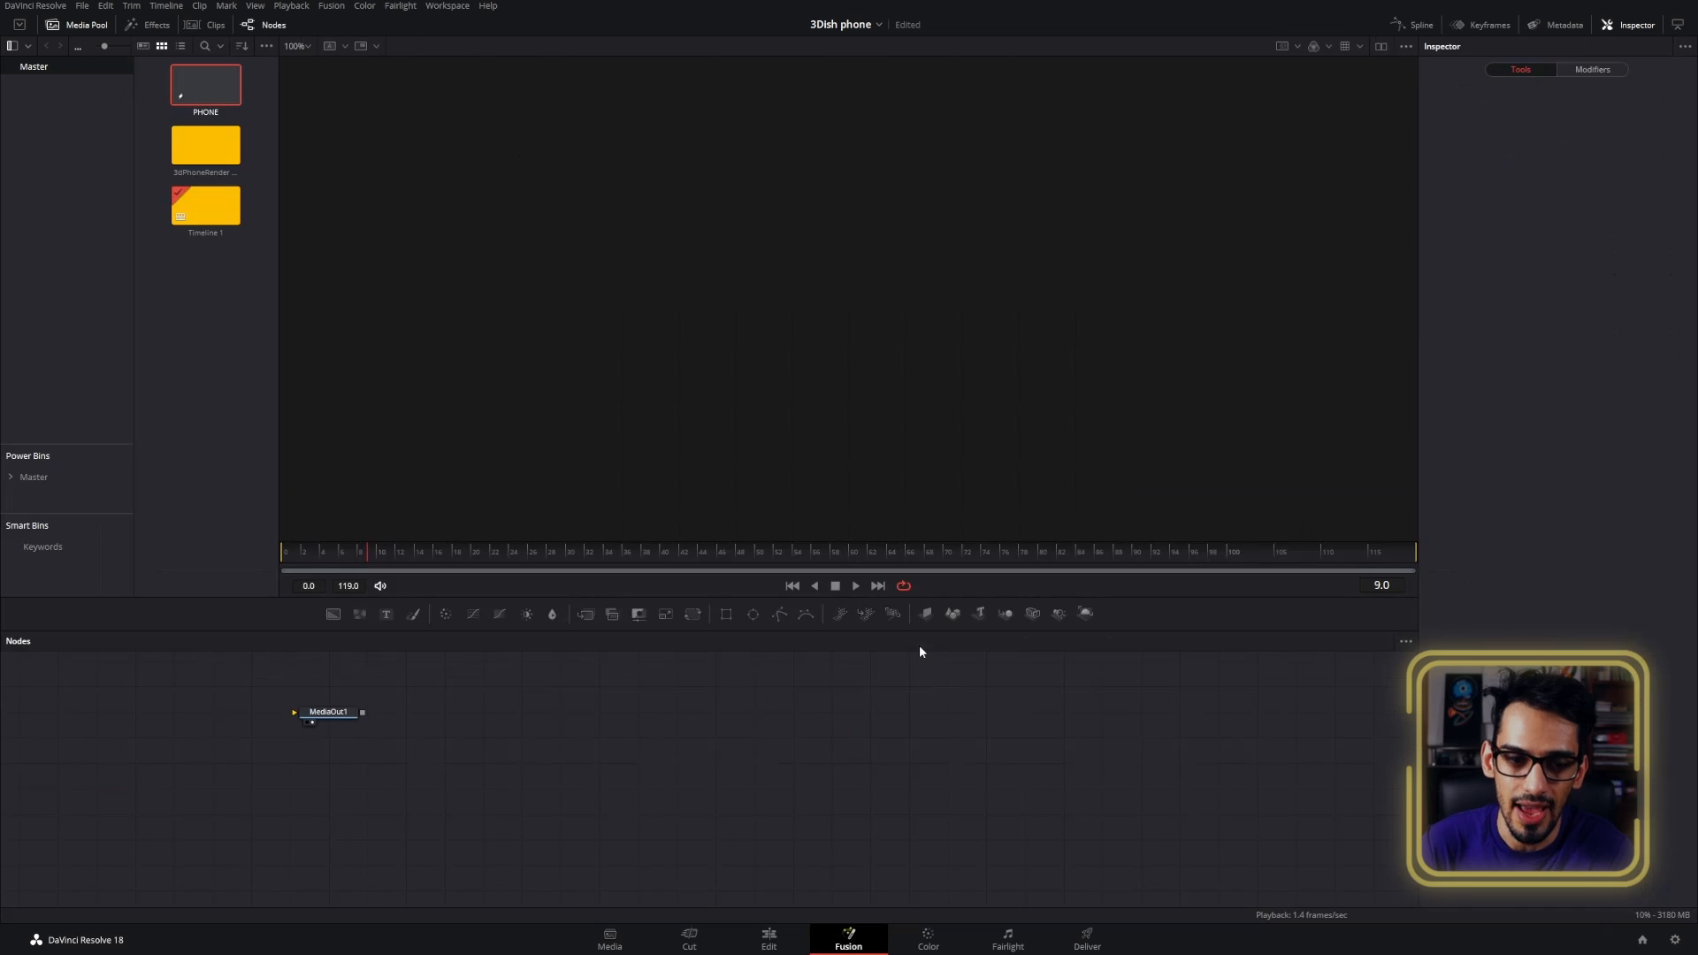
- Add a Background node connected to MediaOut1 and set its alpha to 0 so it is fully transparent
drag(334, 626, 579, 793)
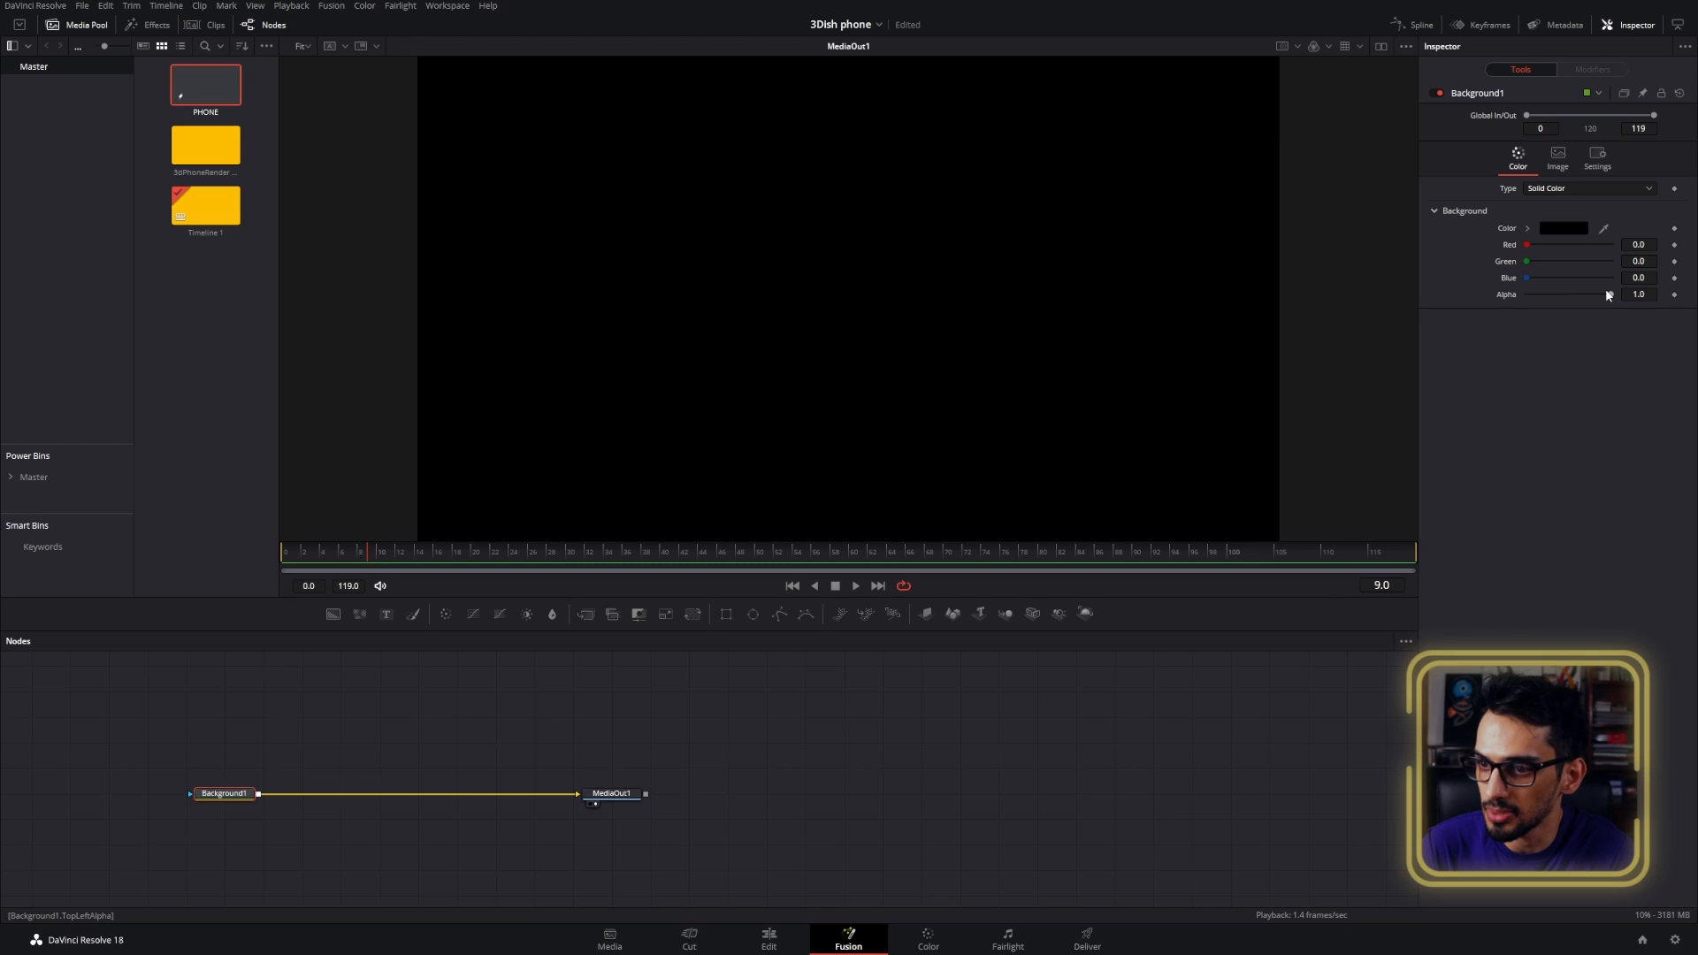
drag(1606, 292, 1481, 299)
scroll(915, 341, down, 3)
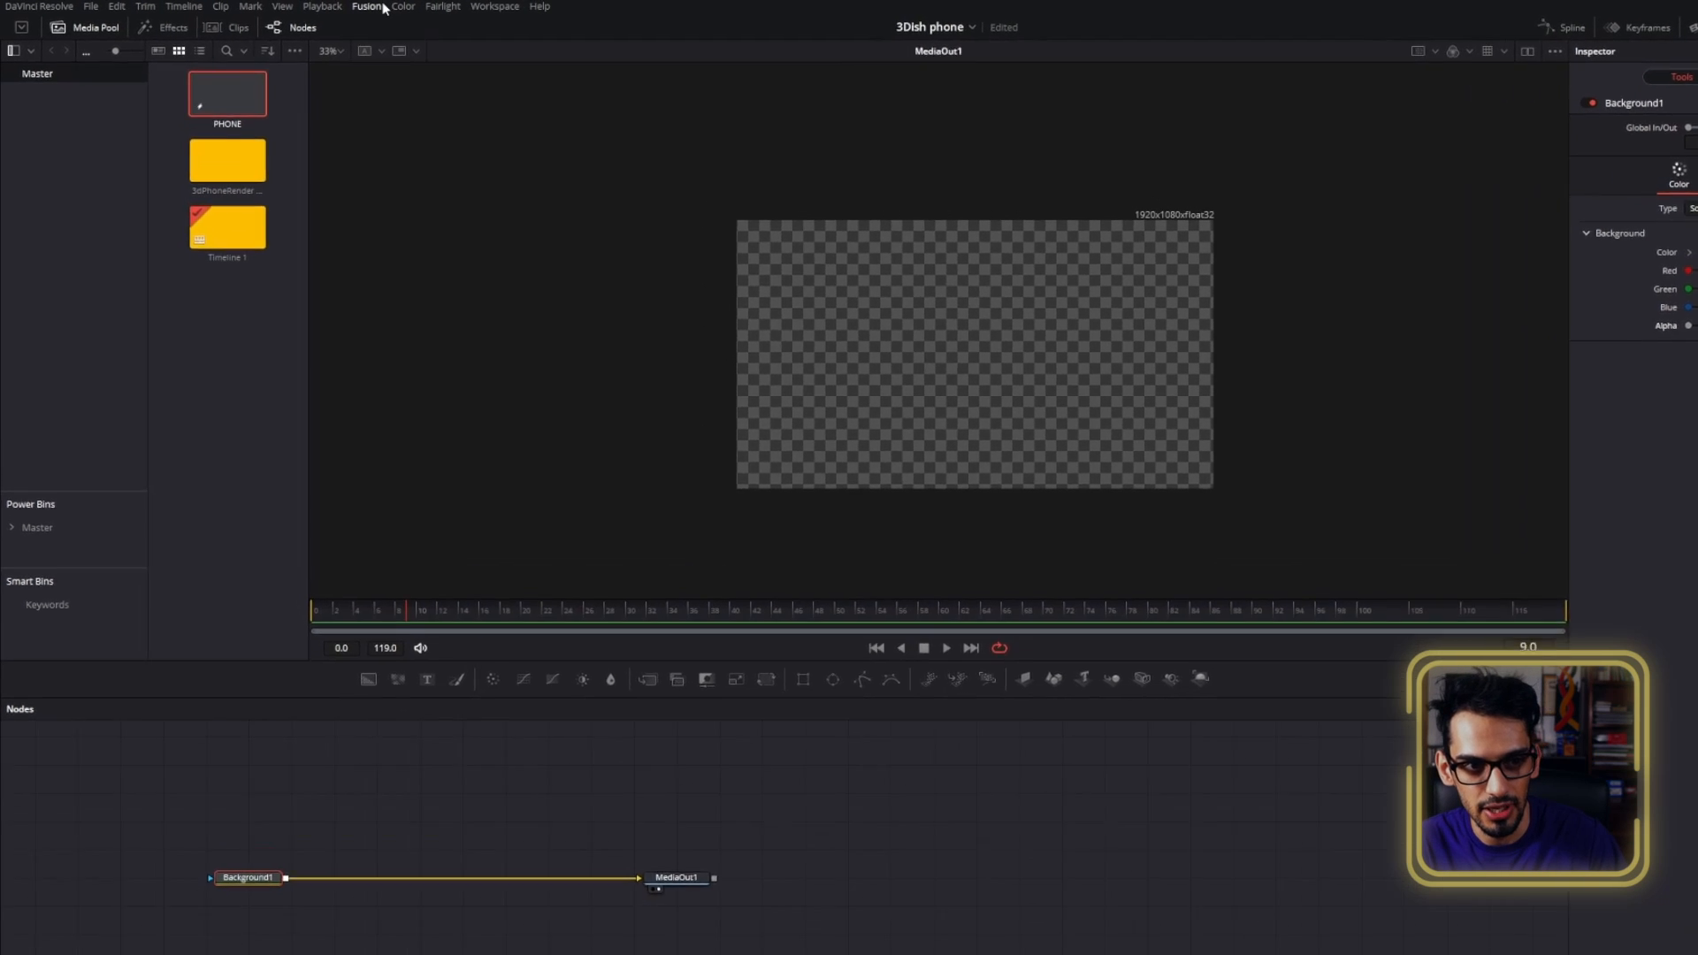
- Start an SVG import into the composition and choose the Phone file from the digital-device-mockup SVG folder
click(340, 6)
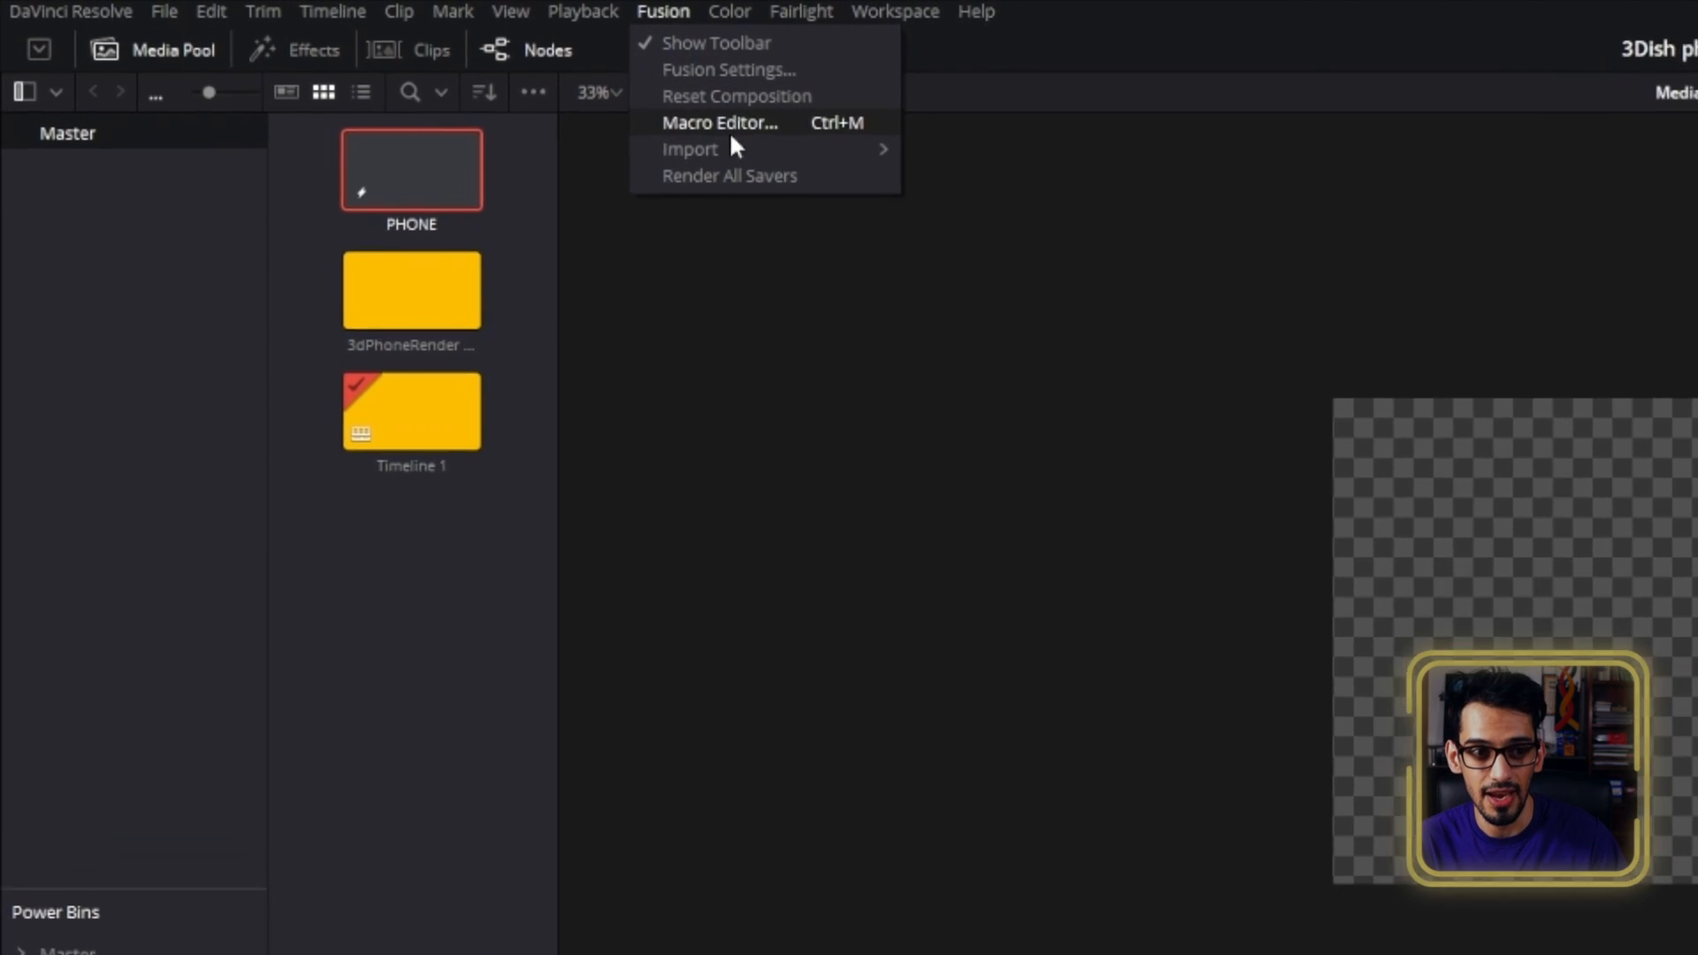
mouse_move(564, 116)
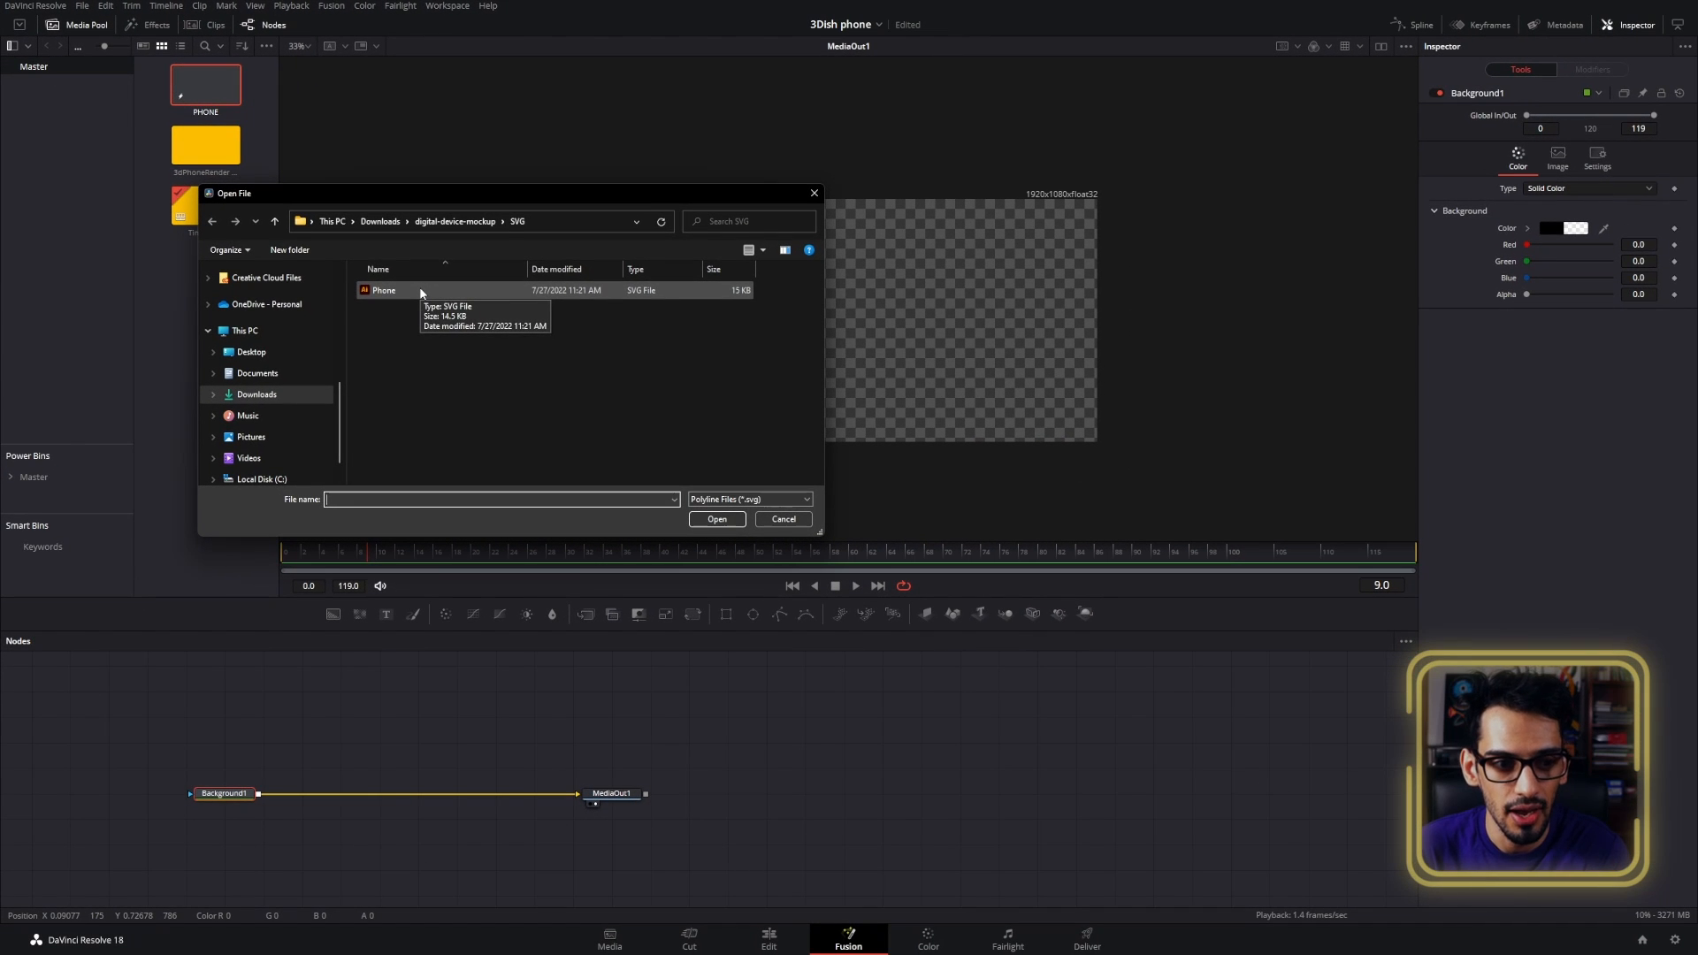
click(477, 291)
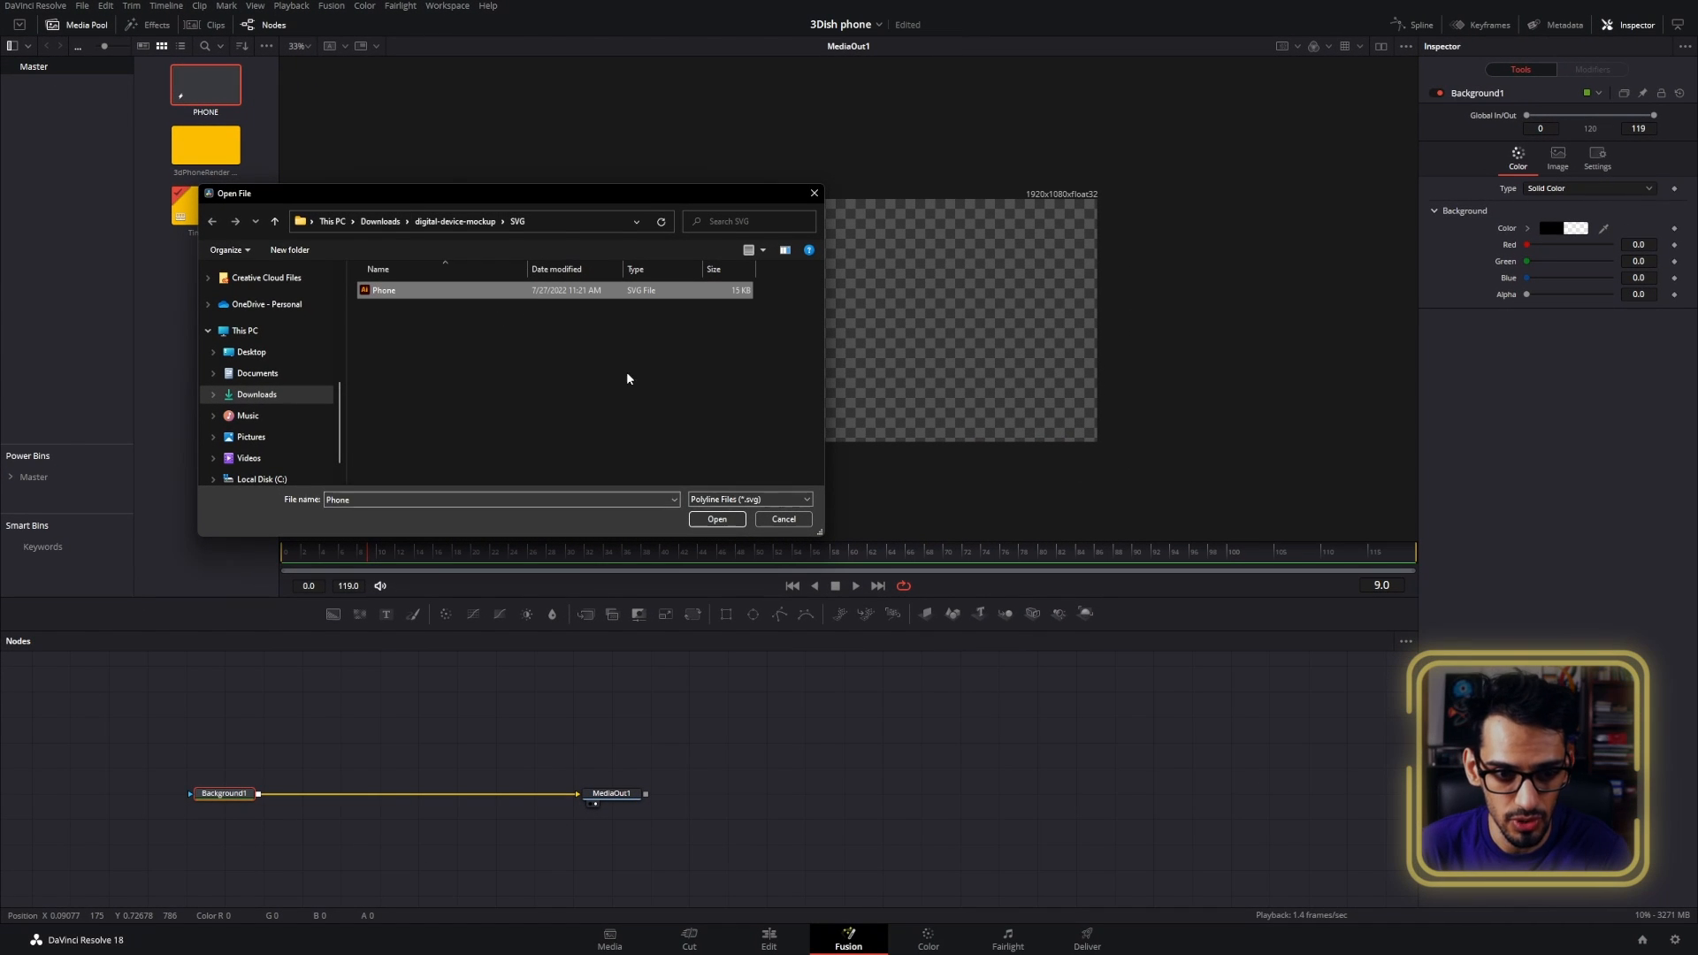
click(718, 519)
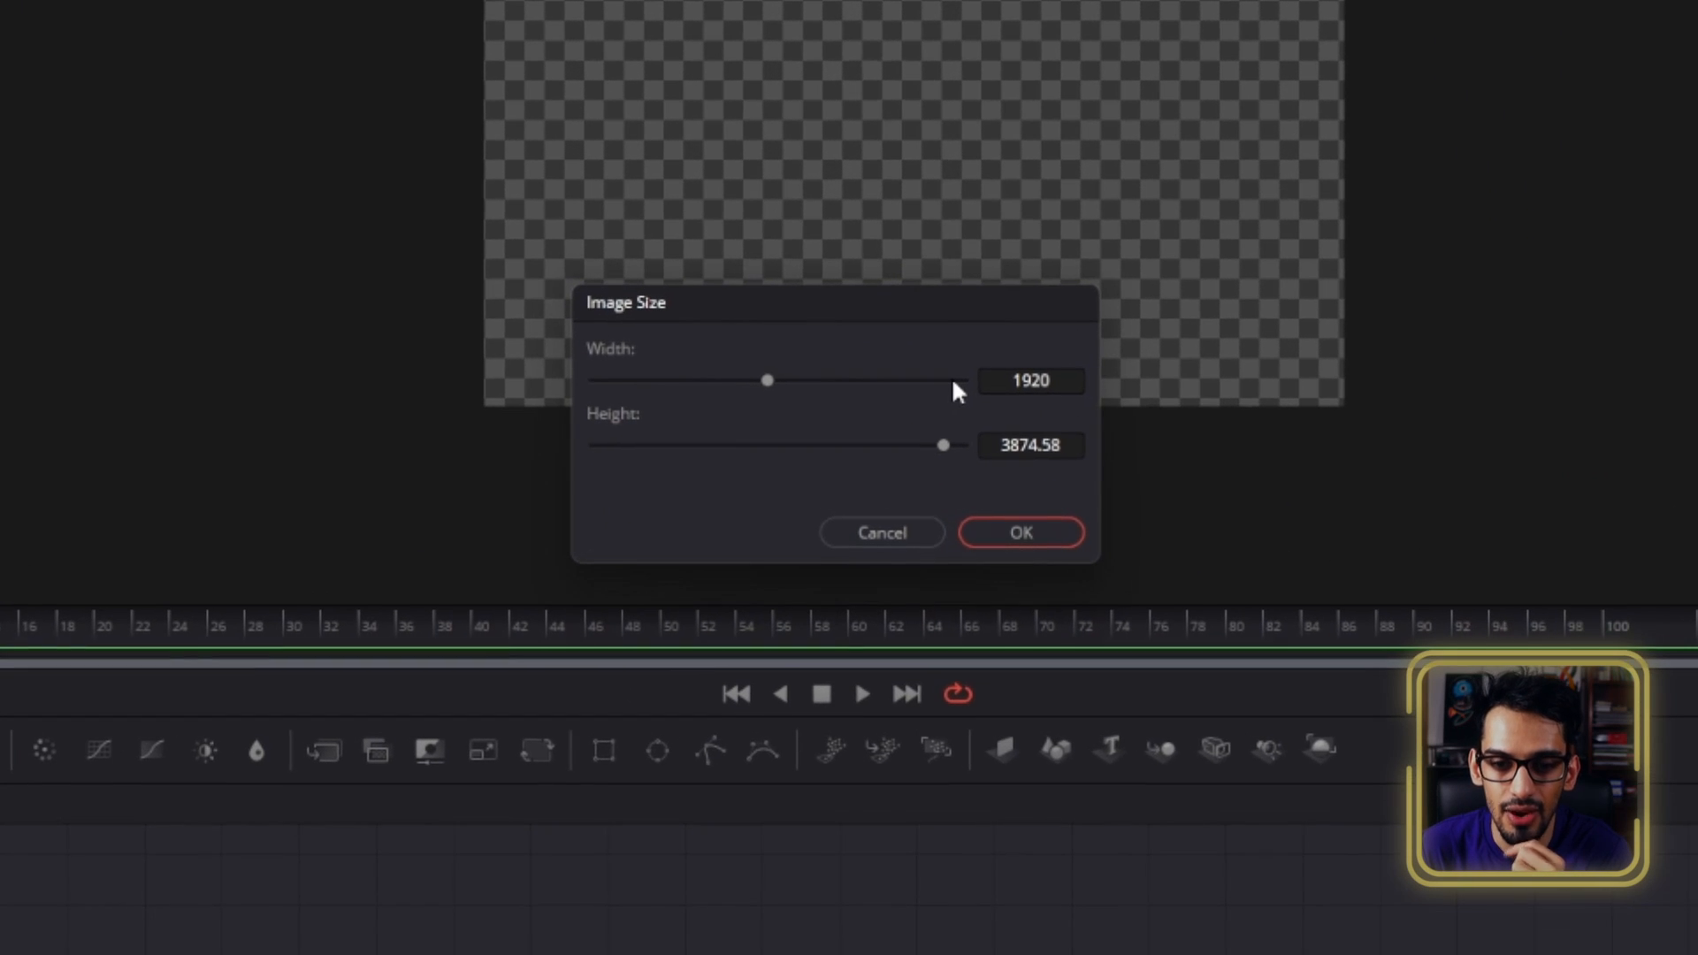
- Set the imported image width to 1080 and complete the Phone SVG import
click(929, 391)
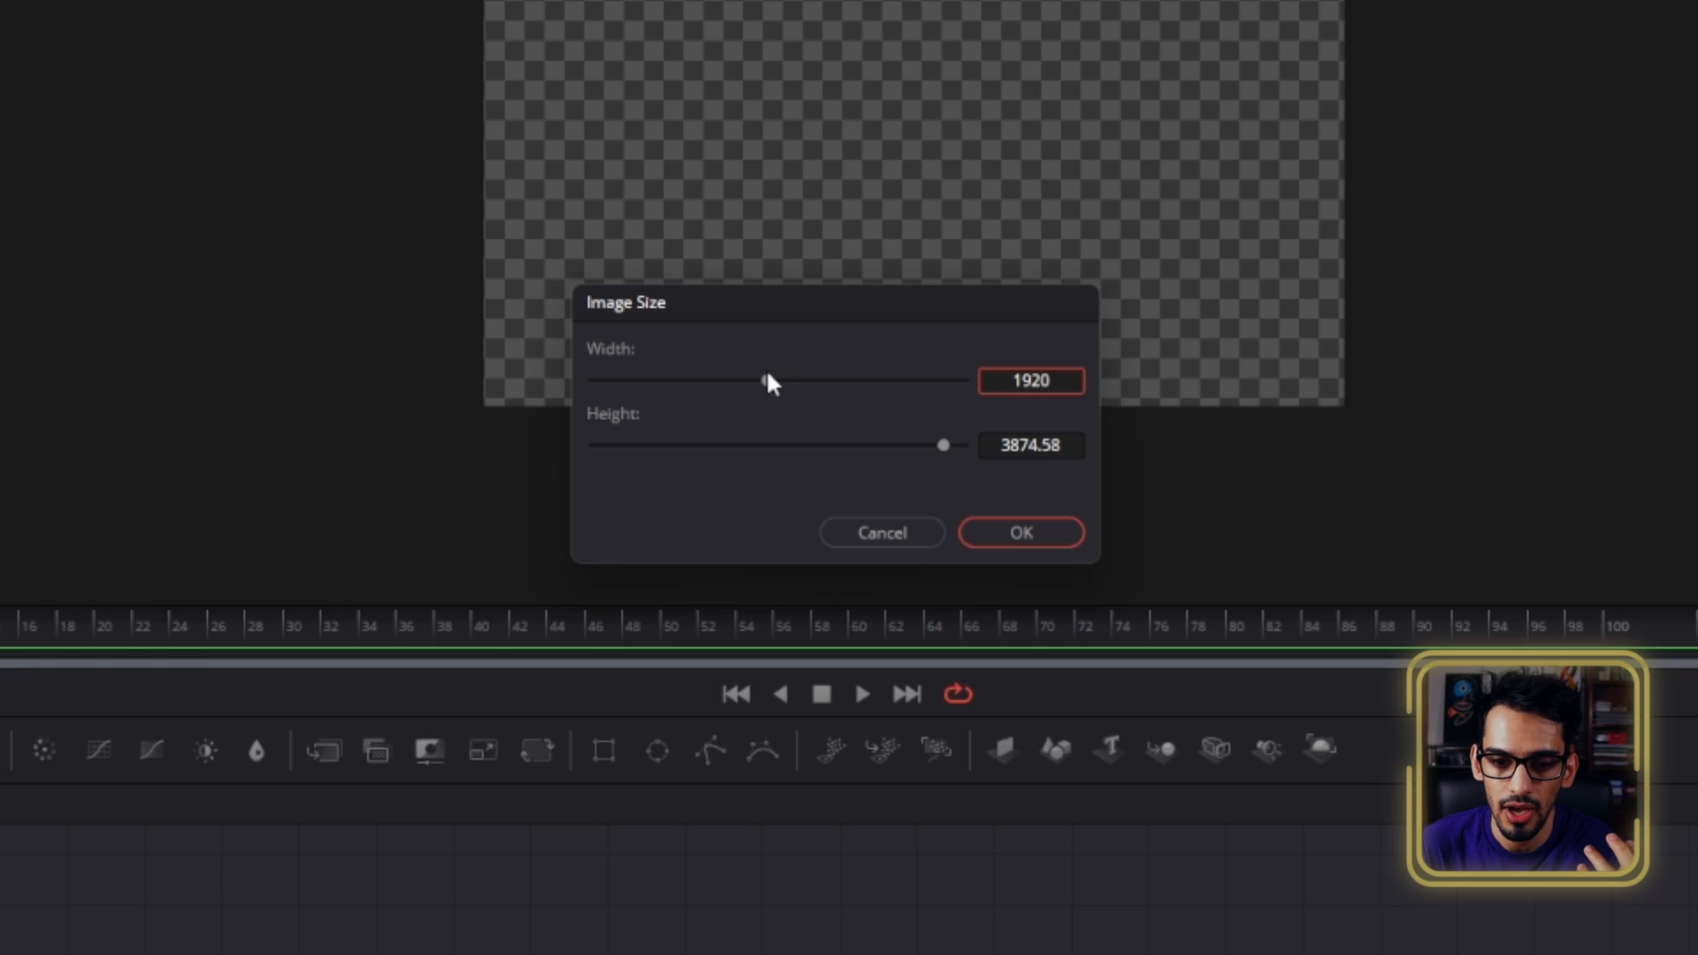
drag(768, 378, 773, 430)
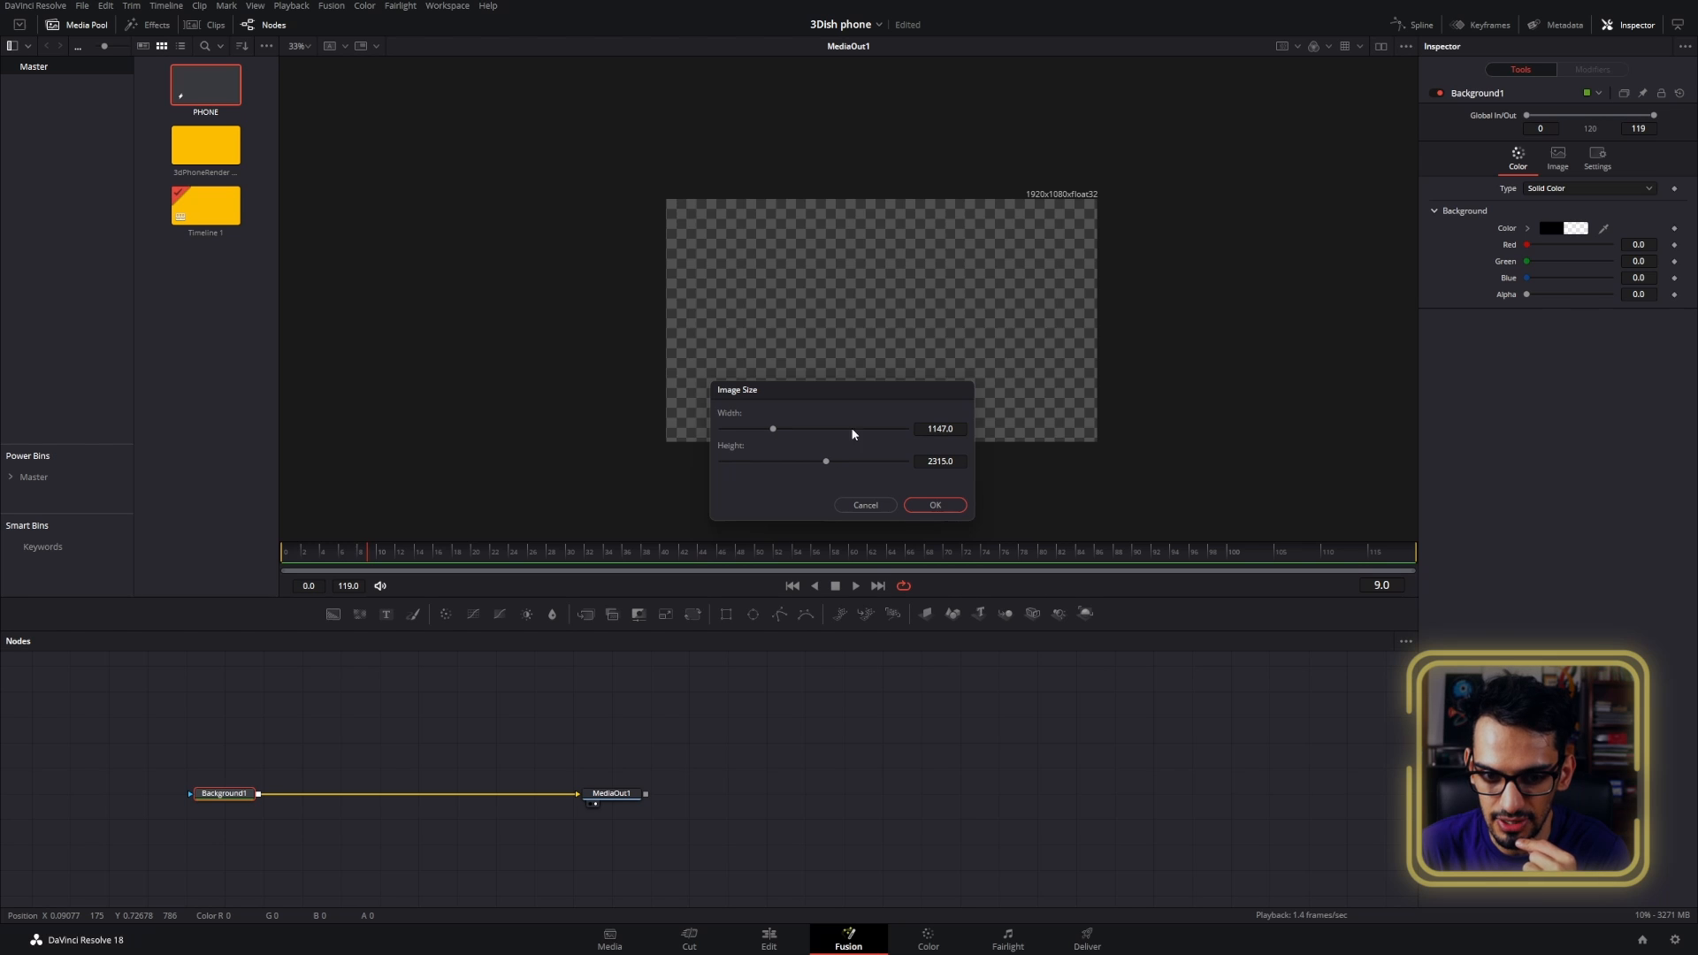
click(939, 430)
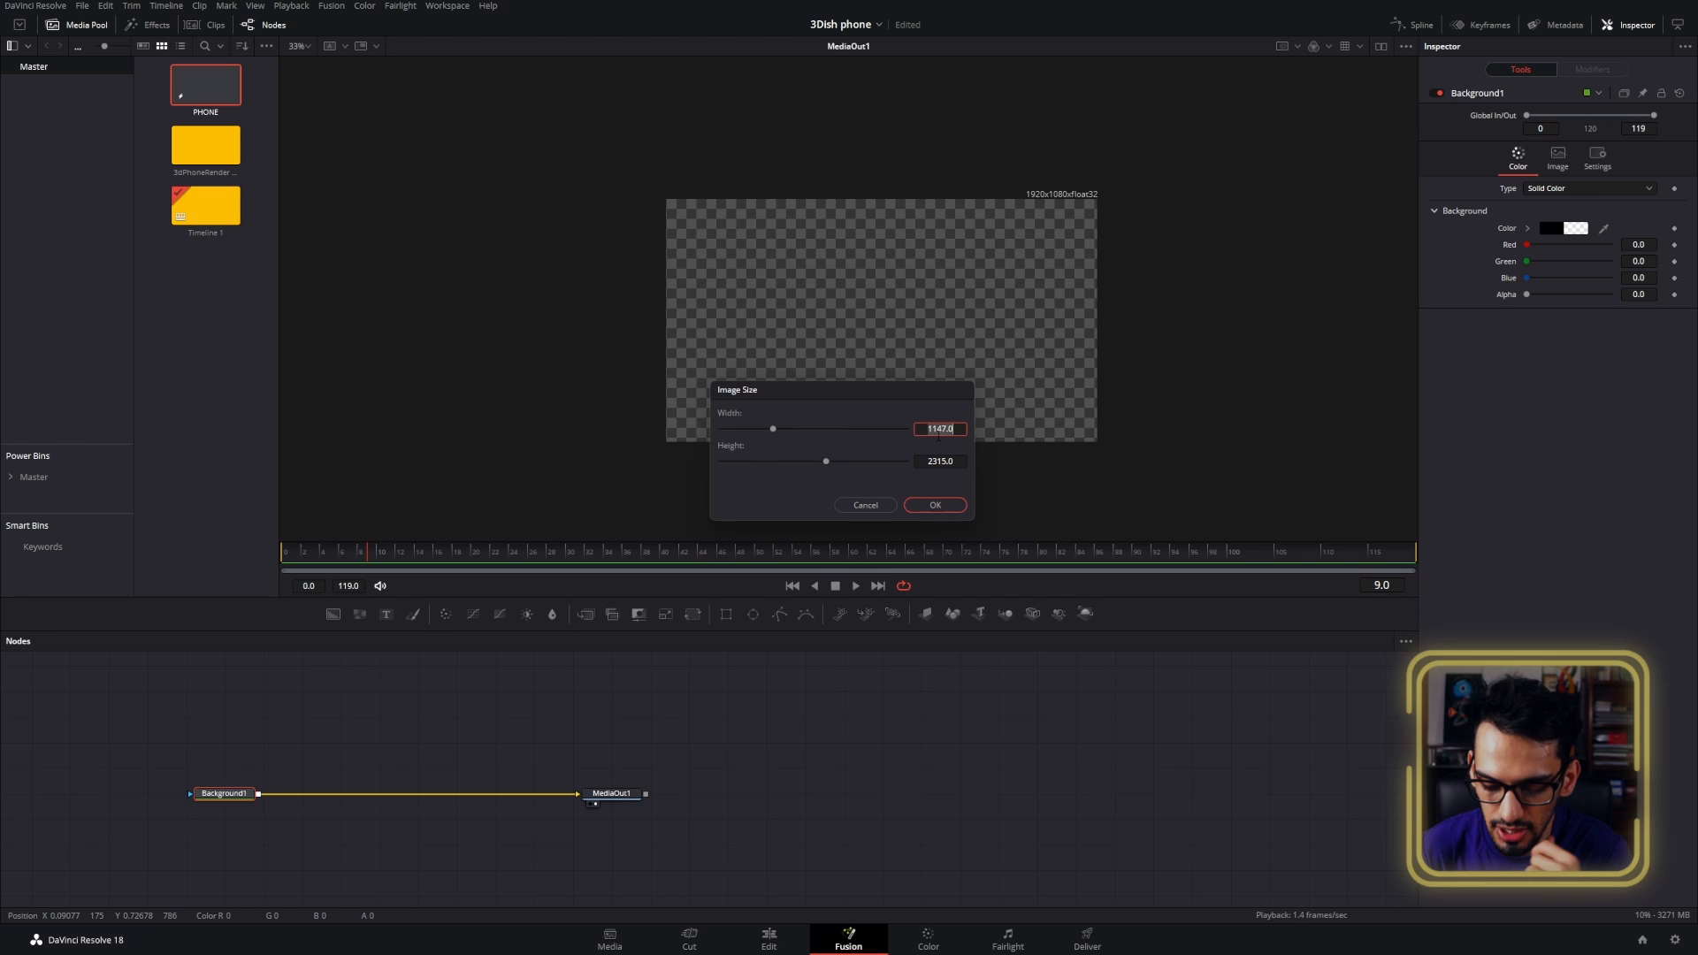
text(1080)
key(Return)
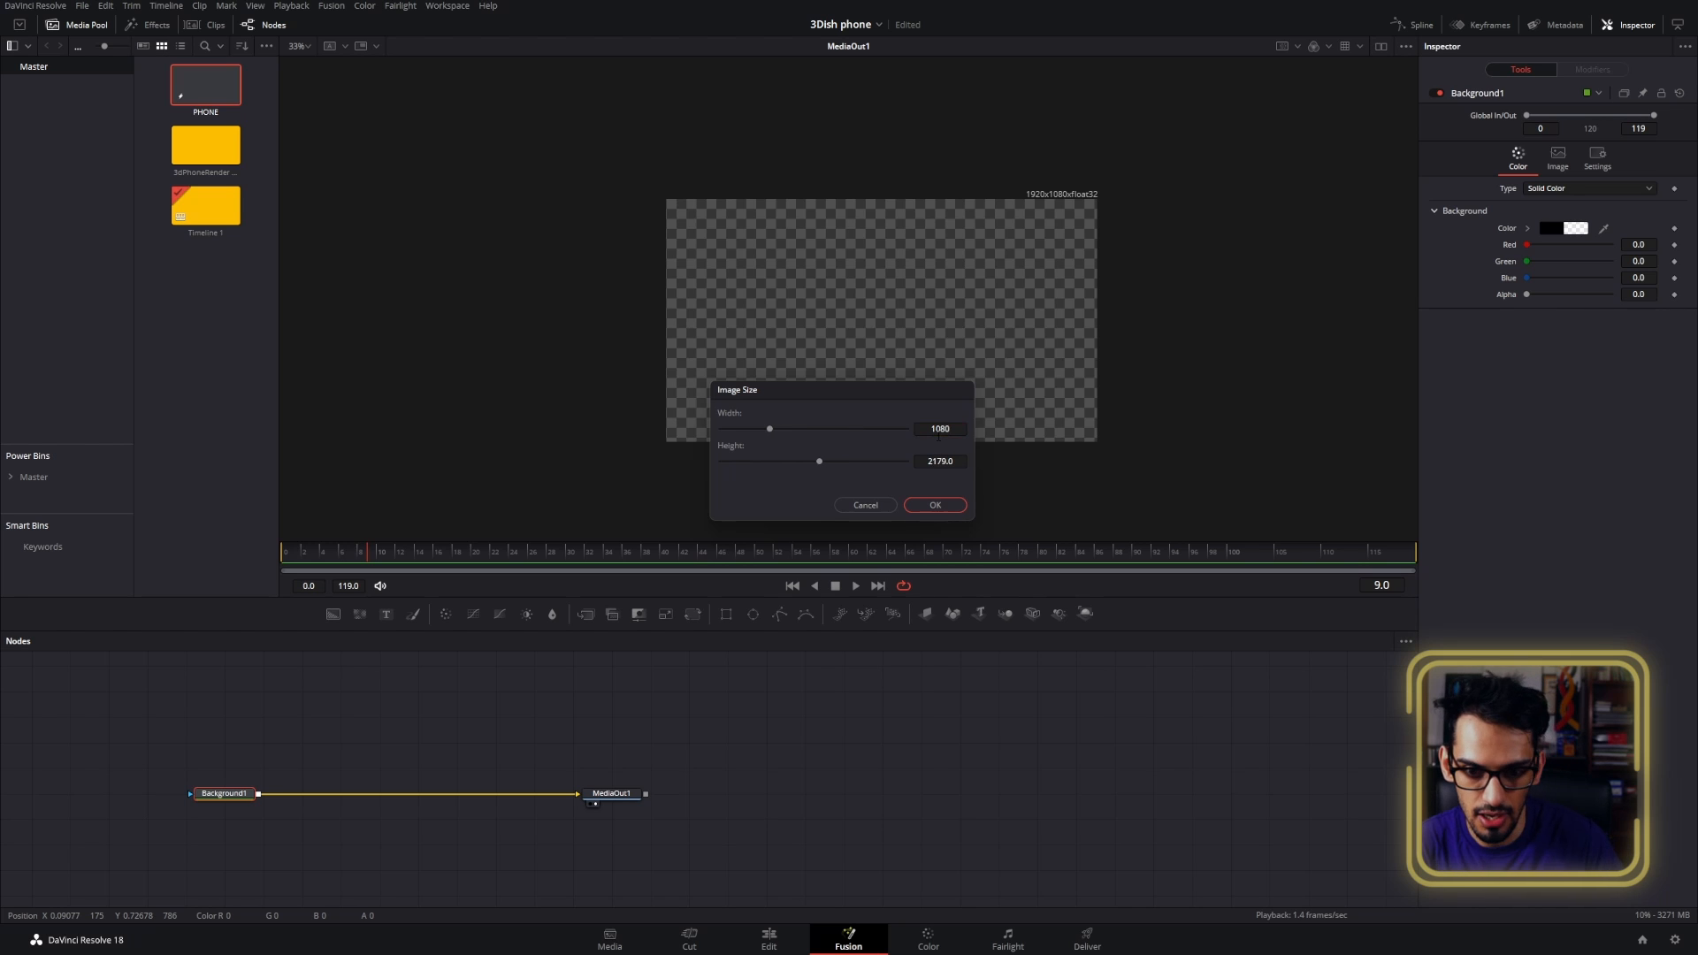
click(936, 506)
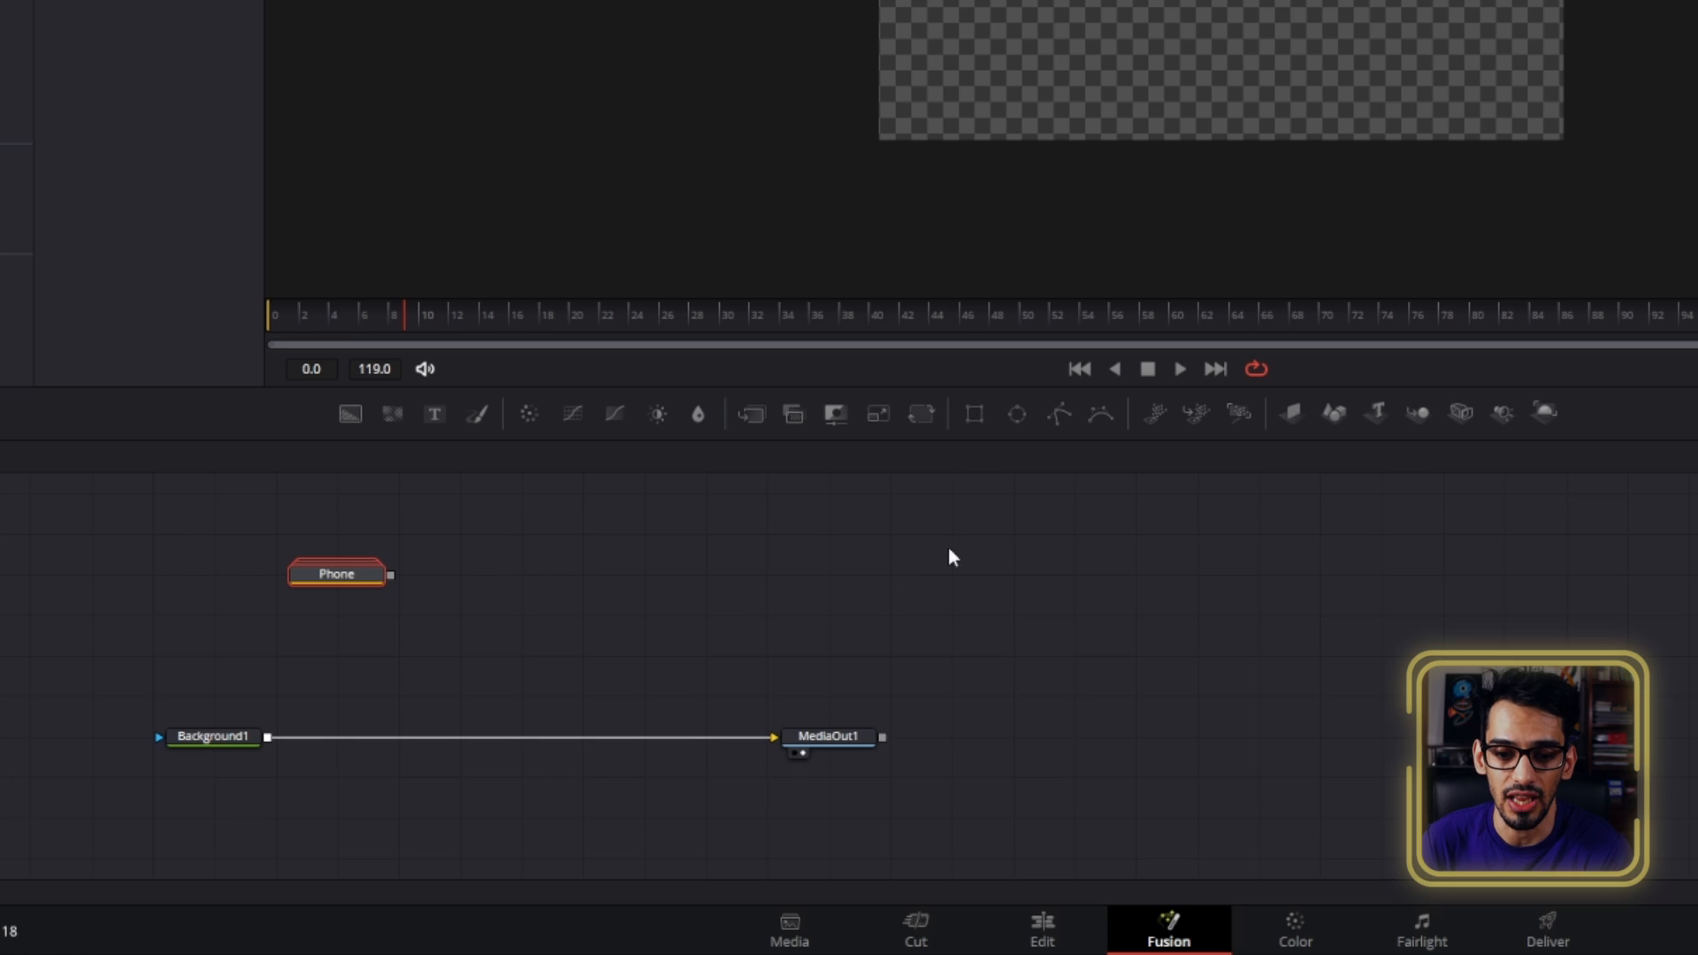
- Connect an Image Plane 3D node to the Phone group, show it in the viewer and orbit around the flat phone
click(1297, 413)
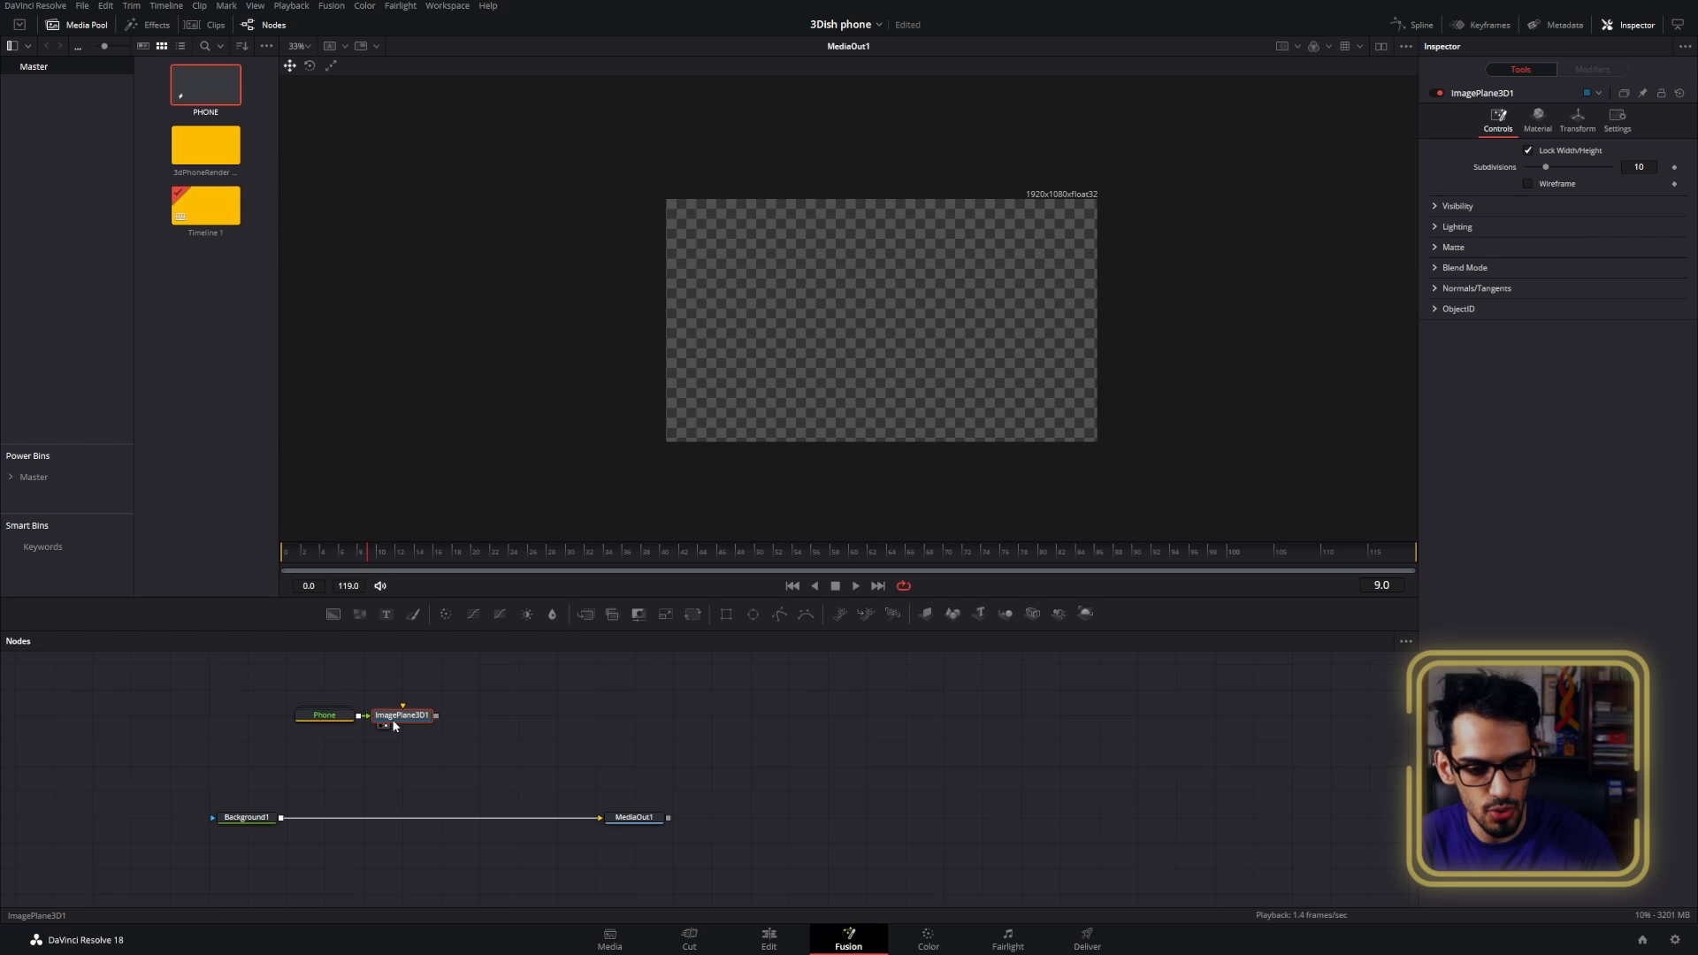
click(393, 721)
scroll(979, 331, down, 3)
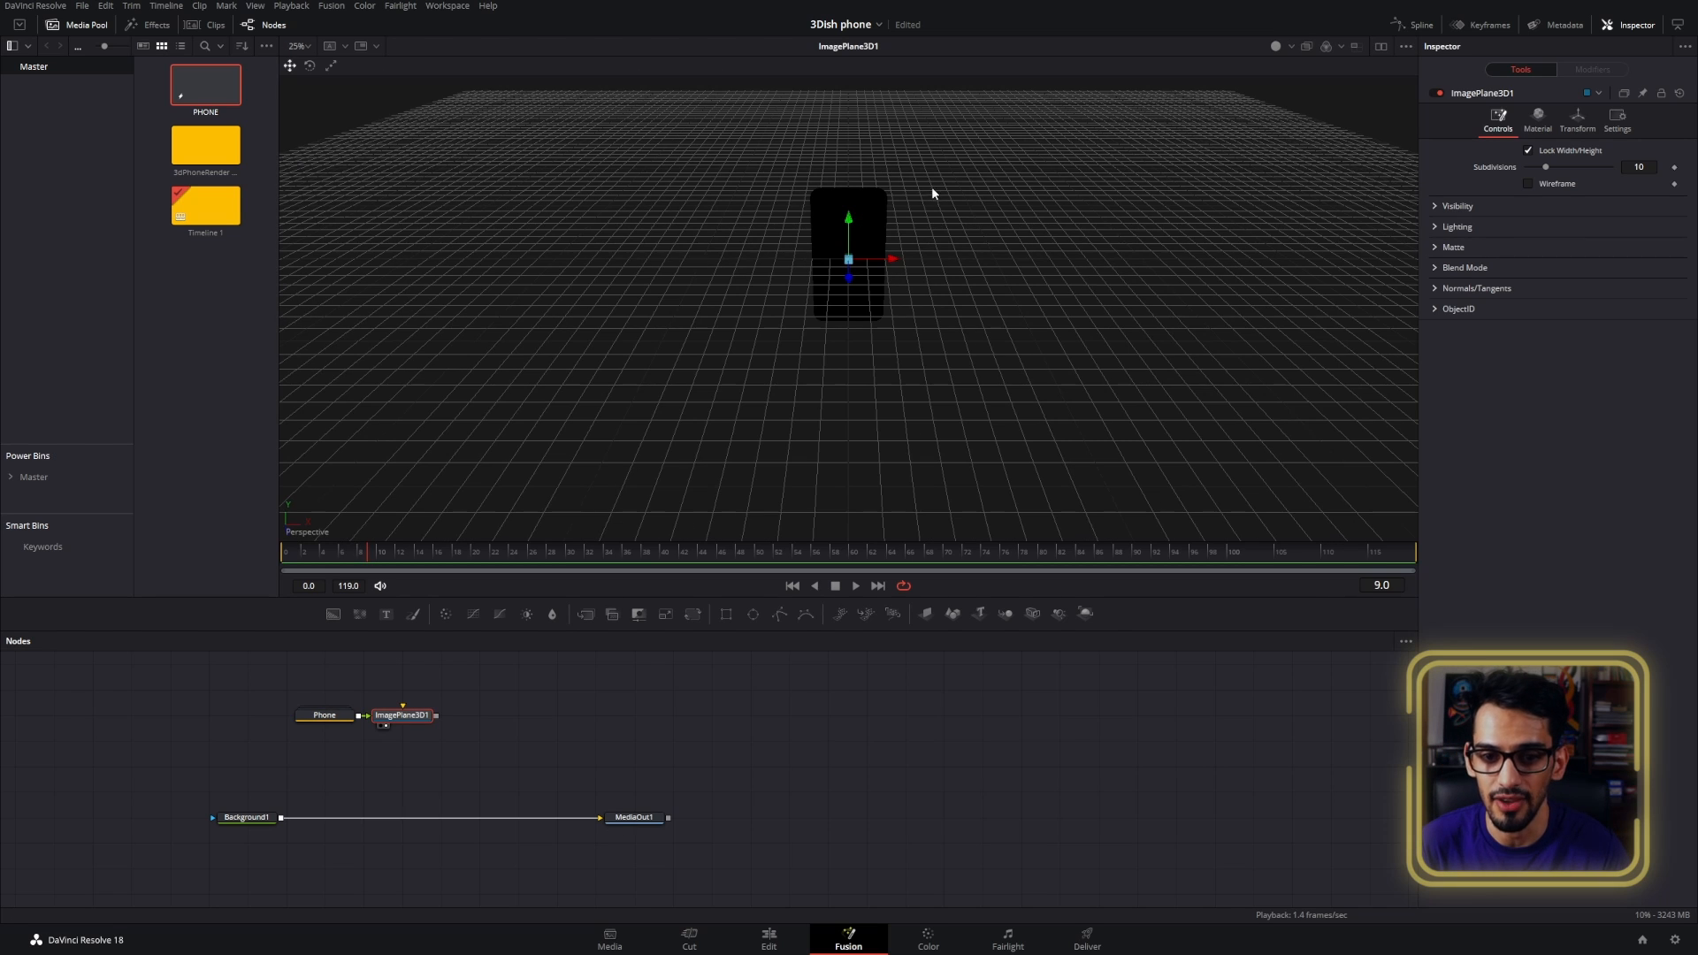
drag(915, 299, 1176, 190)
scroll(981, 200, up, 3)
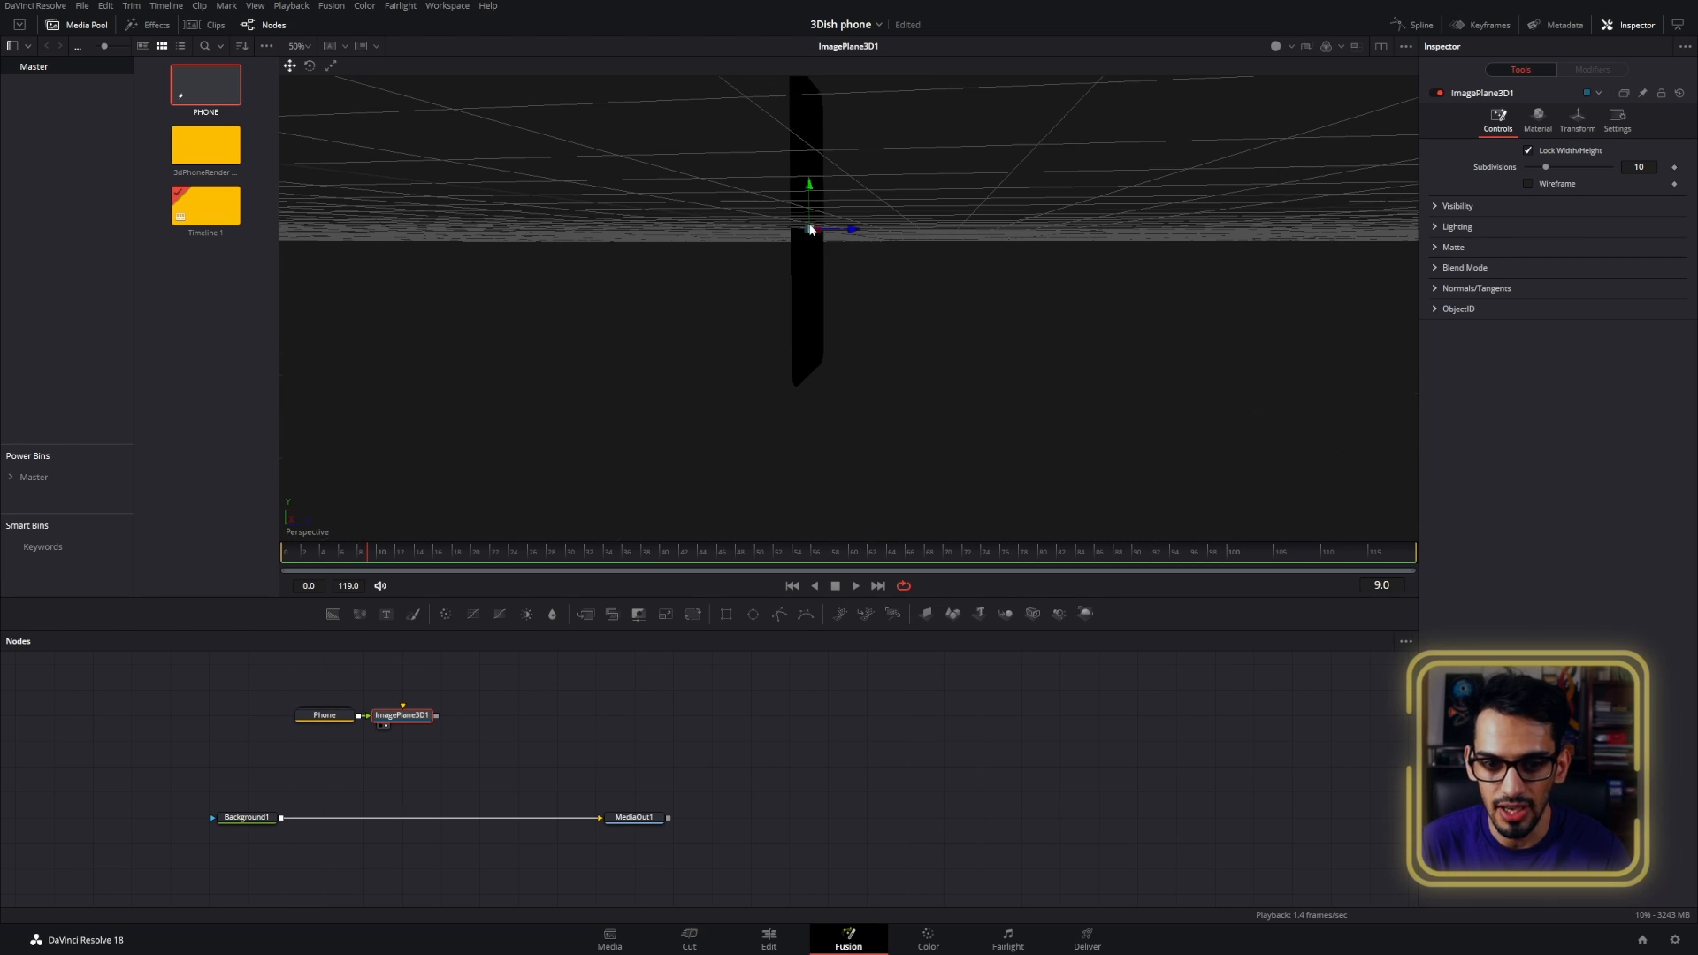
drag(981, 201, 875, 279)
scroll(915, 222, down, 3)
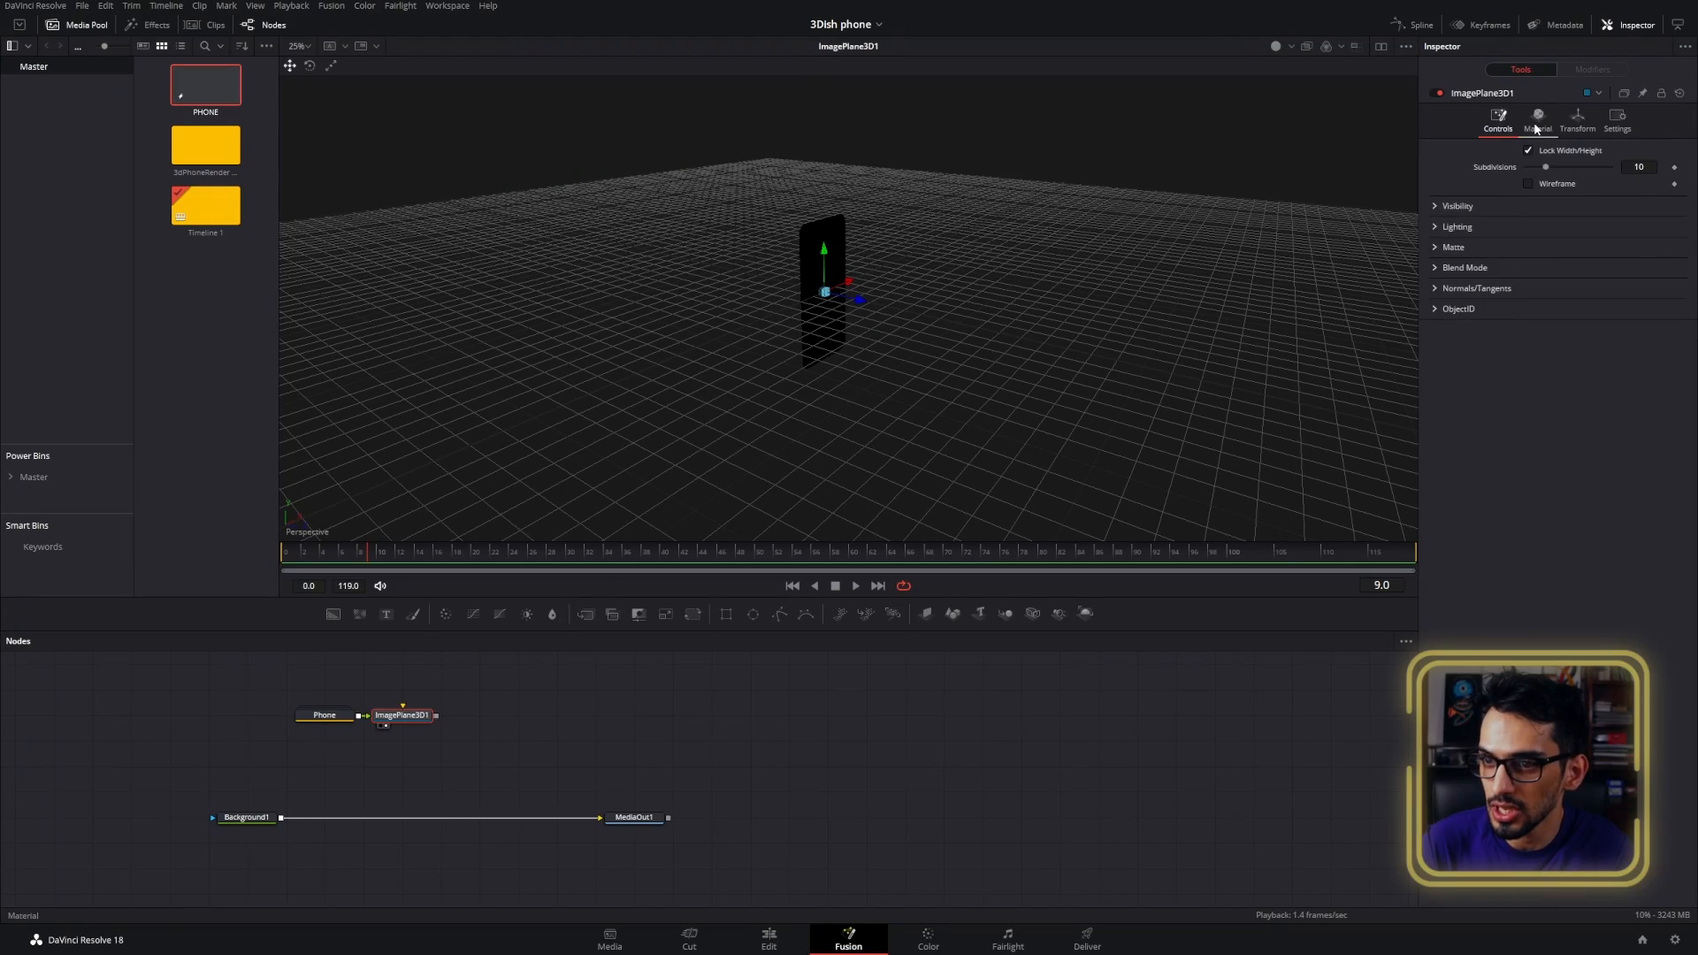
- Try shifting the image plane along Z, reset it, and try stretching only its unlocked Z scale to add depth
click(1579, 115)
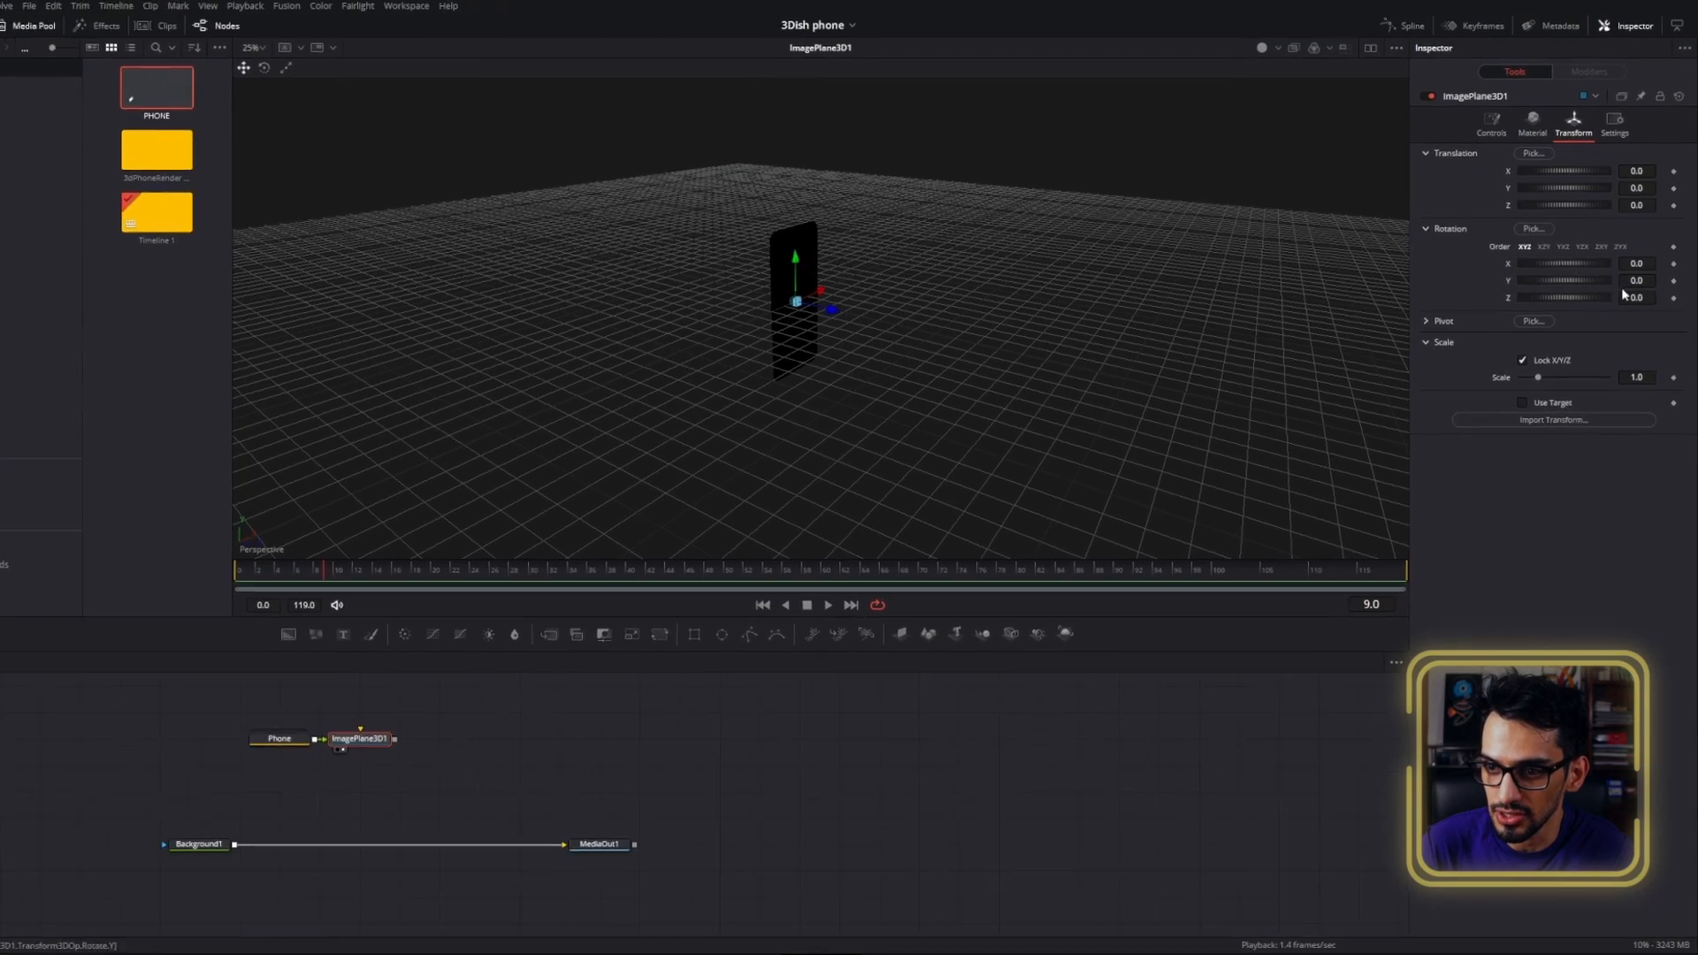
drag(1615, 283, 1630, 283)
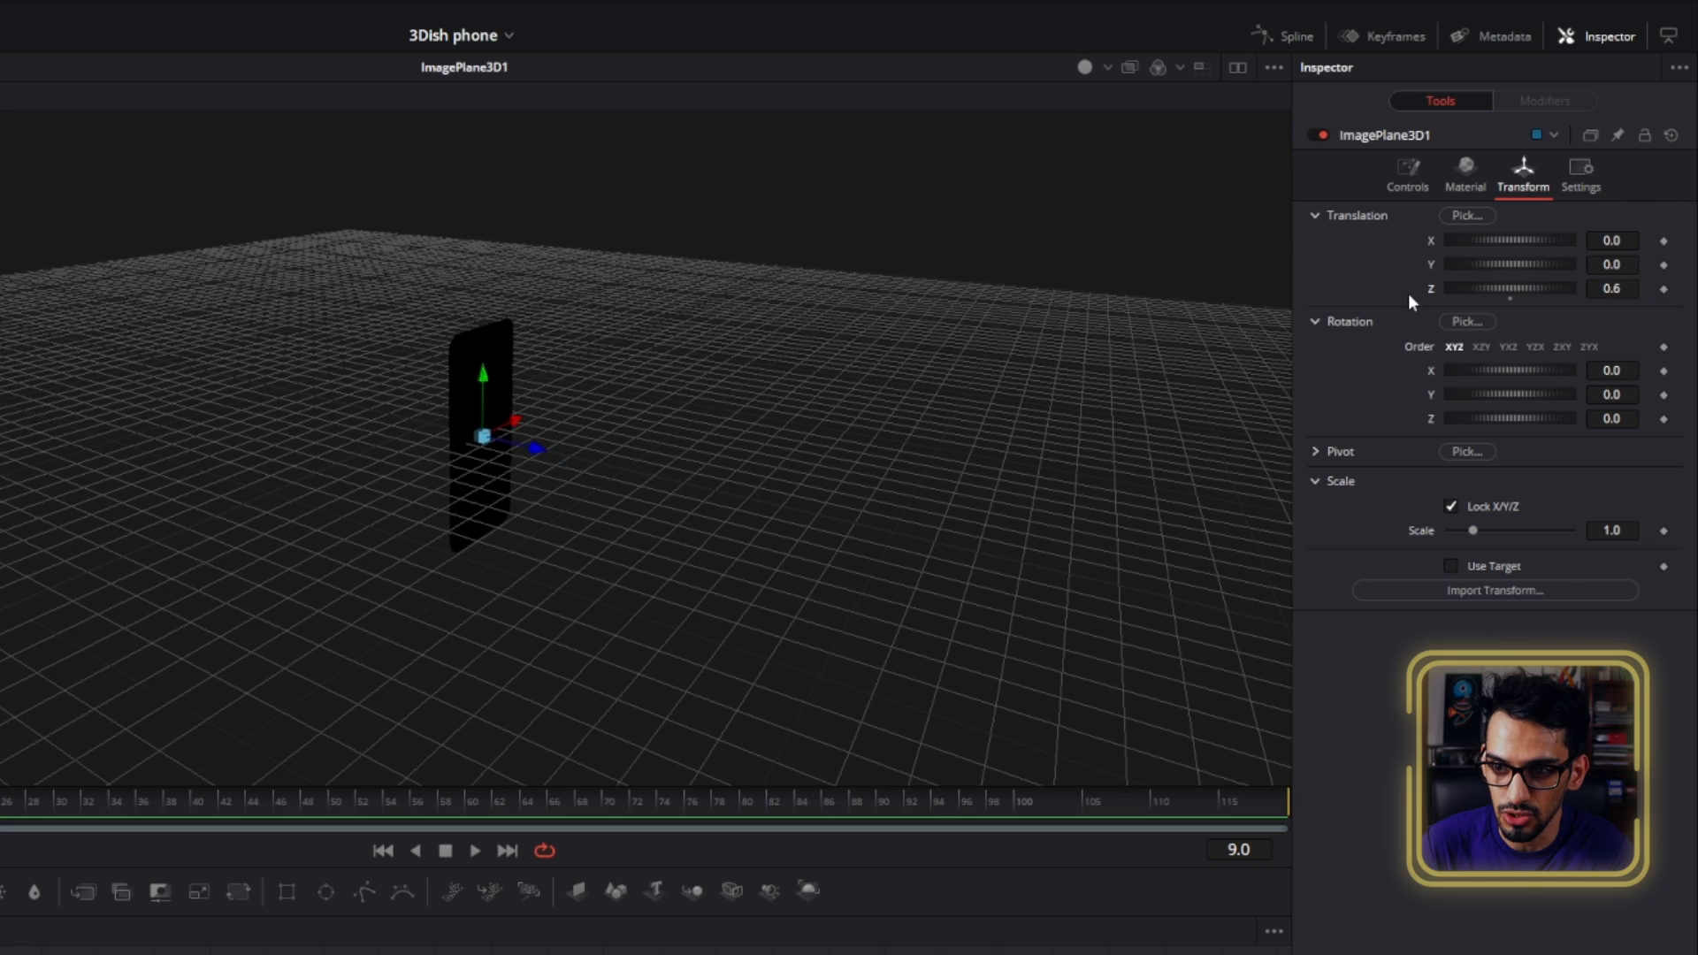
double_click(1415, 280)
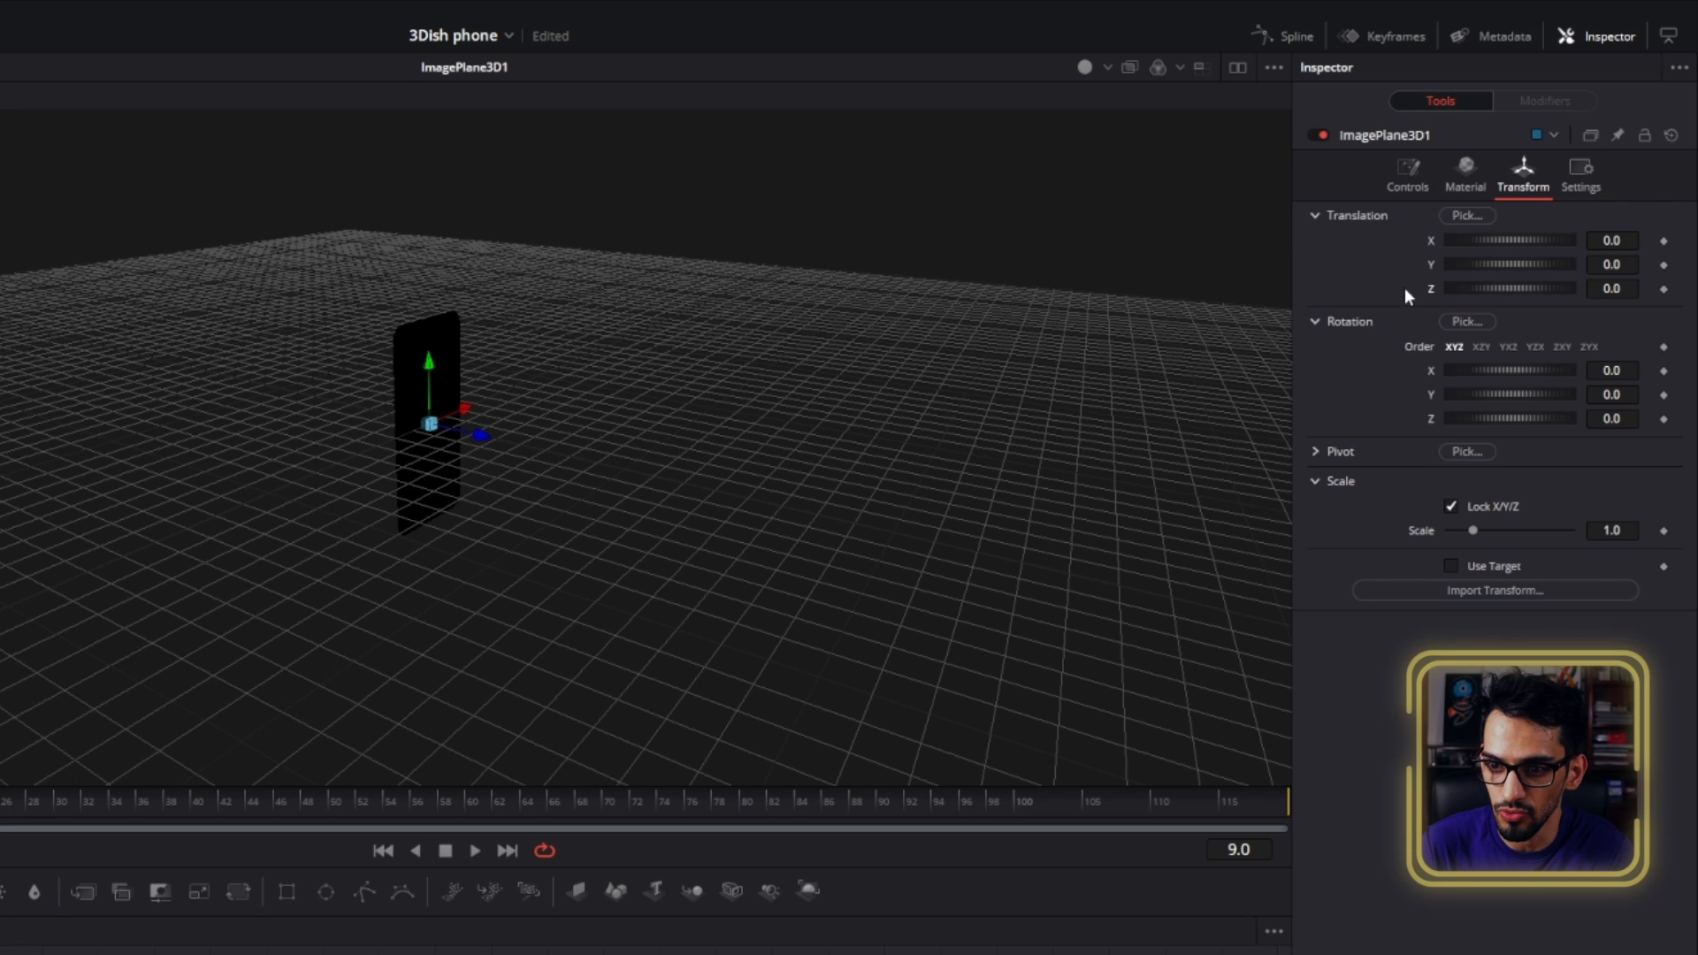
click(1497, 512)
drag(1612, 579, 1598, 578)
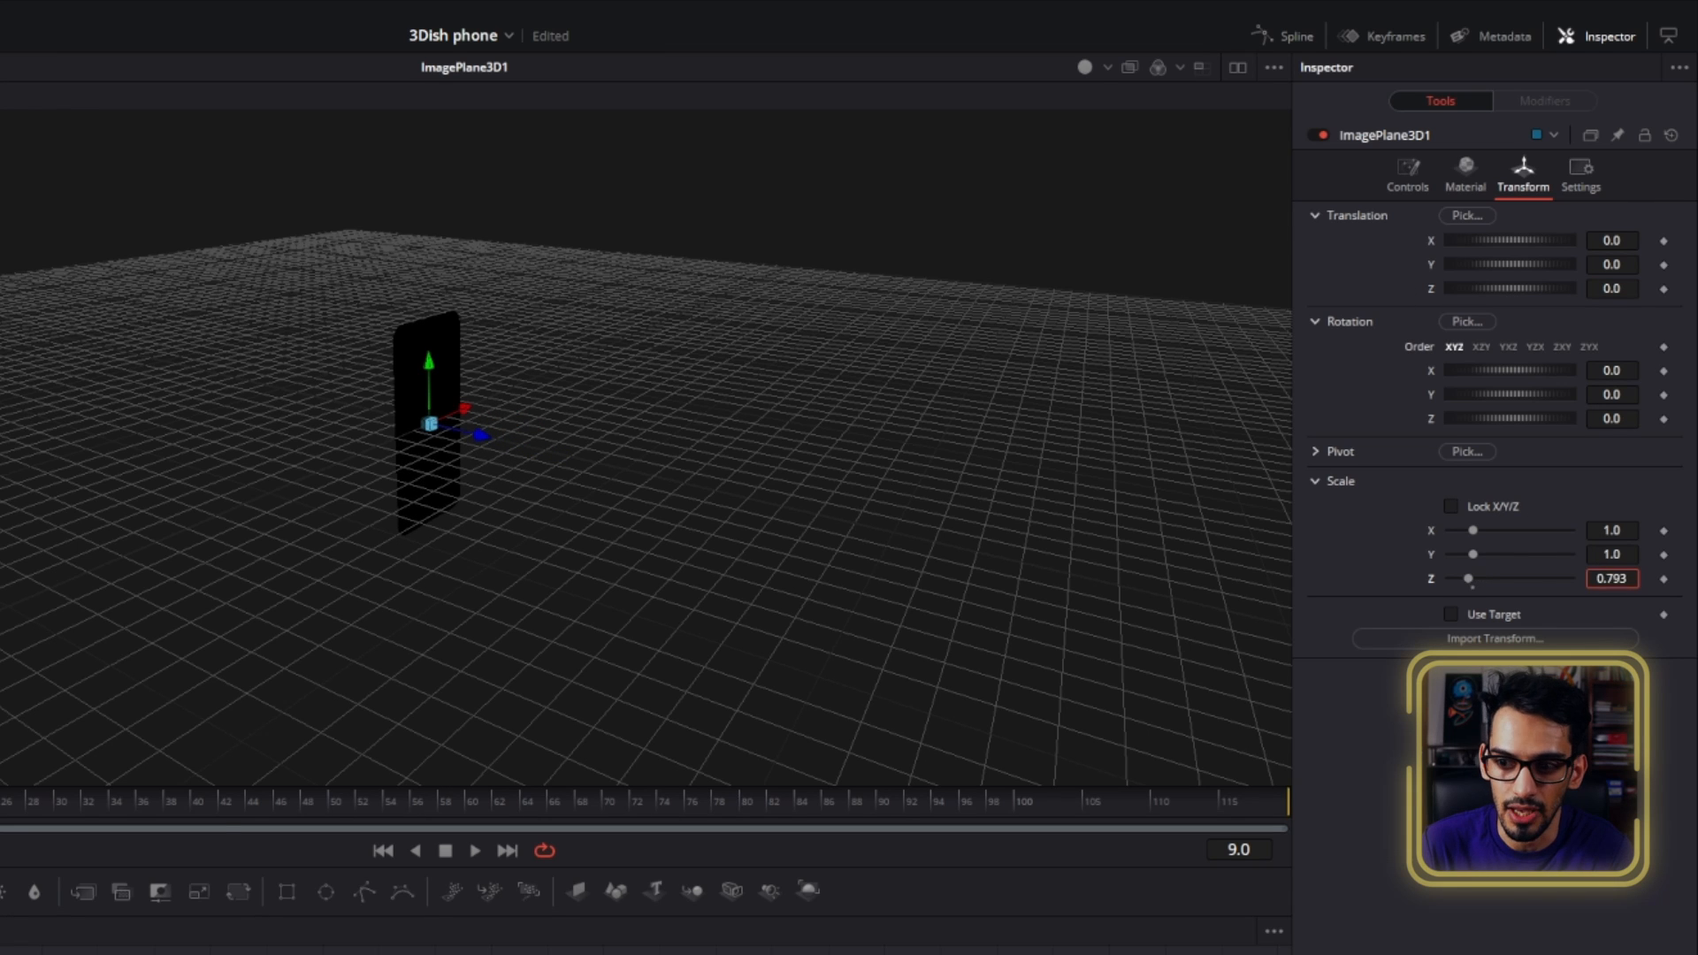
drag(1468, 579, 1500, 578)
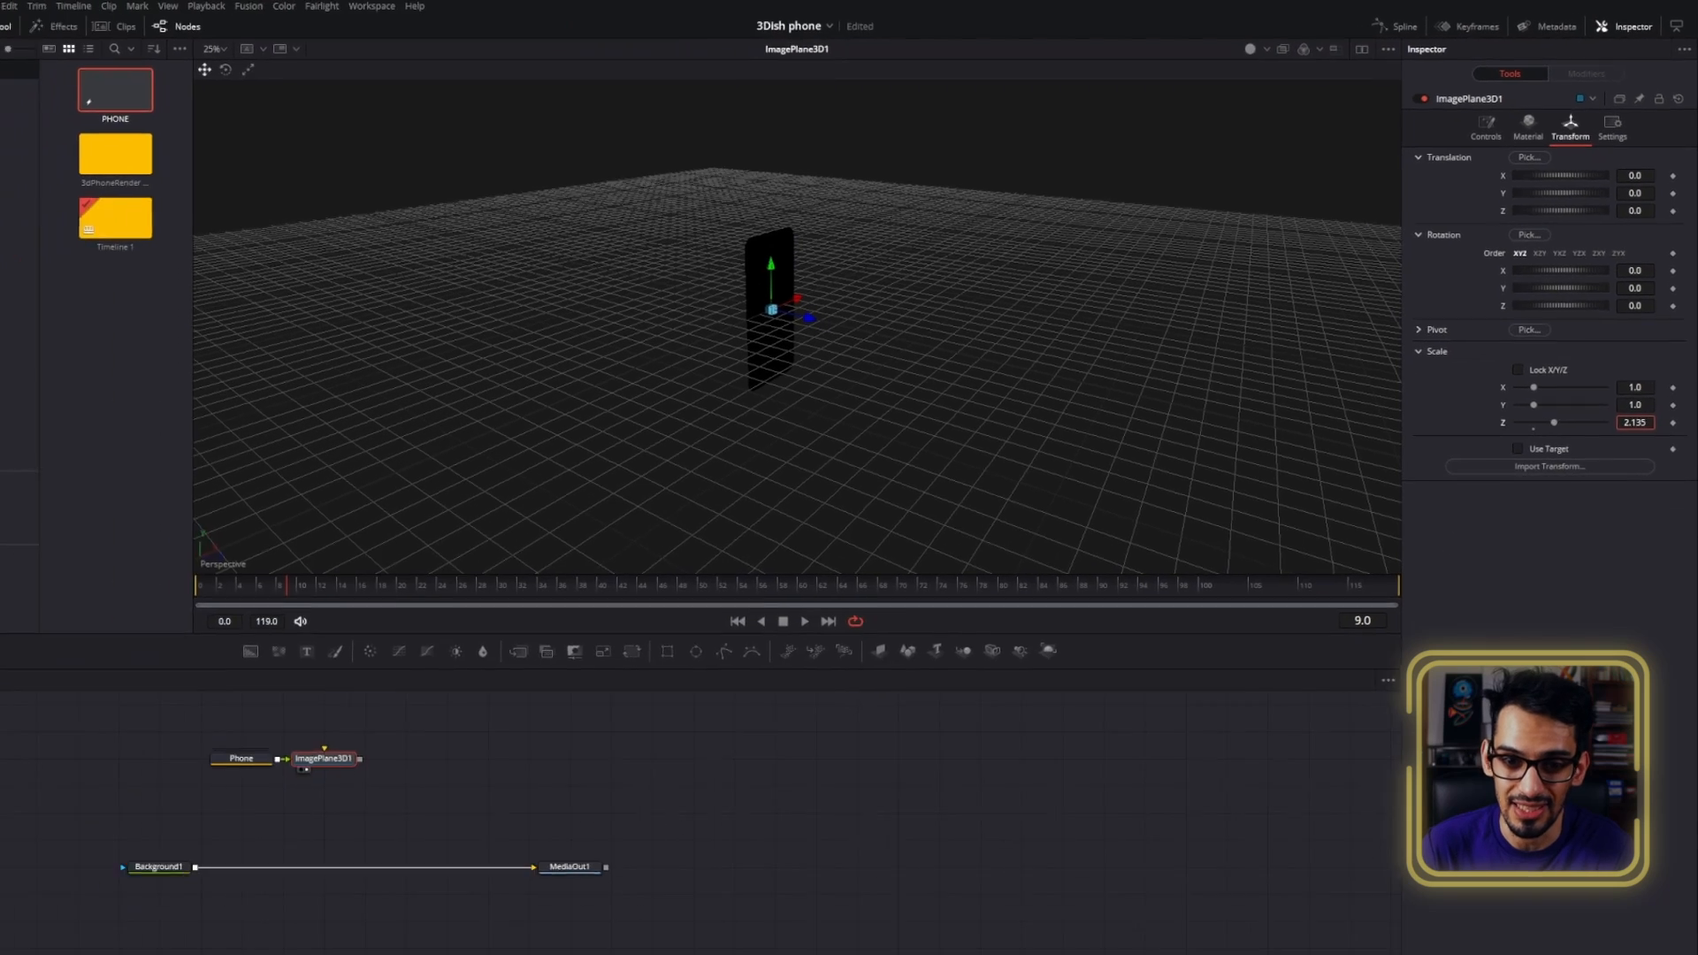
mouse_move(1554, 422)
mouse_down()
mouse_move(1558, 398)
mouse_move(1582, 402)
mouse_up()
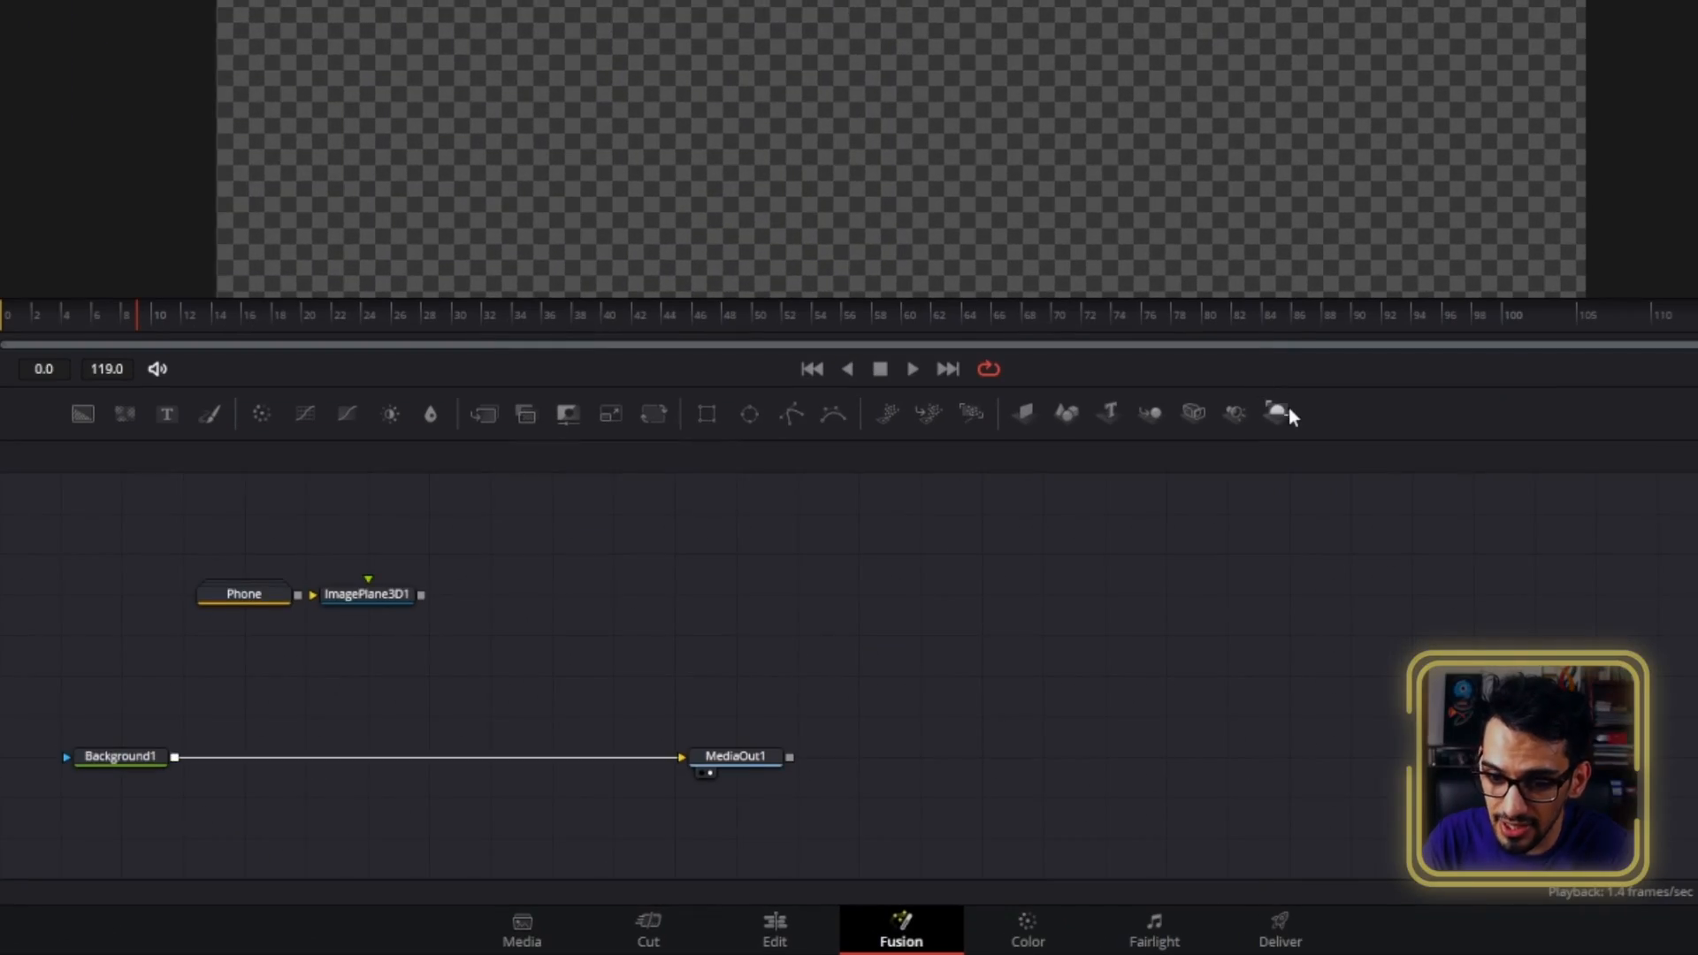
- Add a Renderer 3D node fed by the image plane and merge its output over Background1
click(1282, 412)
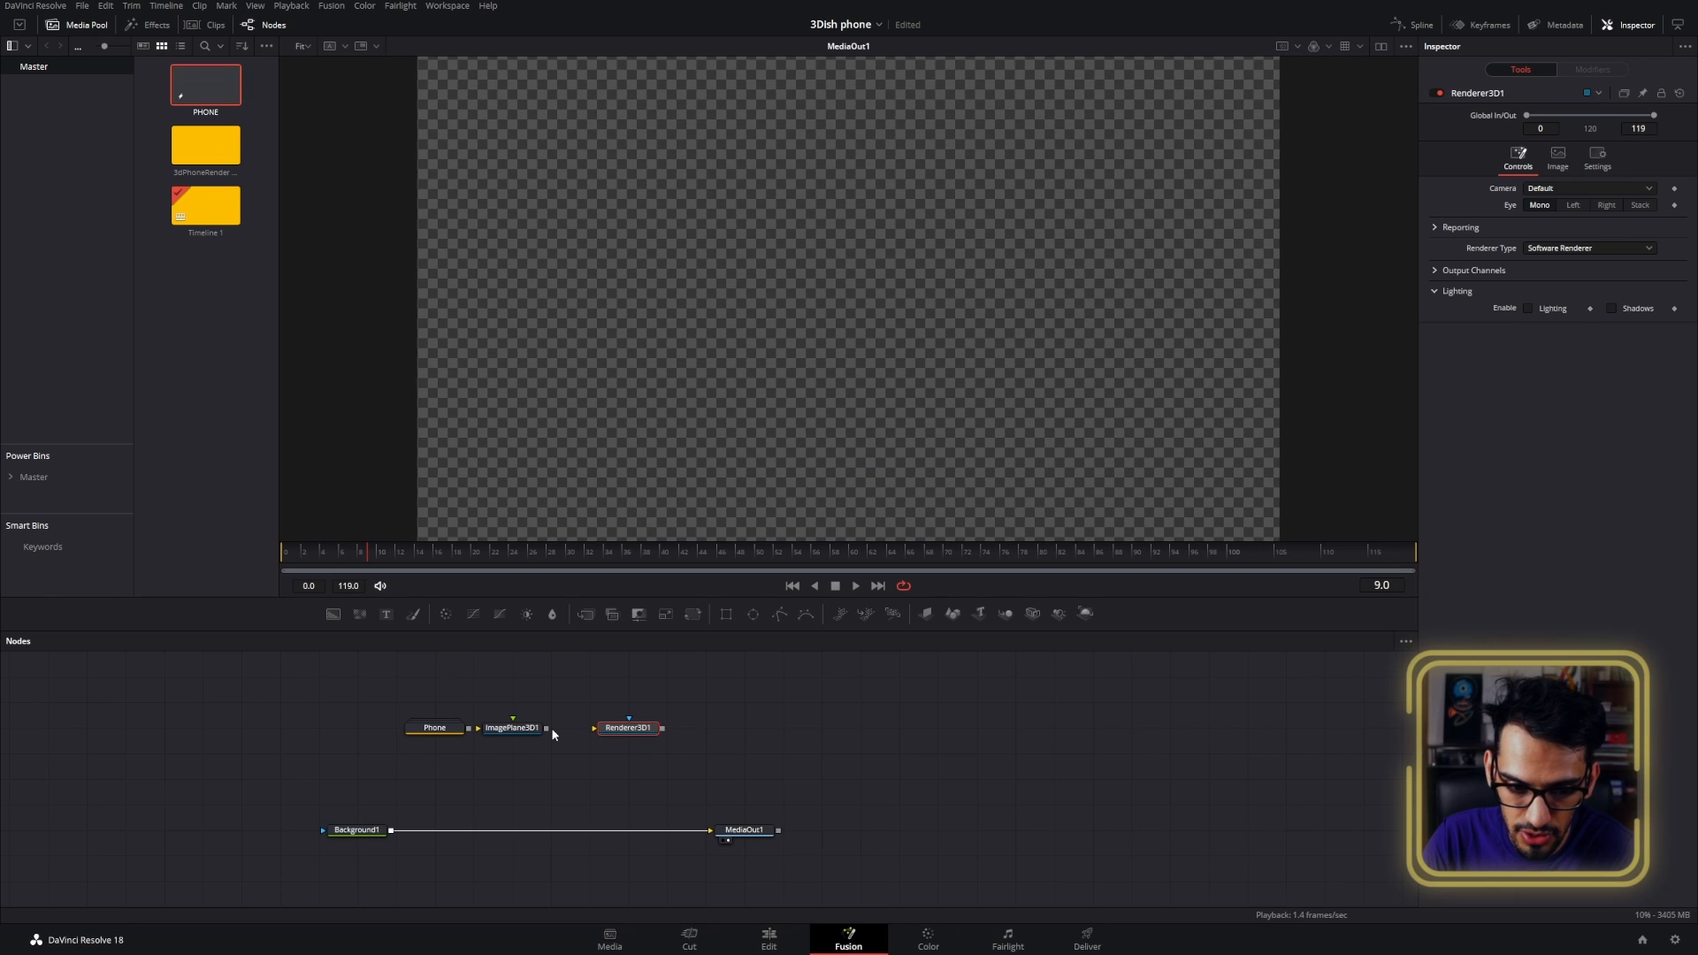
drag(547, 728, 390, 832)
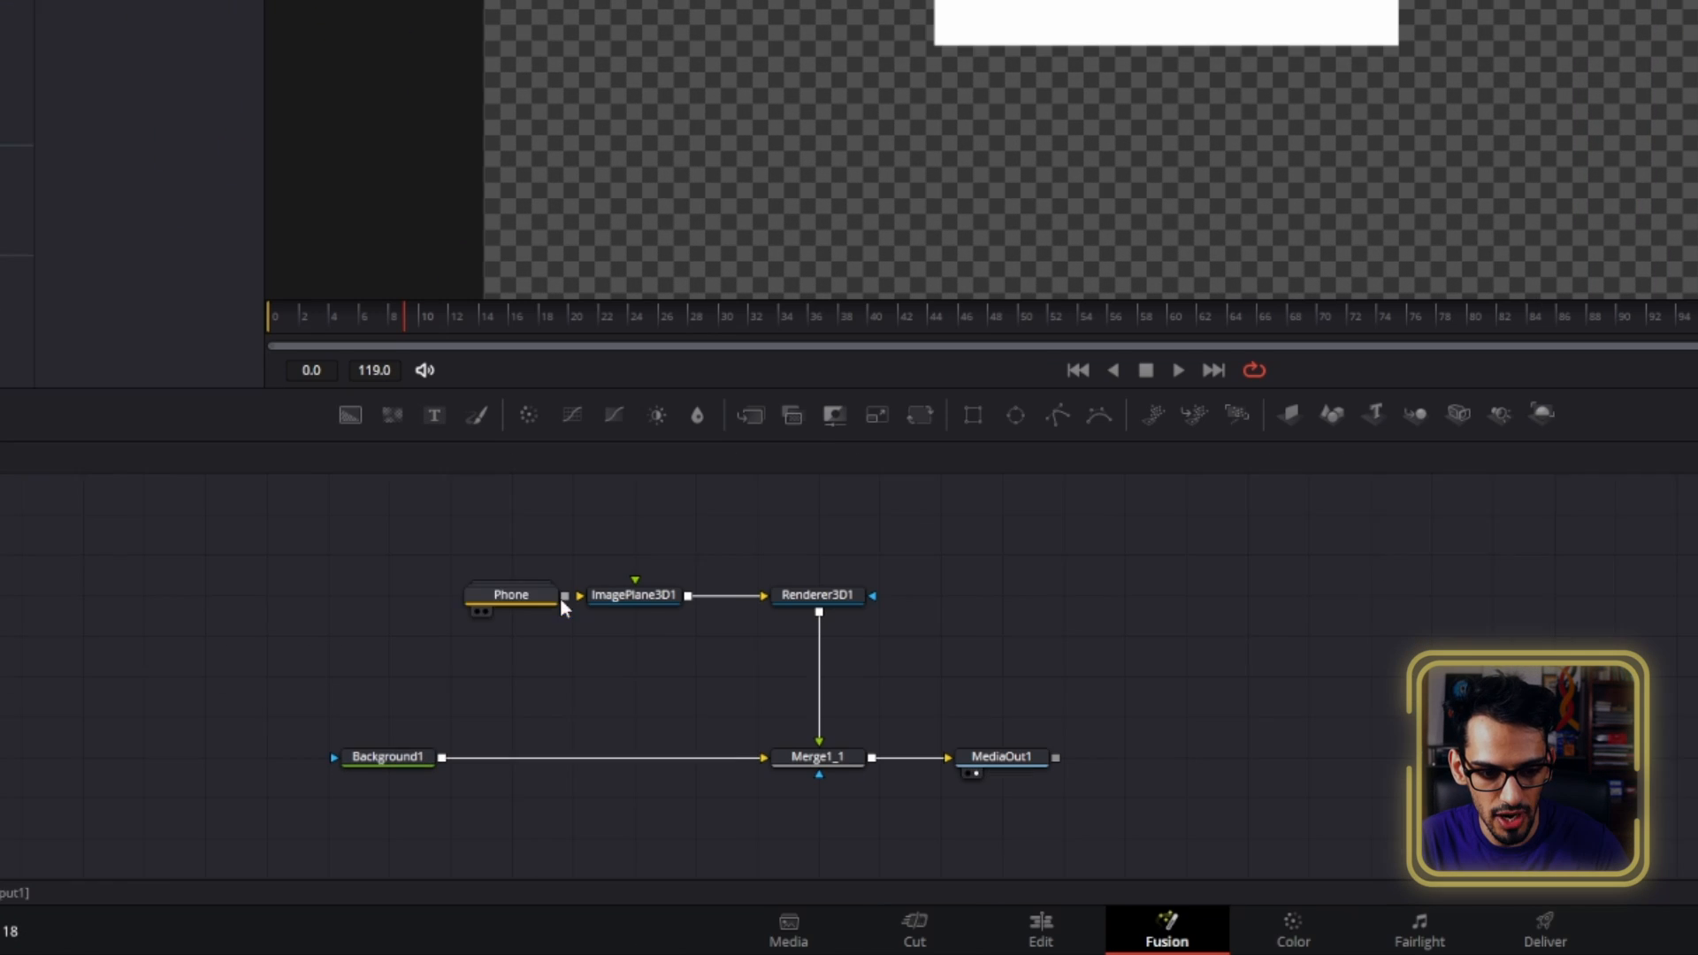
- Reconnect the Phone group's output to the ImagePlane3D1 input and space the nodes apart
drag(464, 728, 434, 723)
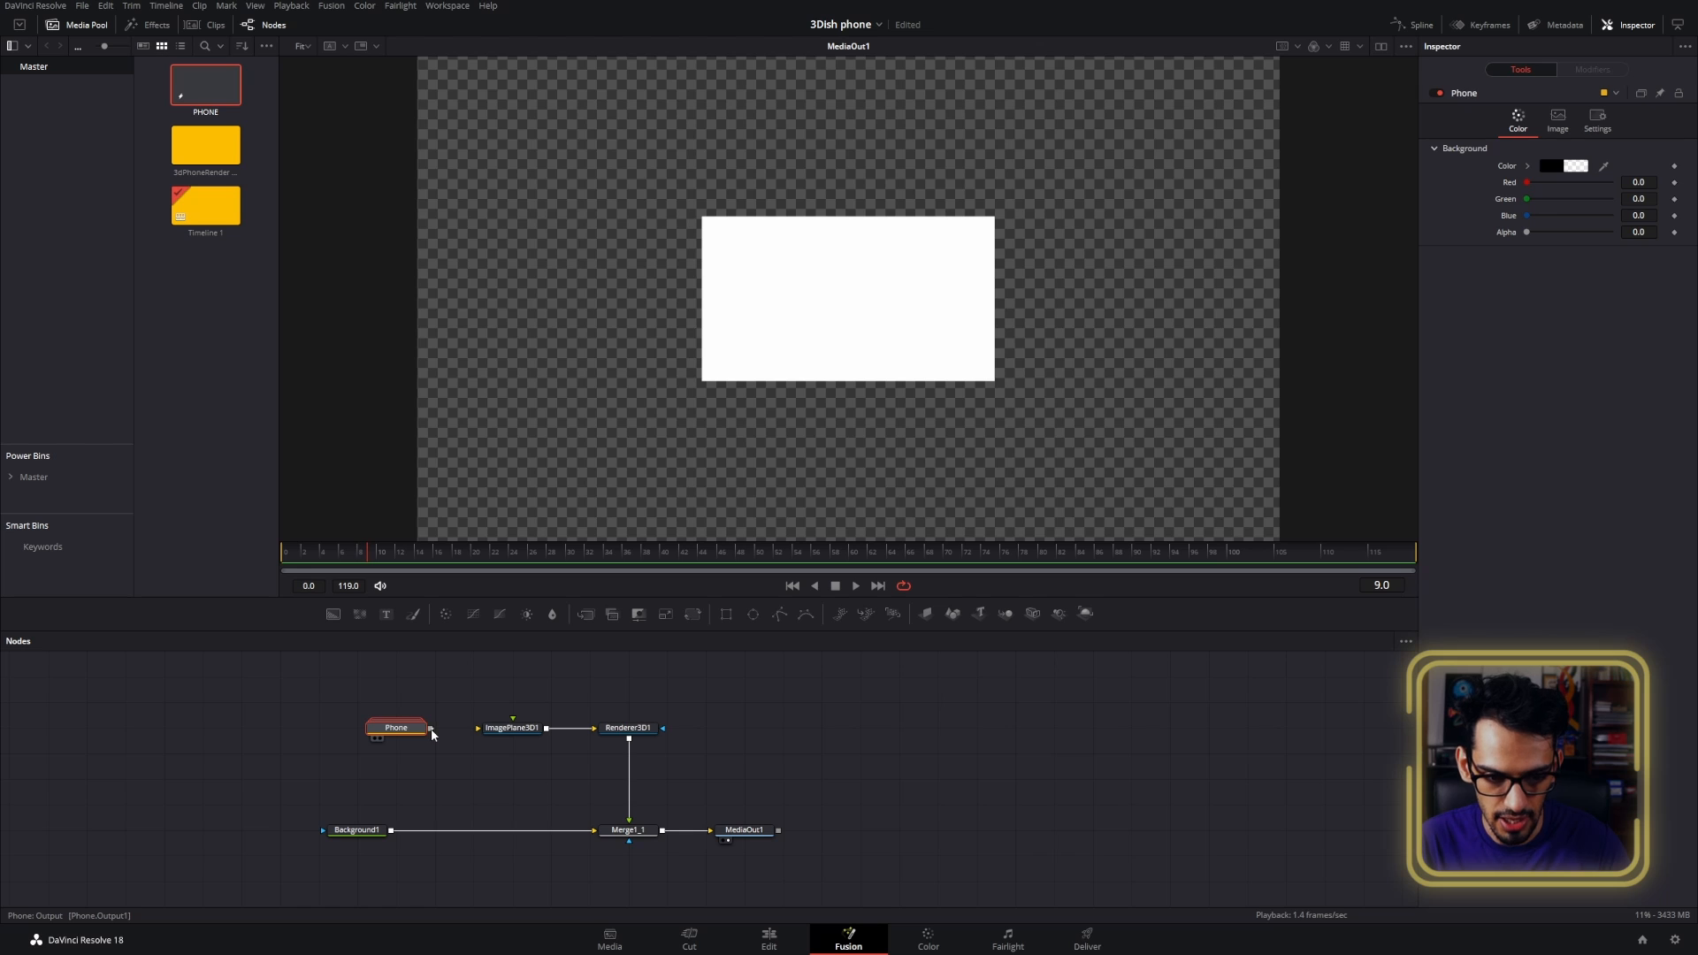
drag(432, 730, 498, 732)
click(399, 731)
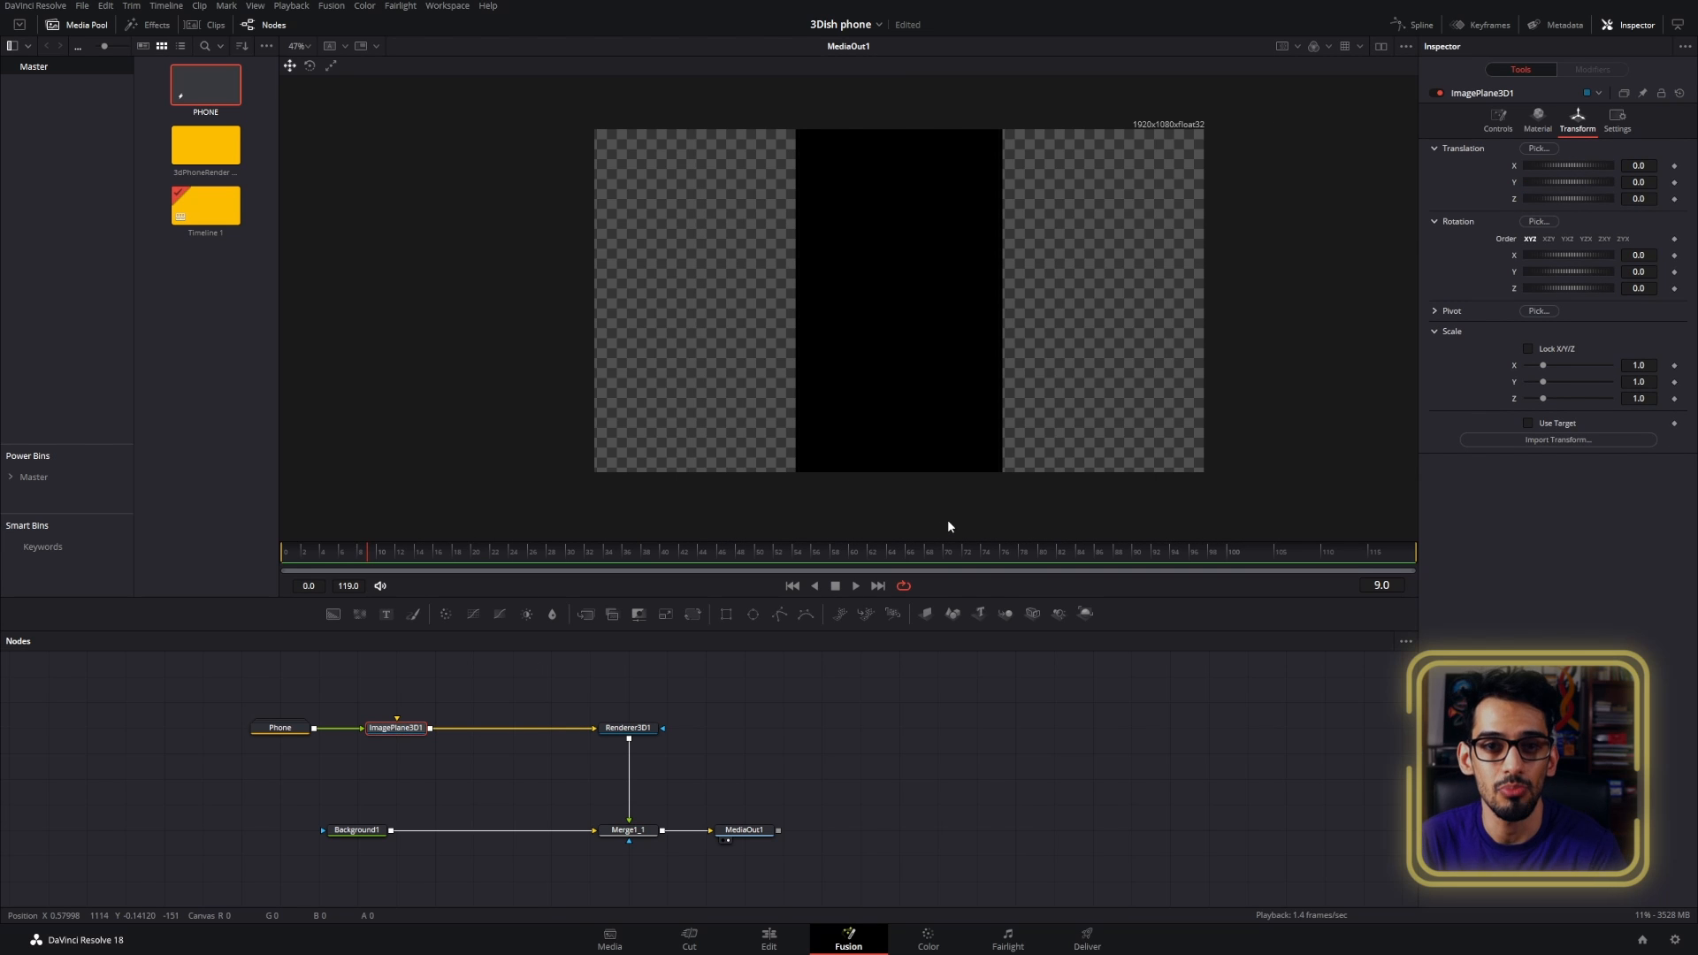
- Insert a Merge 3D node between the image plane and the renderer, moving it back along Z until the whole phone fits the frame
click(1003, 614)
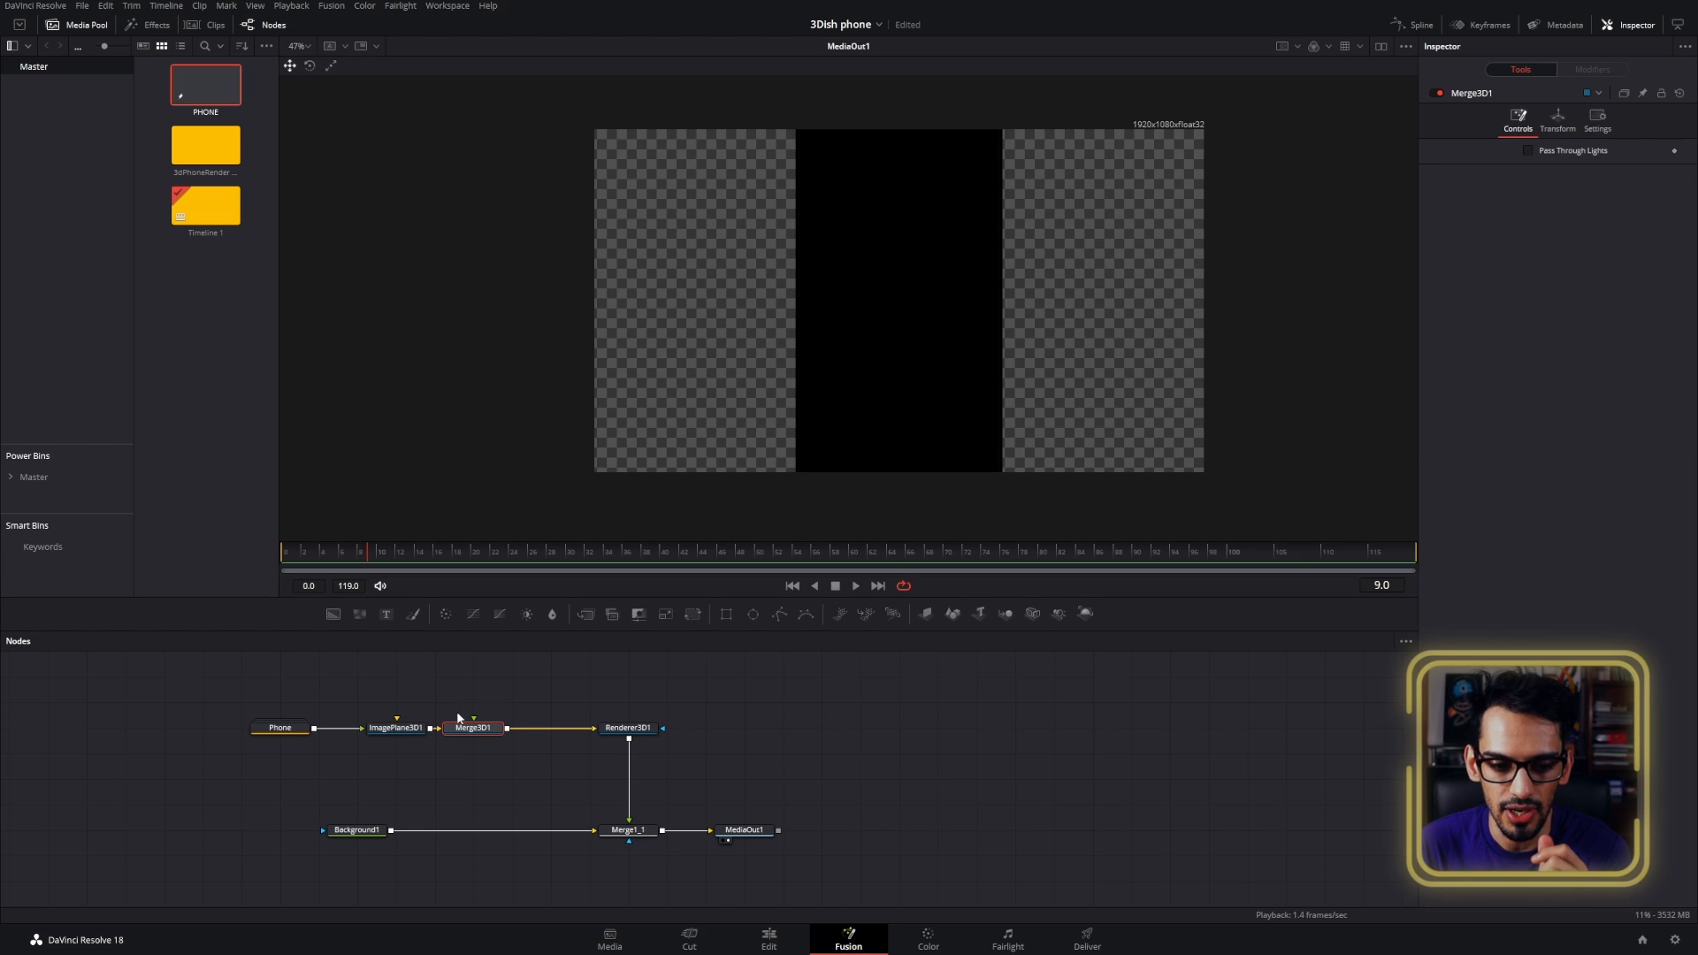
click(1558, 121)
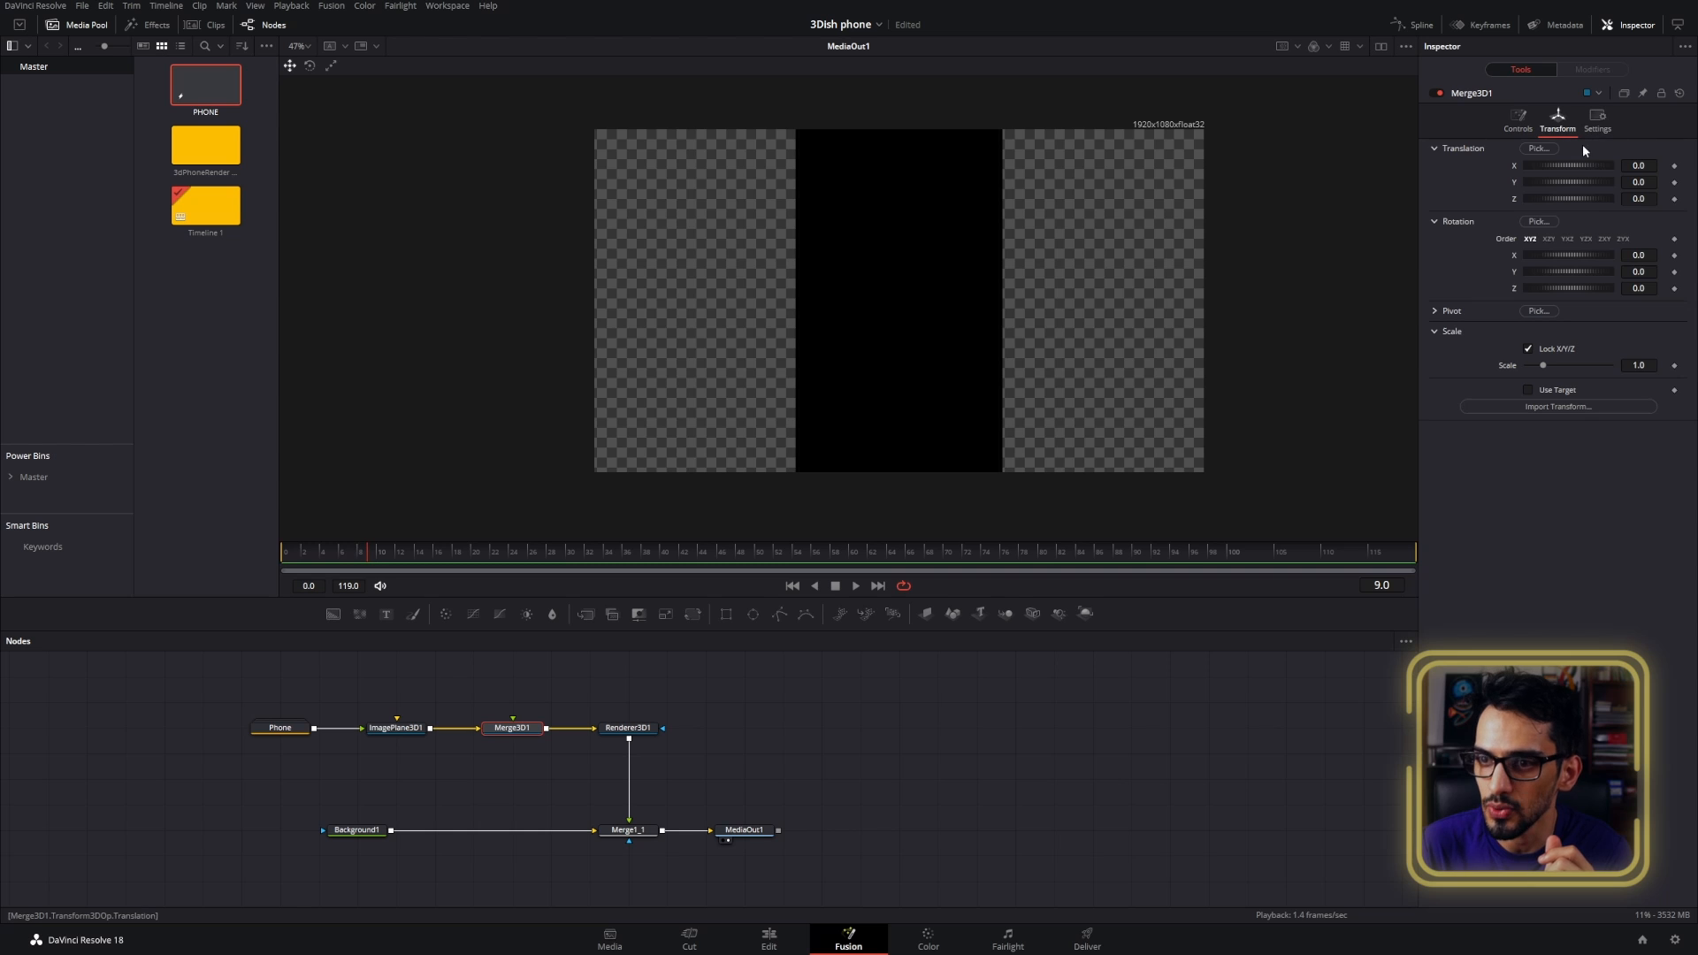
drag(1639, 203, 1156, 226)
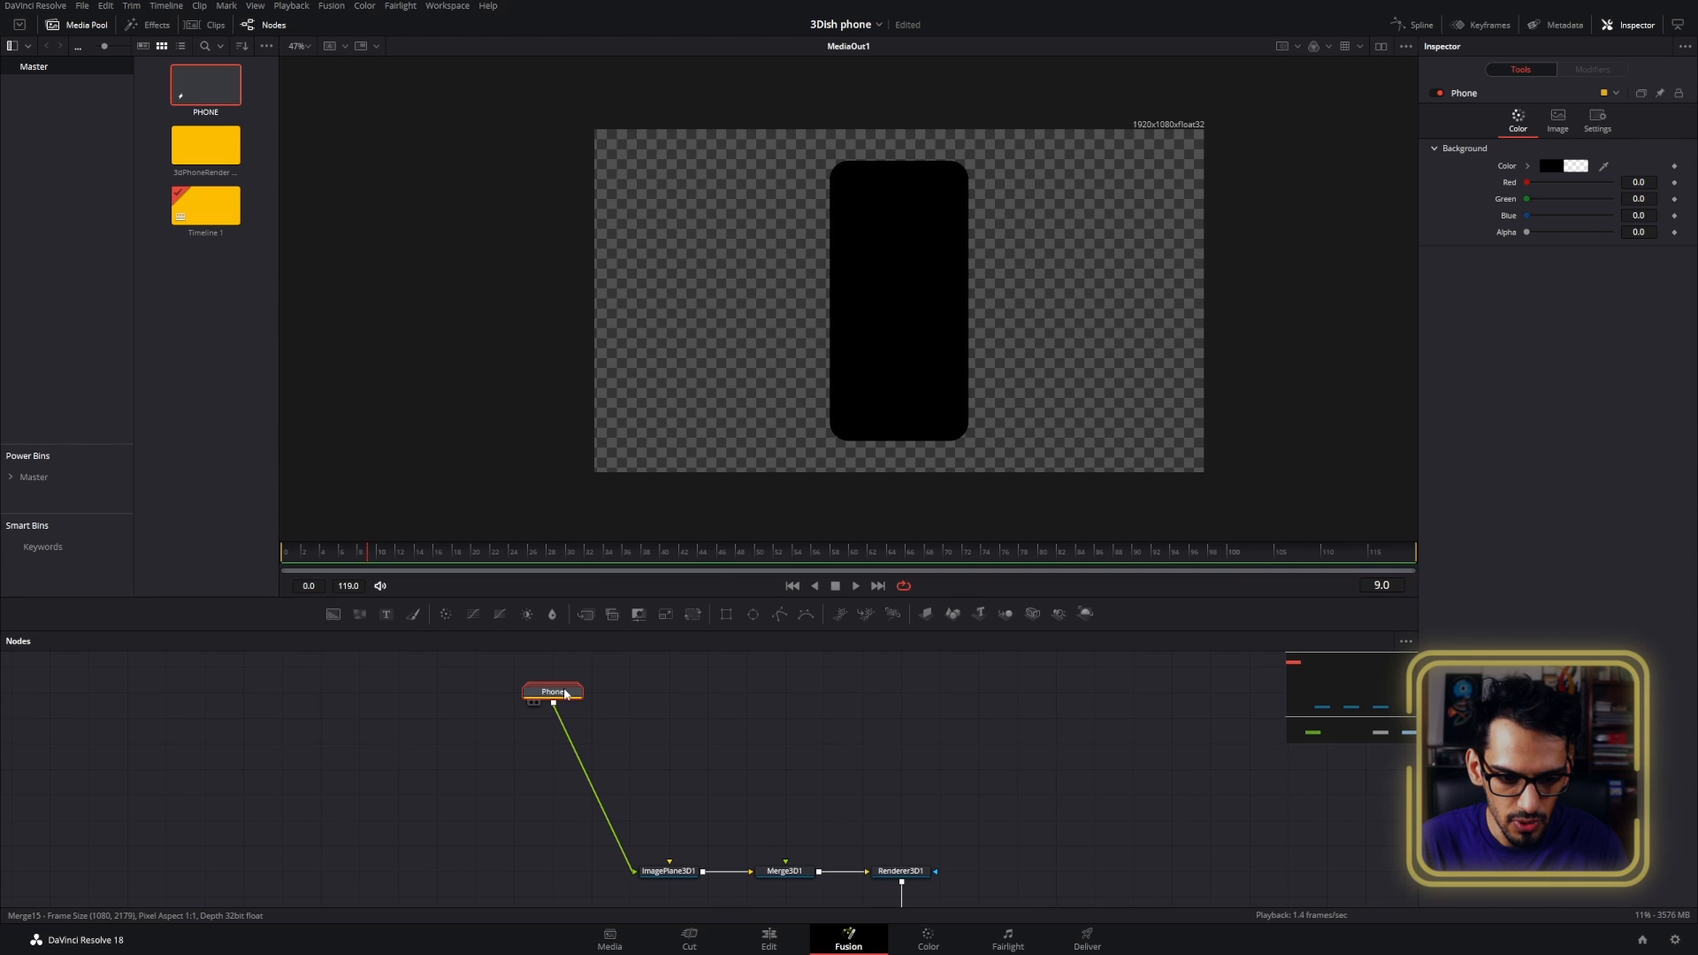
- Expand the Phone group to expose its nodes and display the group's output in the viewer
double_click(567, 693)
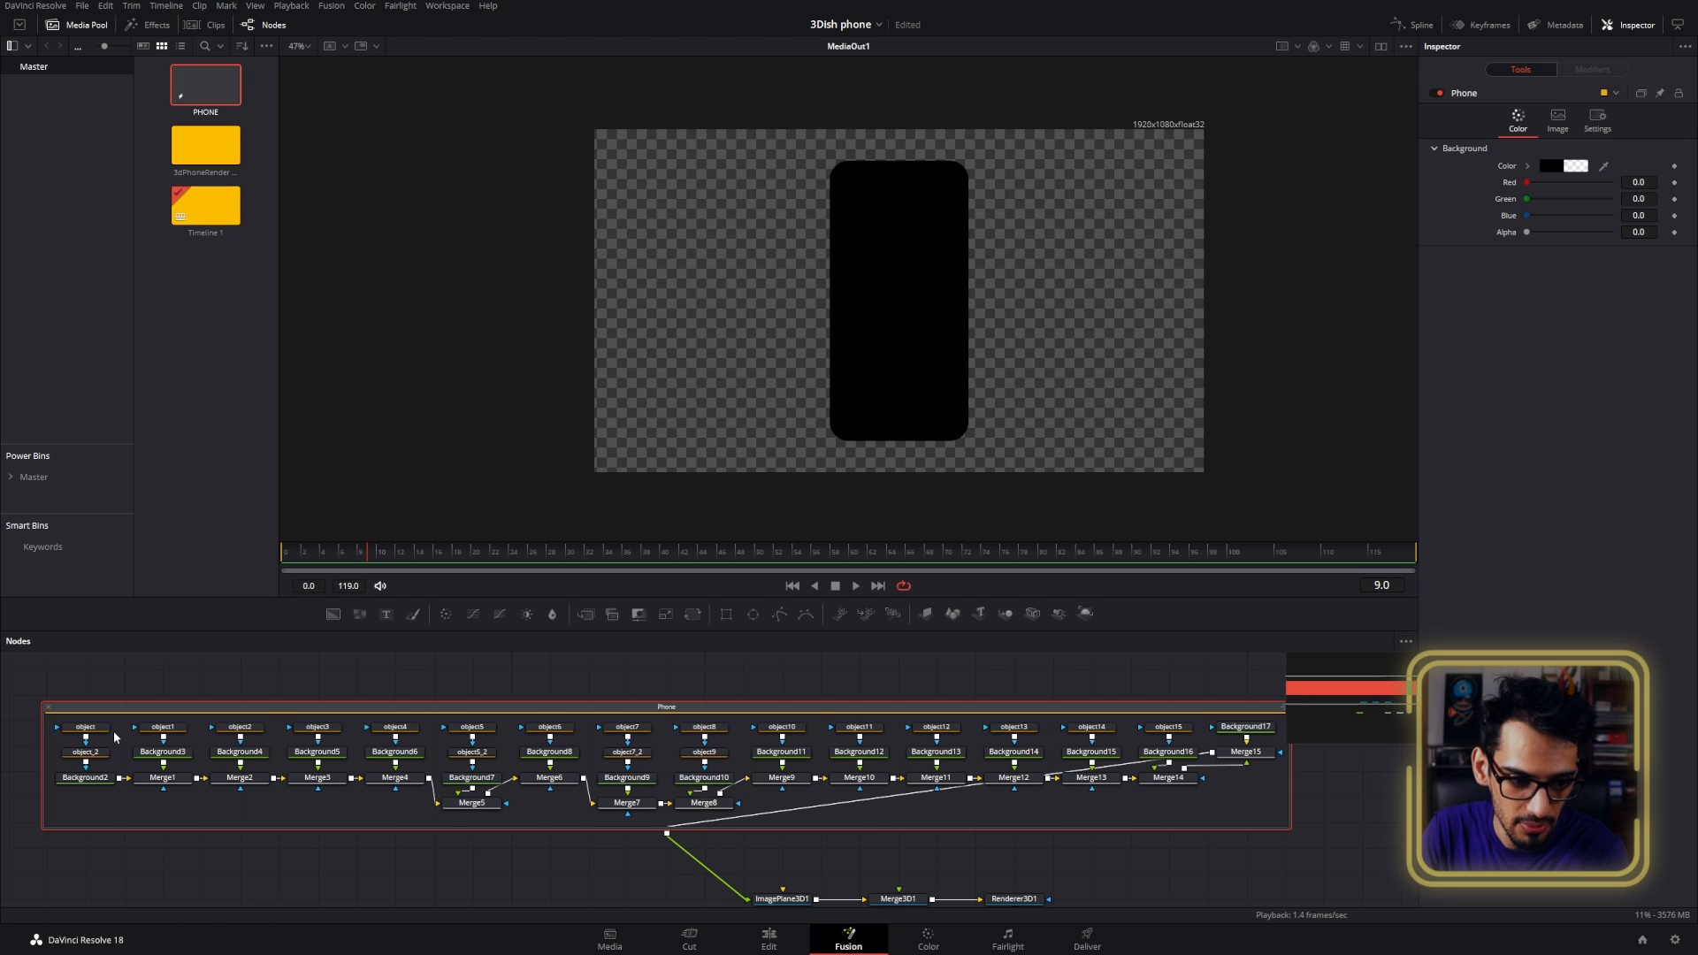
drag(100, 798, 82, 728)
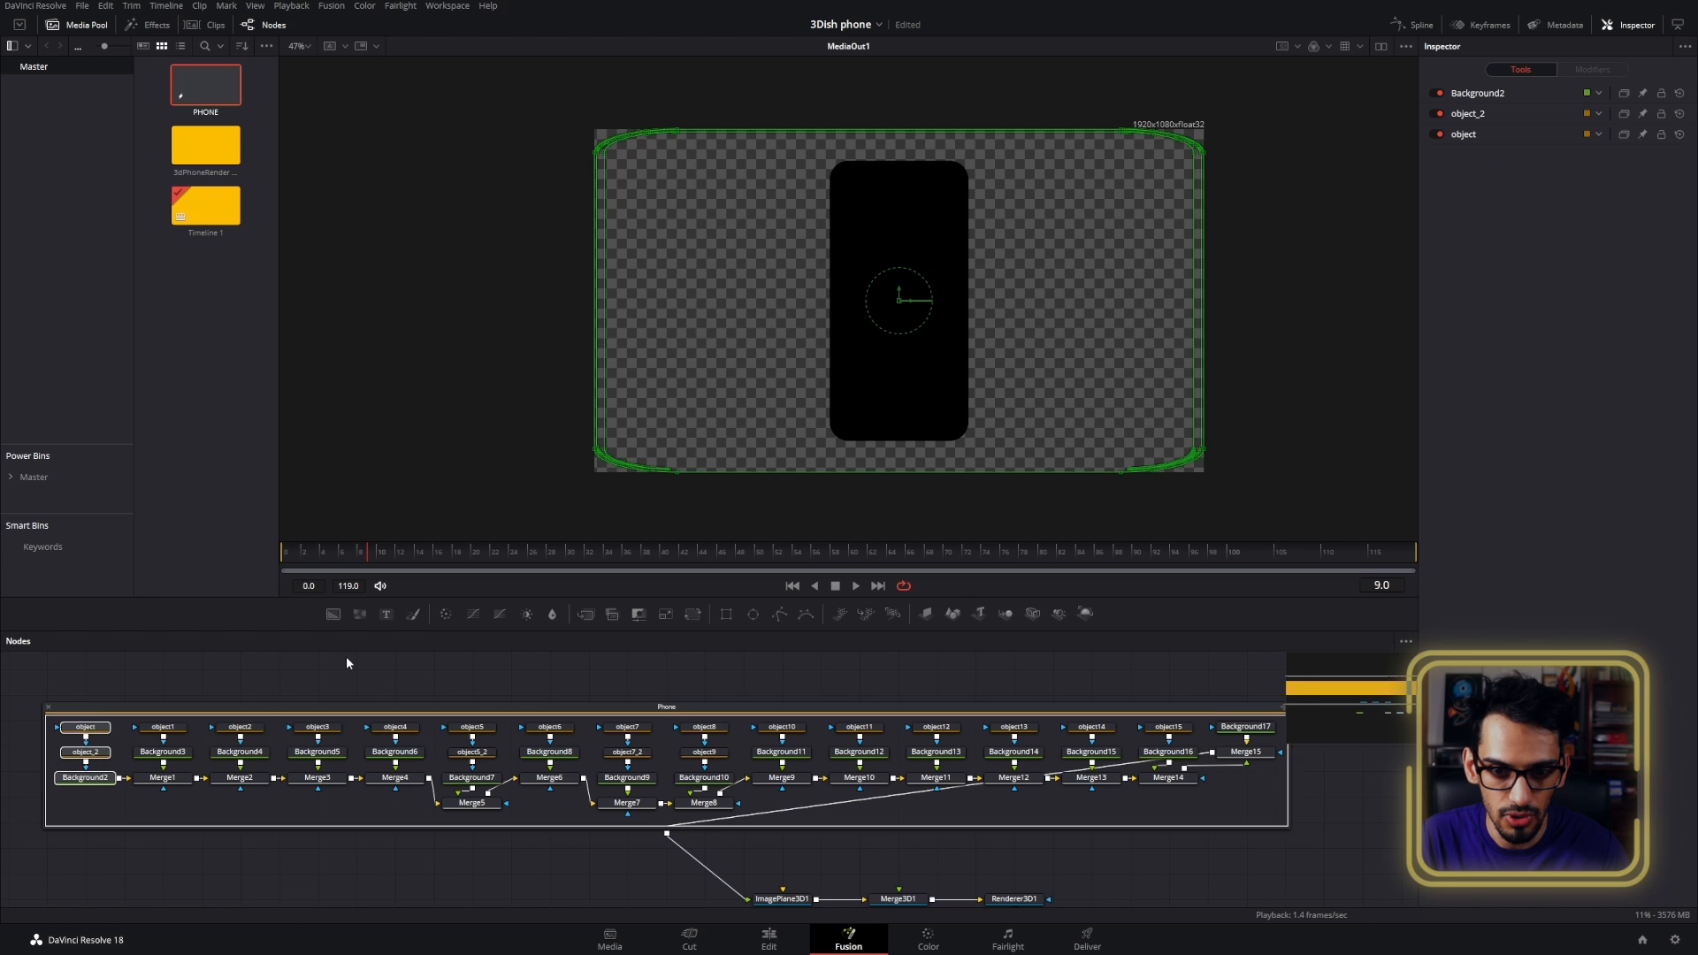
click(332, 710)
key(2)
scroll(848, 361, down, 5)
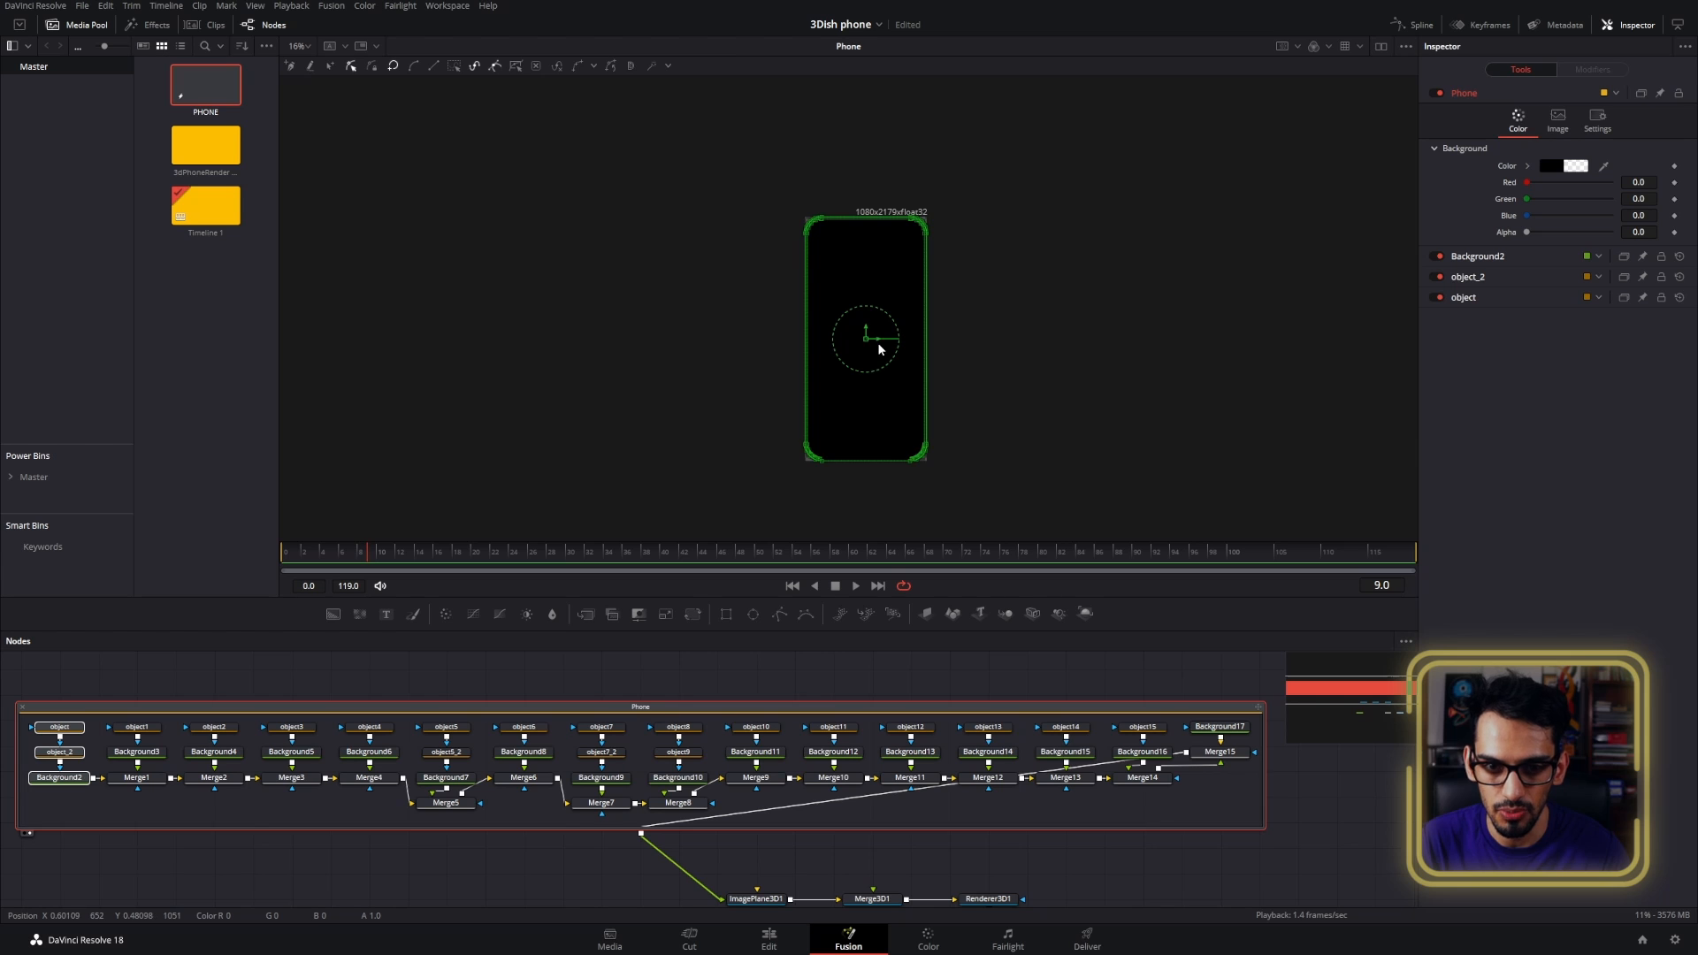
scroll(878, 343, up, 2)
- Select the node sets of the group's first four objects one after another to examine which phone outline each draws
drag(105, 819, 49, 719)
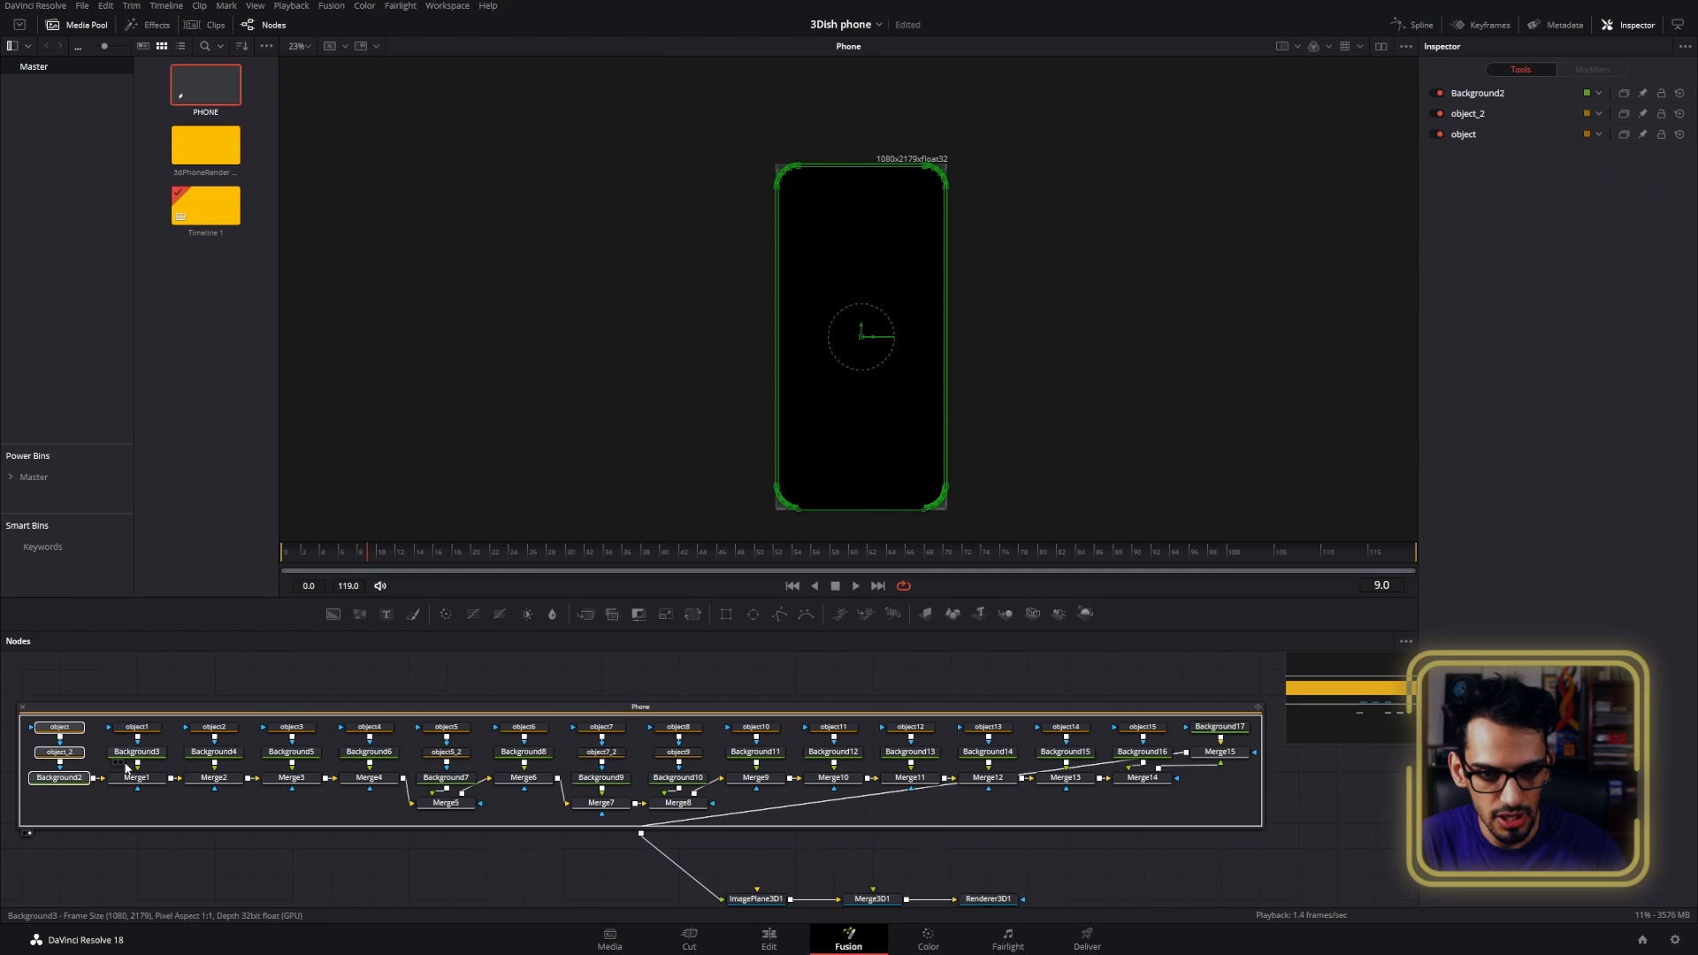
drag(181, 794, 106, 721)
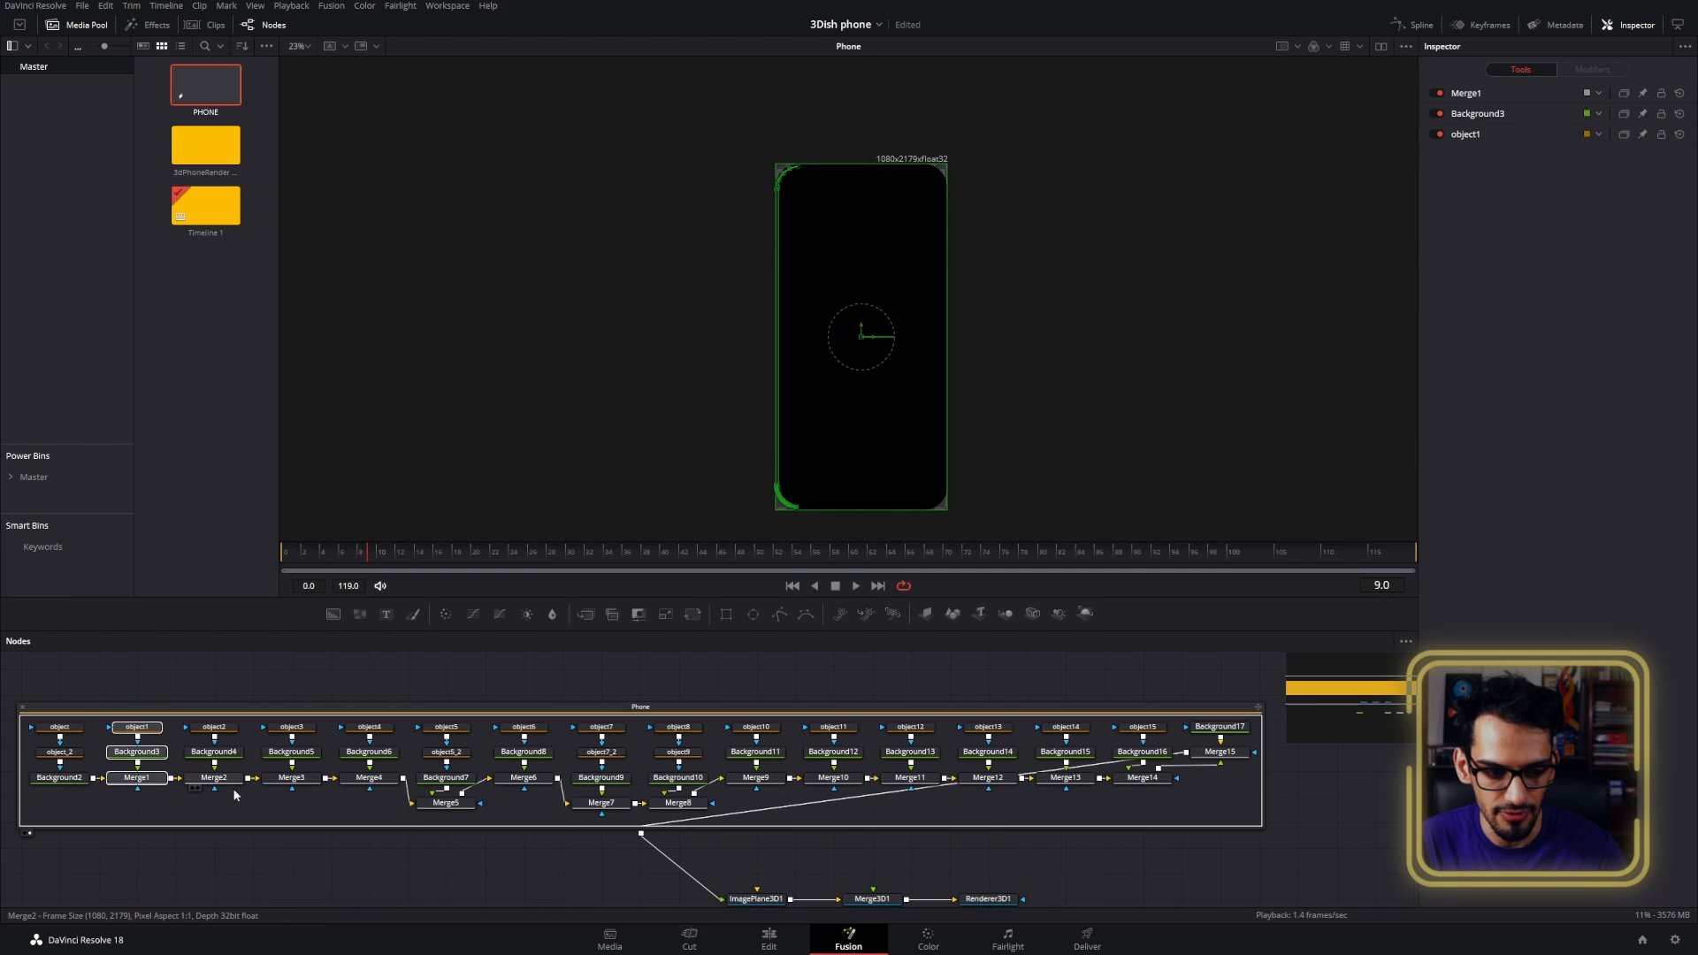
drag(239, 819, 214, 725)
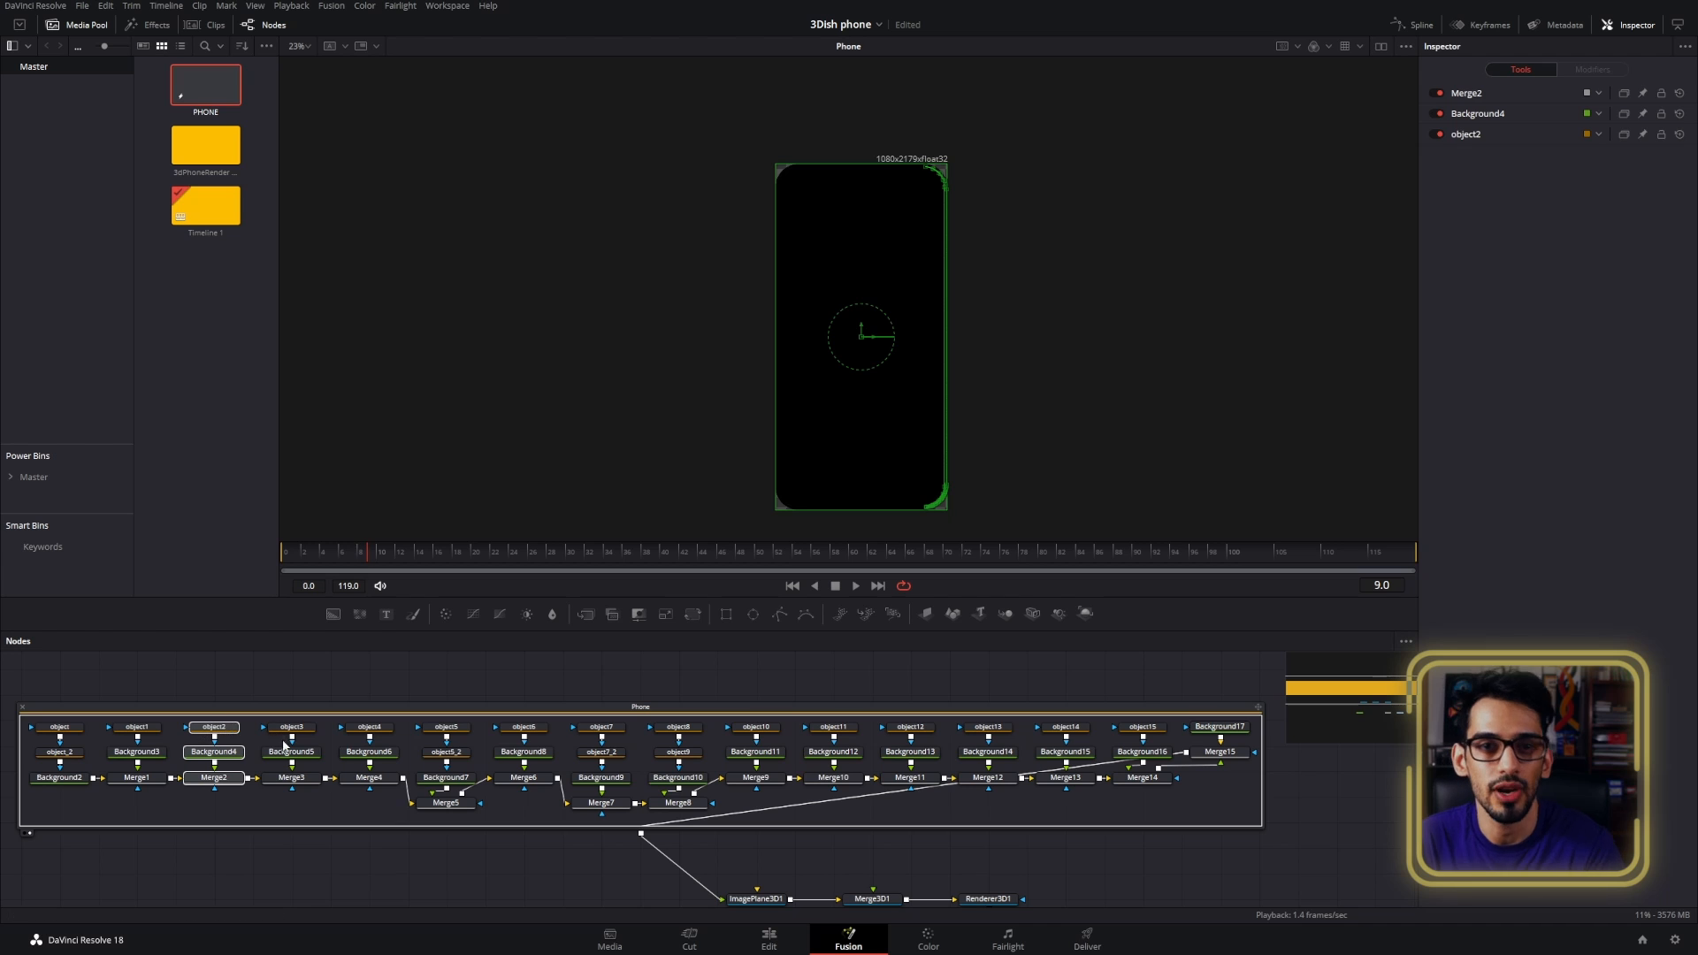
drag(266, 812, 274, 726)
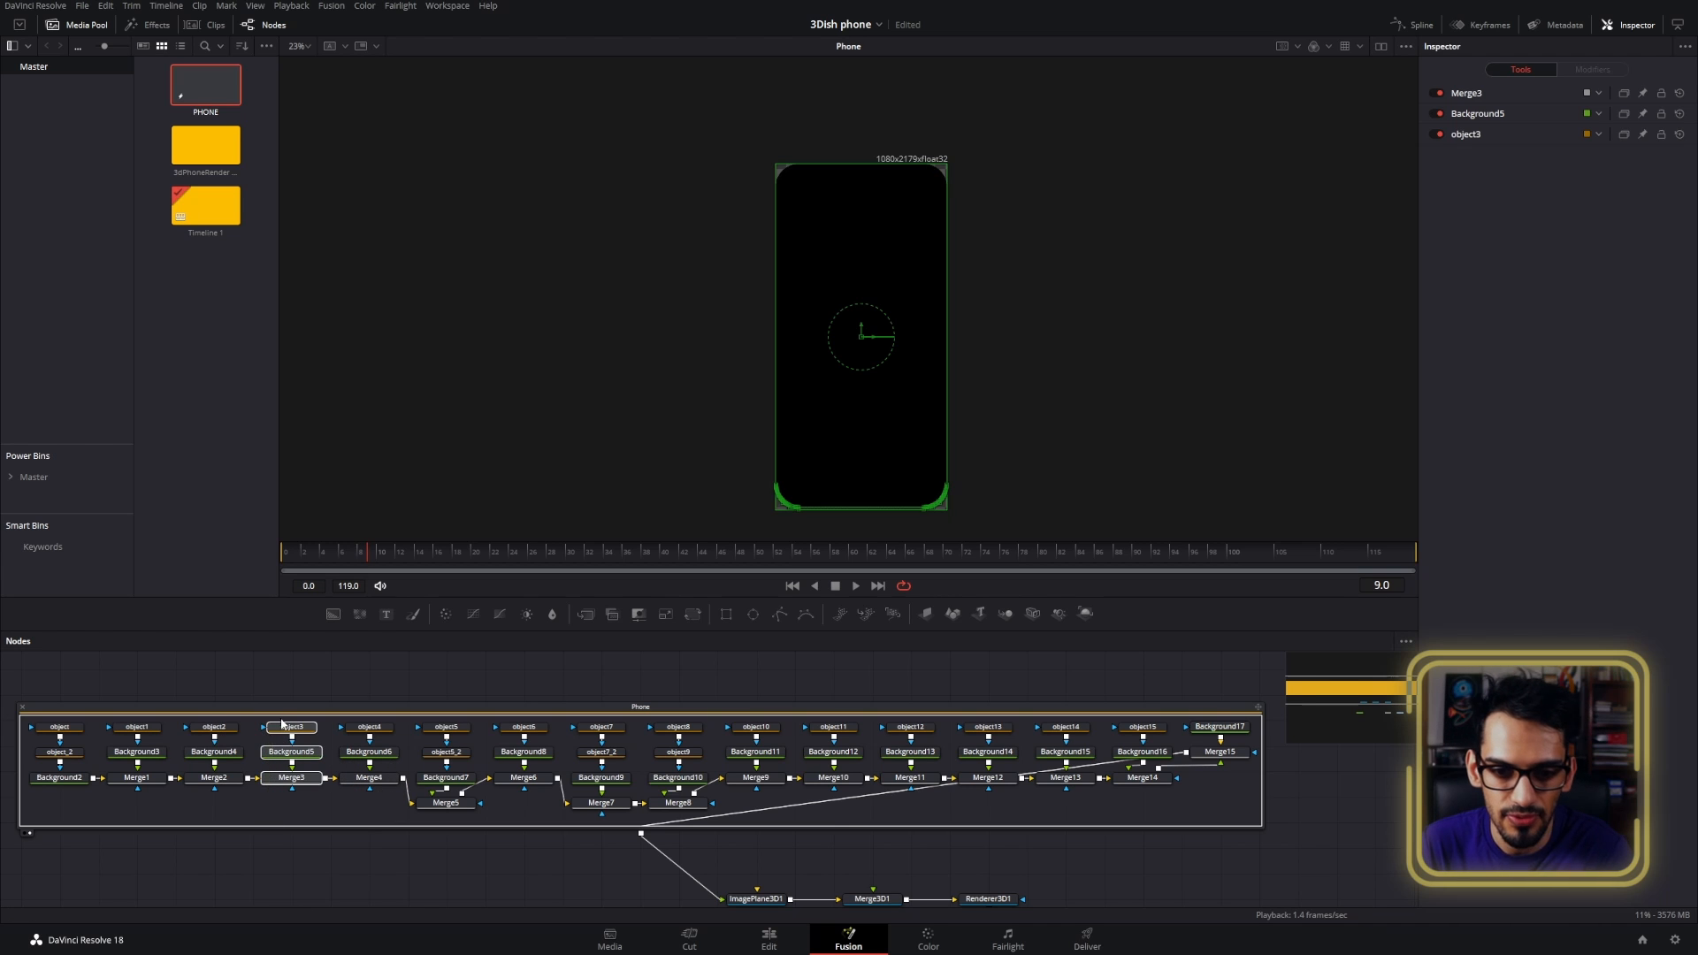
- Select the node sets of object4 and object15 in the Phone group to identify which outline covers the phone's screen
drag(399, 825, 340, 721)
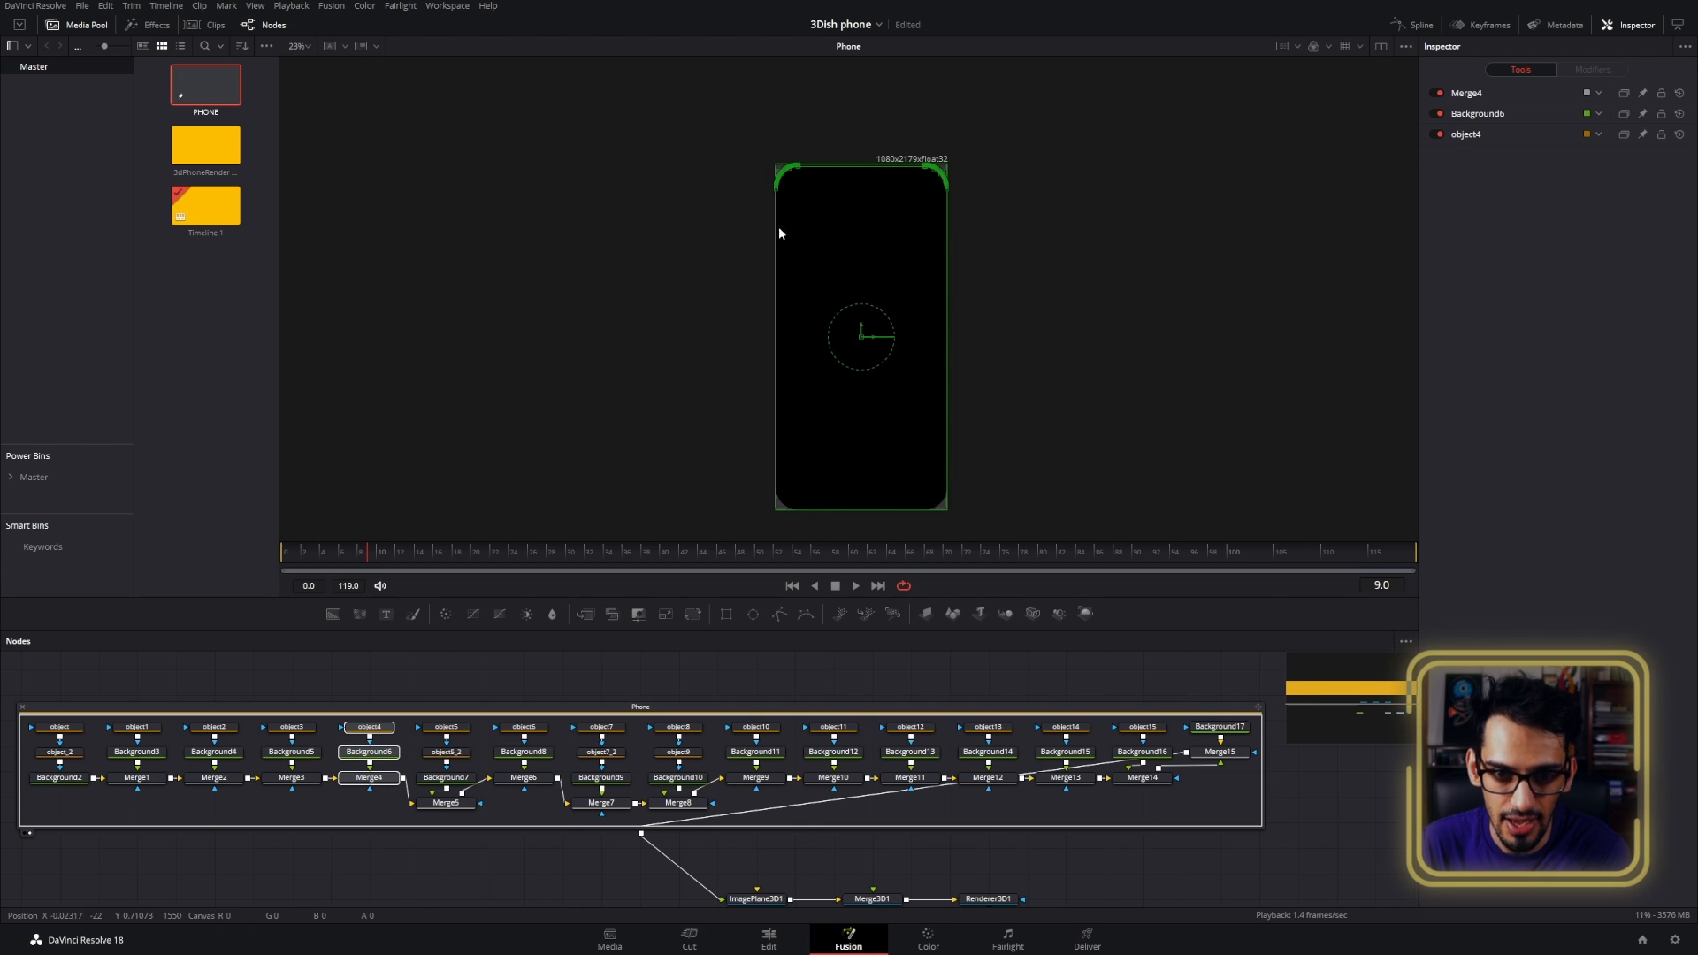
scroll(914, 474, up, 3)
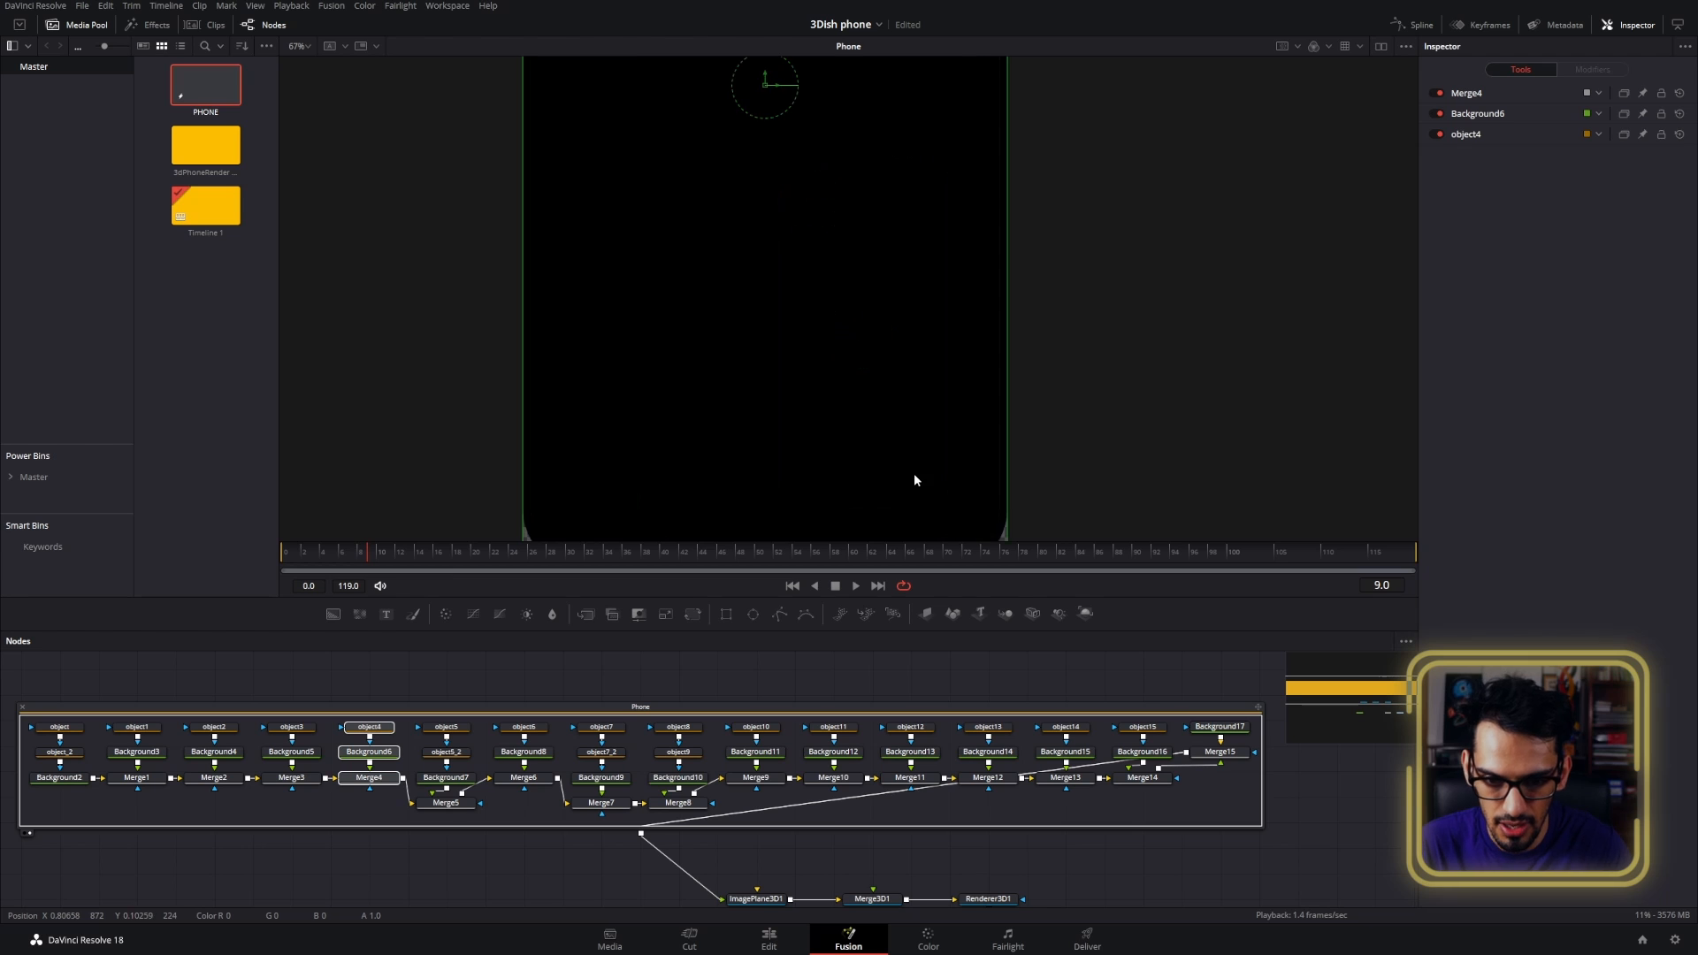
drag(1184, 801, 1134, 701)
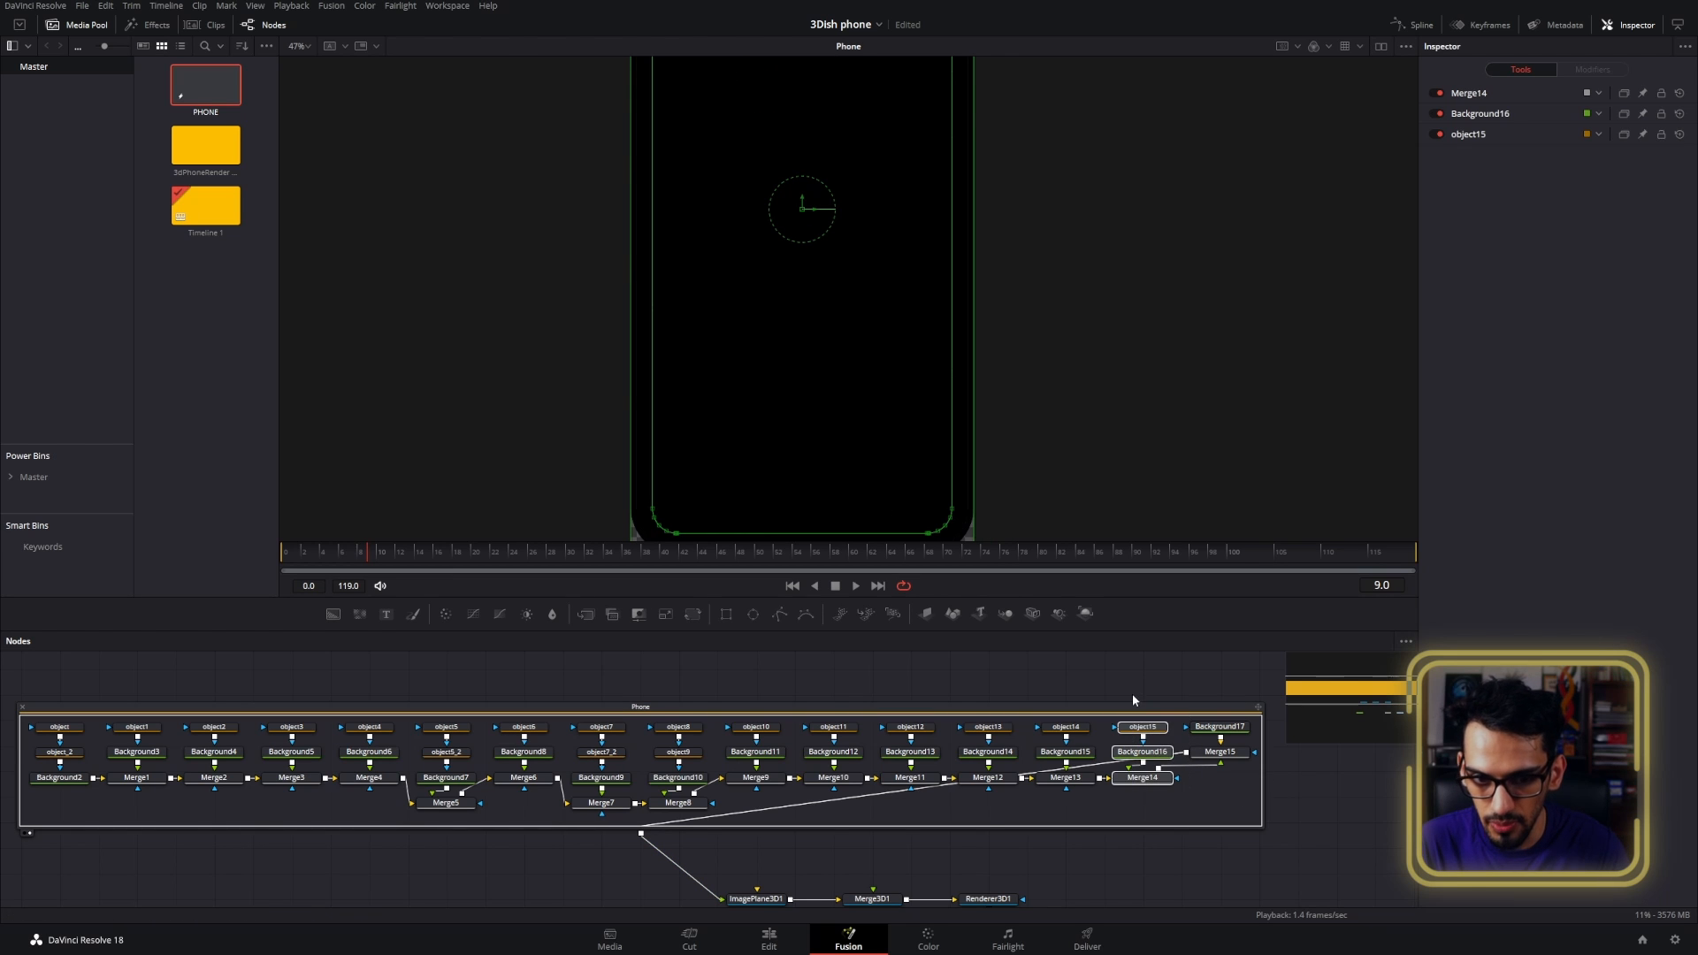
click(1171, 804)
click(1153, 729)
drag(1157, 780, 1158, 787)
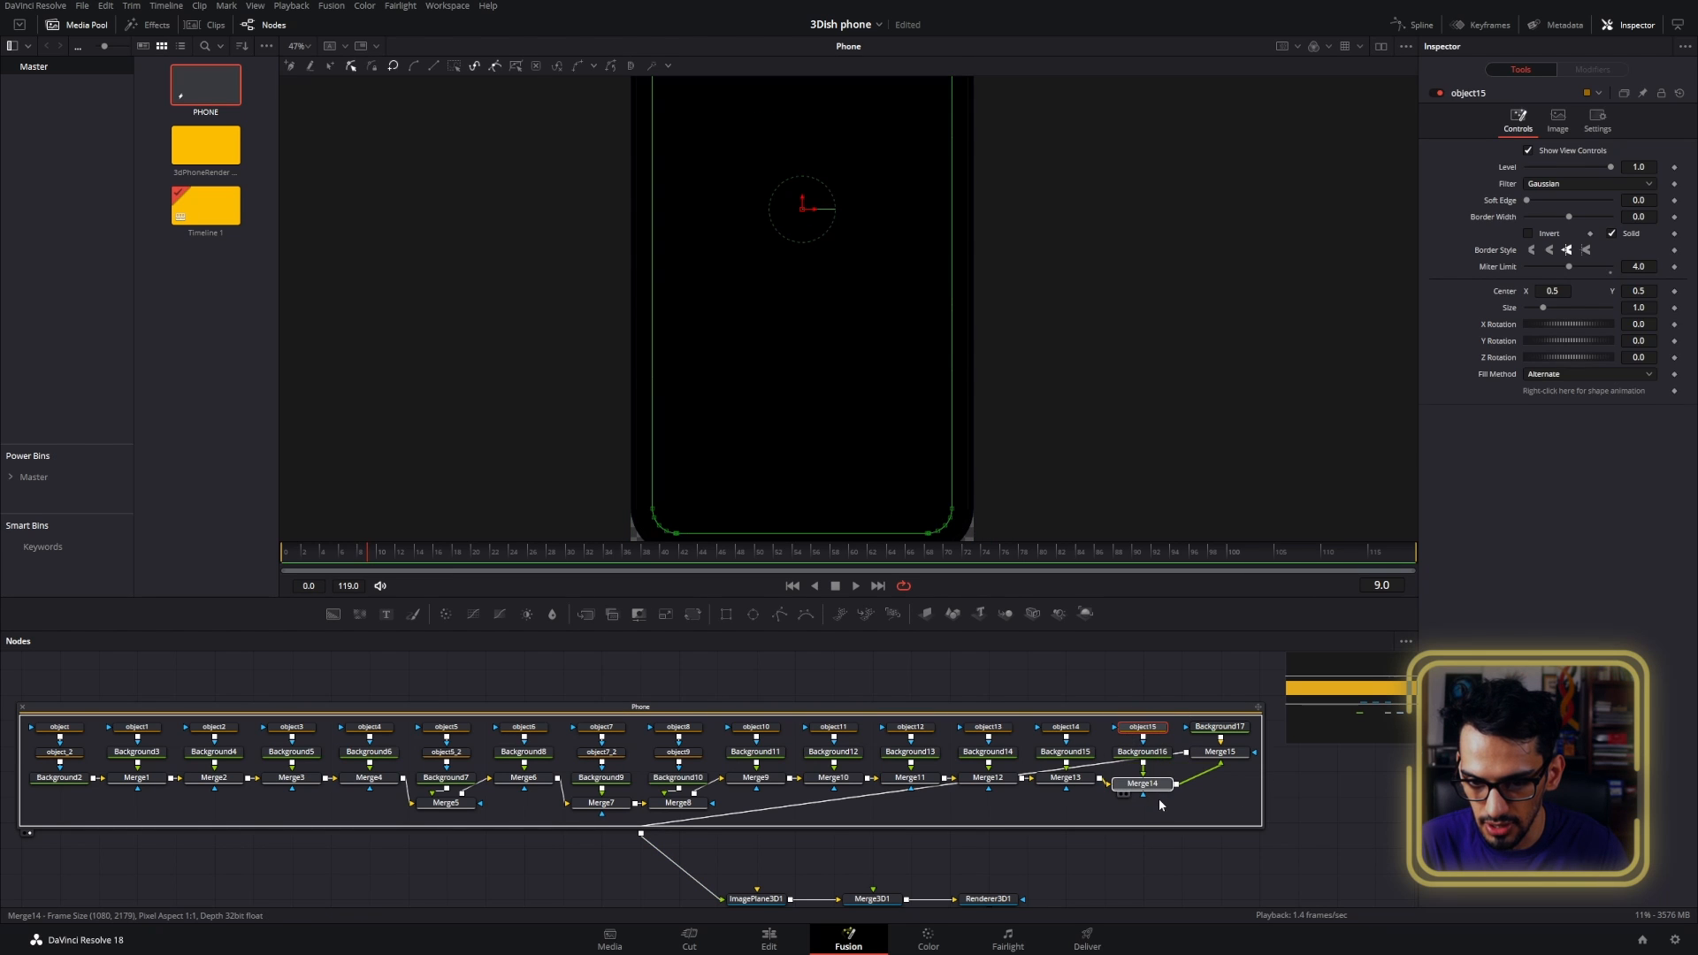
- Set the Red value of Background16 to 0.882 to colour the phone's screen area, and save the project
click(1142, 752)
drag(1527, 245, 1590, 246)
scroll(772, 245, down, 3)
scroll(771, 209, up, 1)
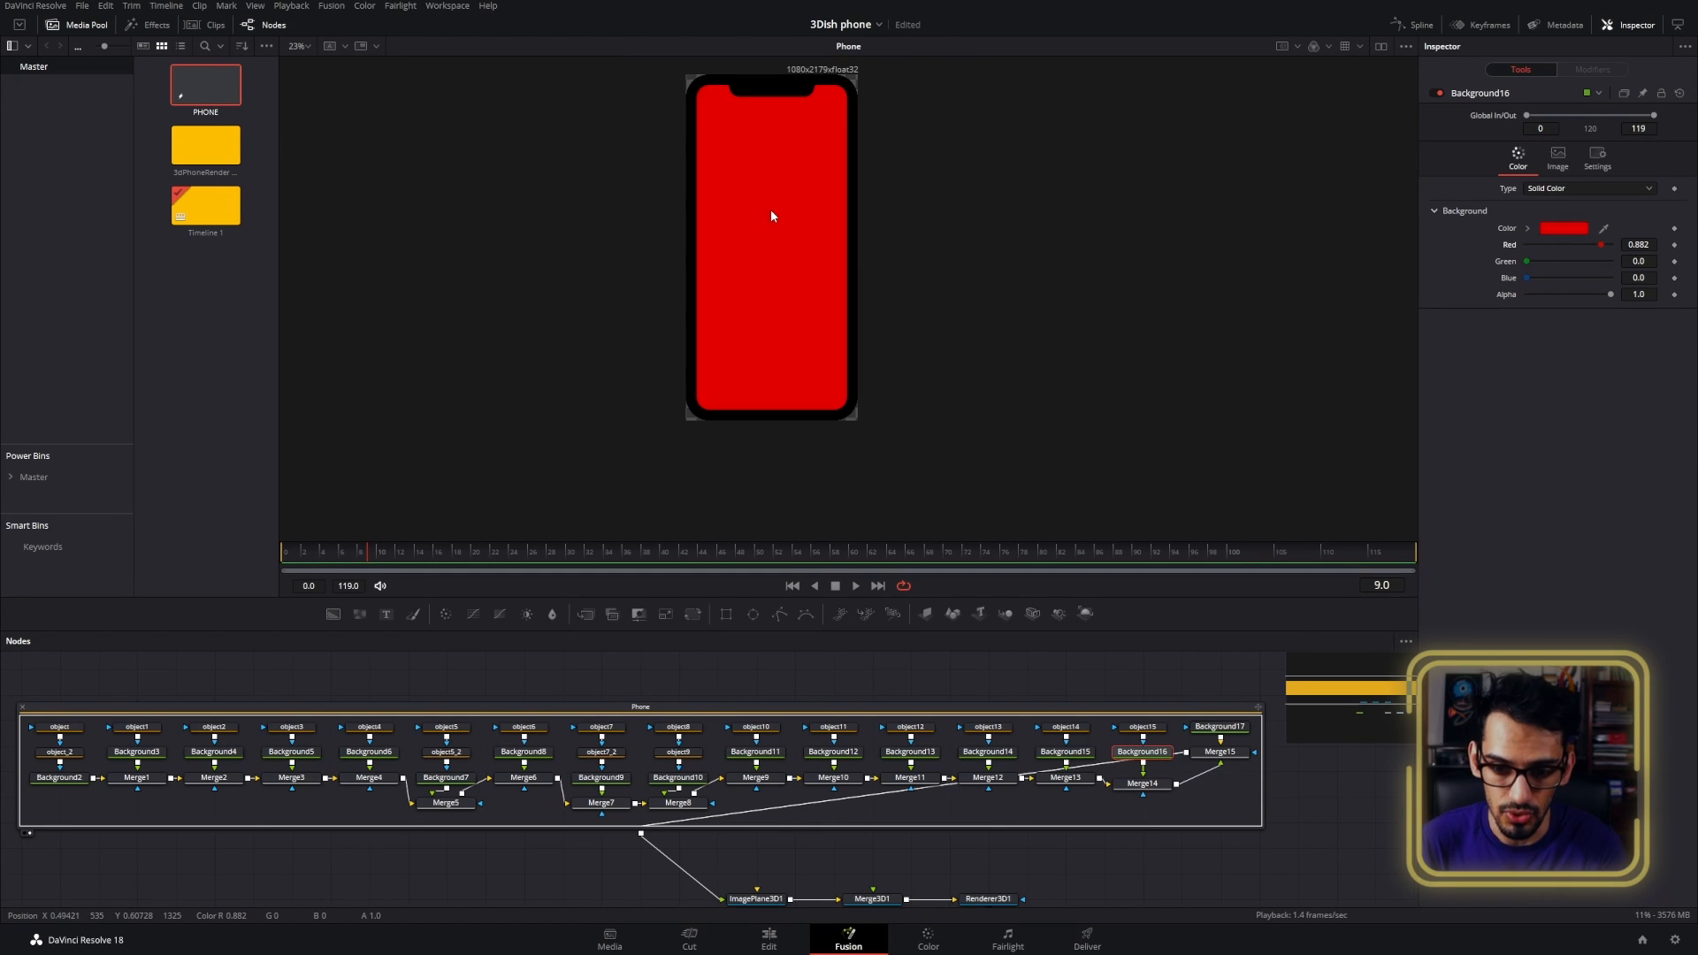
key(ctrl+s)
- Copy the screen-shaped object15 node and paste the copy outside the Phone group
click(1142, 727)
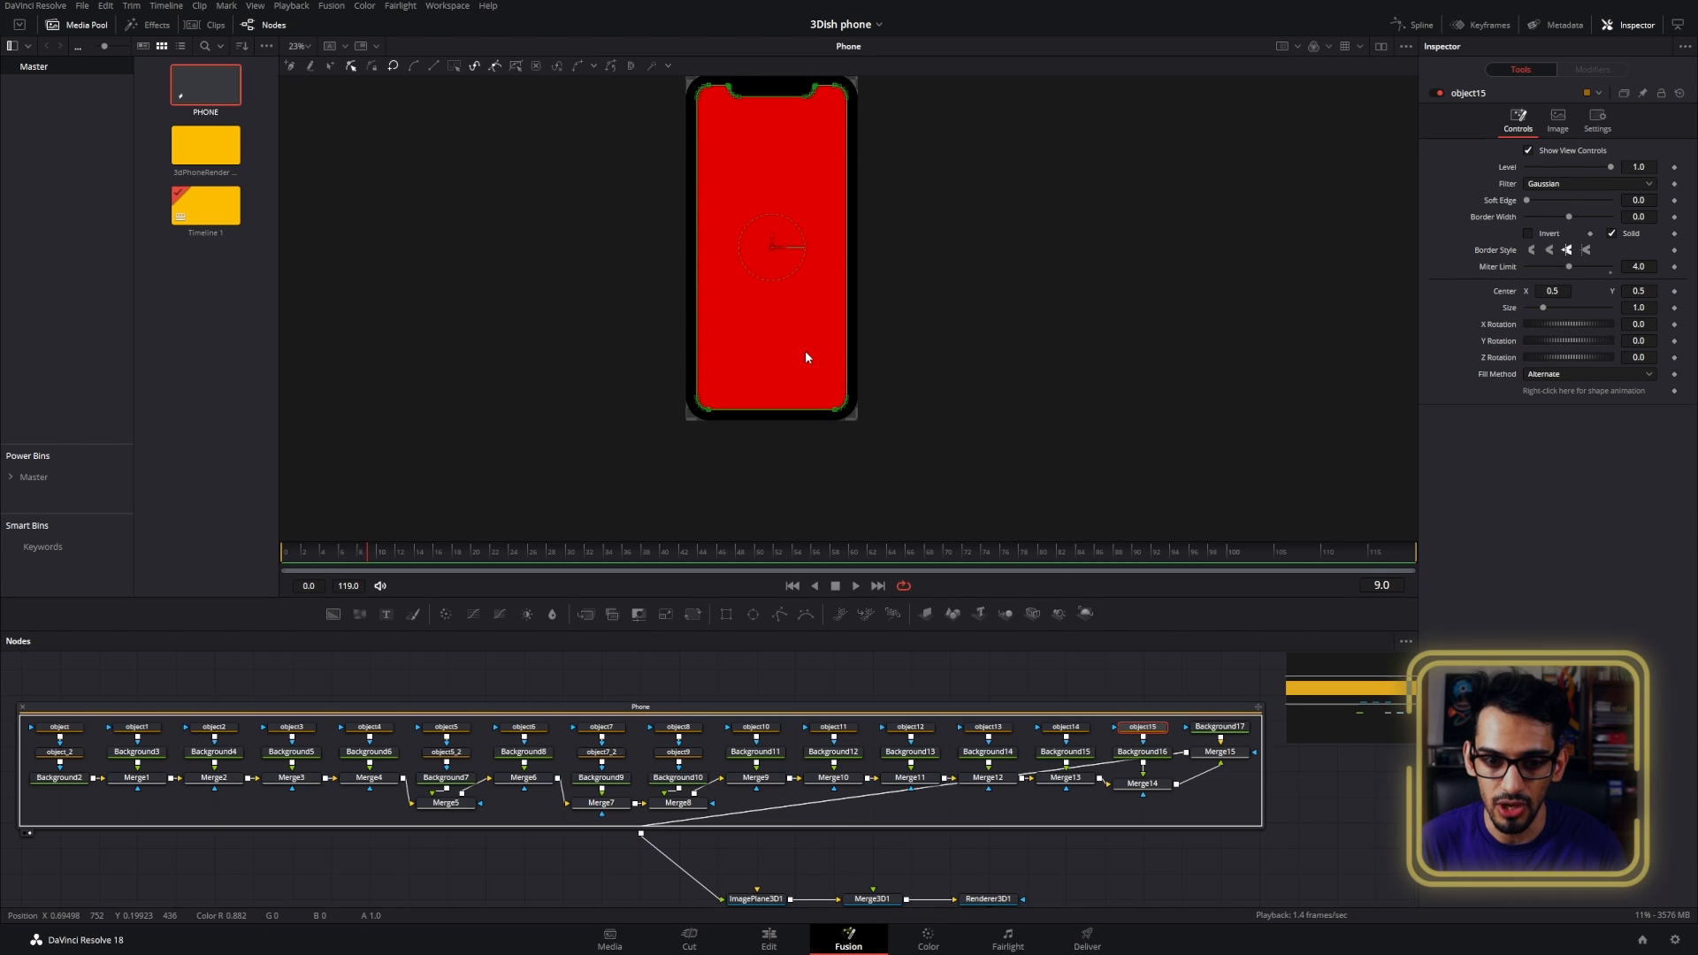
scroll(806, 353, up, 1)
scroll(806, 353, down, 2)
drag(806, 353, 807, 385)
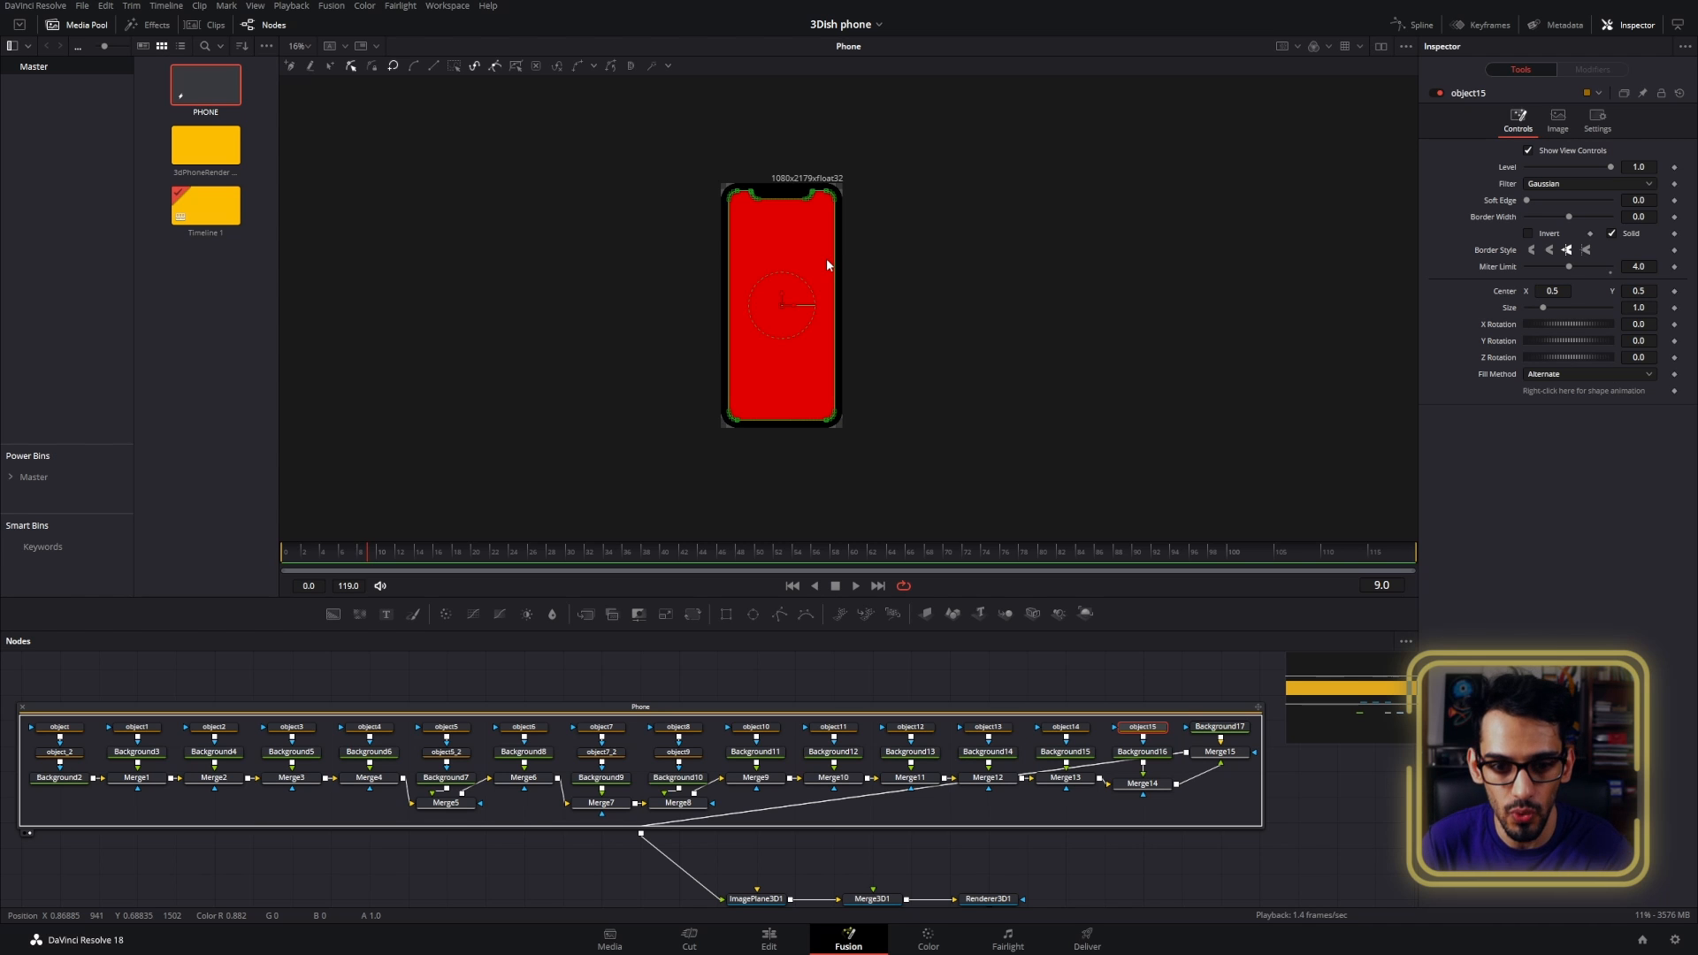
drag(1156, 723, 387, 769)
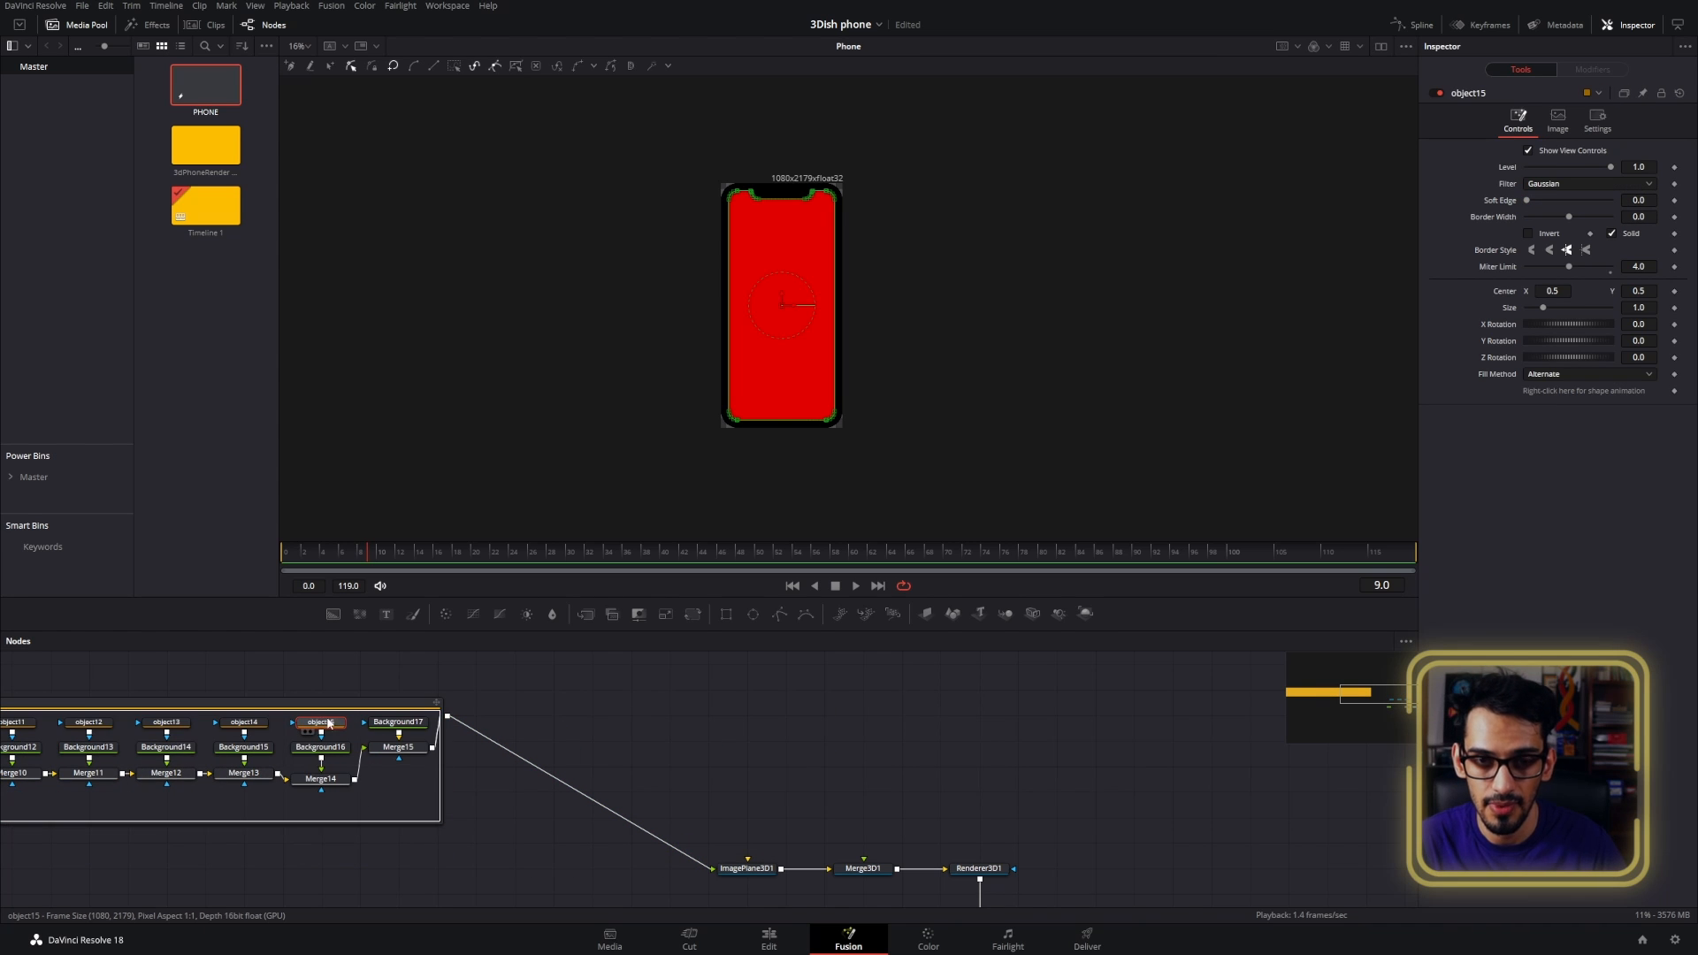
key(ctrl+v)
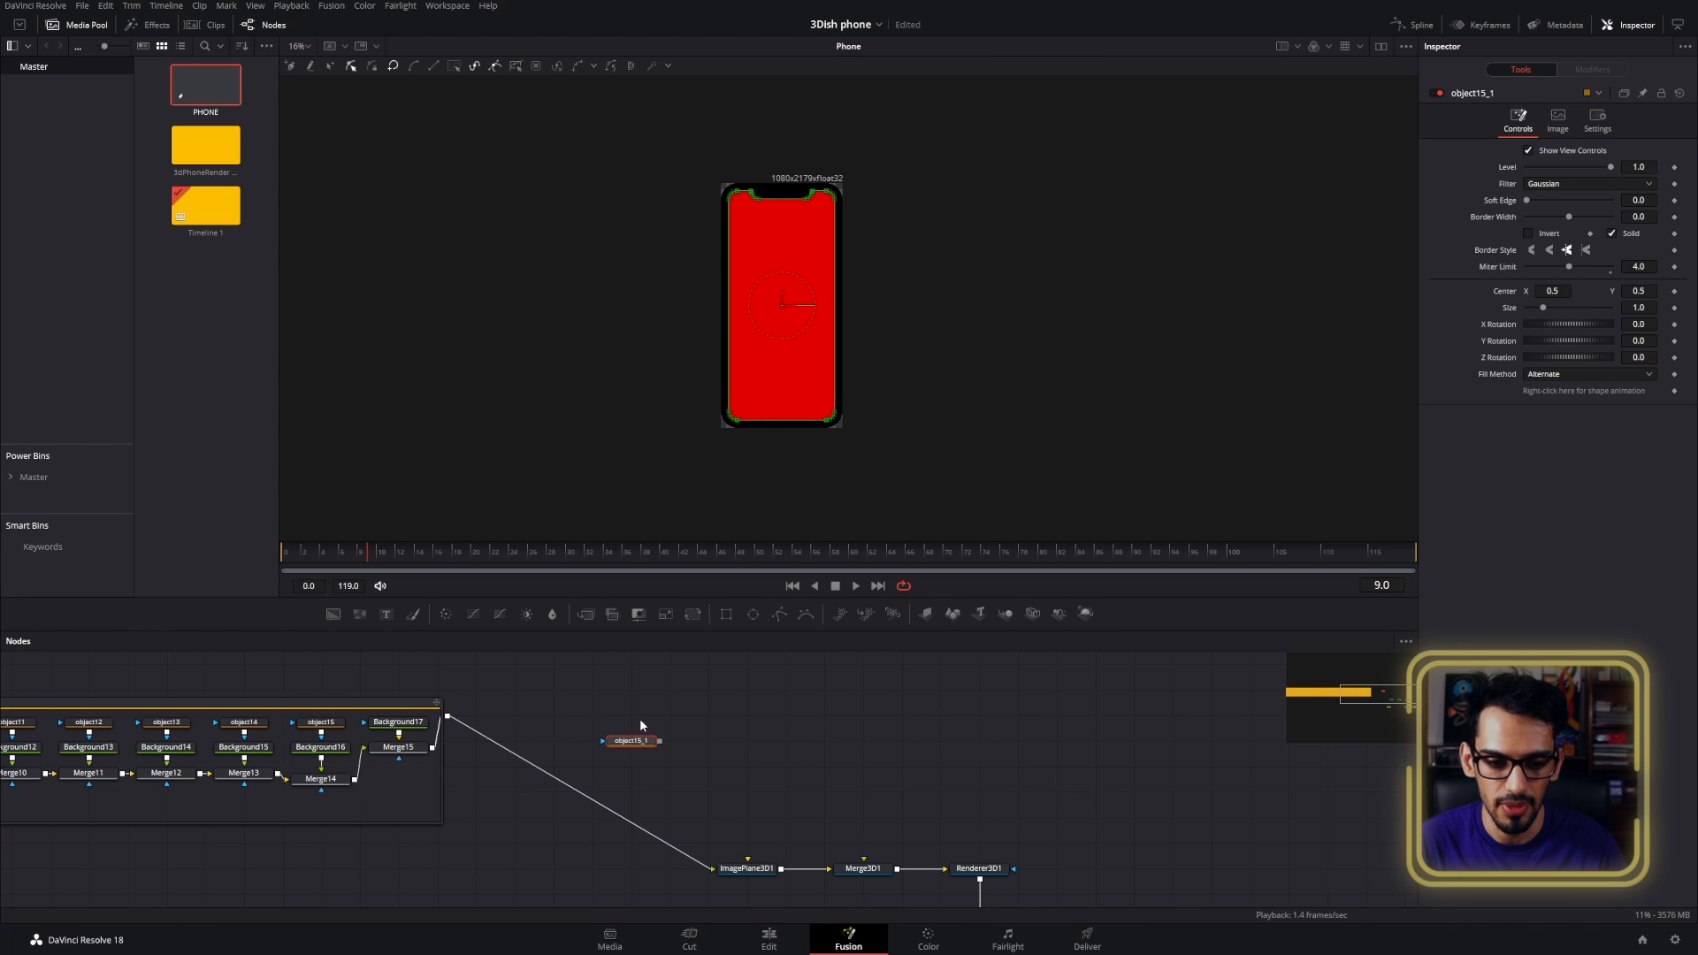
- Collapse the Phone group, move it near the image plane and the pasted object15_1, and inspect that copy's outline
click(414, 707)
key(ctrl+e)
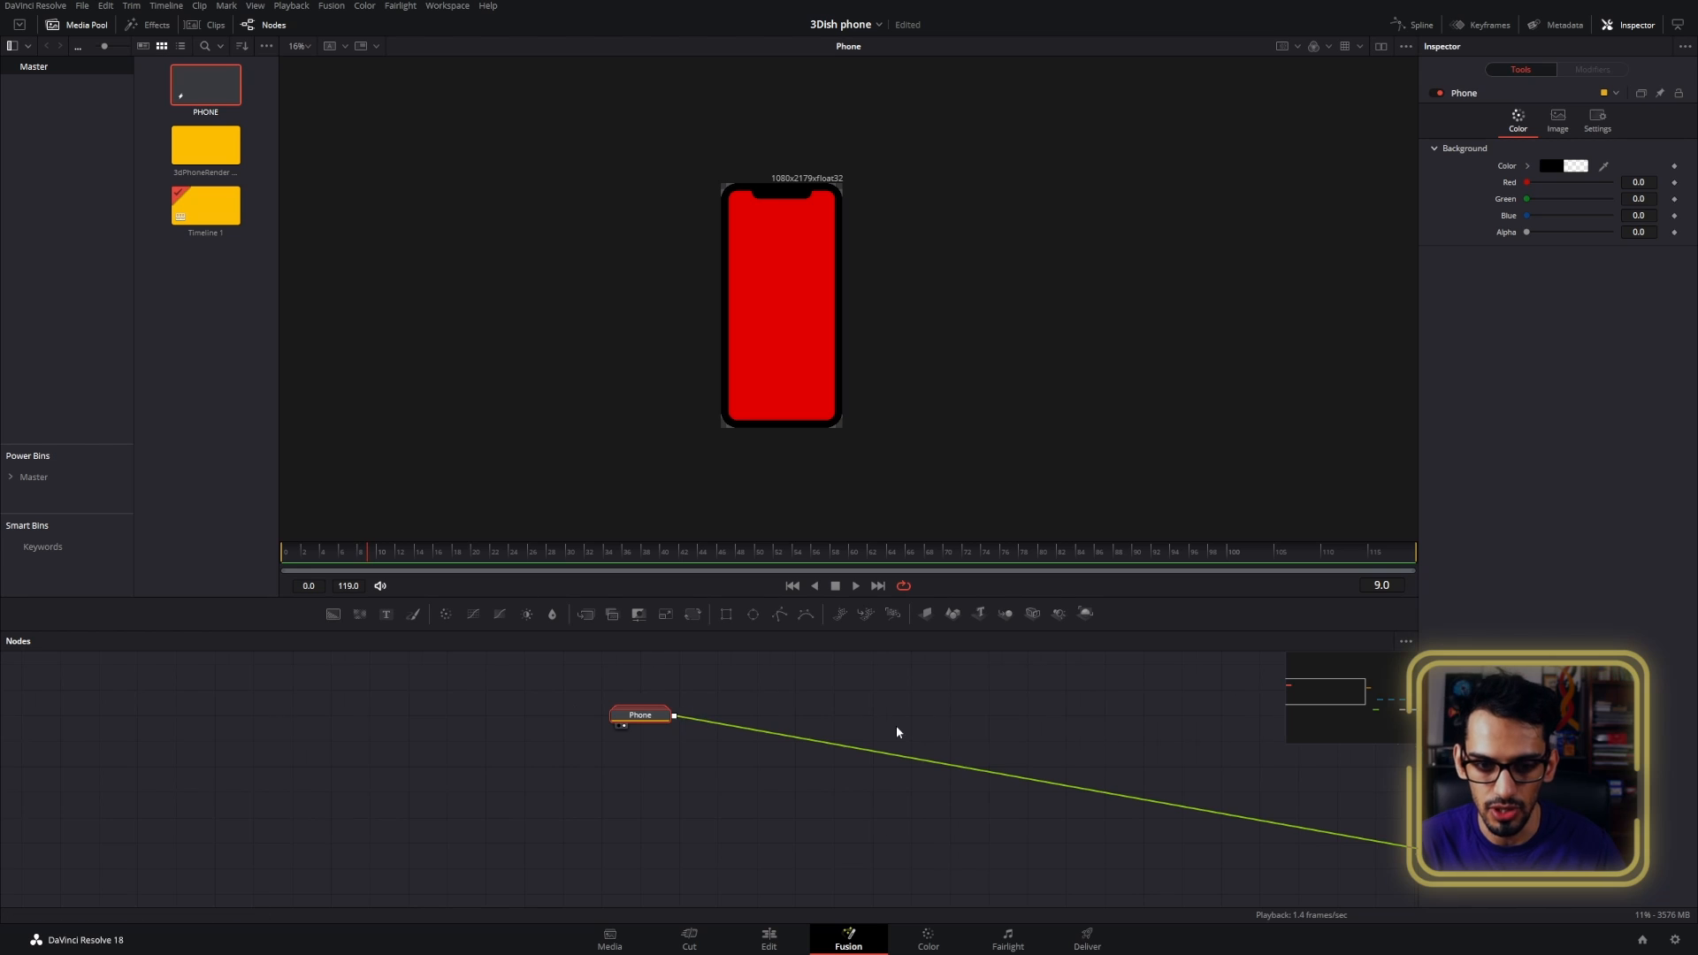
drag(861, 726, 284, 720)
drag(51, 709, 709, 785)
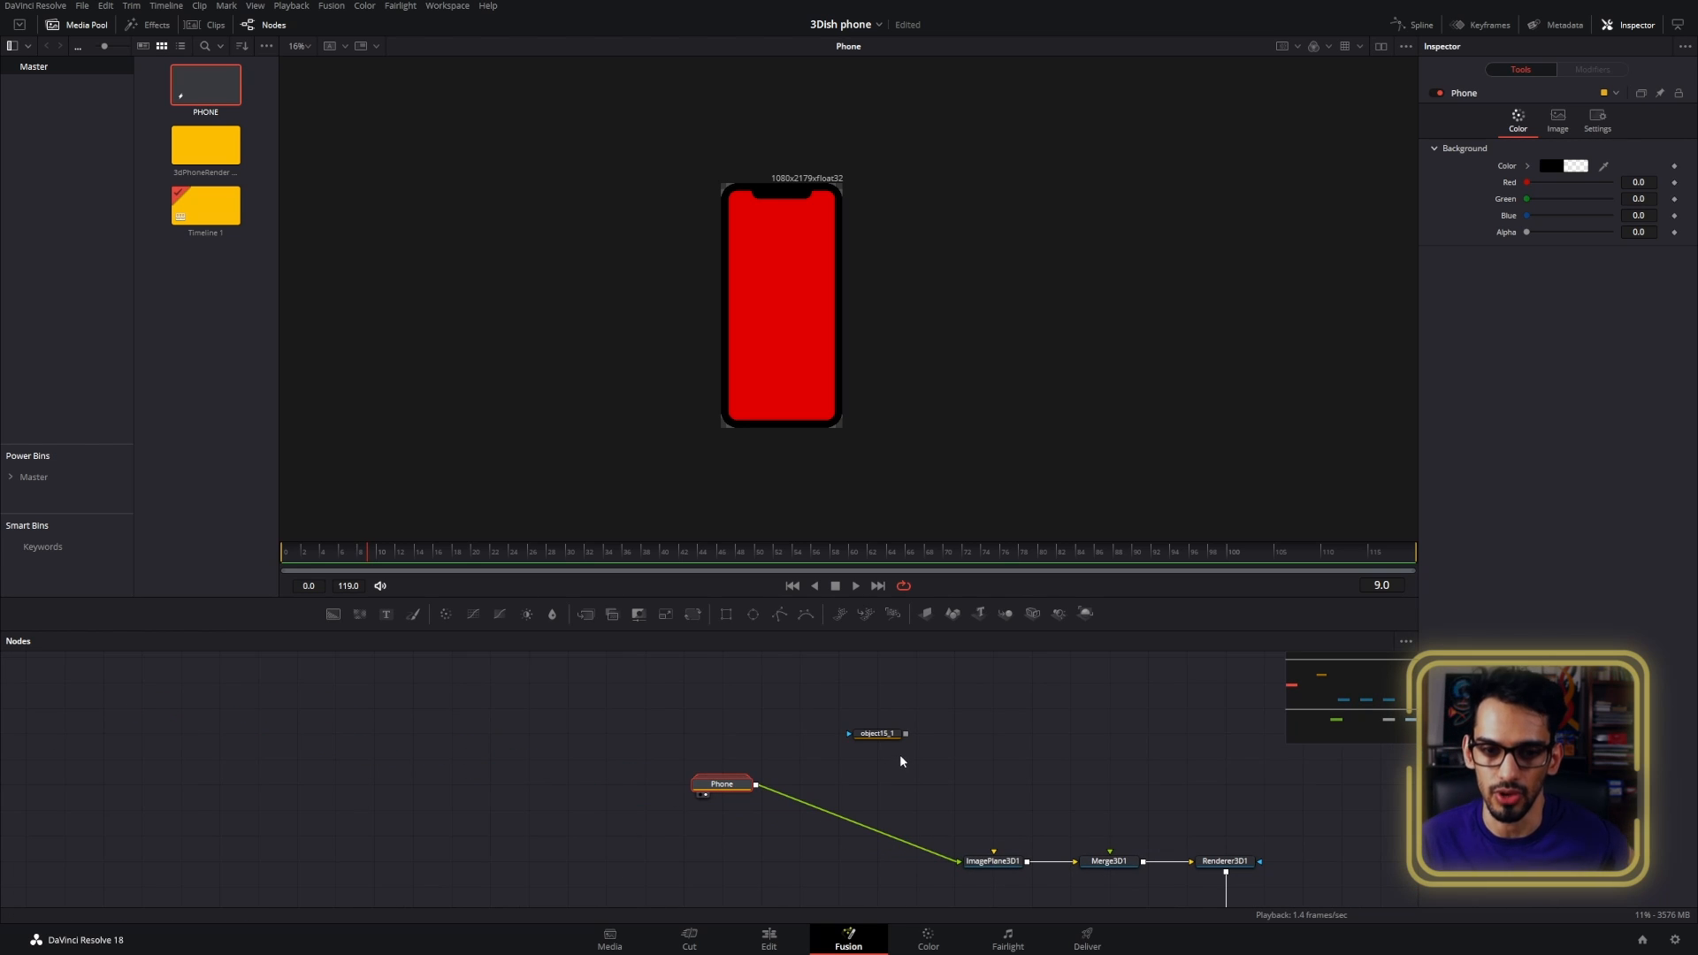
click(877, 734)
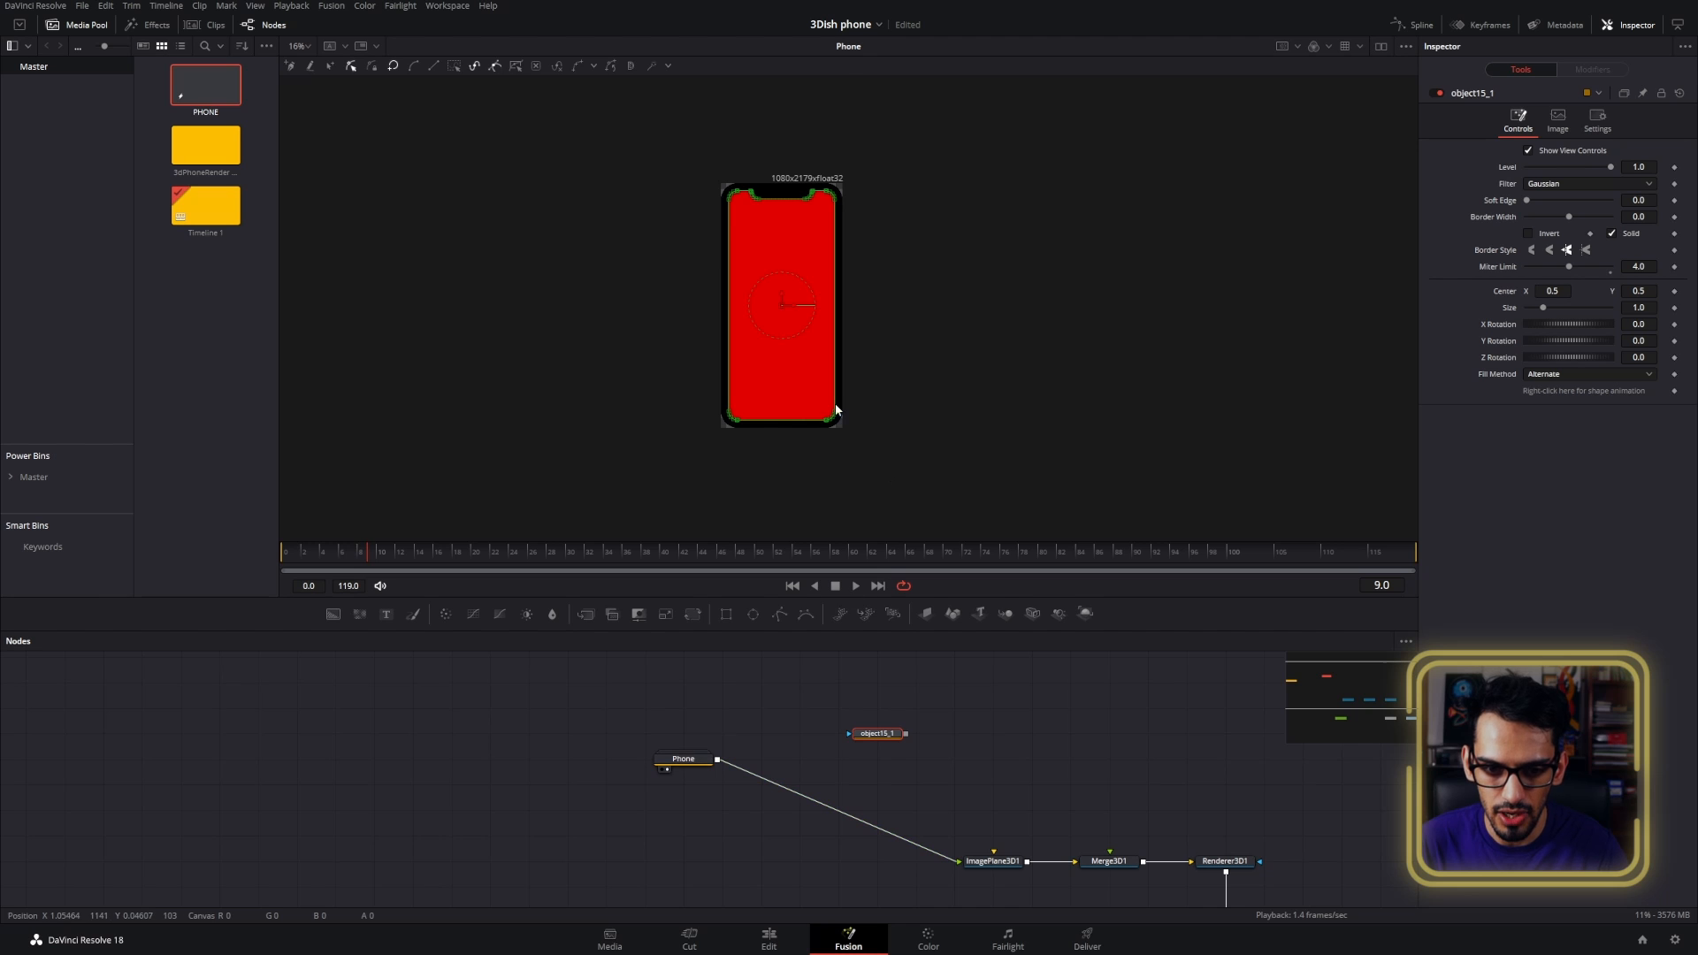
scroll(836, 408, up, 5)
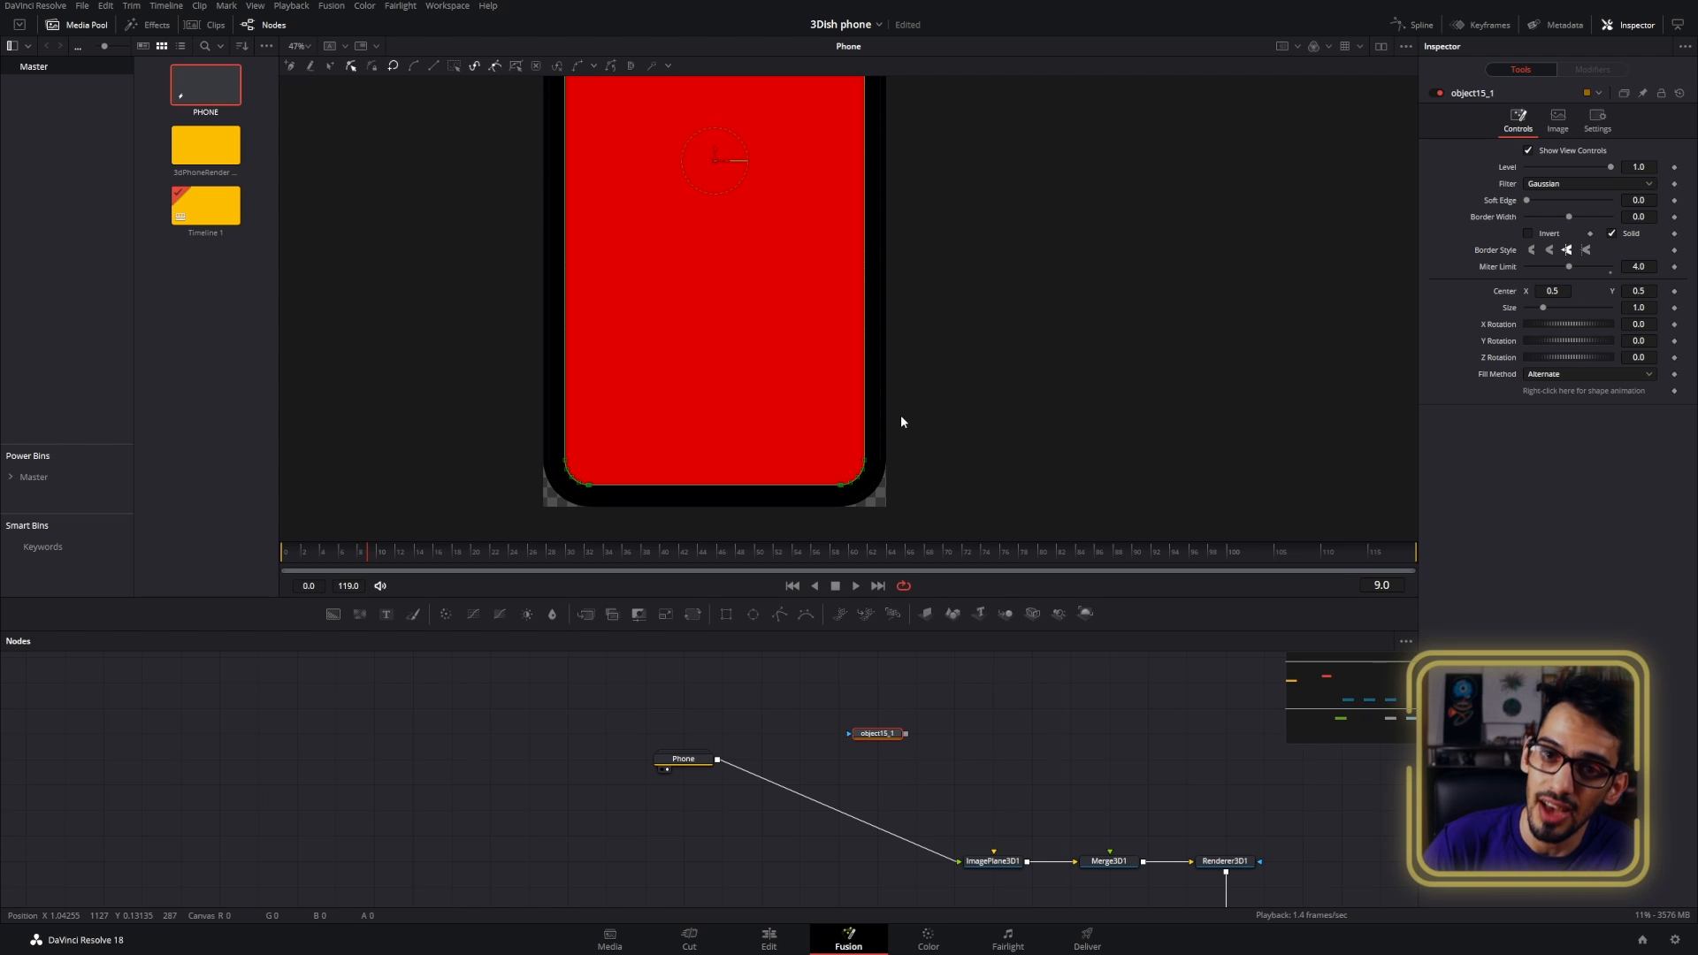
- Import the pexels video clip into the media pool and add it to the node graph directly beneath object15_1
drag(232, 339, 211, 290)
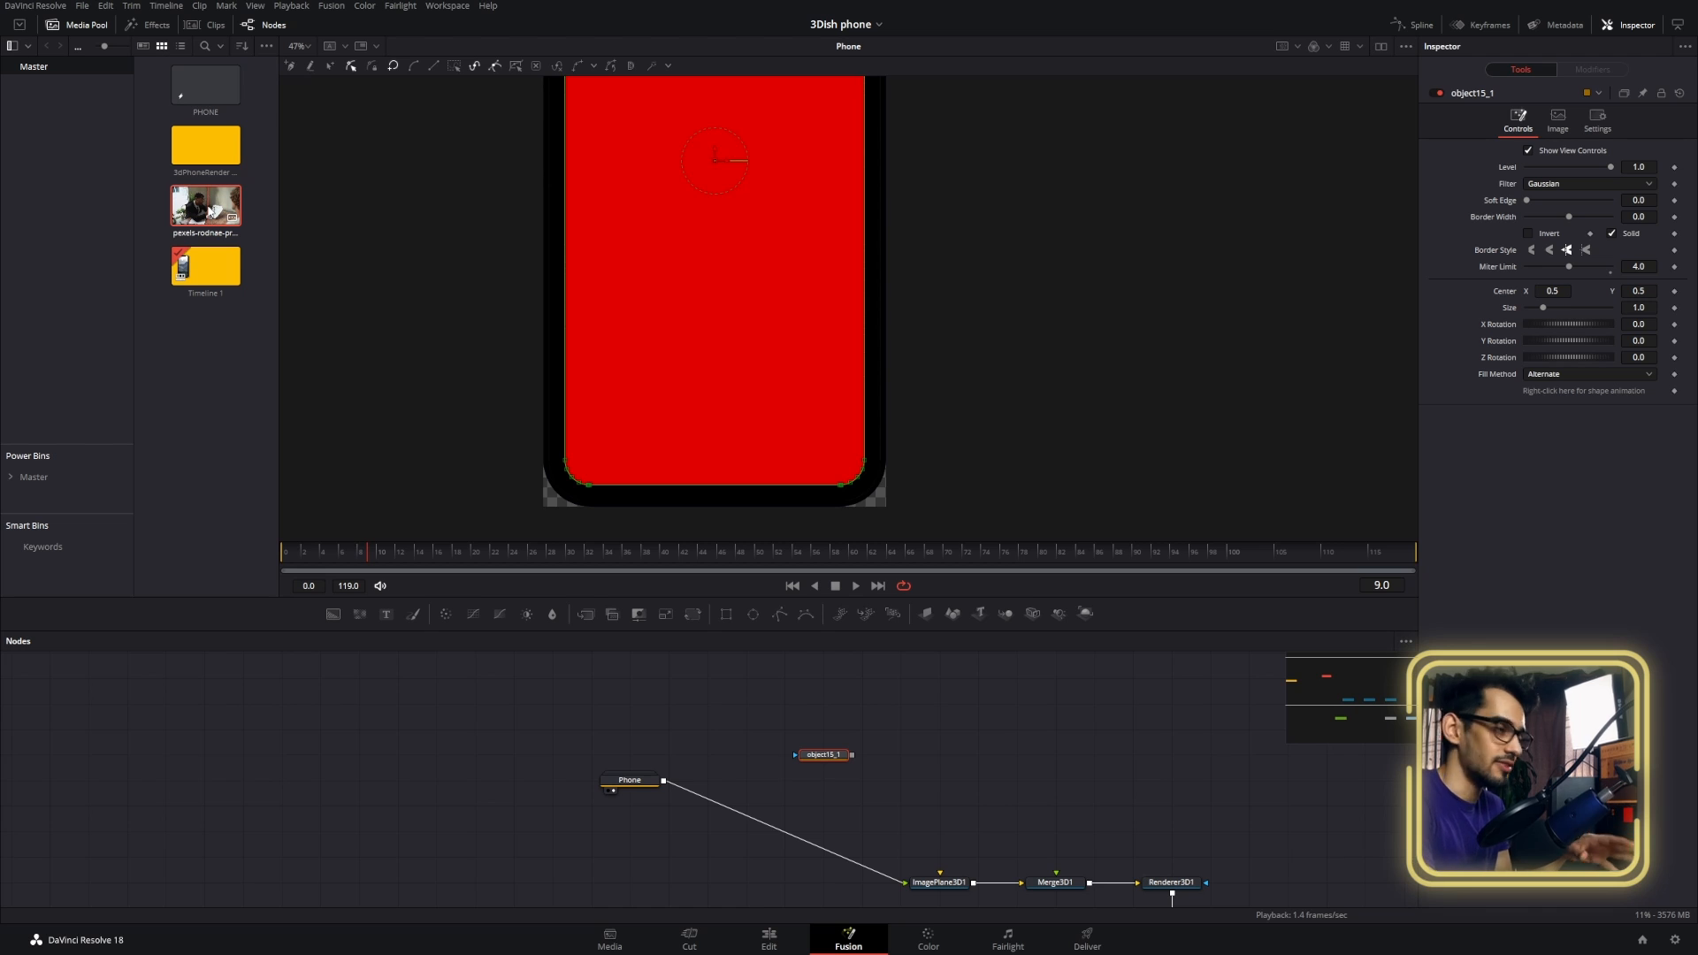
drag(211, 213, 886, 678)
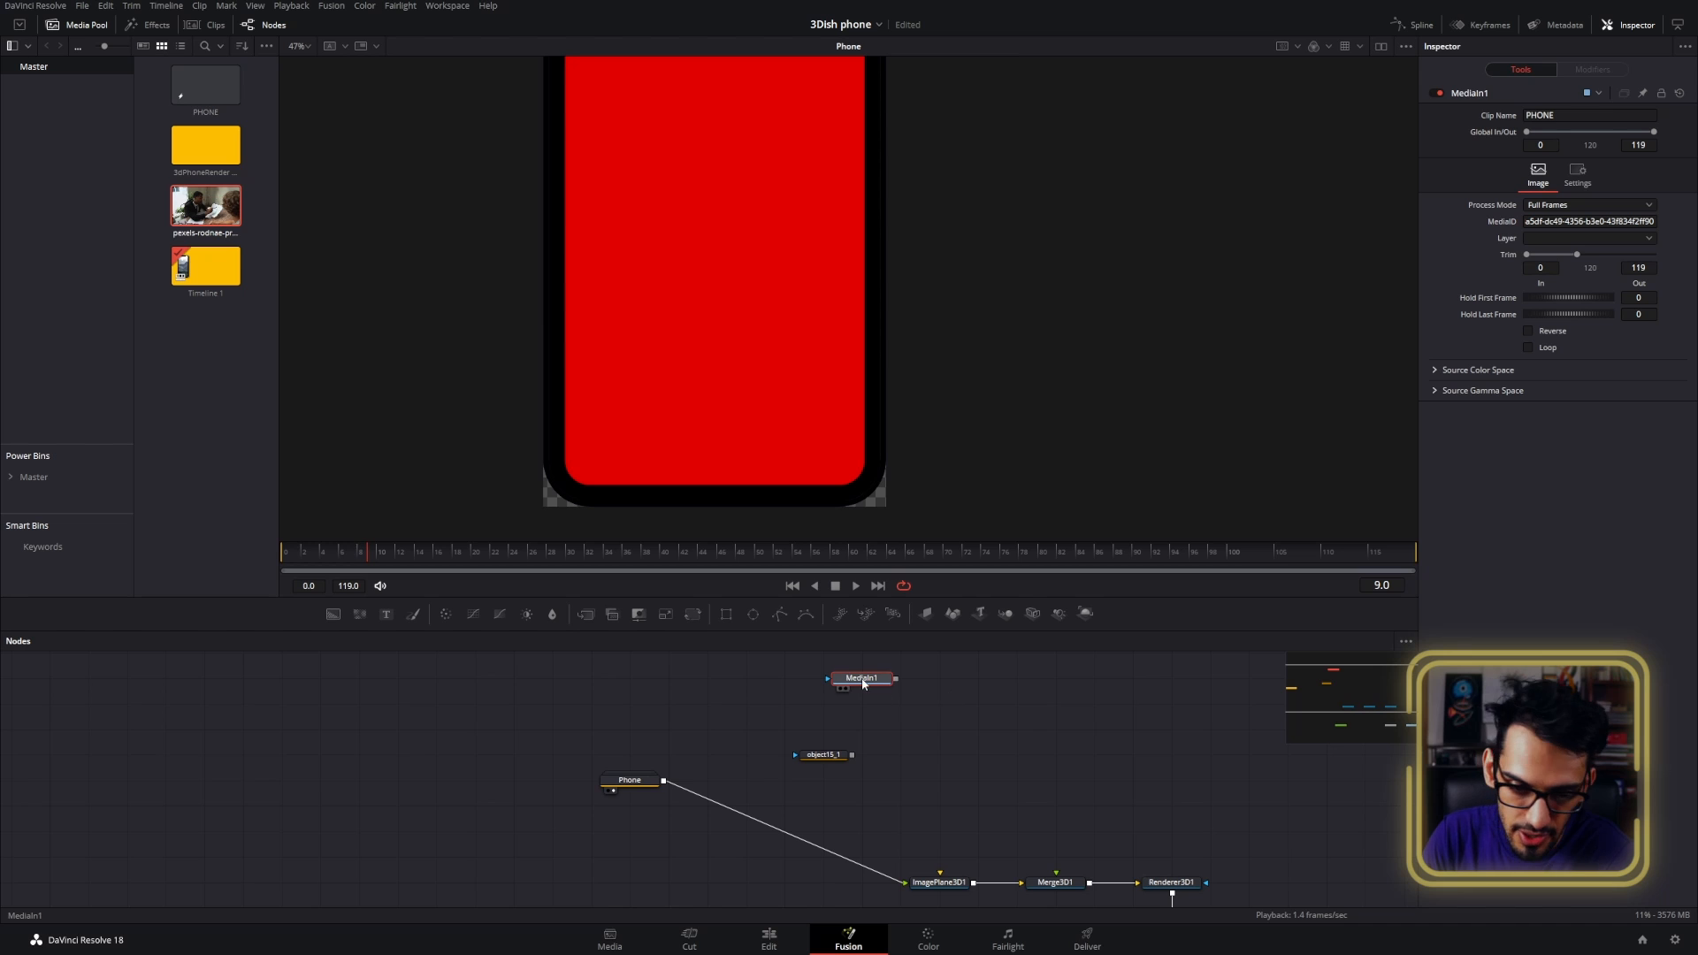
drag(864, 684, 854, 768)
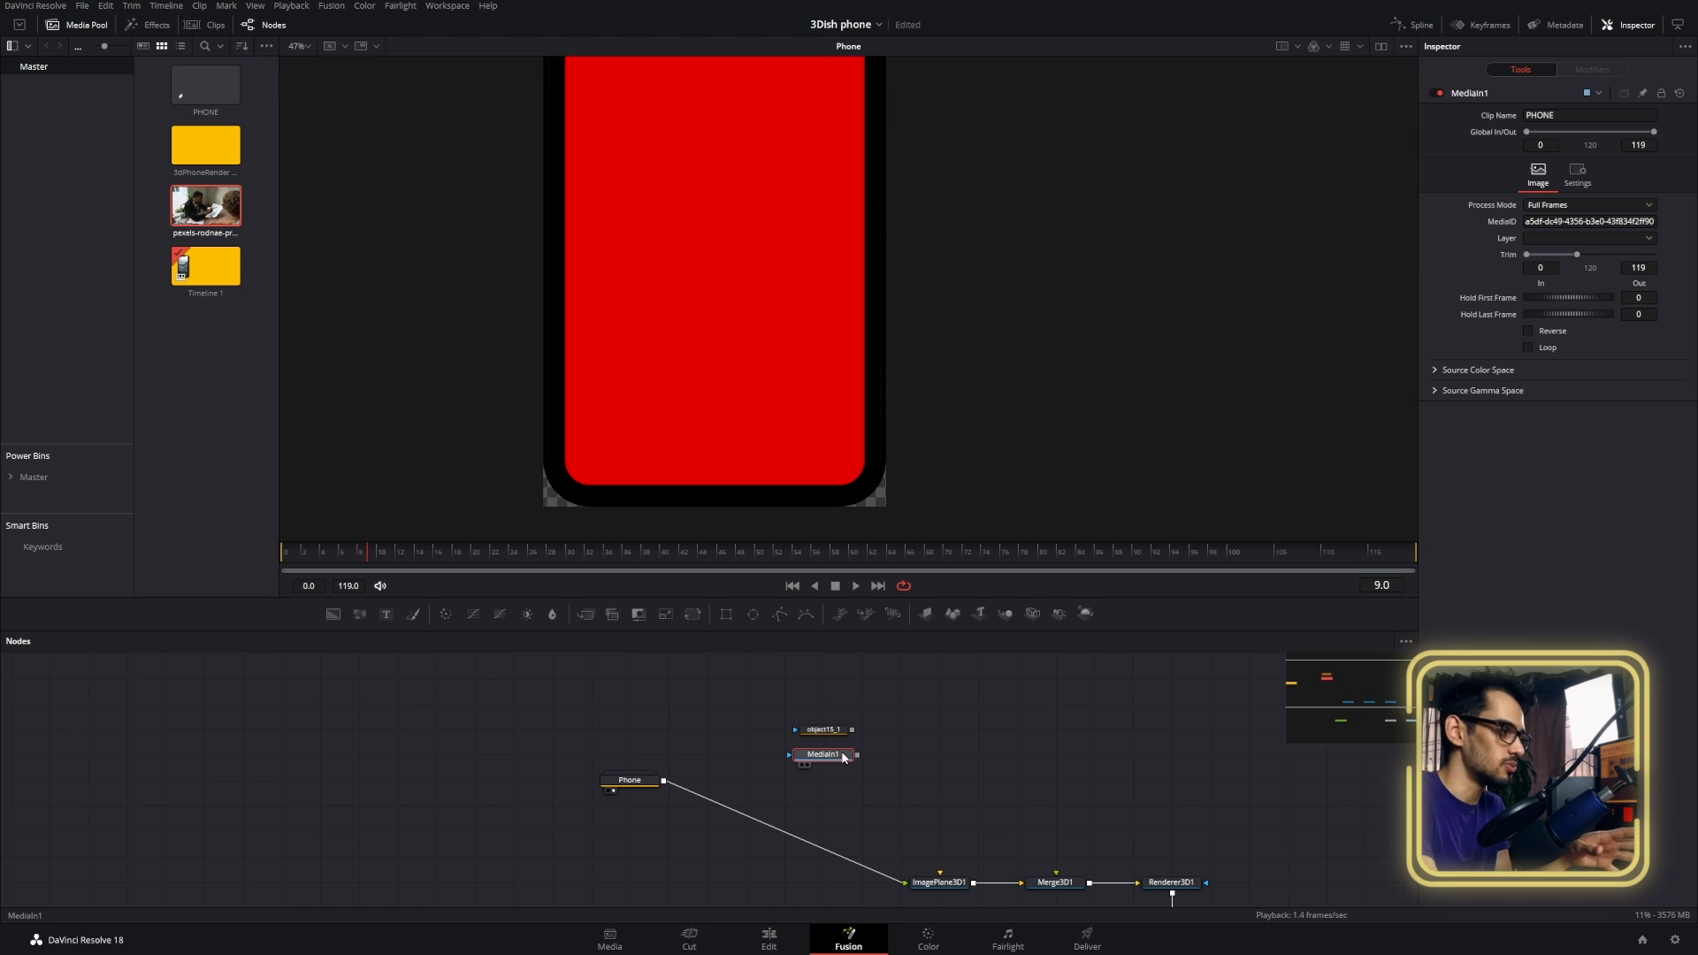
- Try shifting MediaIn1's trim range to frames 6 to 125, and return it to 0 to 119
drag(1543, 254, 1556, 259)
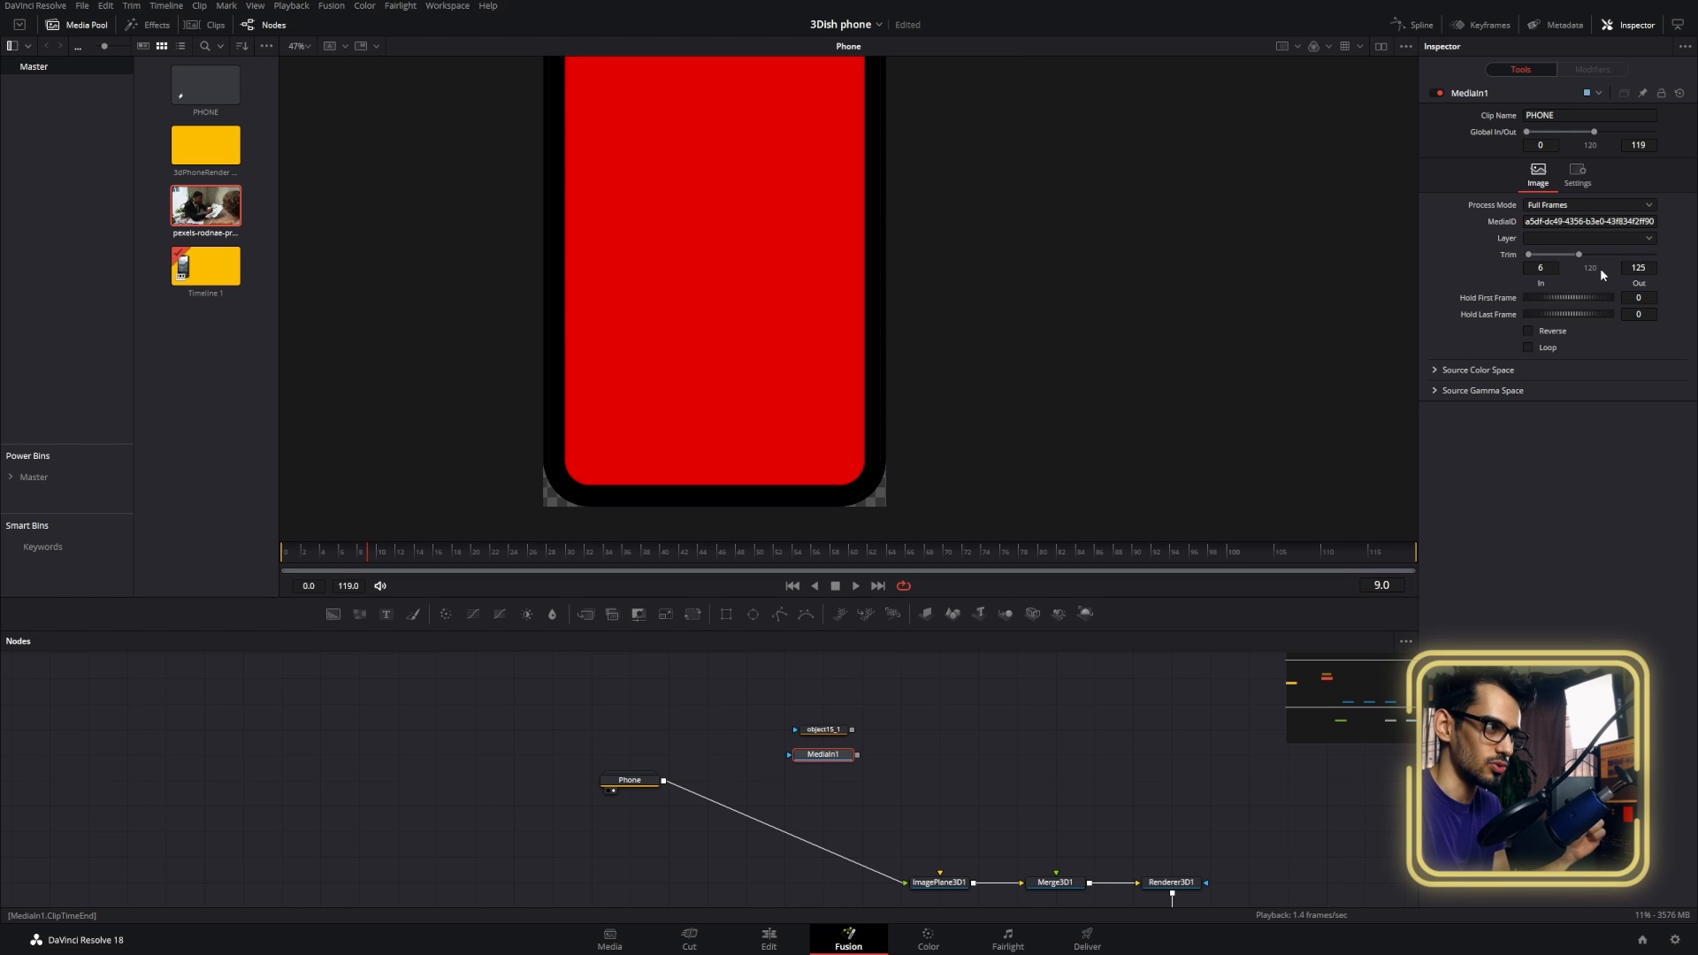
drag(1580, 253, 1556, 255)
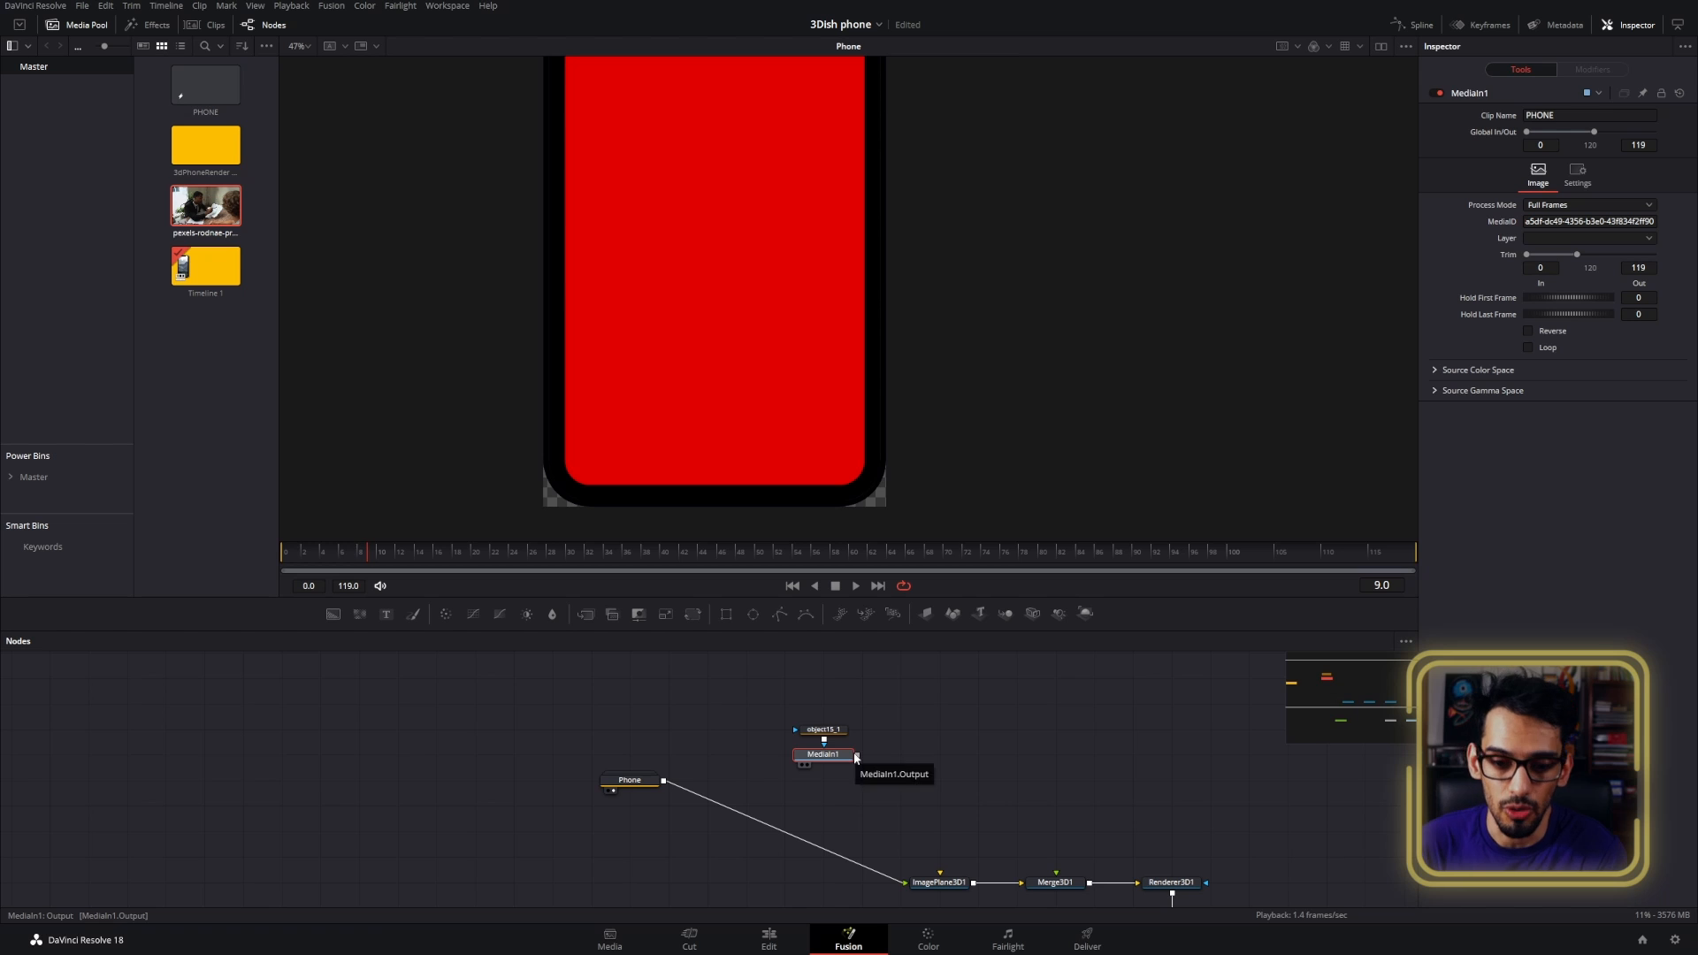
- Merge MediaIn1 over the Phone group's output with a Merge node and display that merge in the viewer
drag(857, 757, 666, 782)
click(851, 782)
key(2)
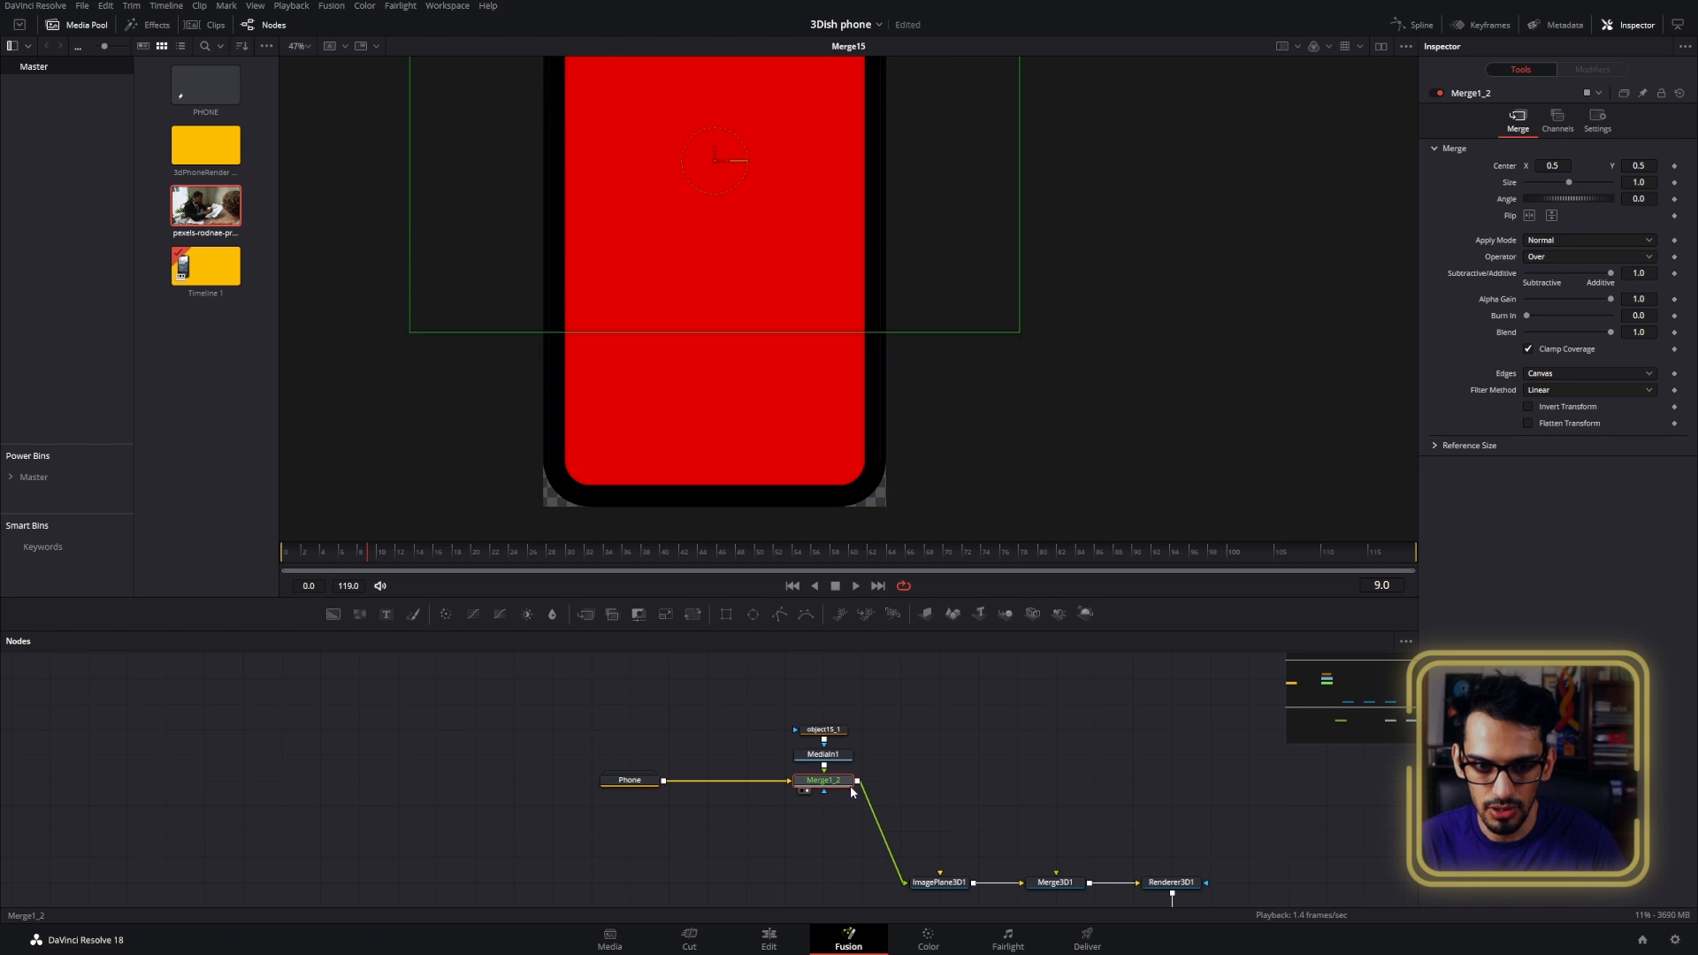
scroll(798, 398, down, 3)
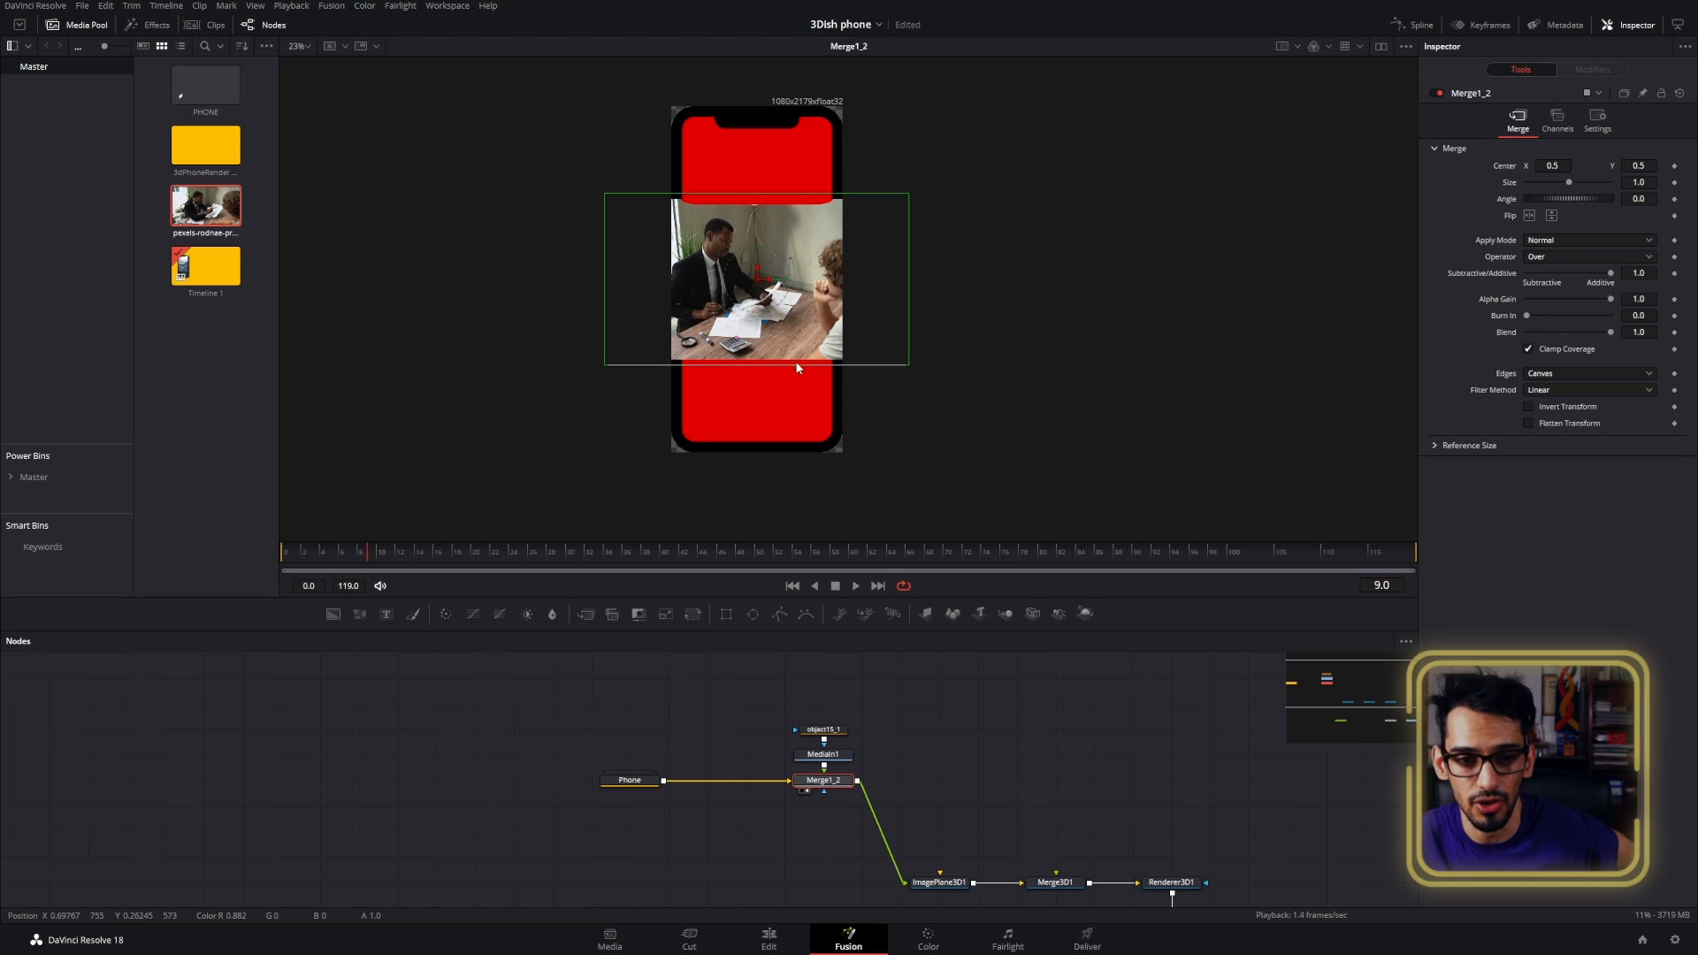
- Examine how the object15_1 mask sits over the clip, and delete that mask node from MediaIn1
click(823, 730)
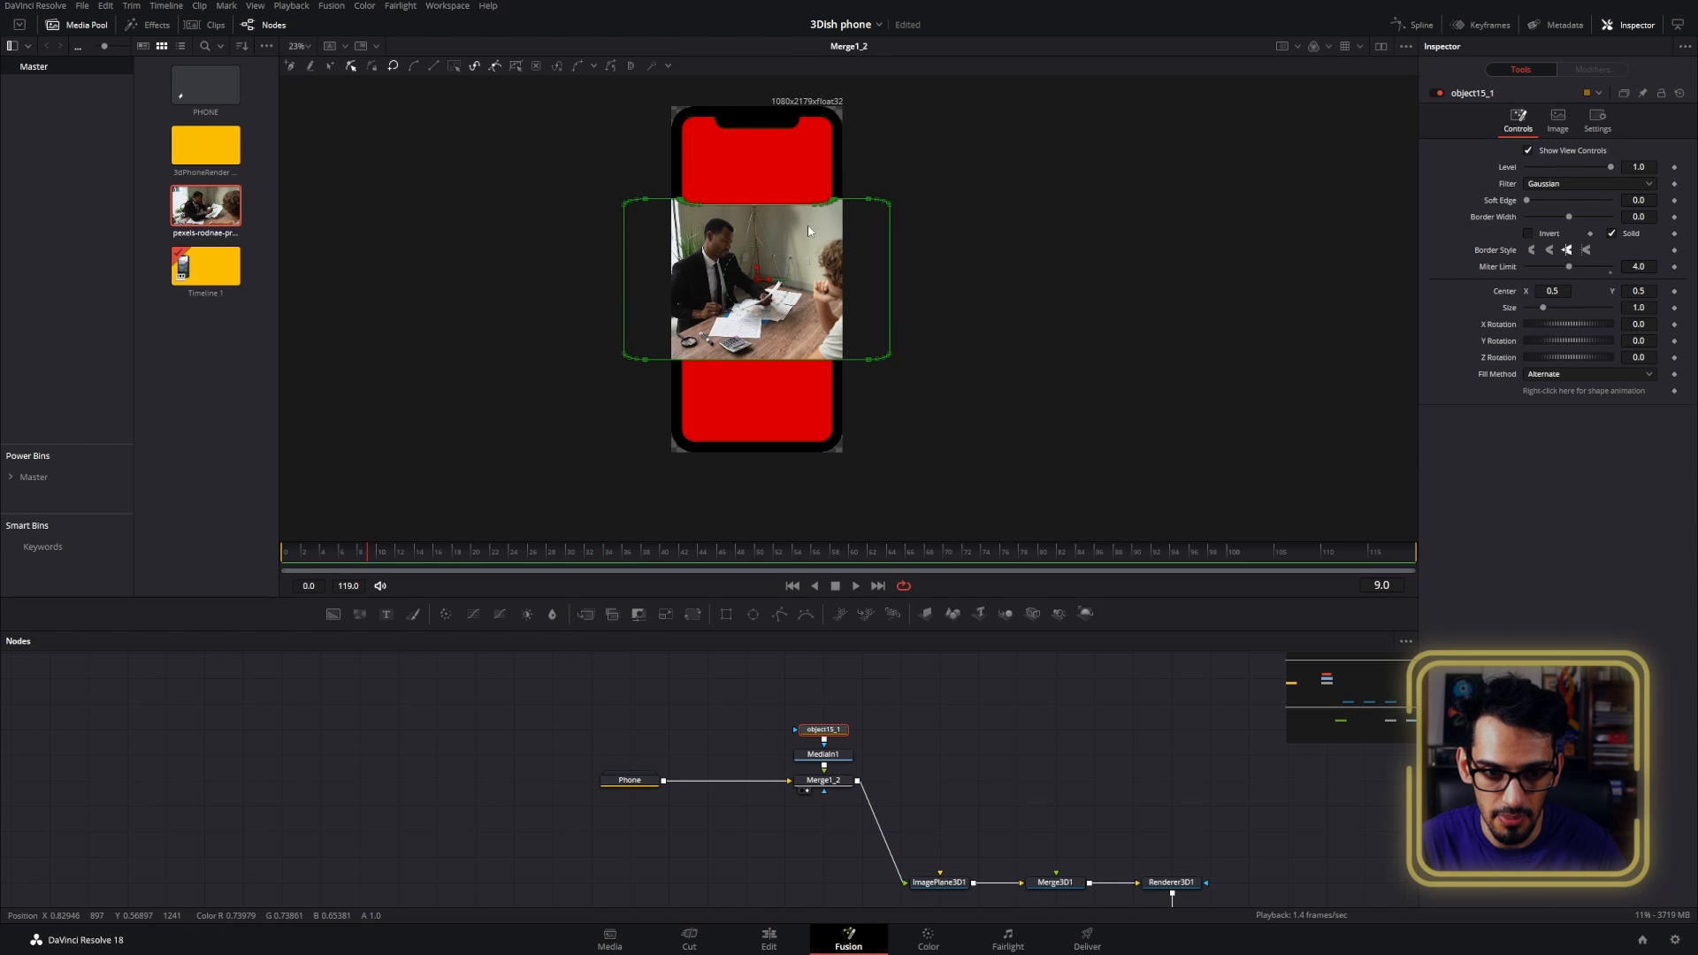
scroll(788, 186, up, 2)
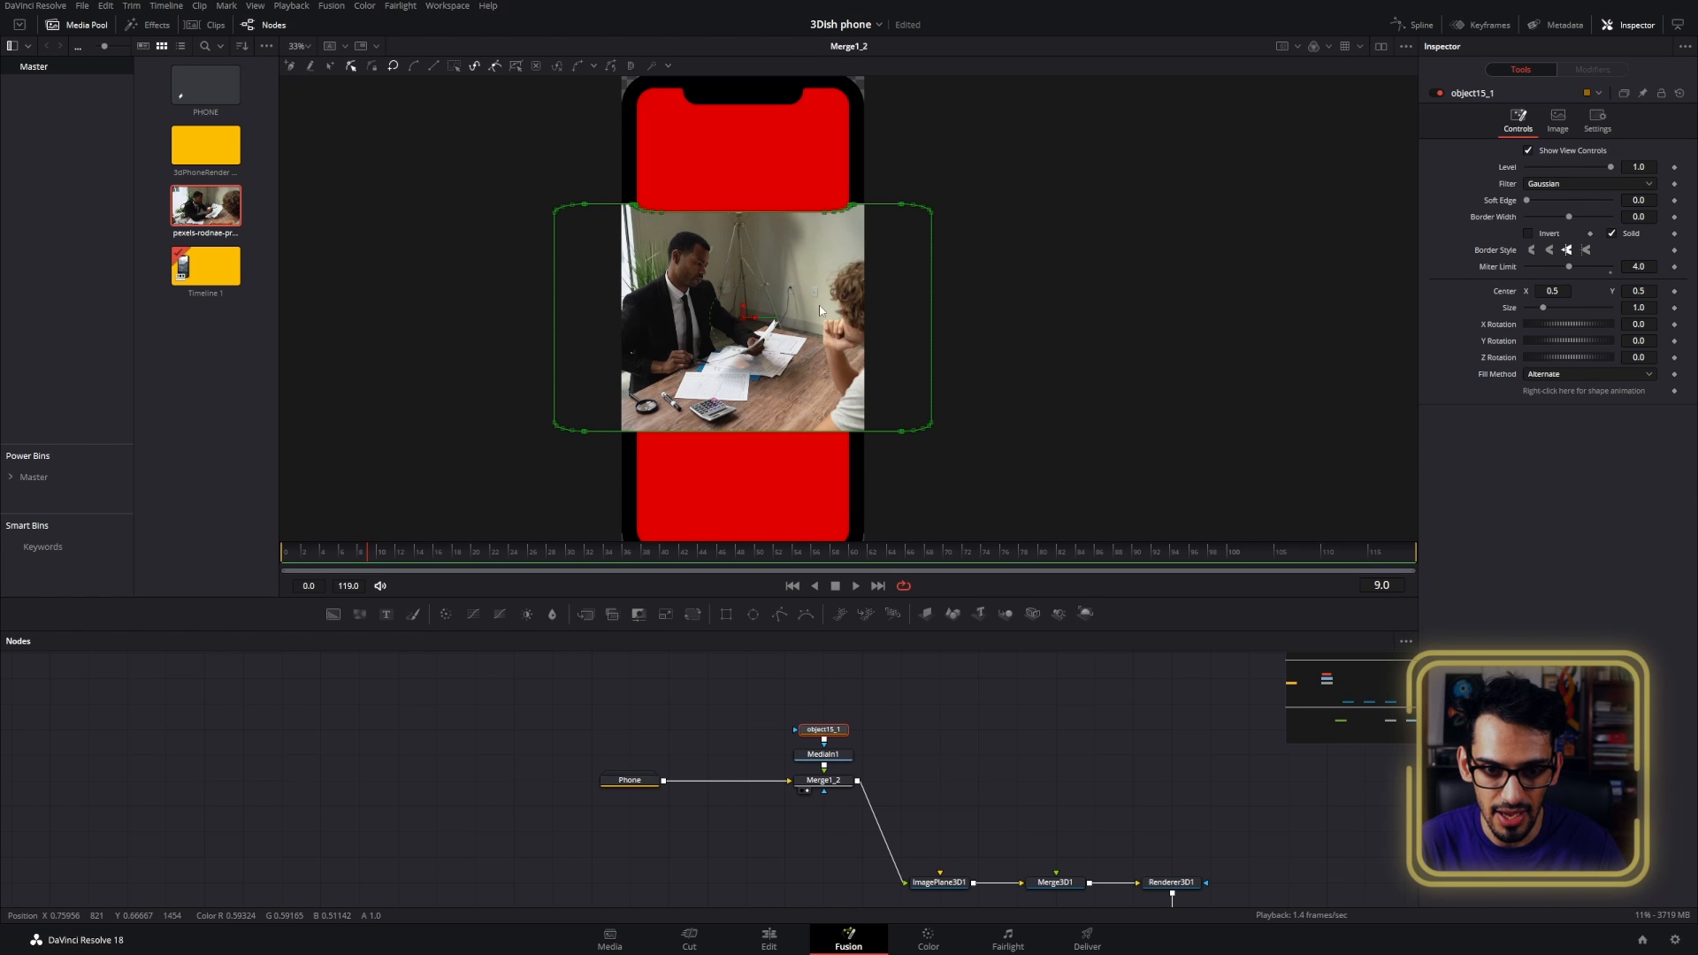
click(1557, 124)
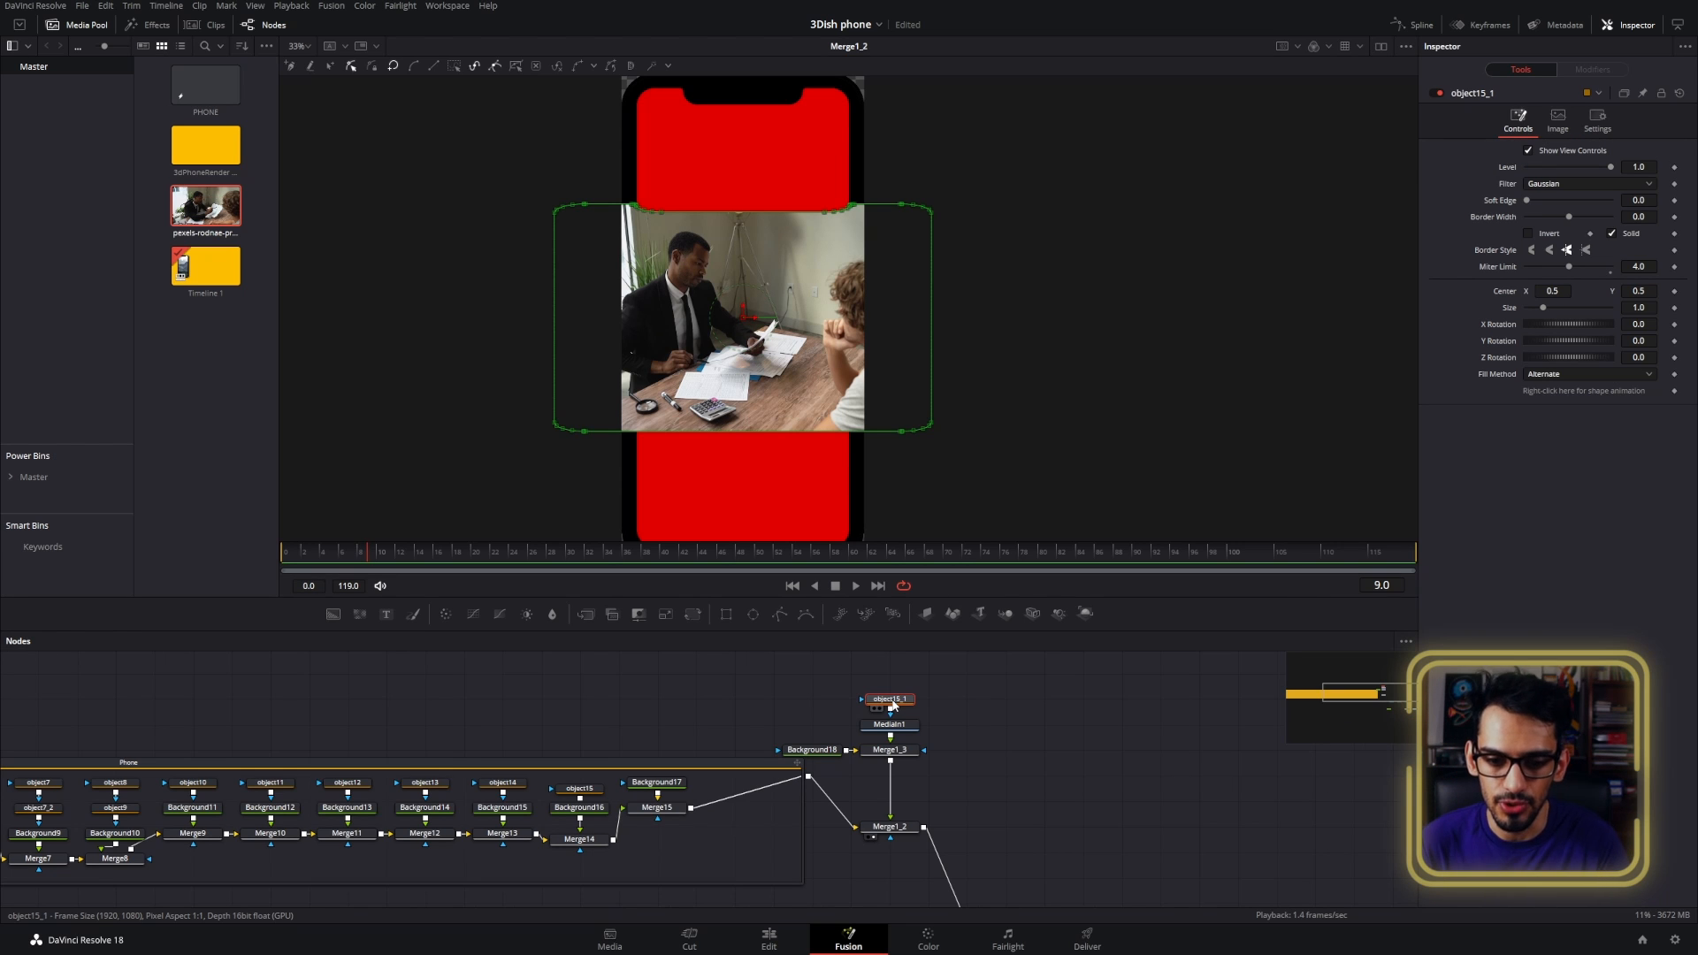
key(Delete)
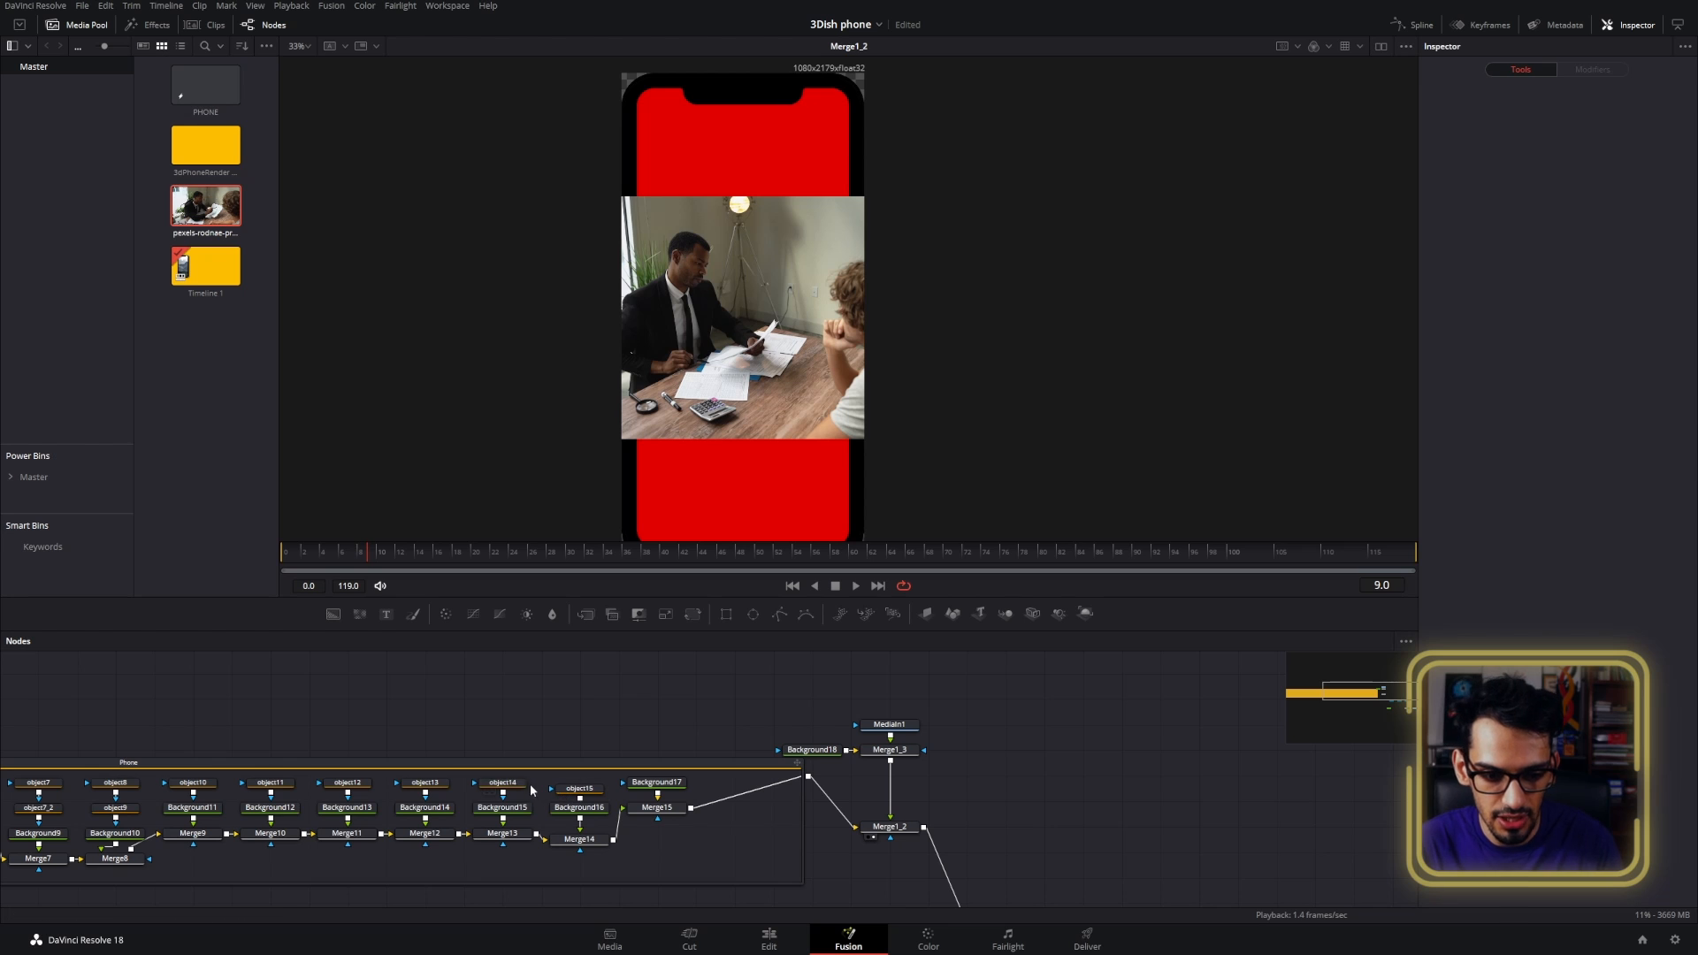
- Paste a copy of the group's object15 beside Background18 and connect it as the effect mask of Merge1_2
click(578, 789)
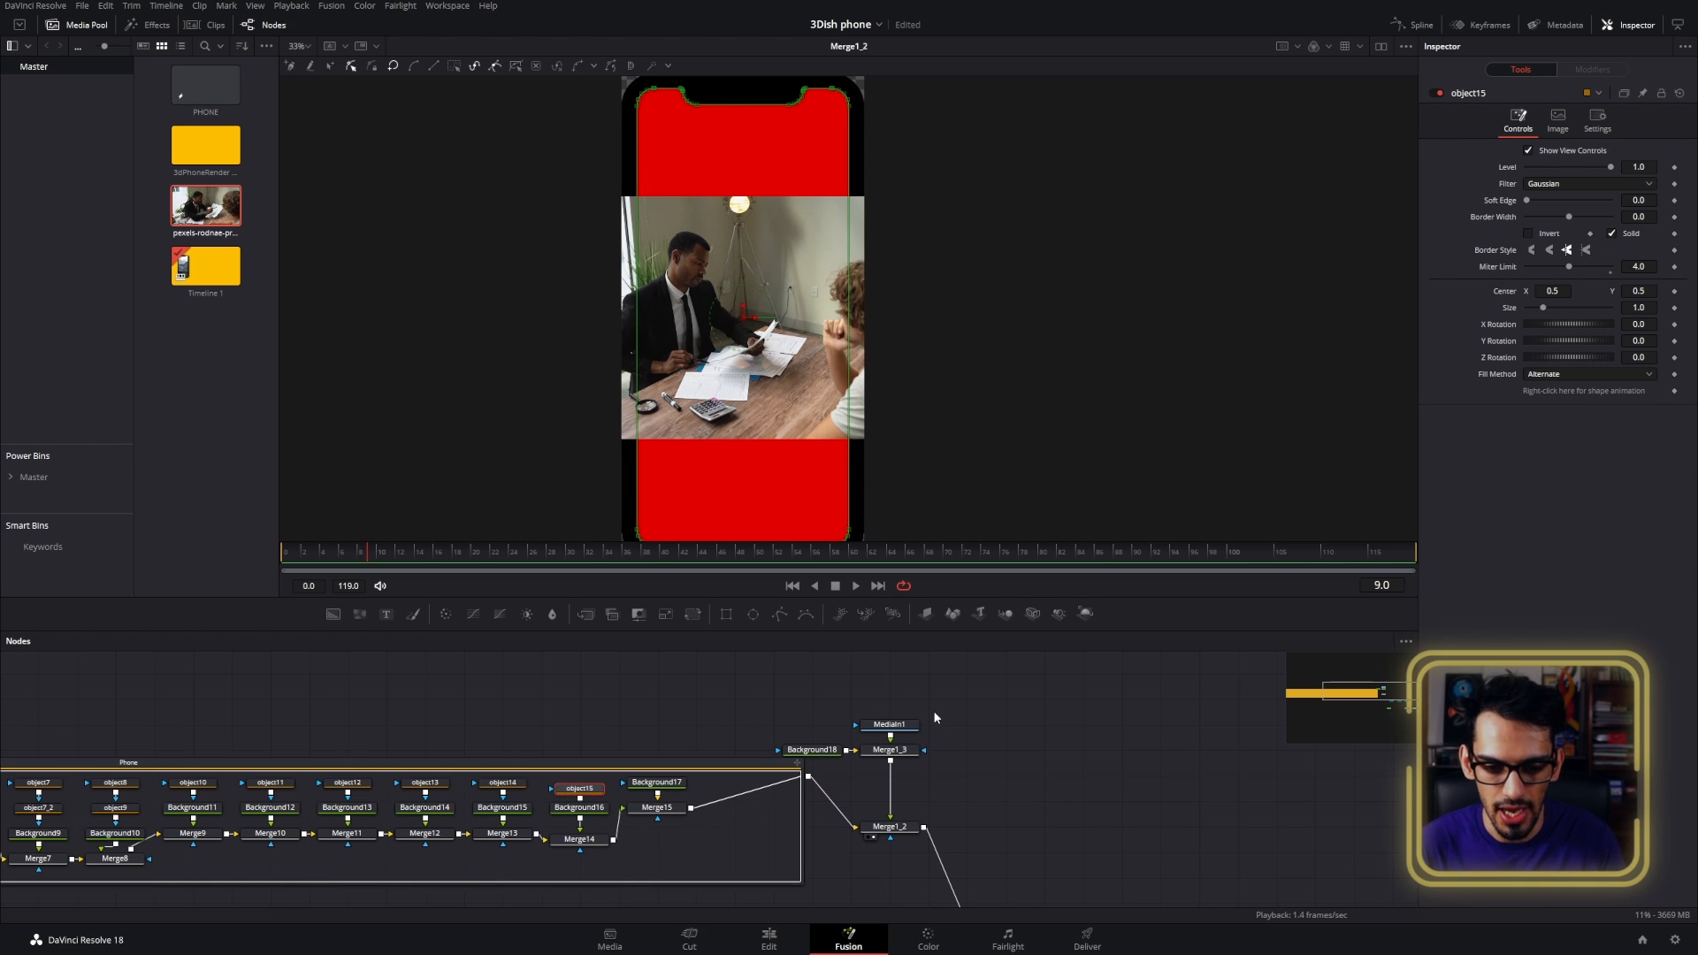
key(ctrl+v)
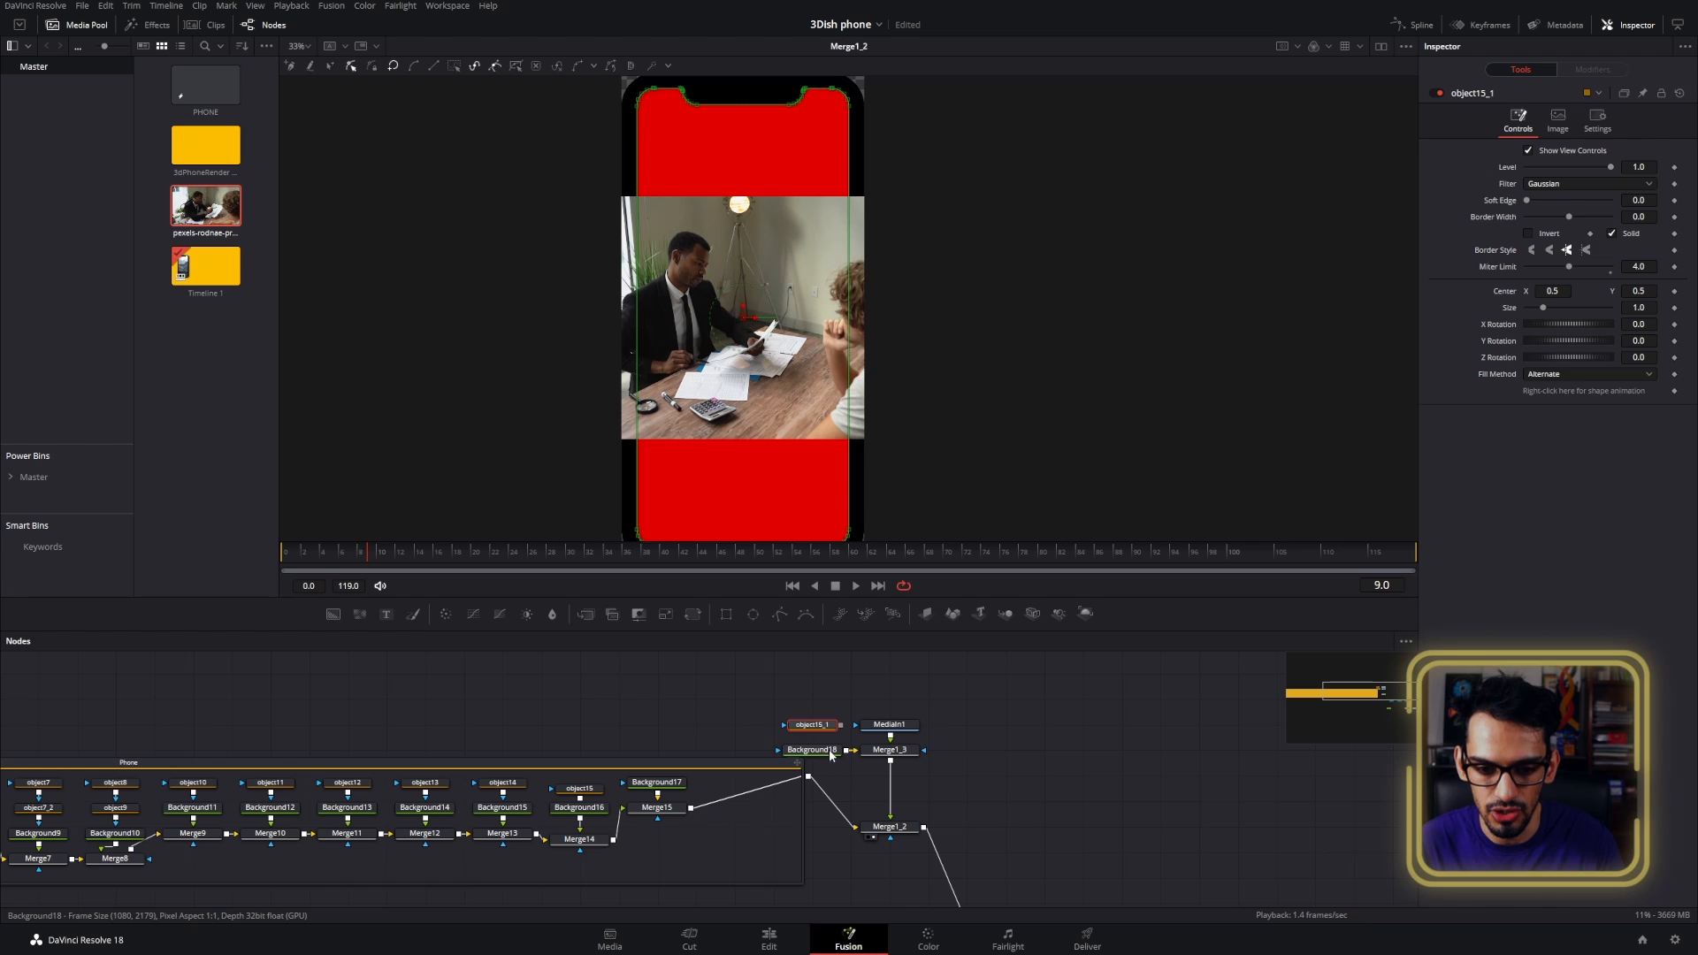
click(826, 752)
drag(841, 725, 888, 726)
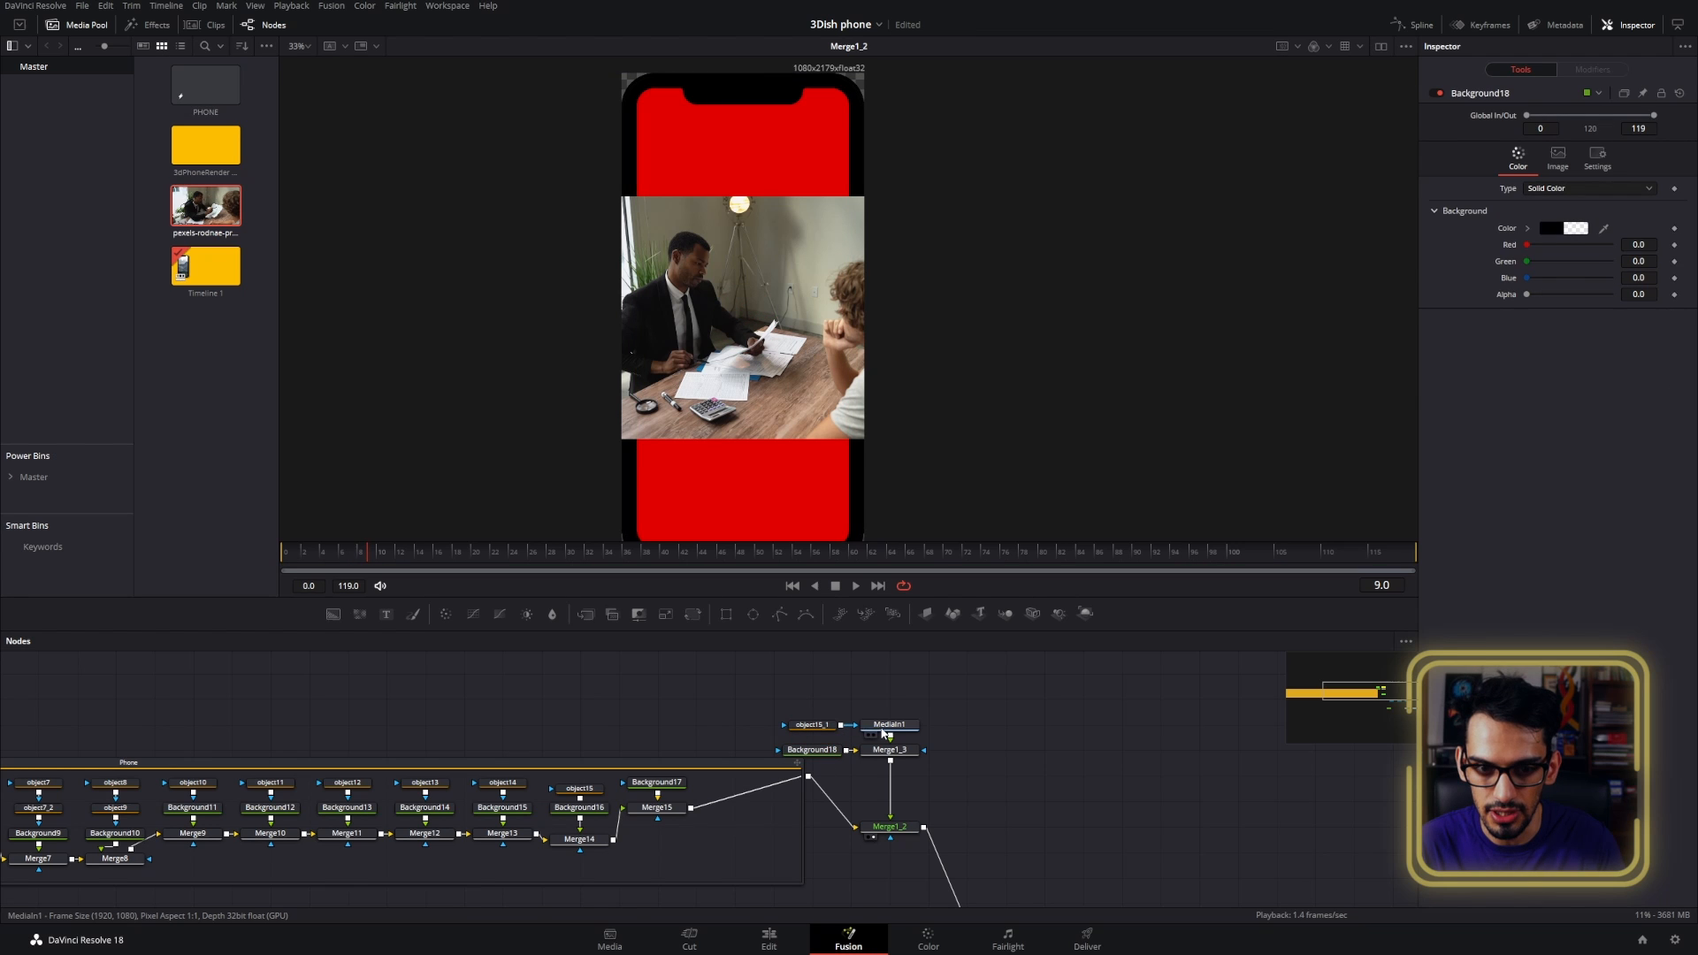
click(824, 730)
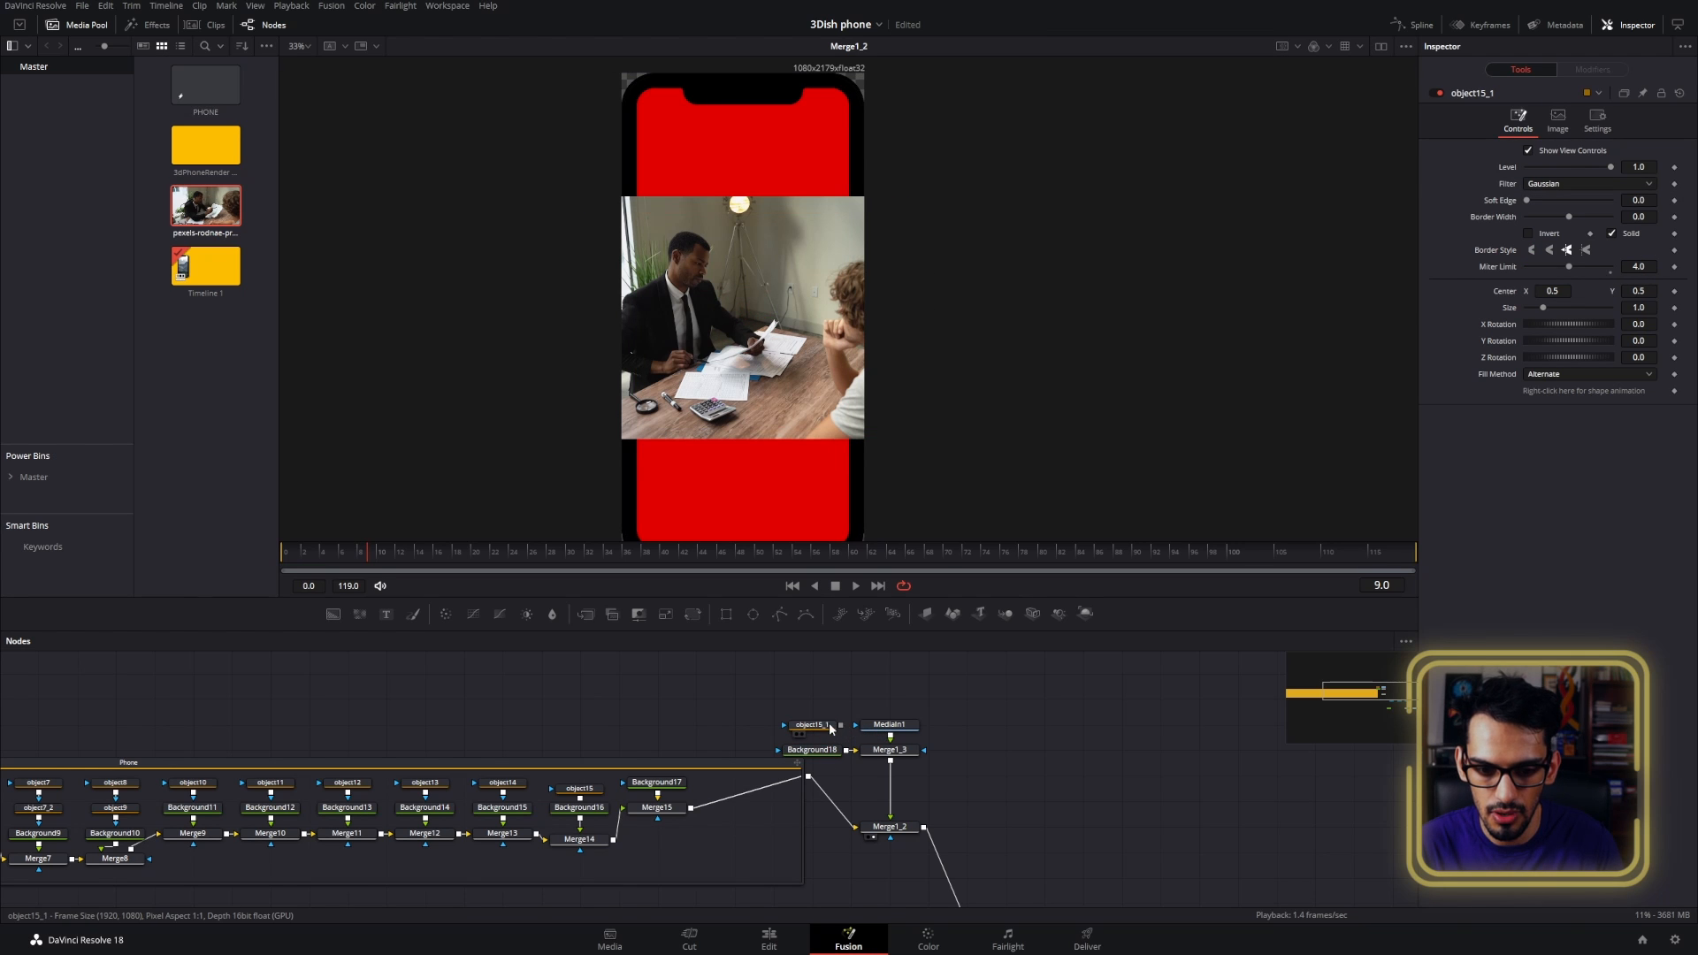
drag(830, 728, 865, 883)
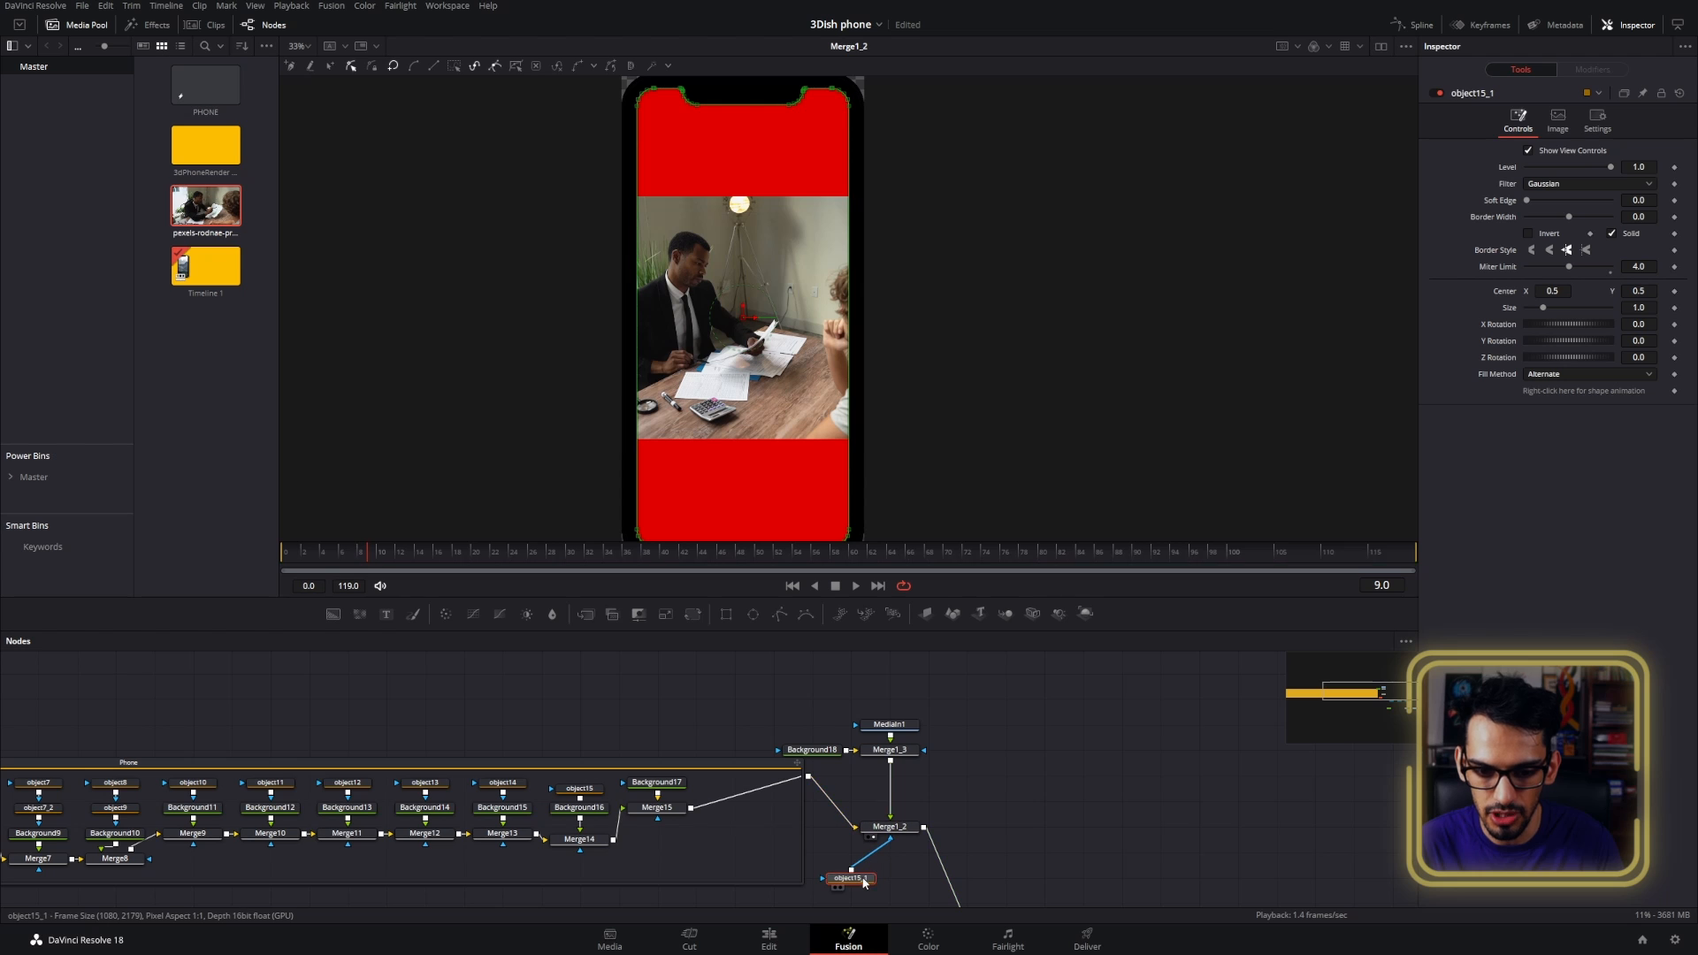
click(954, 772)
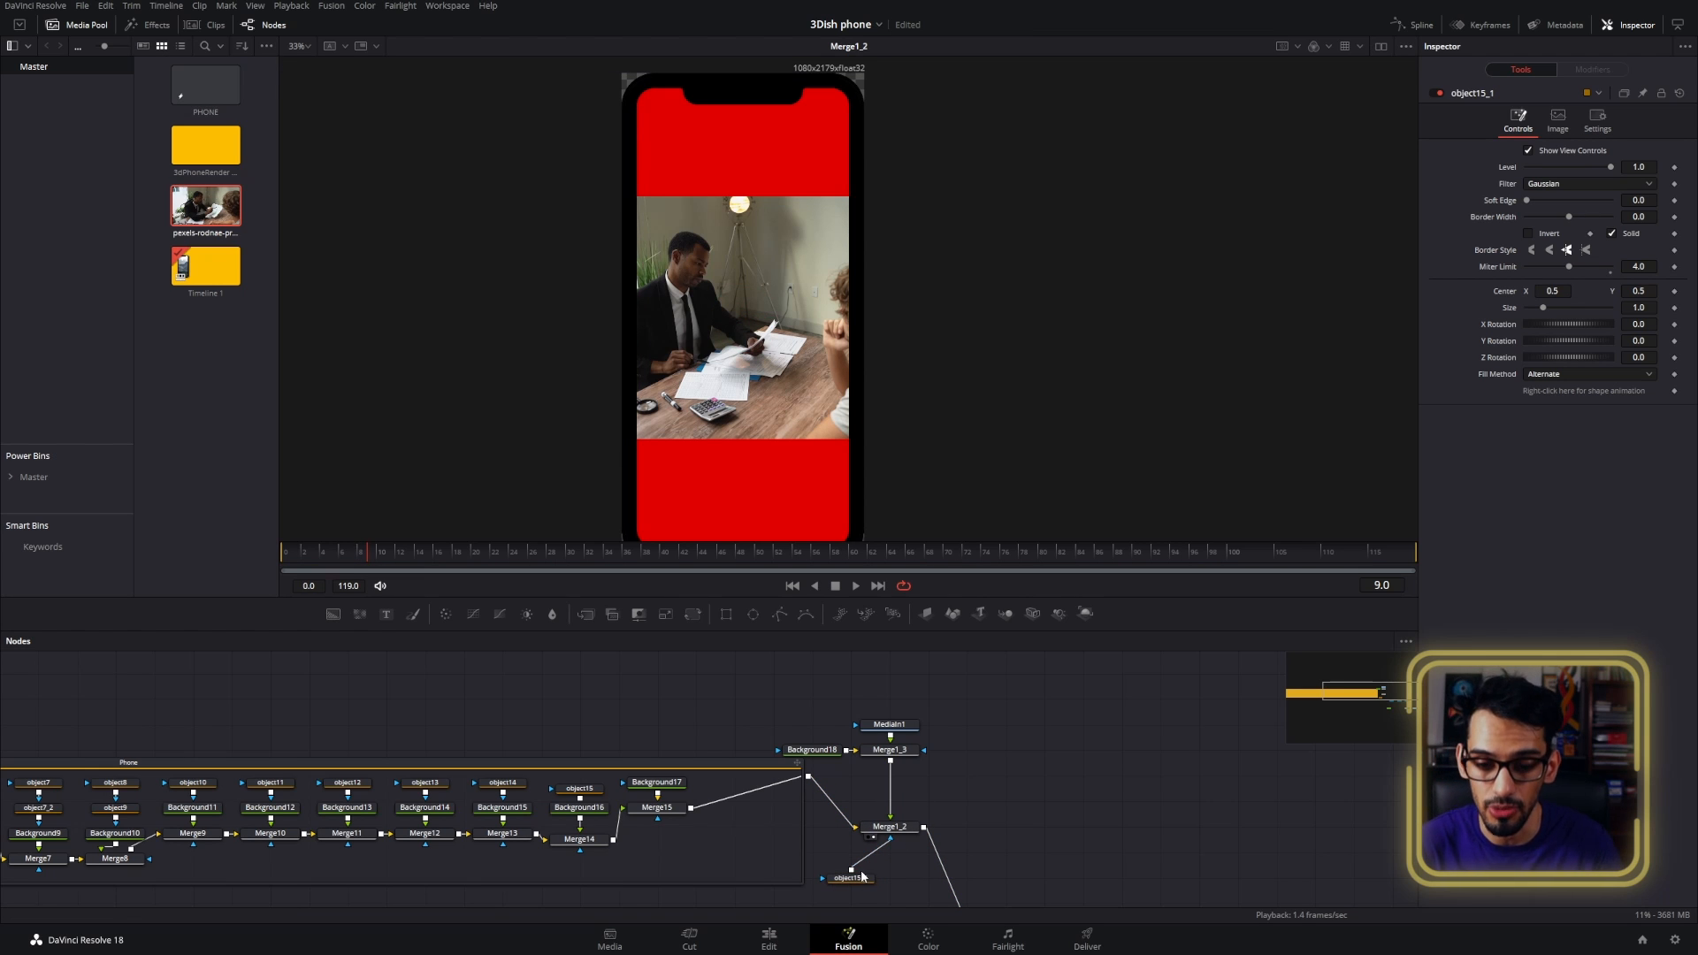
- Add a Transform node after Merge1_3 and set its size to 2.083 to enlarge the clip over the phone's screen
click(914, 733)
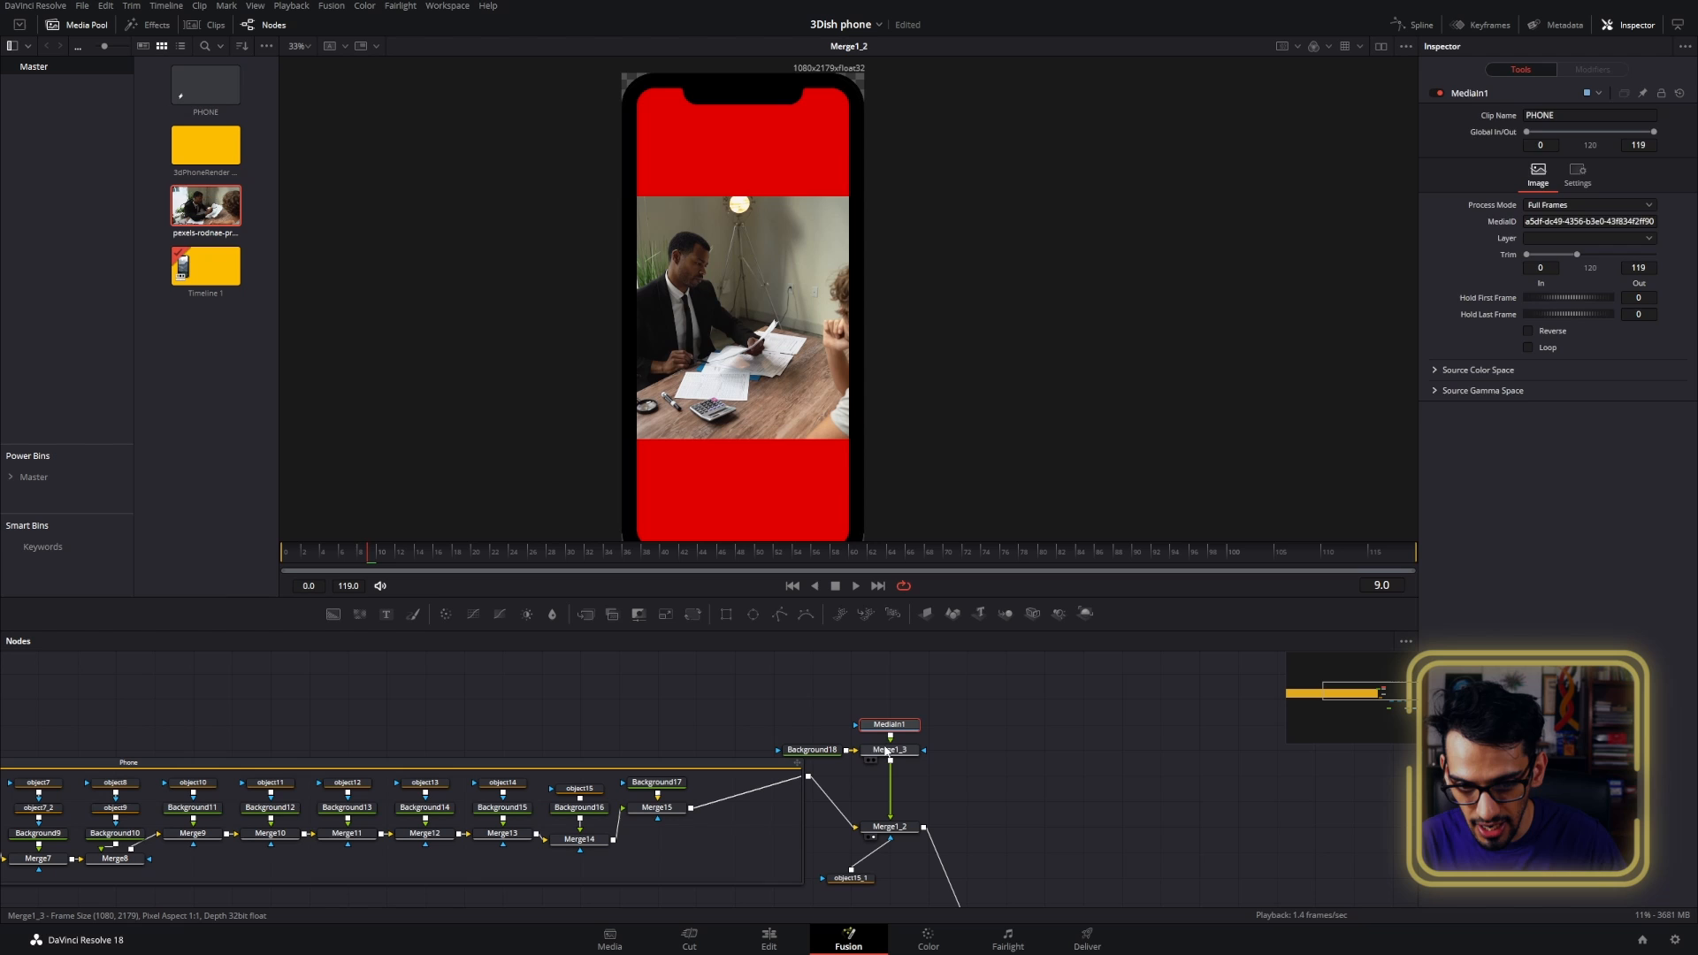
click(888, 750)
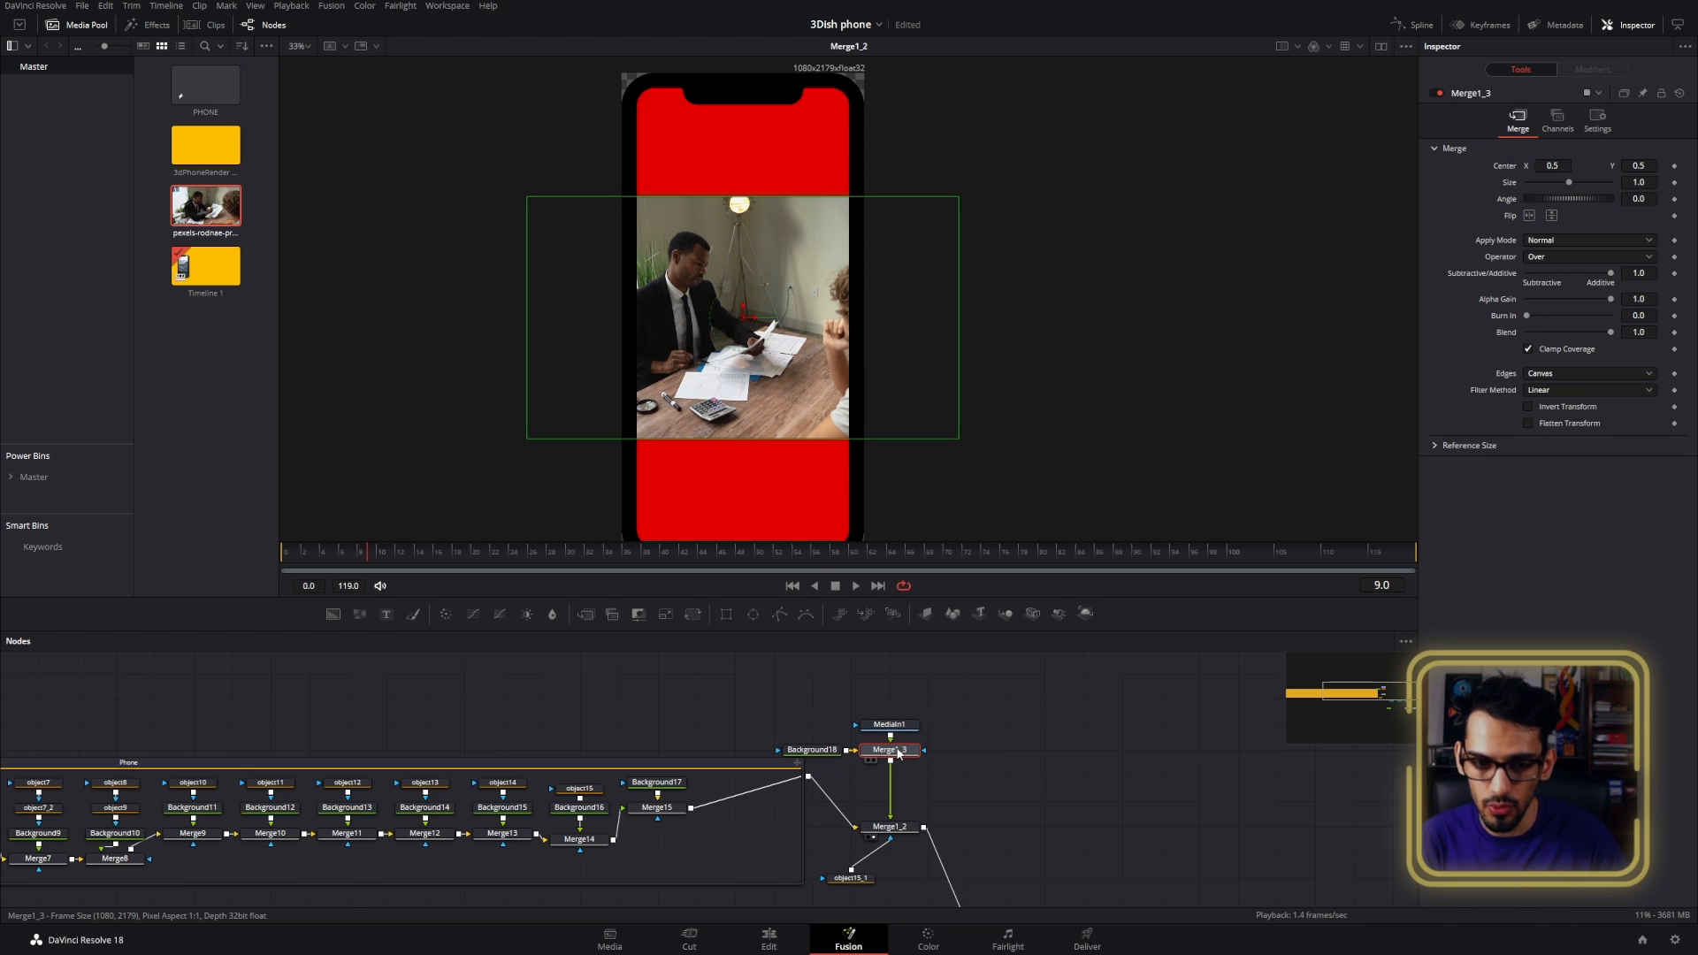
key(shift+space)
text(trans)
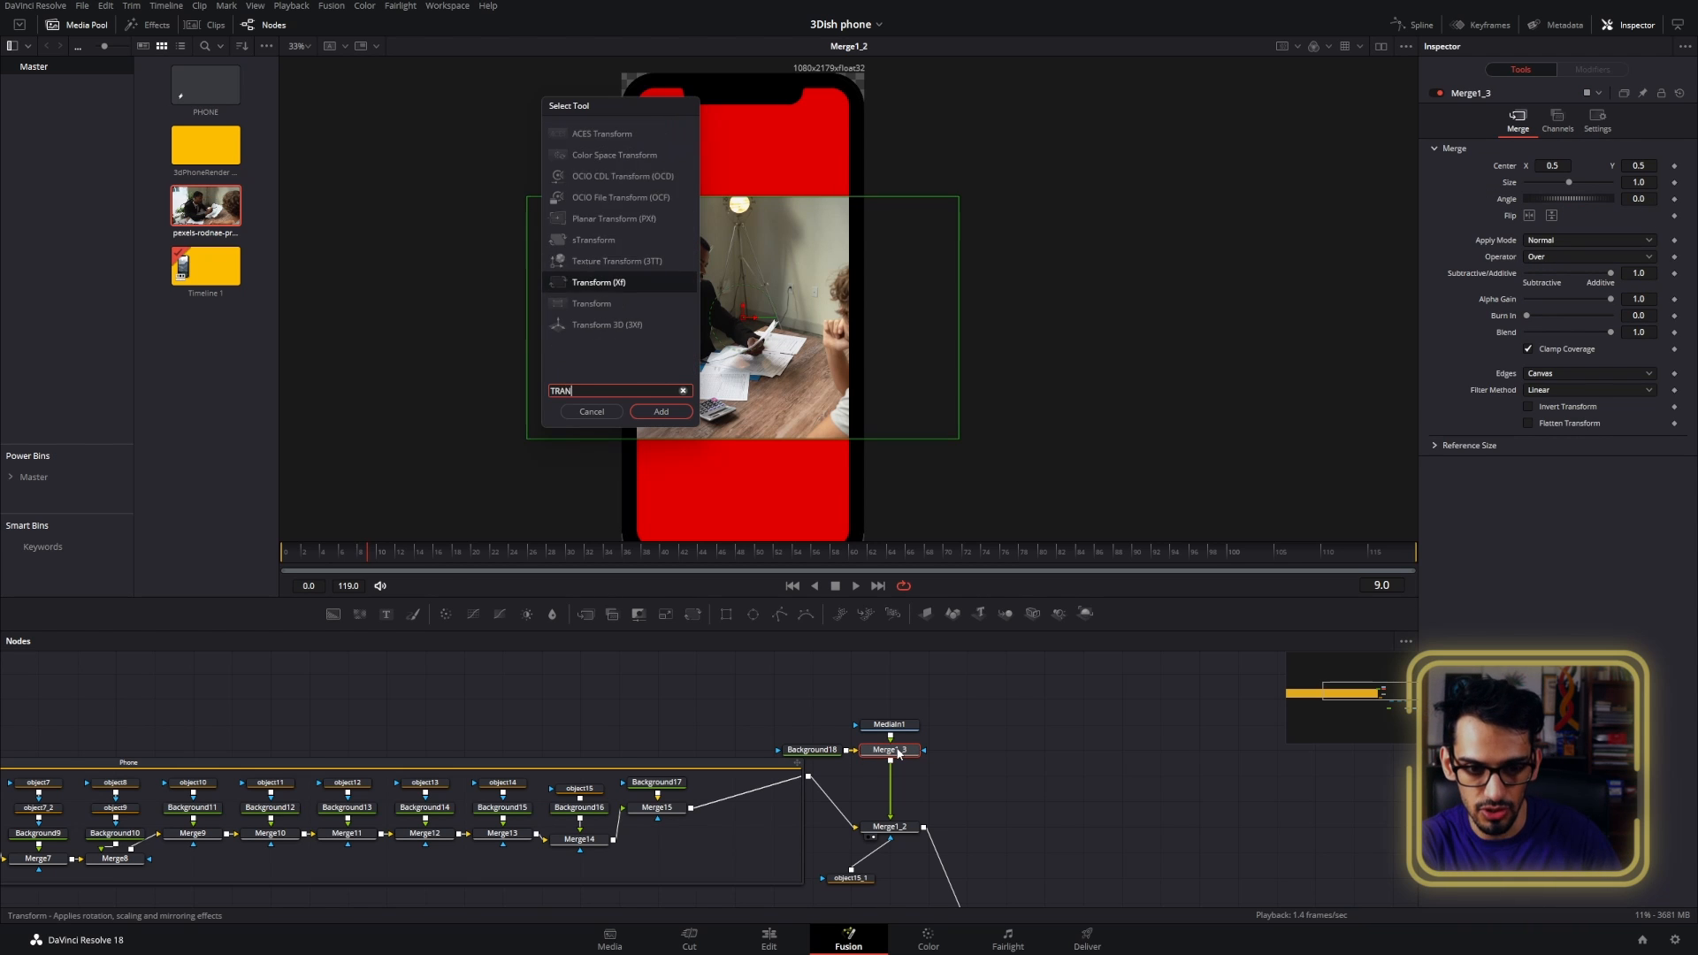
key(Return)
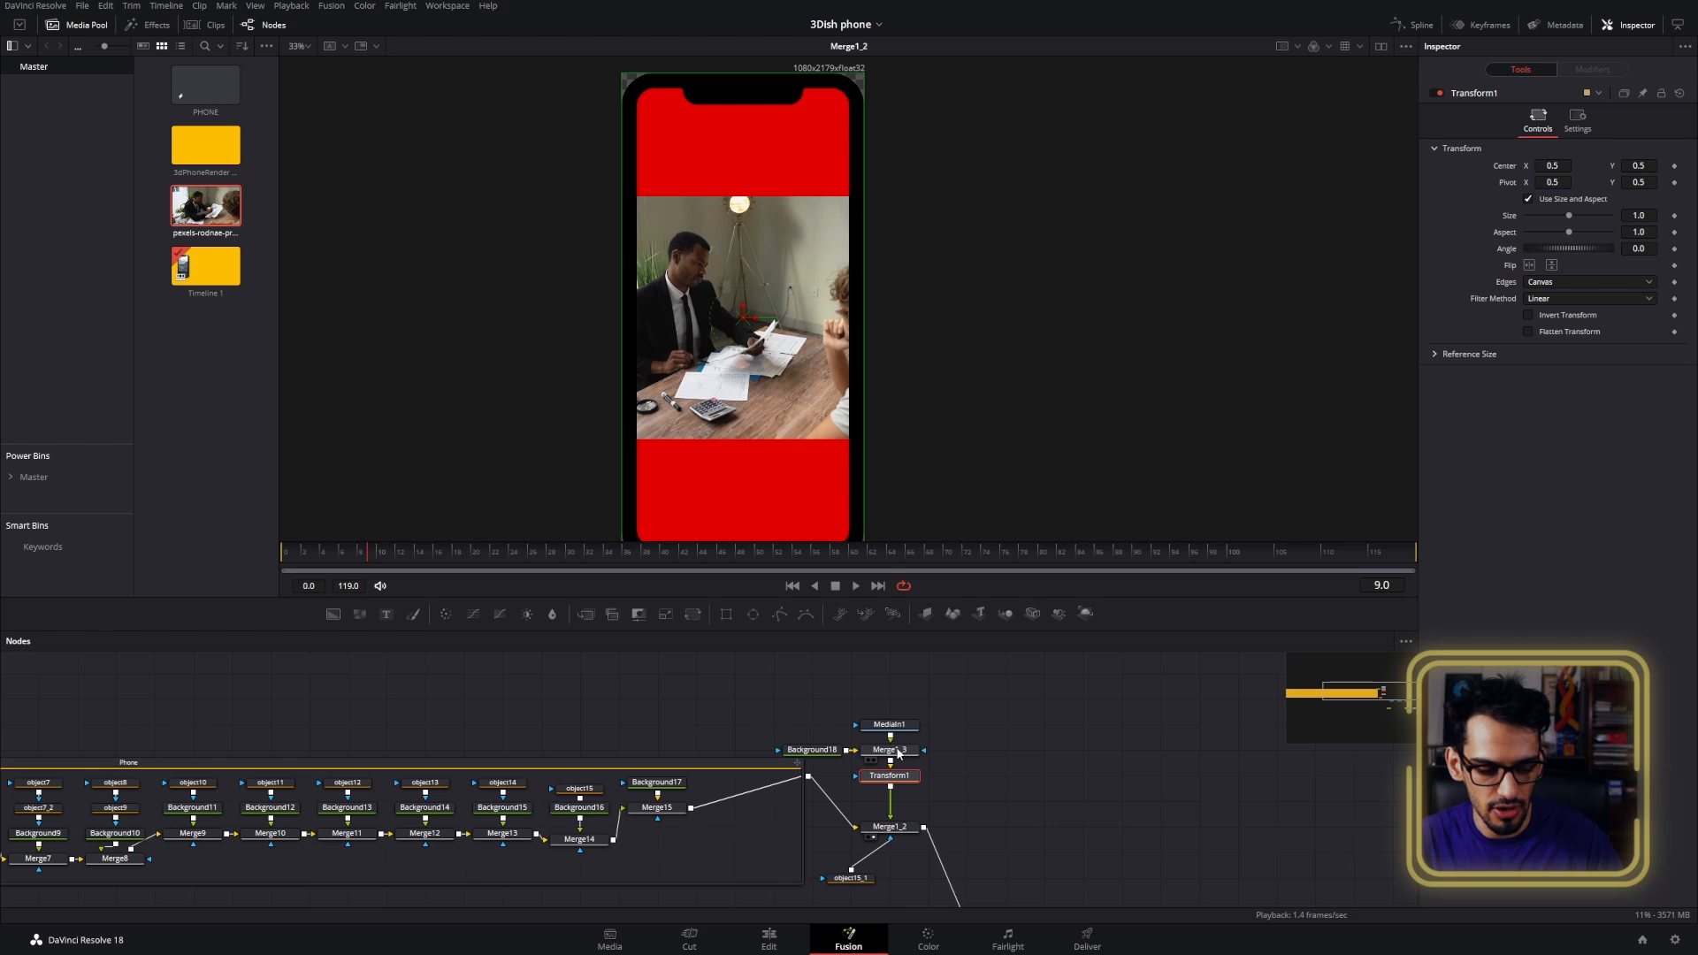
drag(1569, 216, 1581, 216)
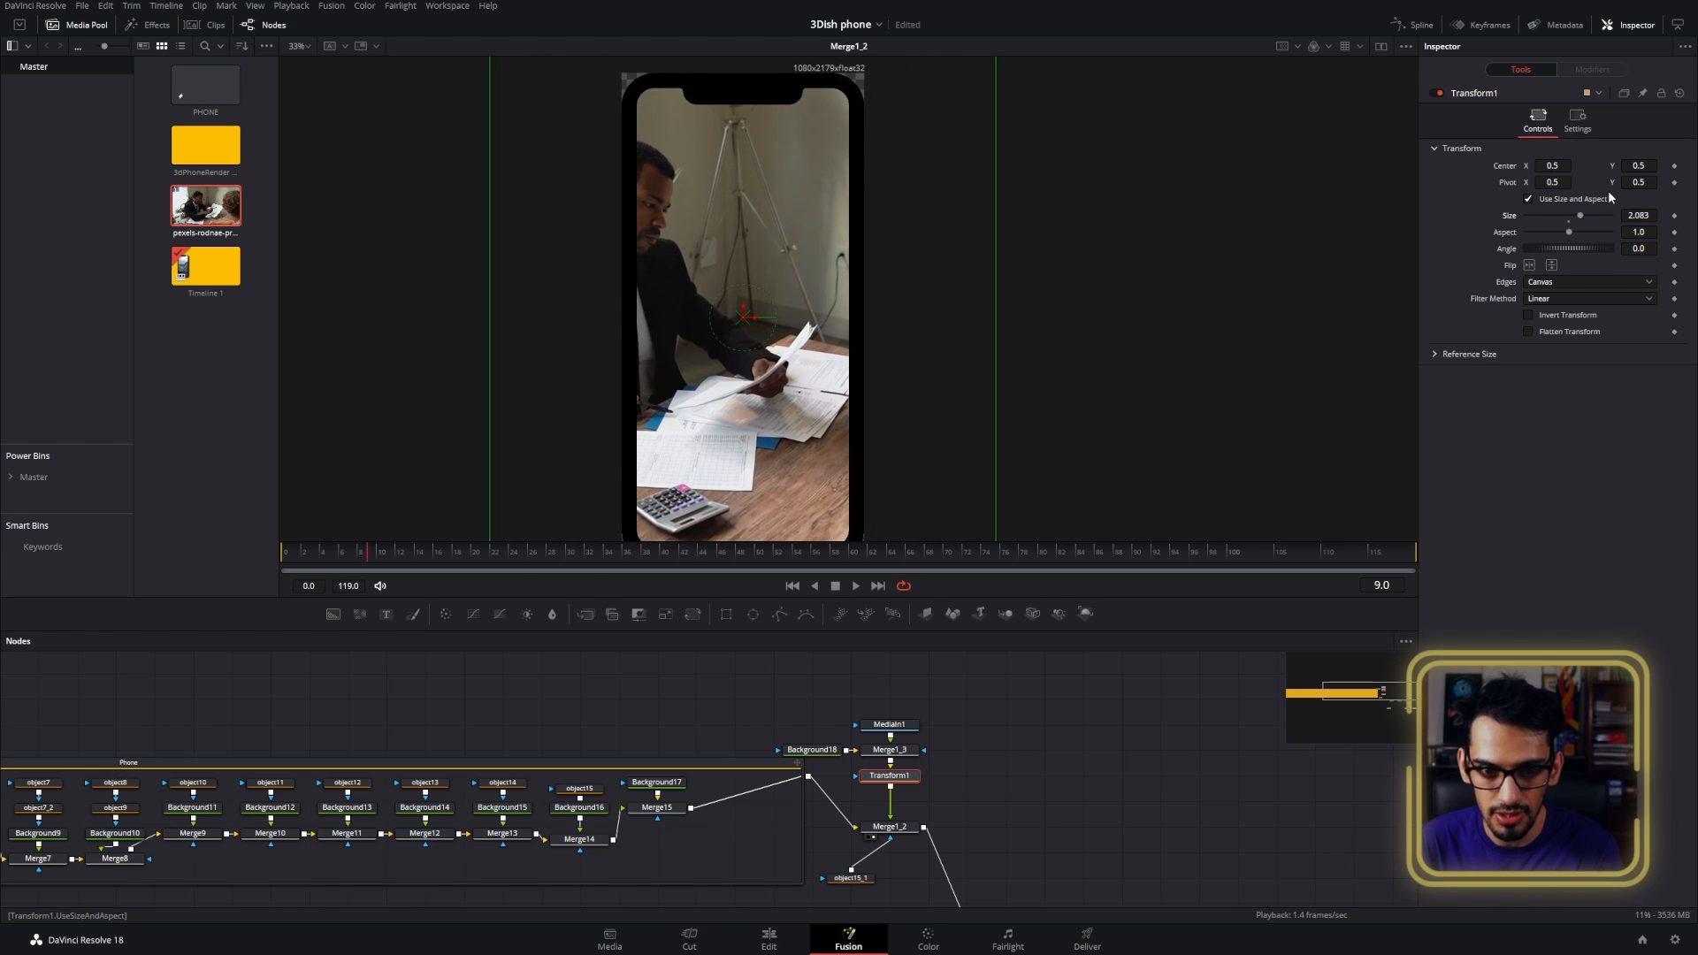
- Shift the enlarged clip sideways within the phone's screen, setting Transform1's center X to about 0.914
drag(746, 316, 845, 317)
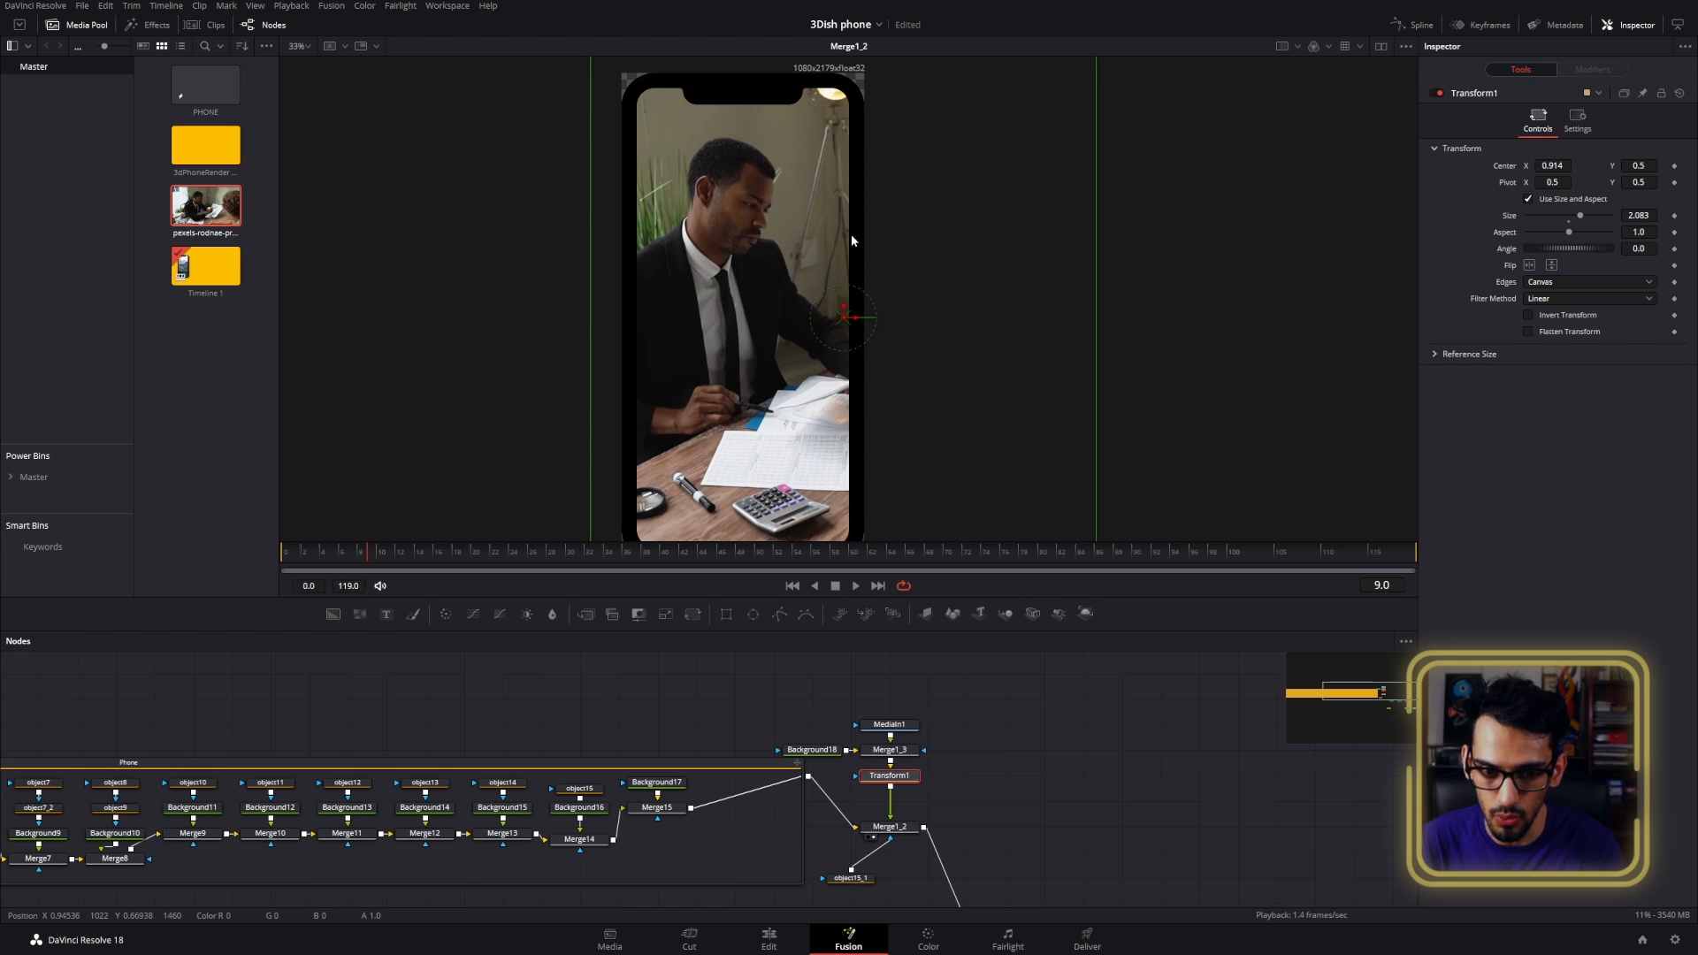
scroll(856, 237, down, 2)
scroll(855, 237, down, 2)
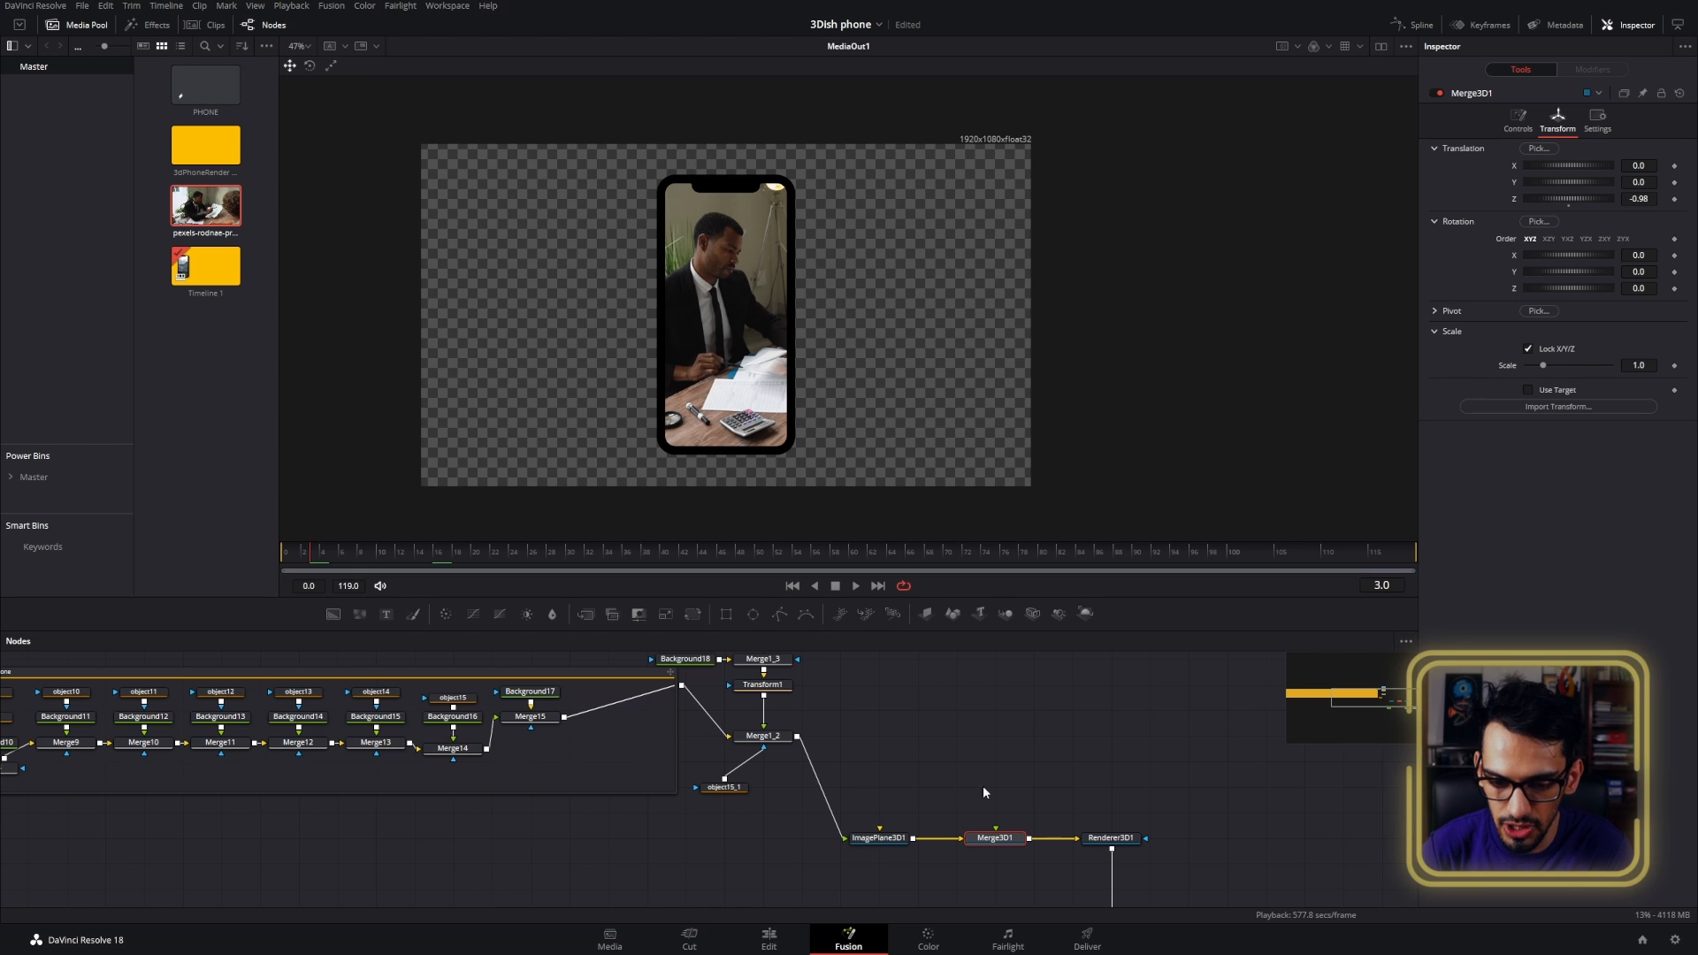
- Display Merge3D1 in the viewer, try tilting the phone about X and Y, and reset both rotations
key(1)
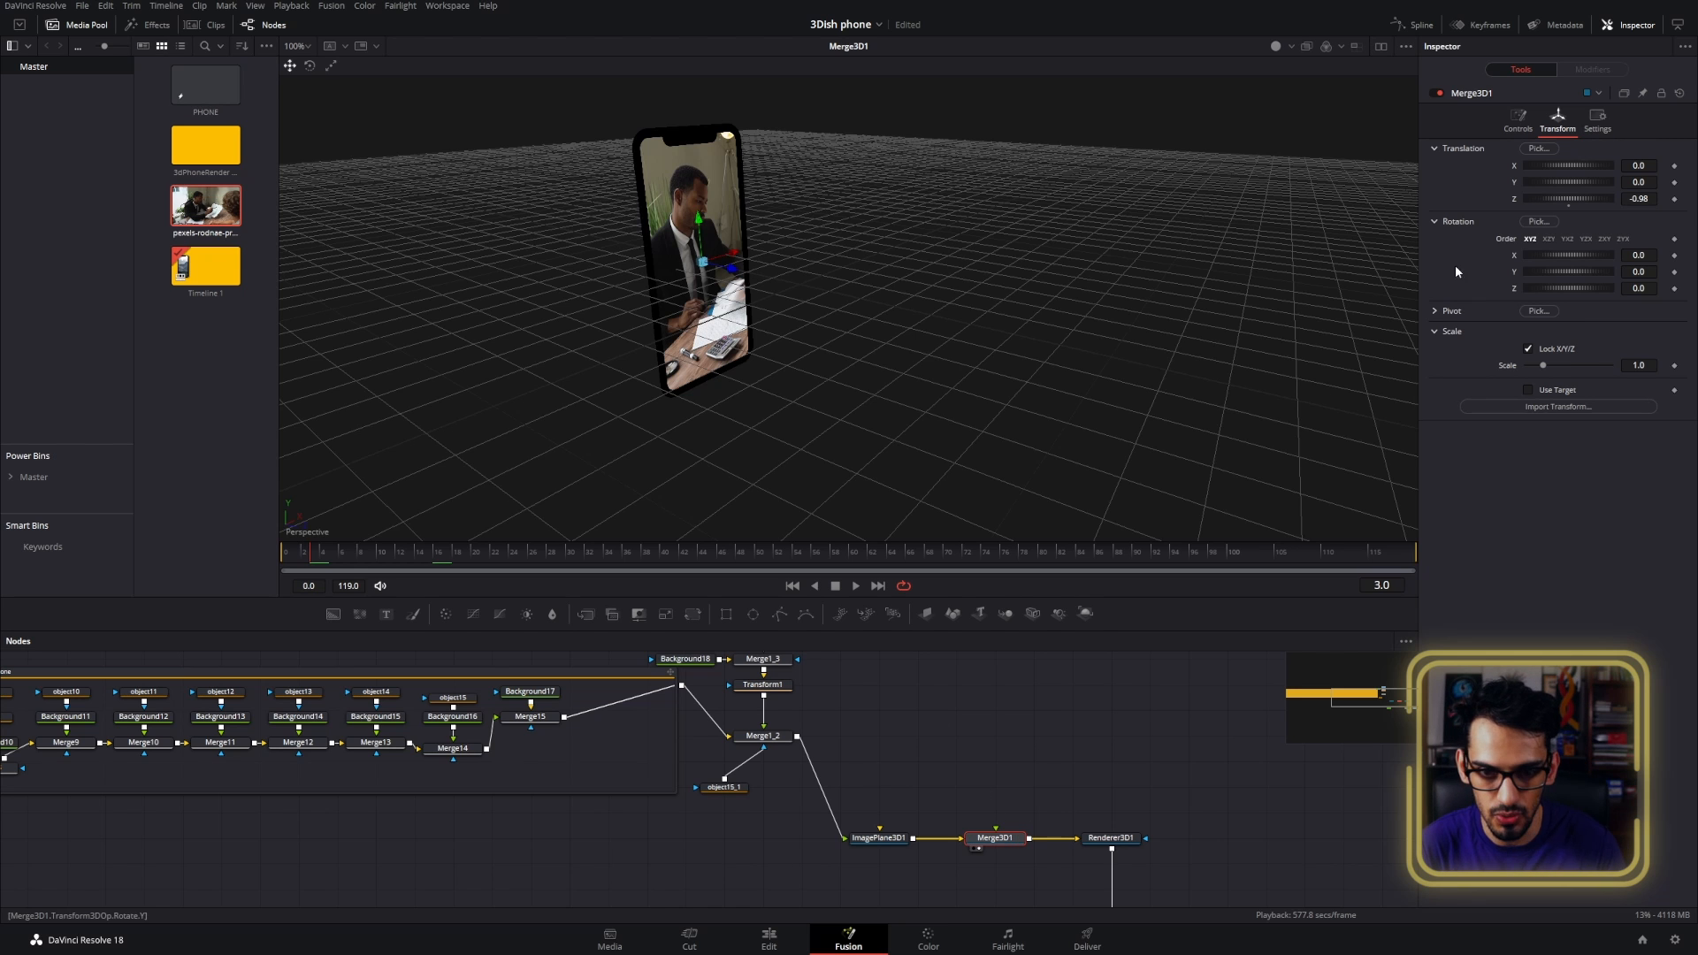
mouse_move(1569, 272)
mouse_down()
mouse_move(1467, 272)
mouse_move(1568, 271)
mouse_move(1544, 258)
mouse_up()
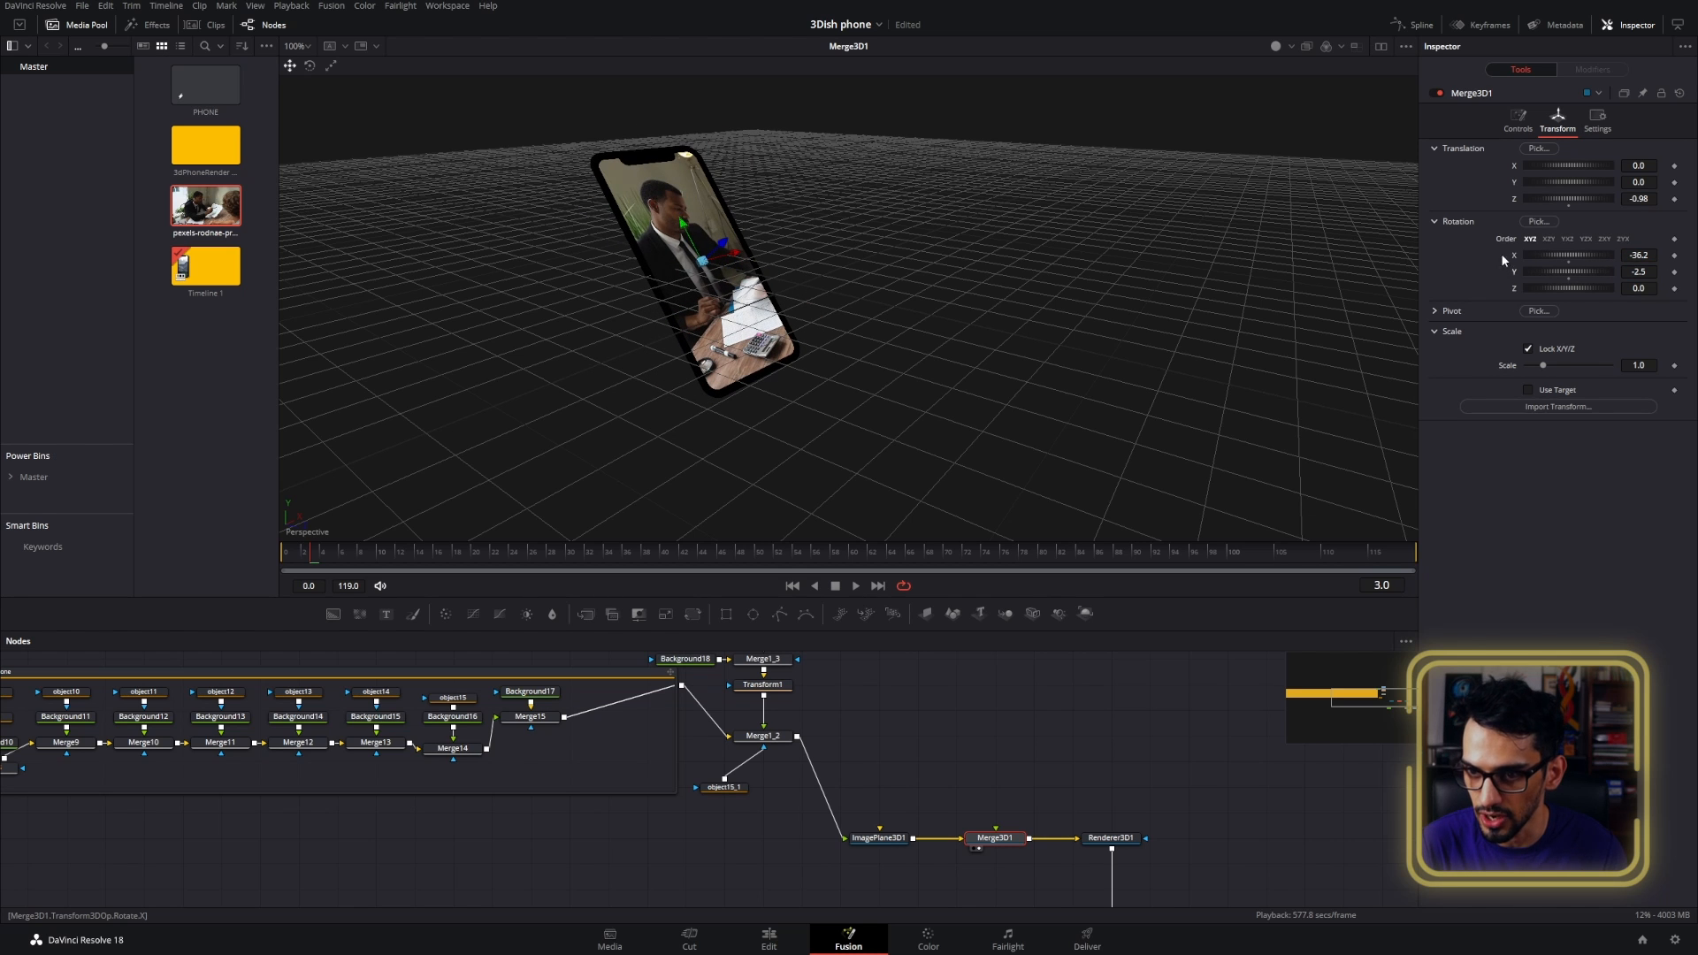
double_click(1512, 257)
double_click(1515, 273)
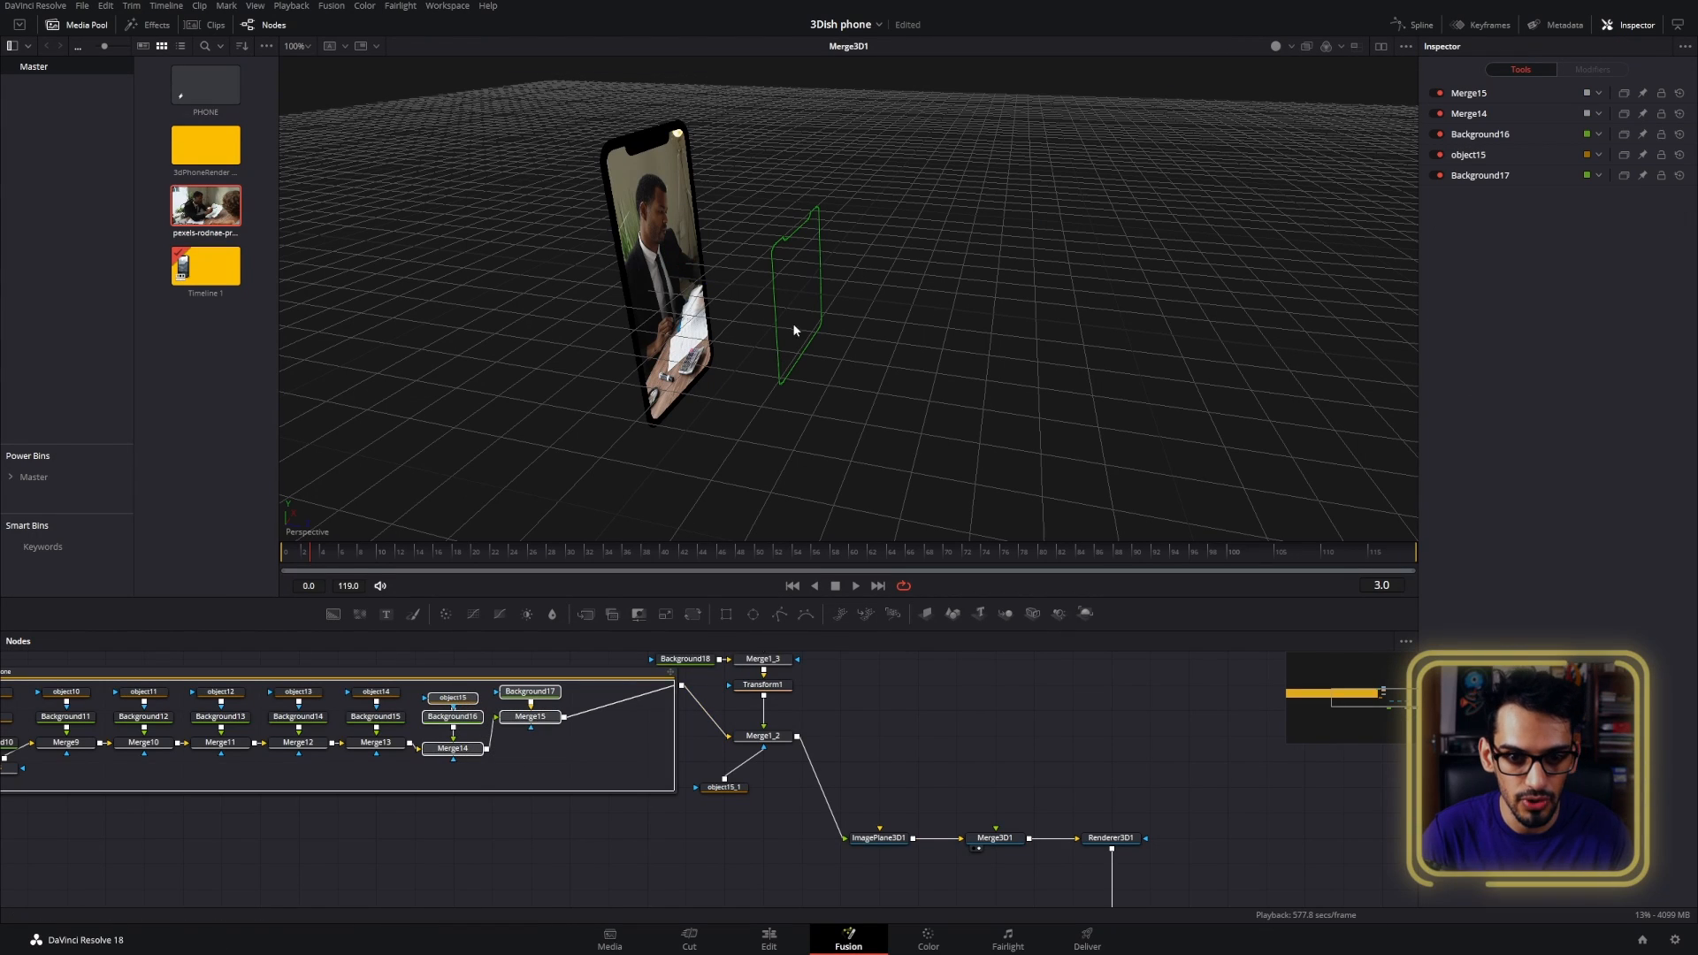
- Copy the Phone group's object, object_2 and Background2 nodes and paste the copies outside the group
click(556, 677)
key(2)
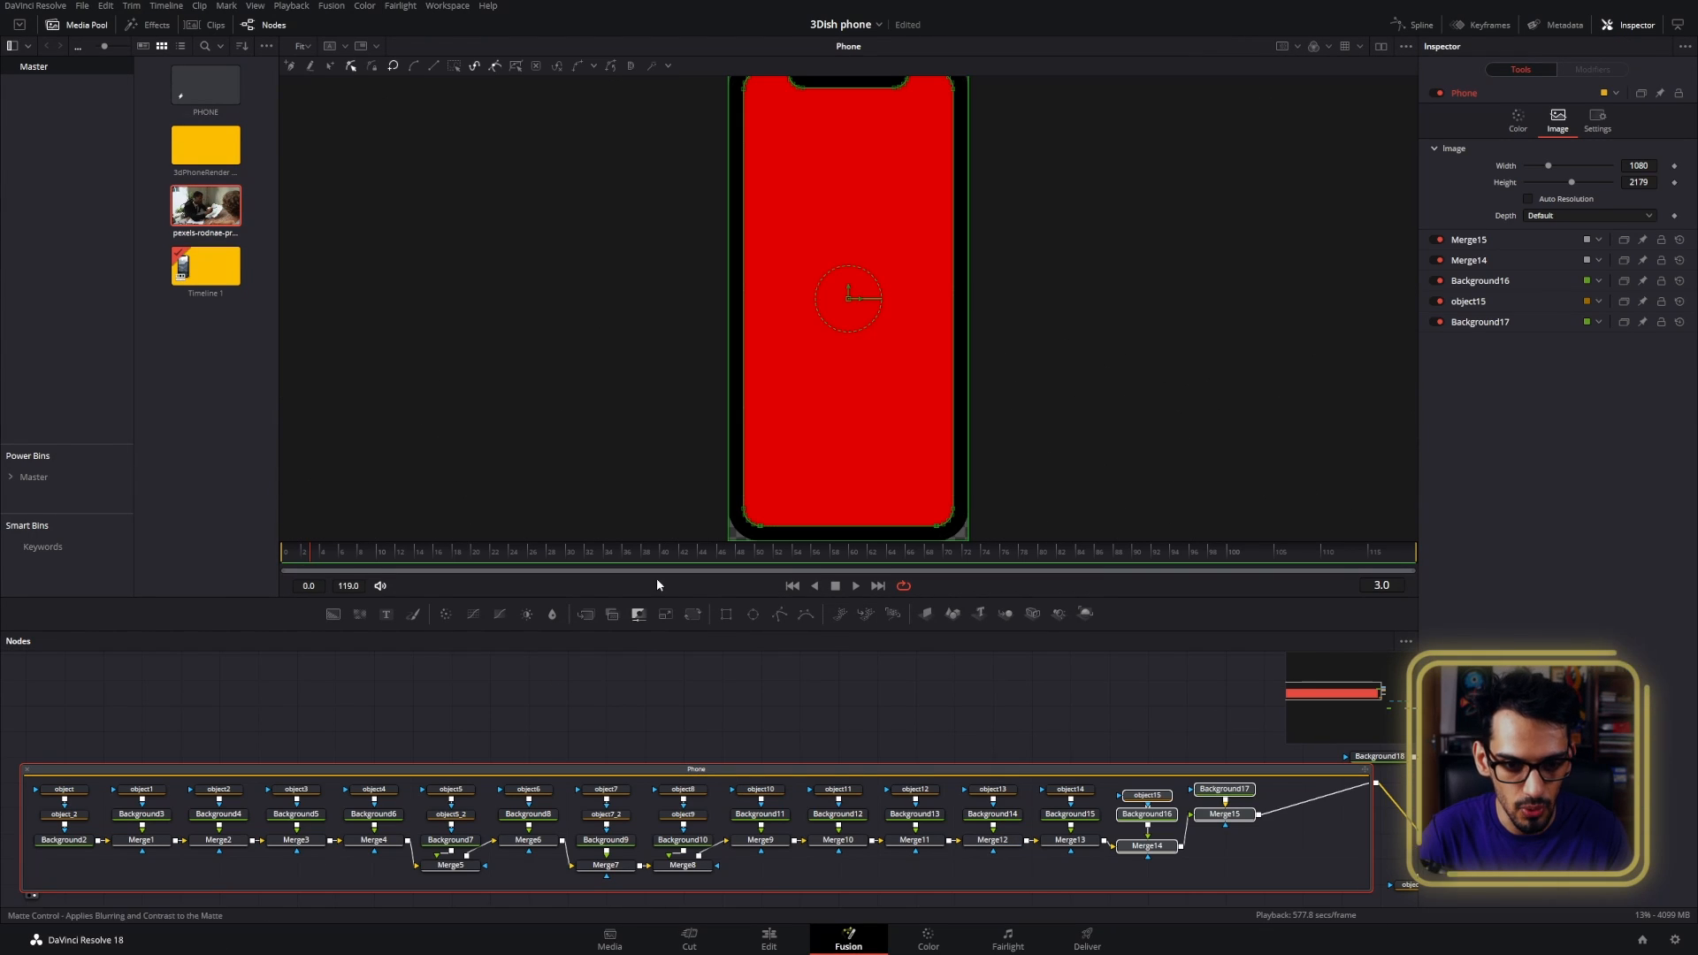
drag(91, 792, 78, 857)
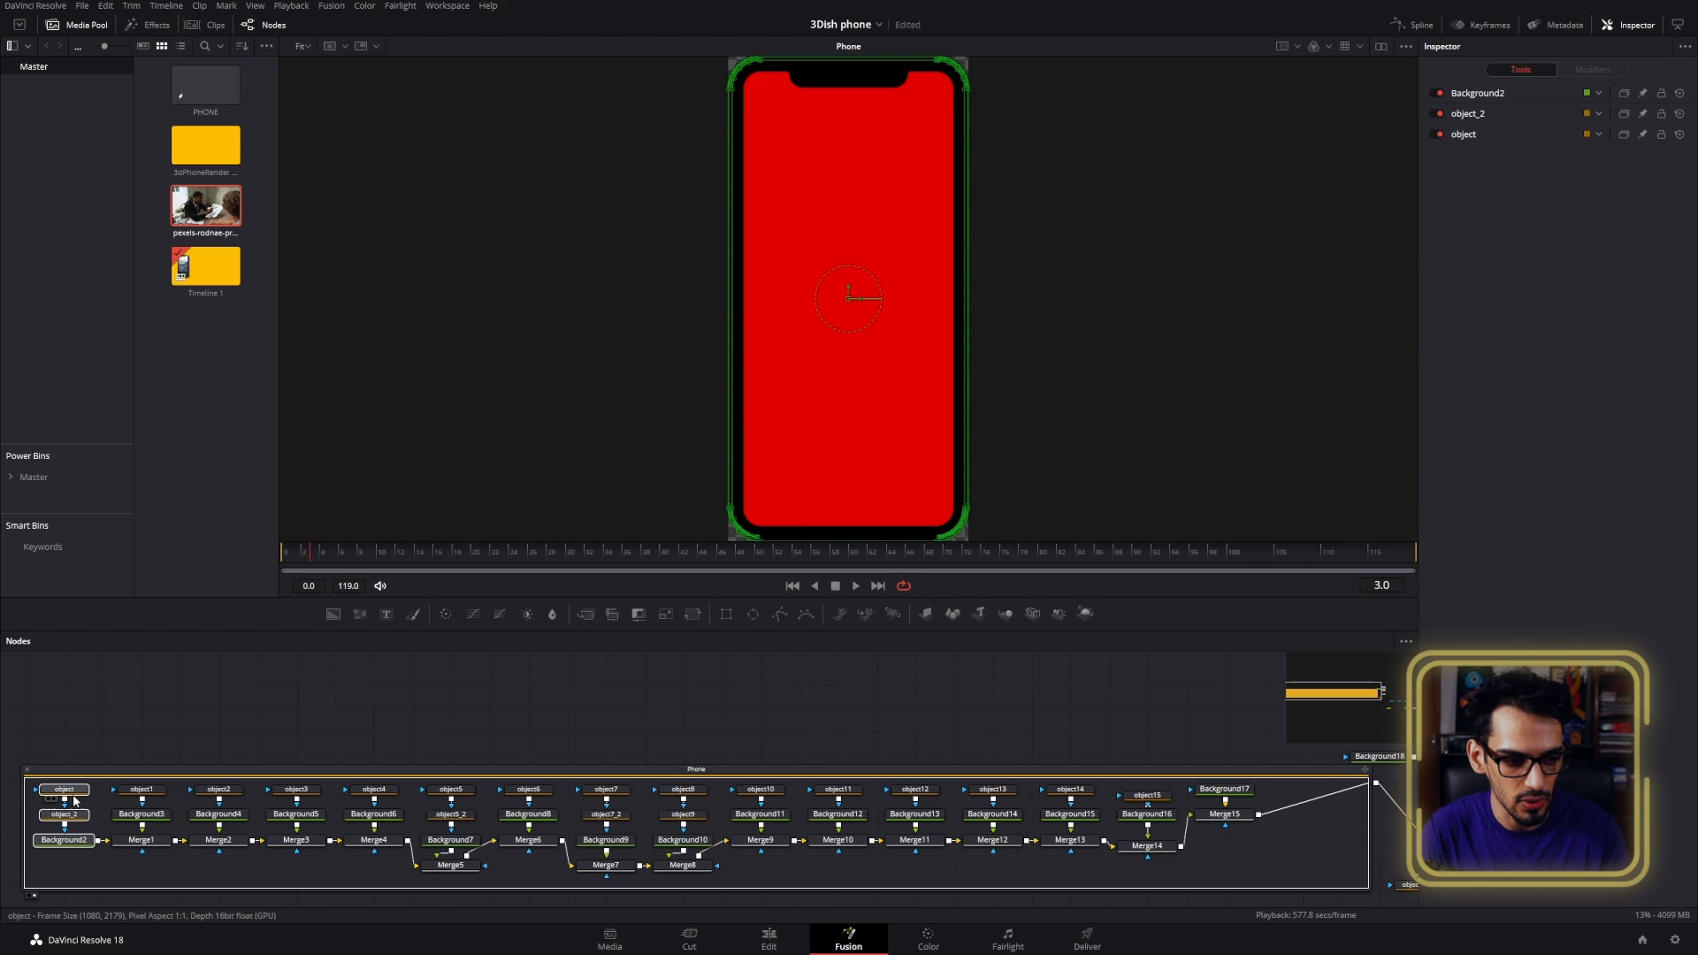
scroll(709, 746, down, 2)
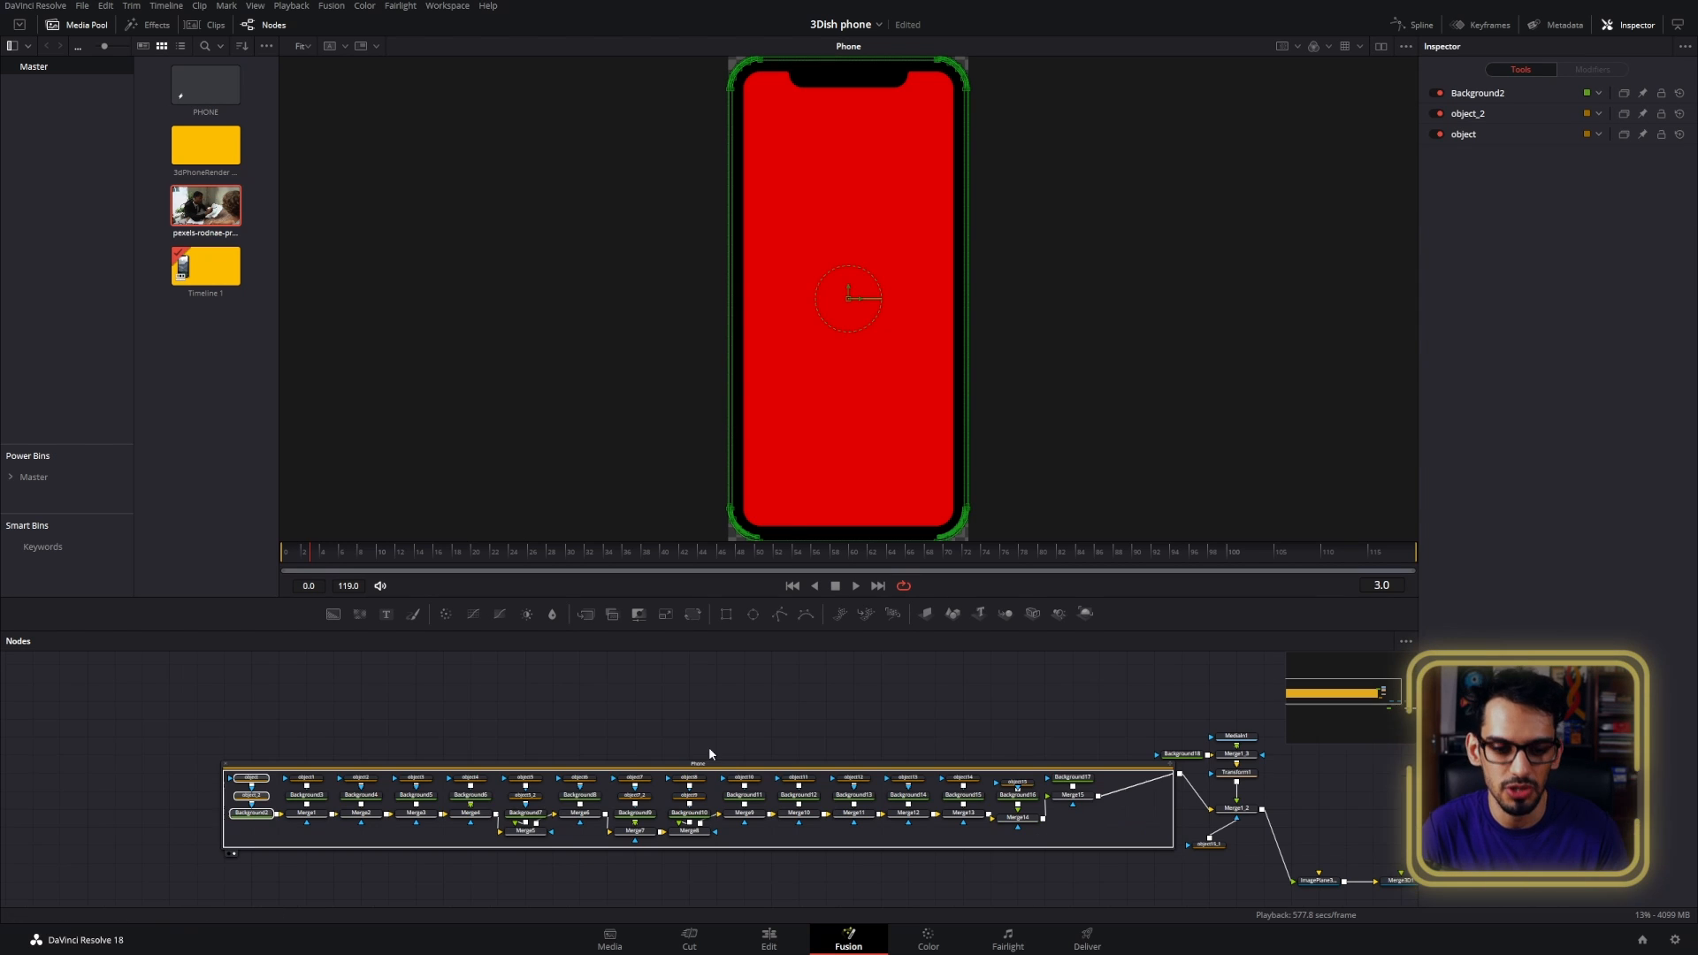
scroll(876, 823, up, 5)
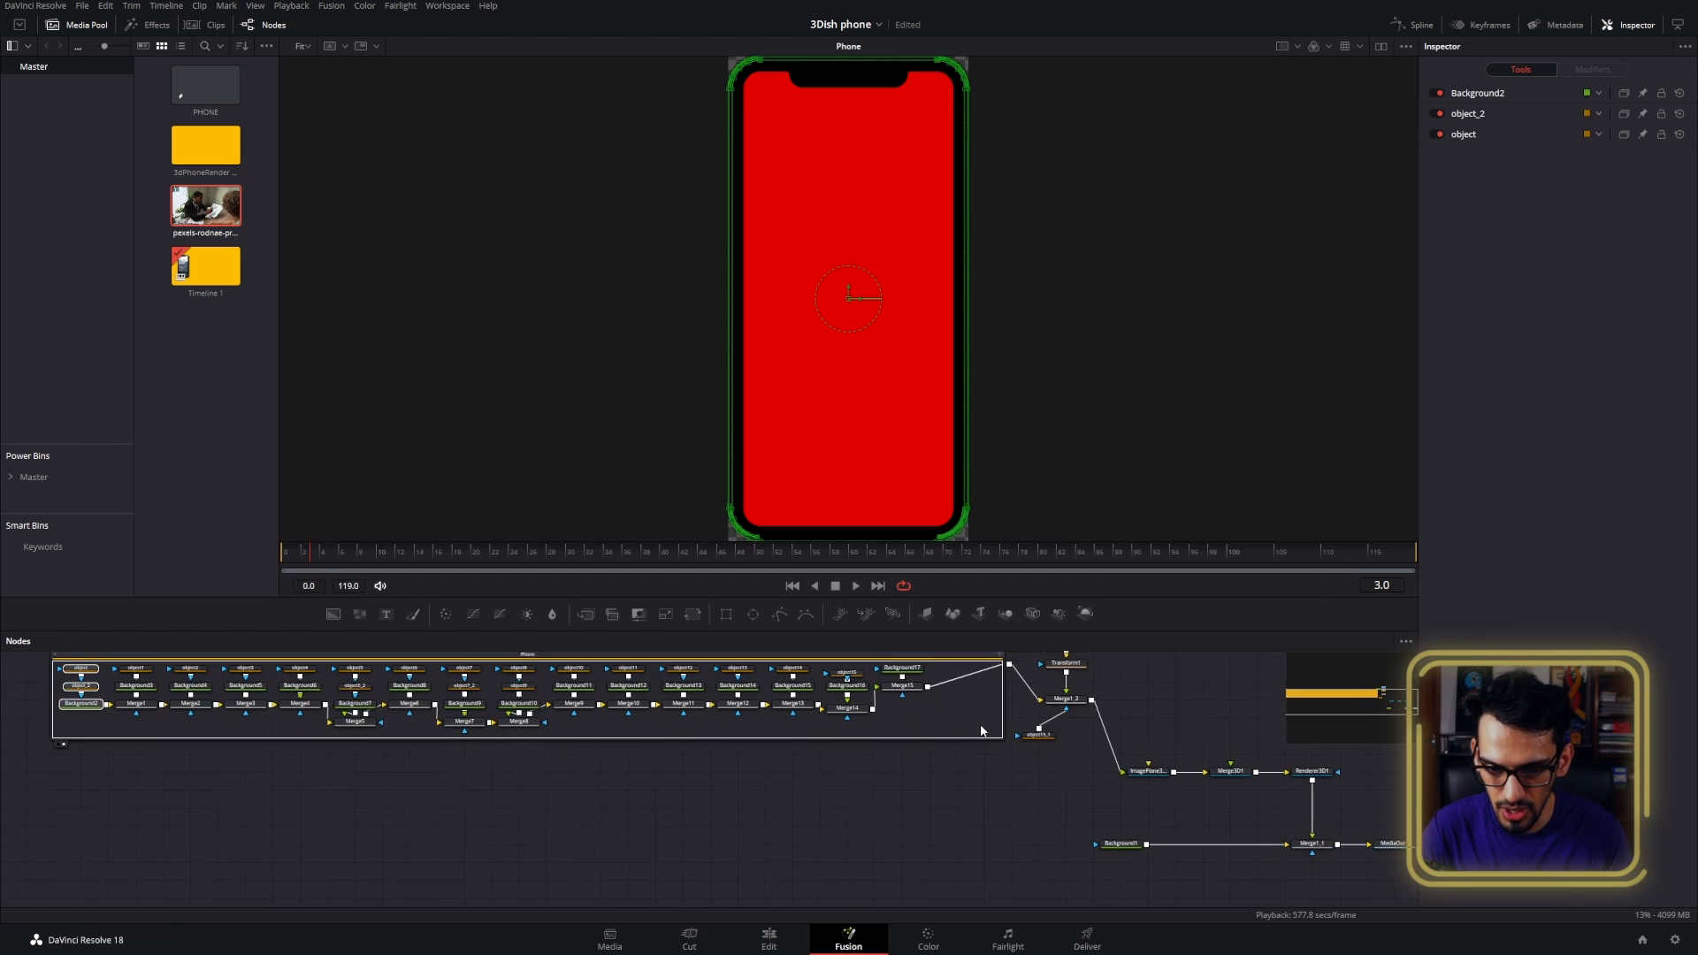
key(ctrl+v)
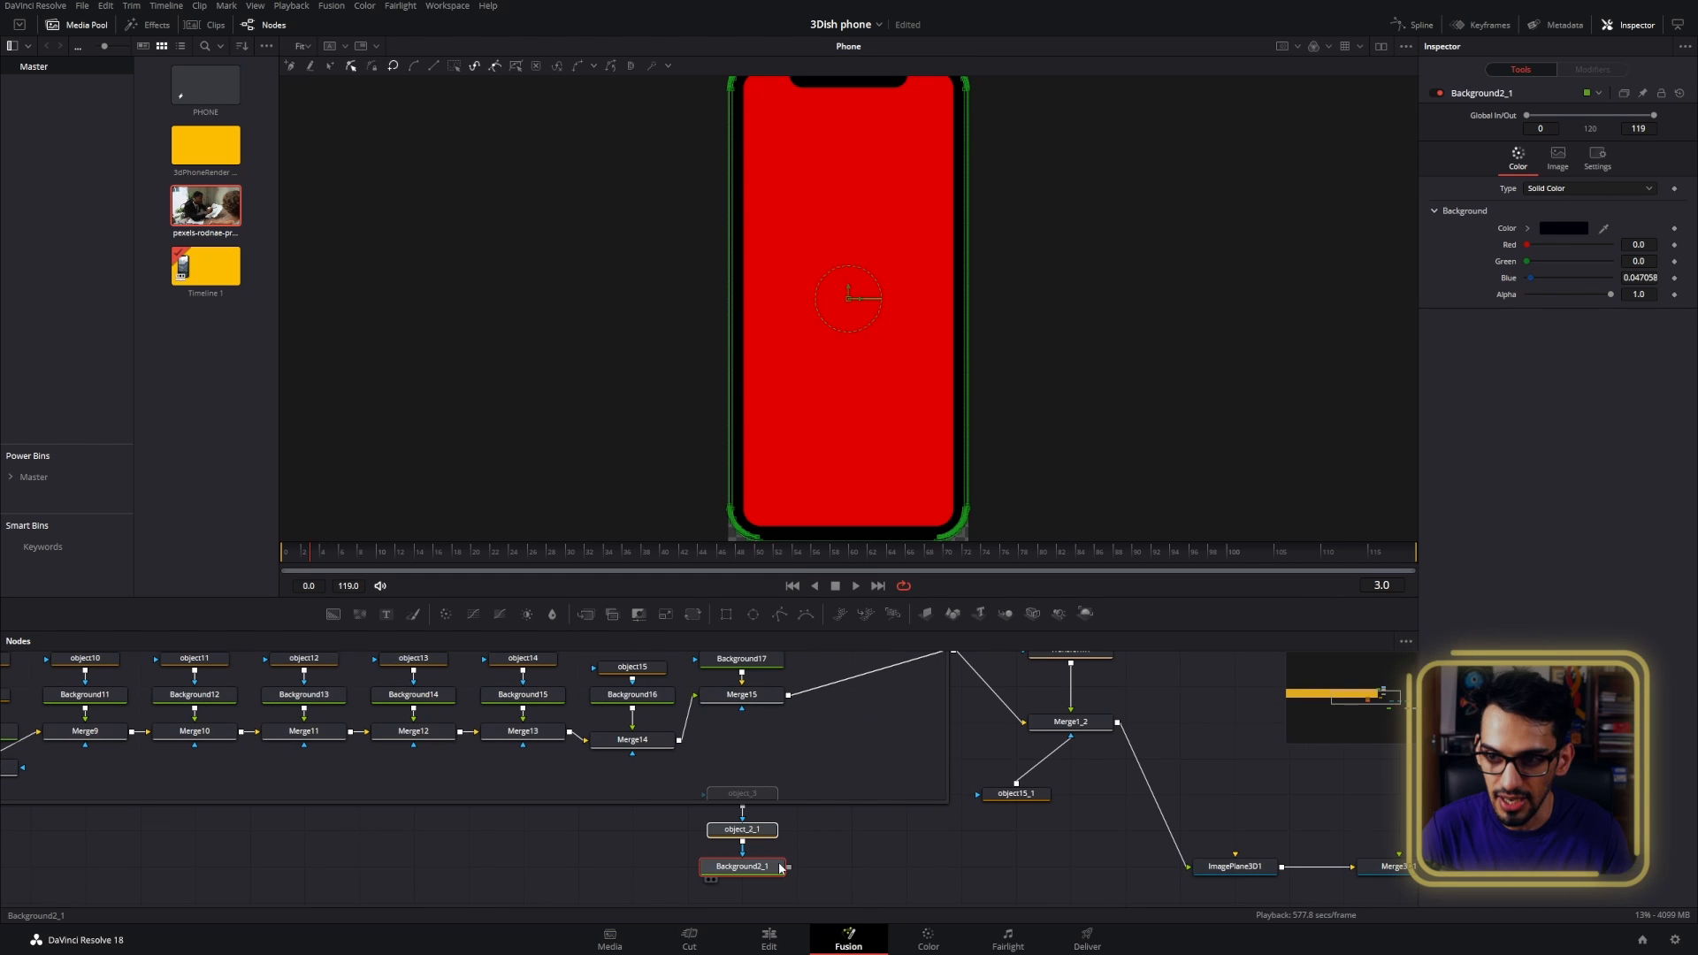
drag(807, 812, 808, 932)
- Collapse the Phone group into a single node
click(763, 750)
key(ctrl+e)
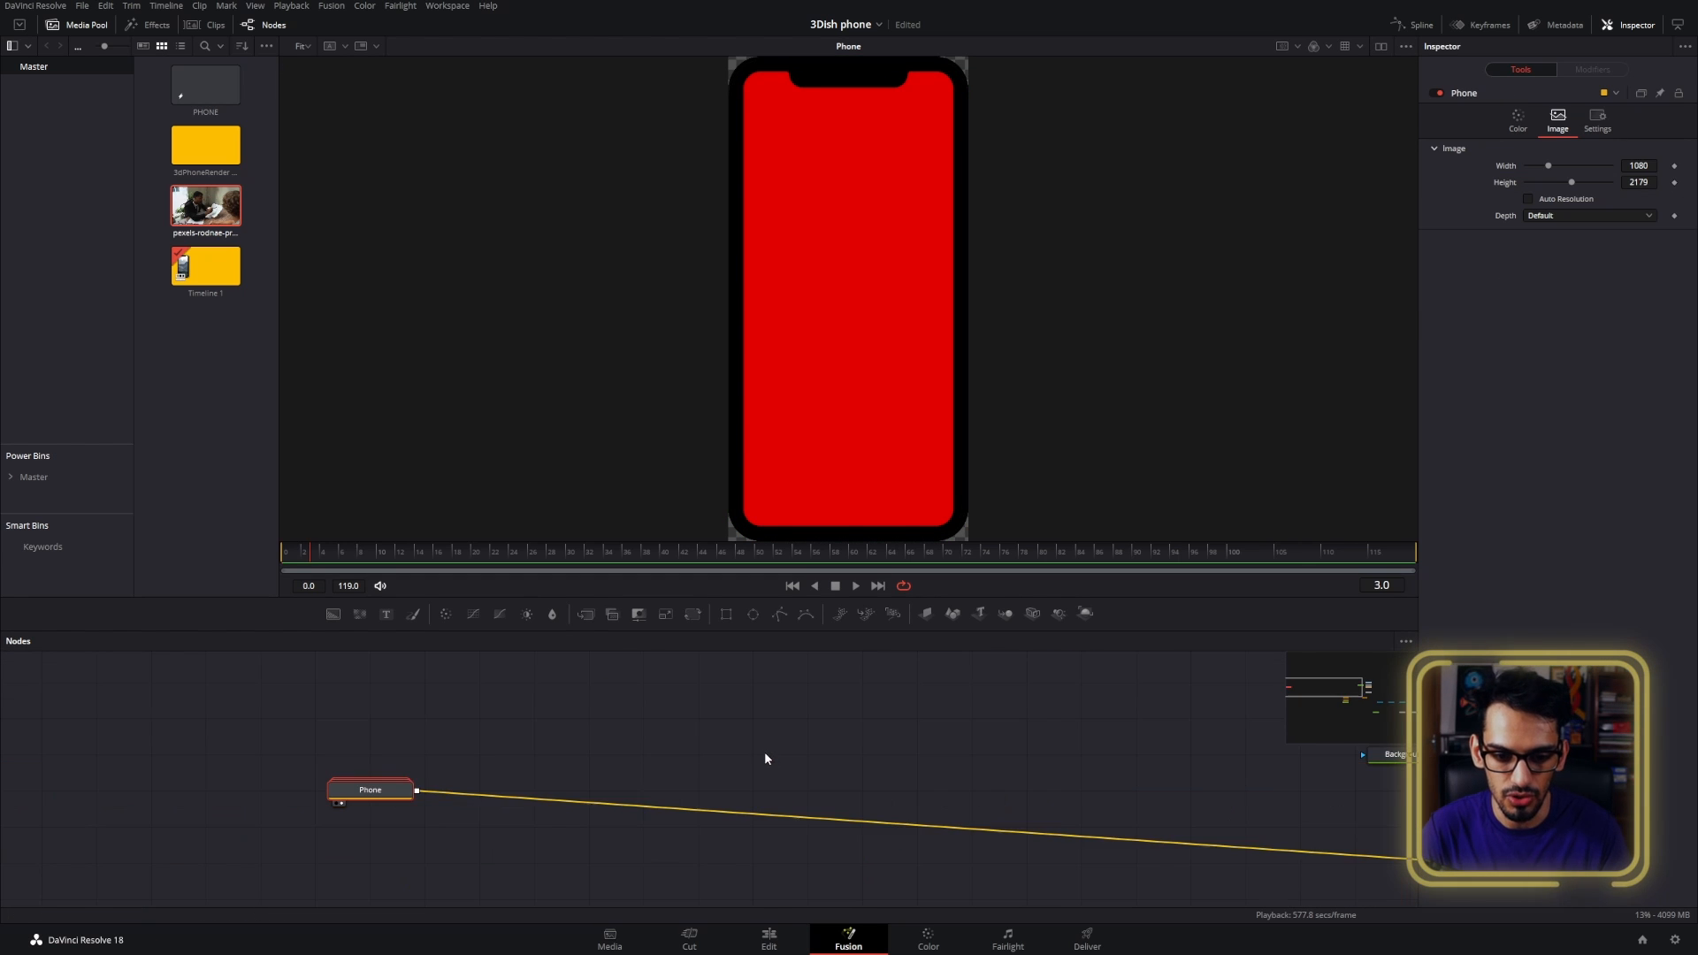
scroll(923, 763, down, 3)
drag(923, 763, 656, 699)
drag(381, 706, 804, 719)
scroll(883, 757, up, 3)
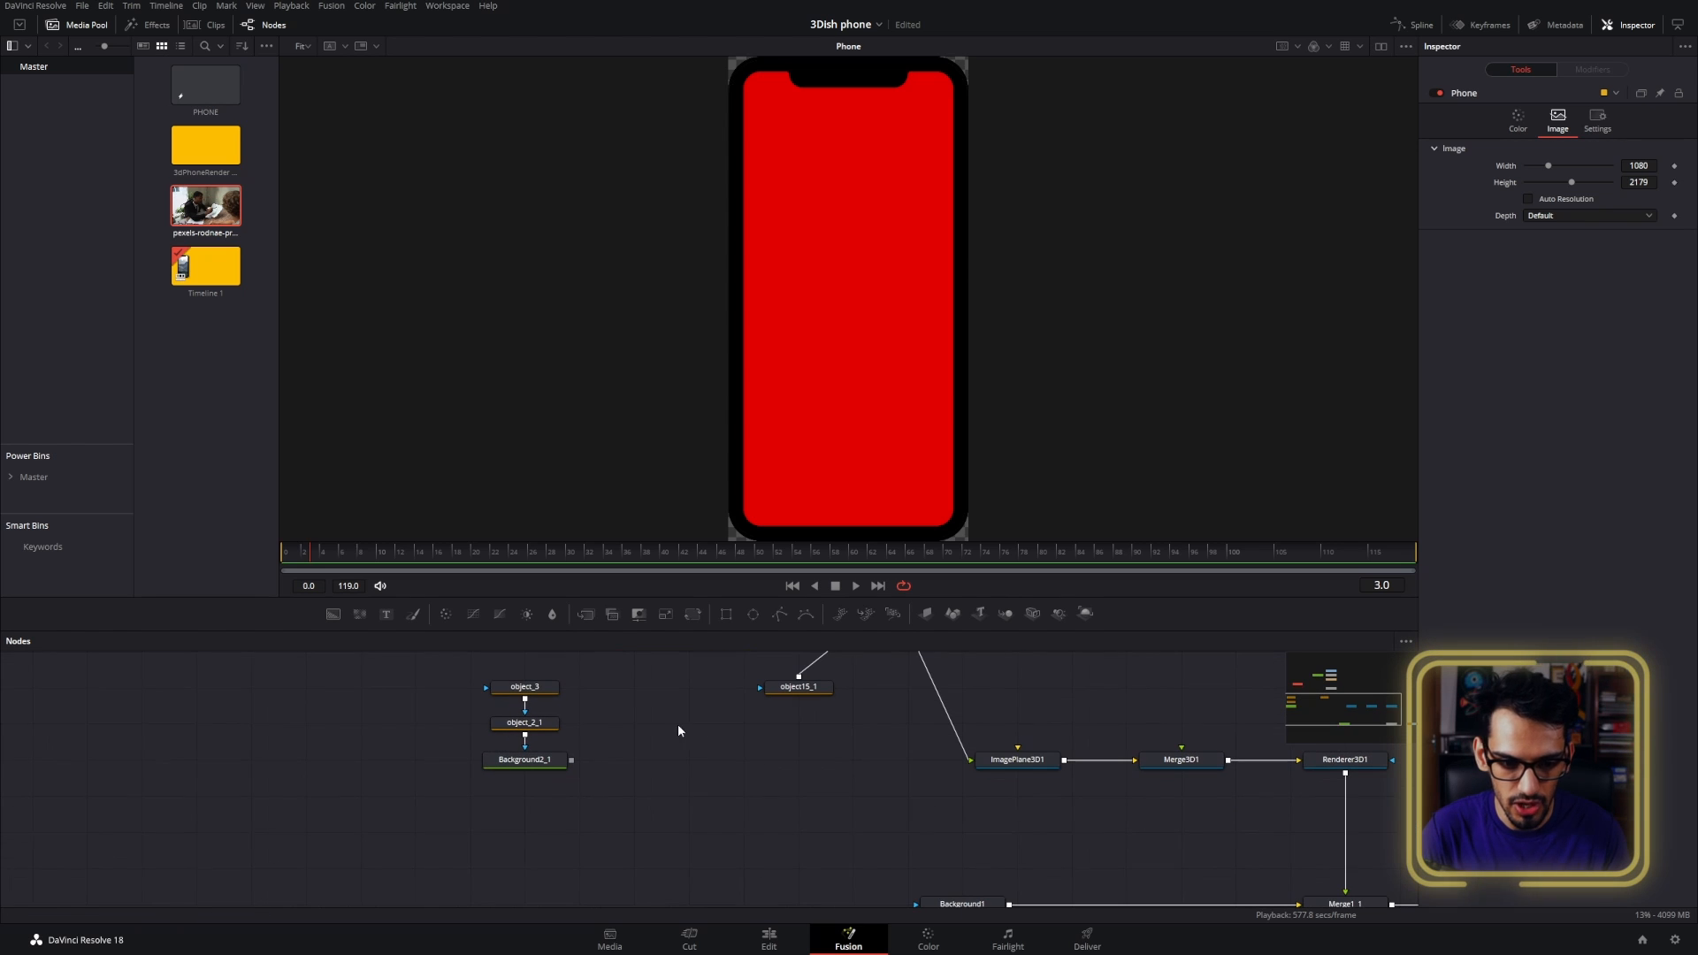
- Add a second Image Plane 3D fed by Background2_1 and connect it to Merge3D1 below the first plane
click(544, 759)
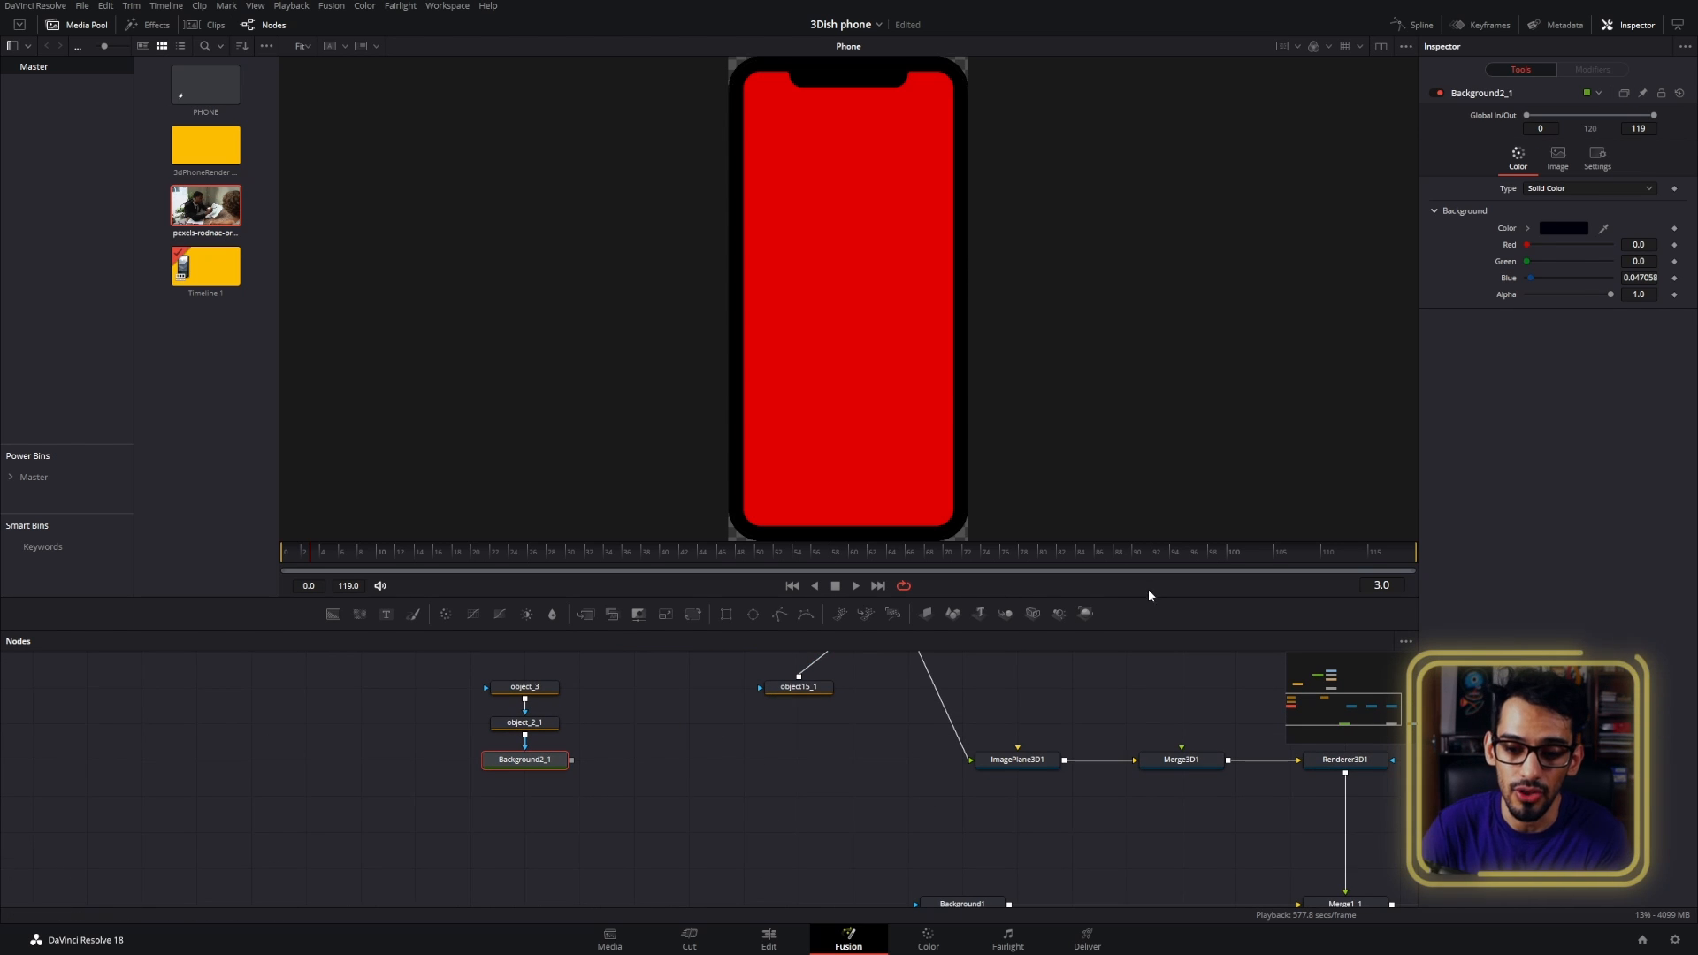
drag(927, 614, 739, 767)
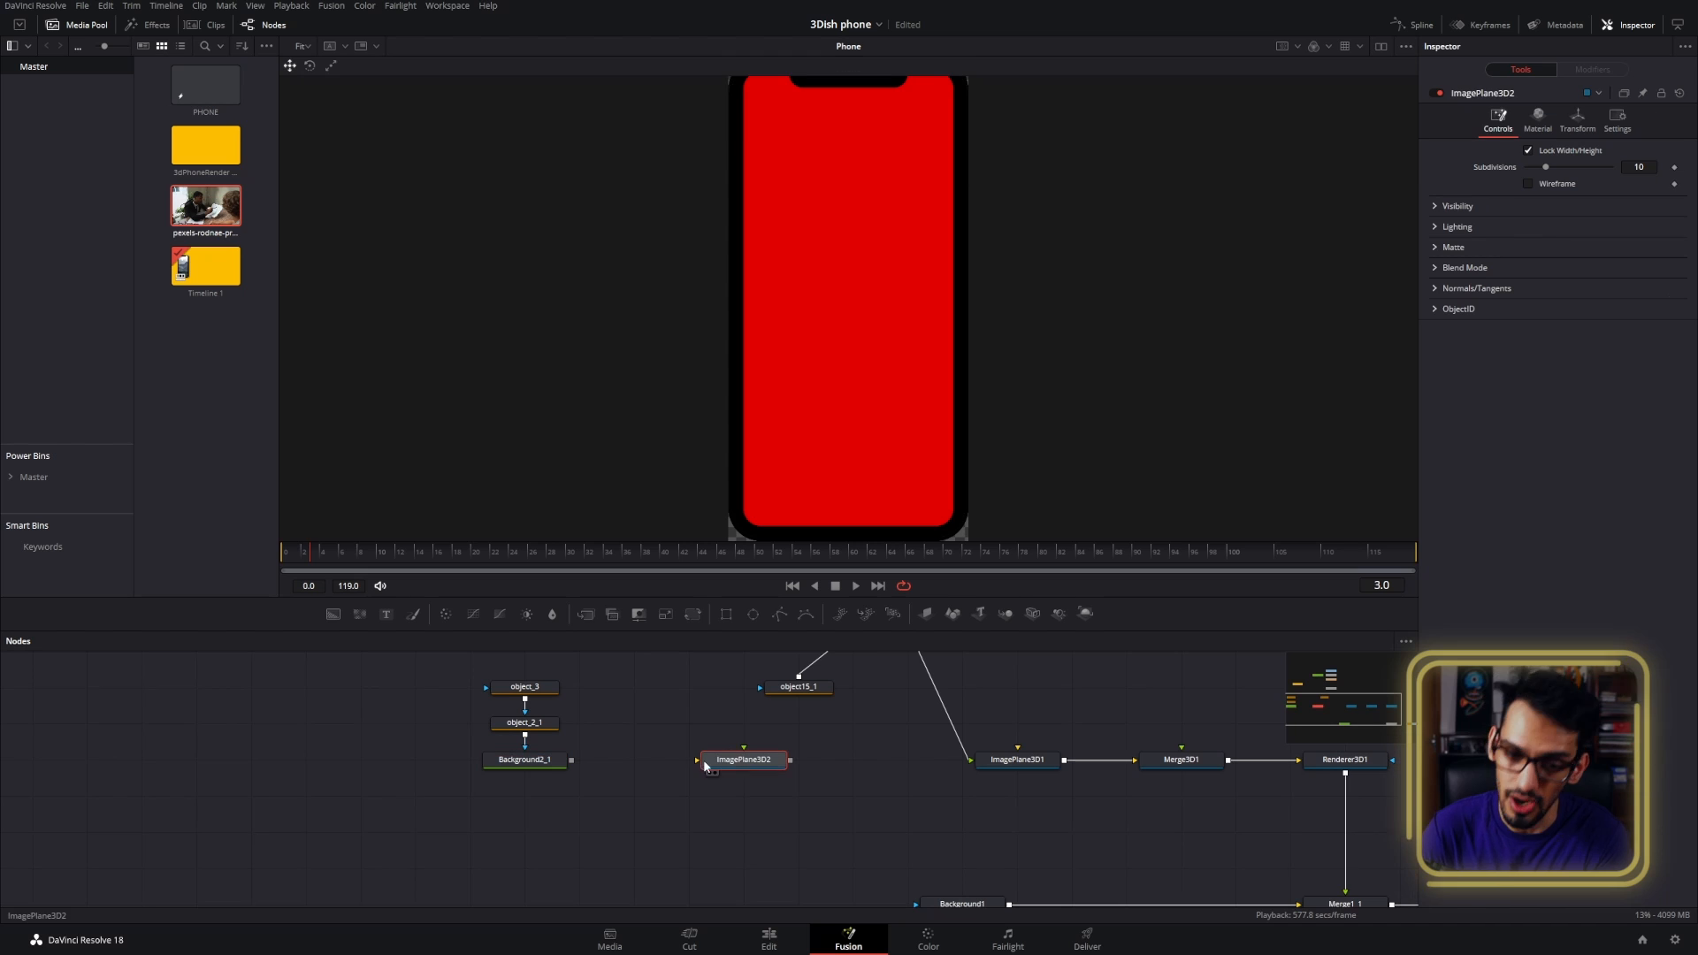
drag(571, 760, 1199, 769)
click(1198, 768)
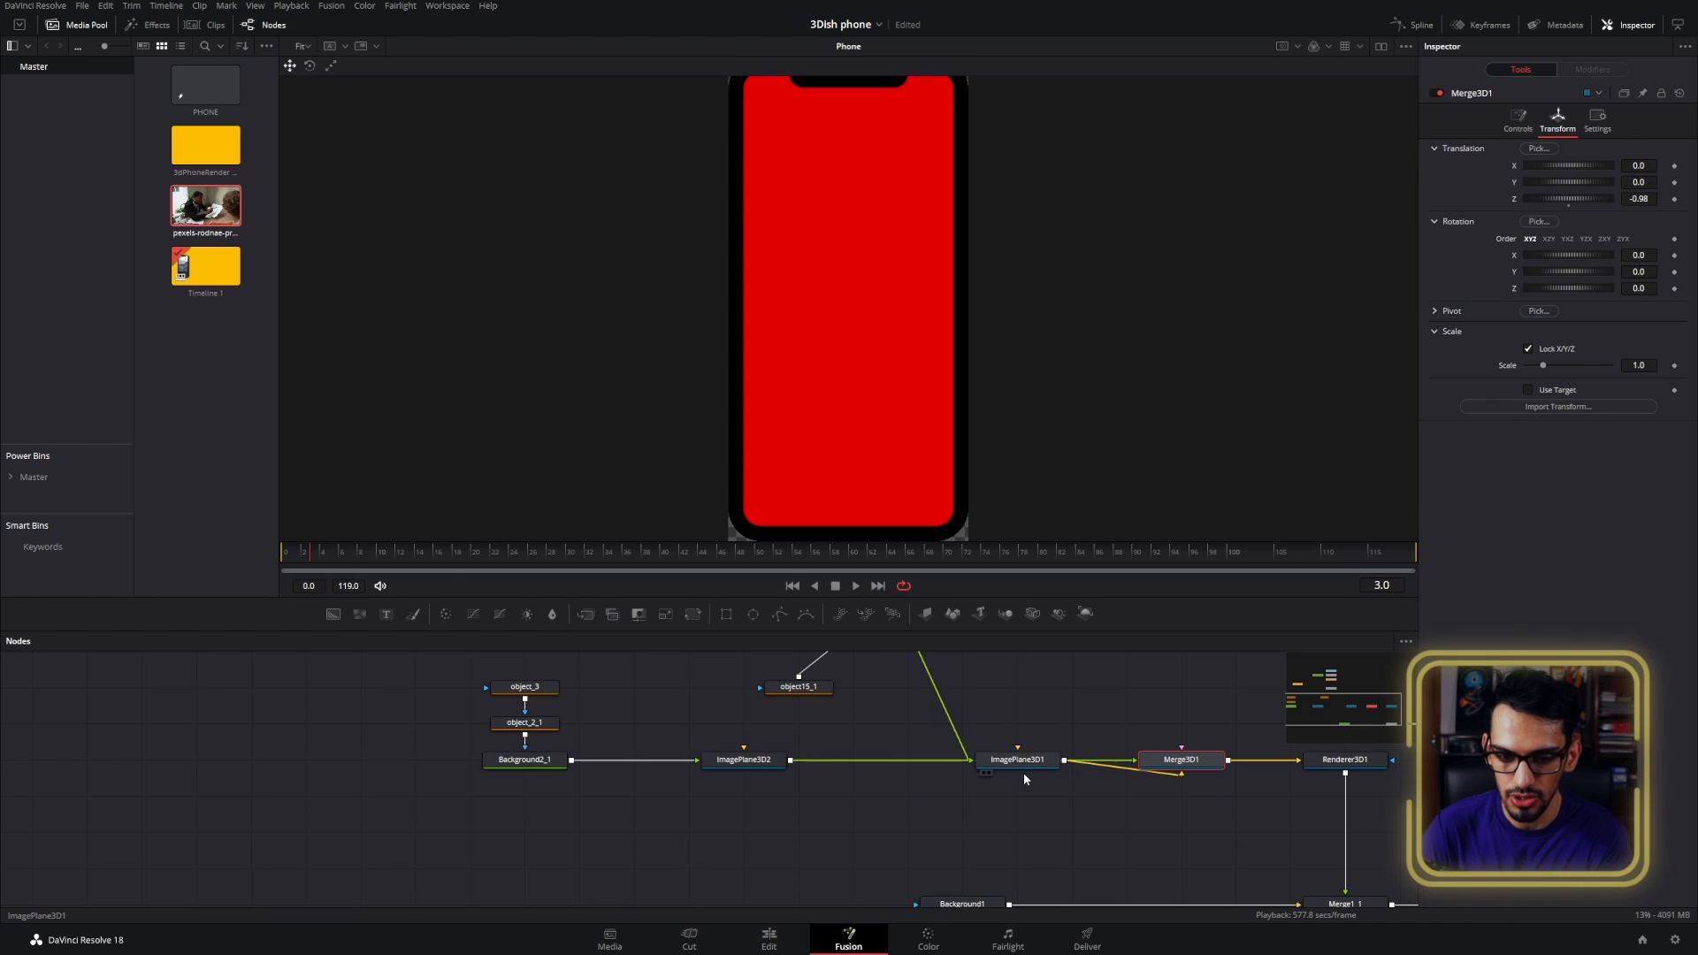
drag(788, 763, 788, 797)
click(1182, 767)
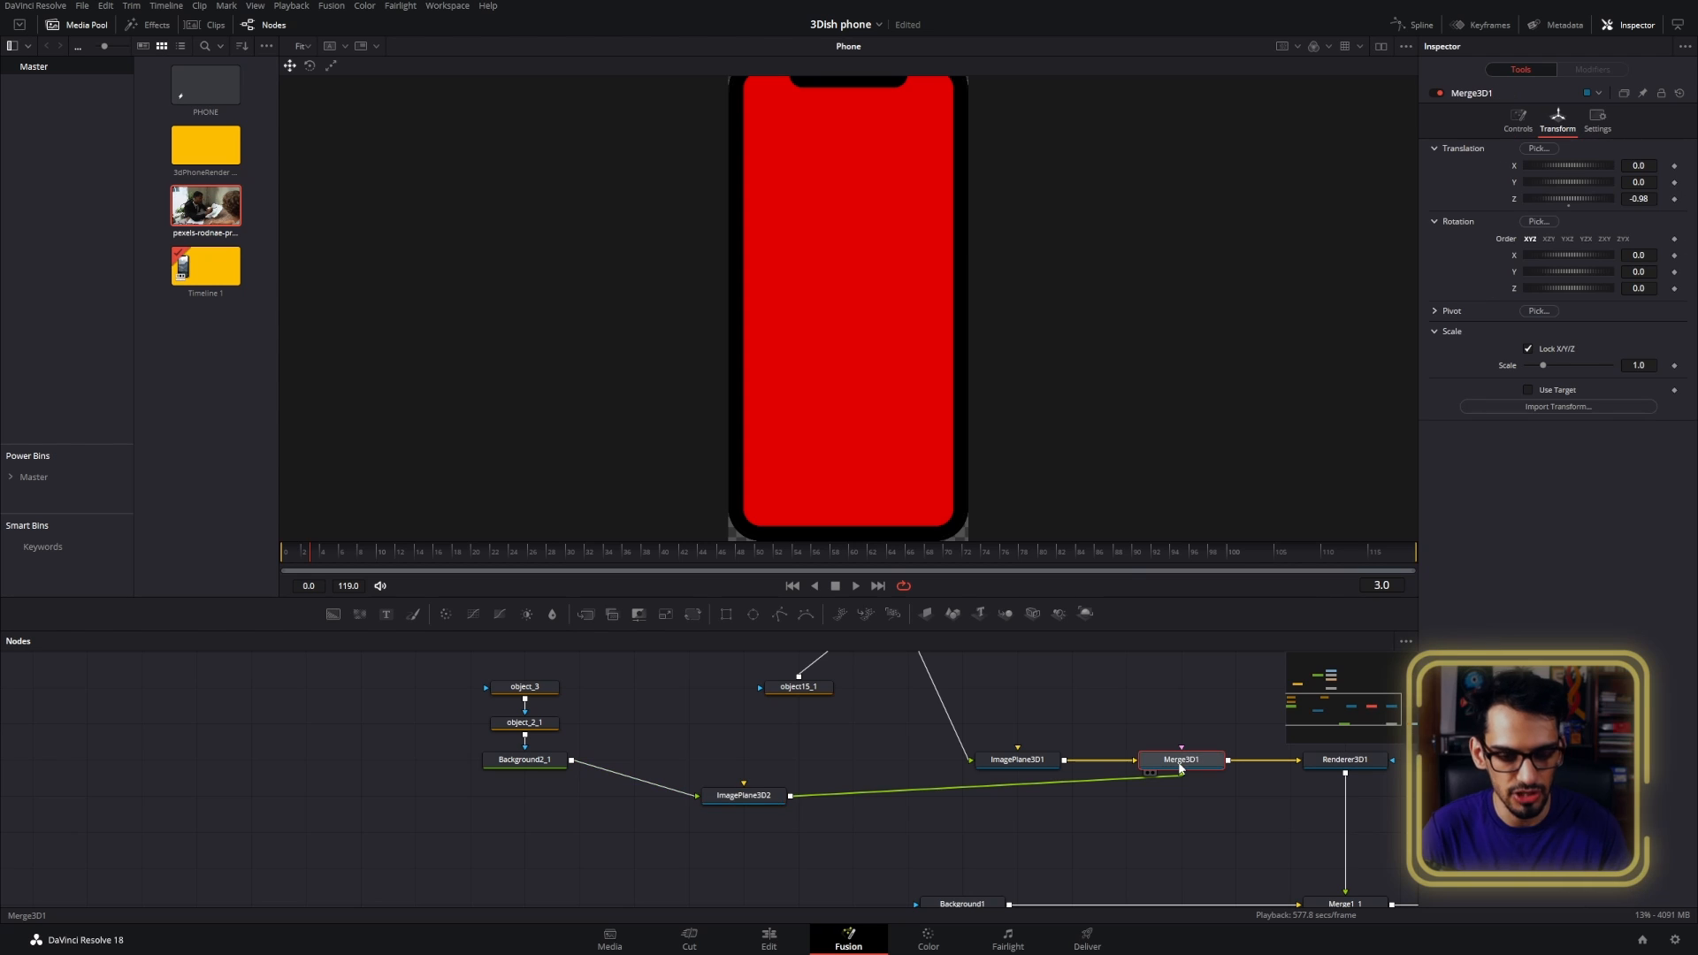
- Display Merge3D1 in the viewer and move ImagePlane3D2 back along Z by about 0.35, behind the phone's front
key(2)
drag(784, 291, 846, 295)
click(736, 796)
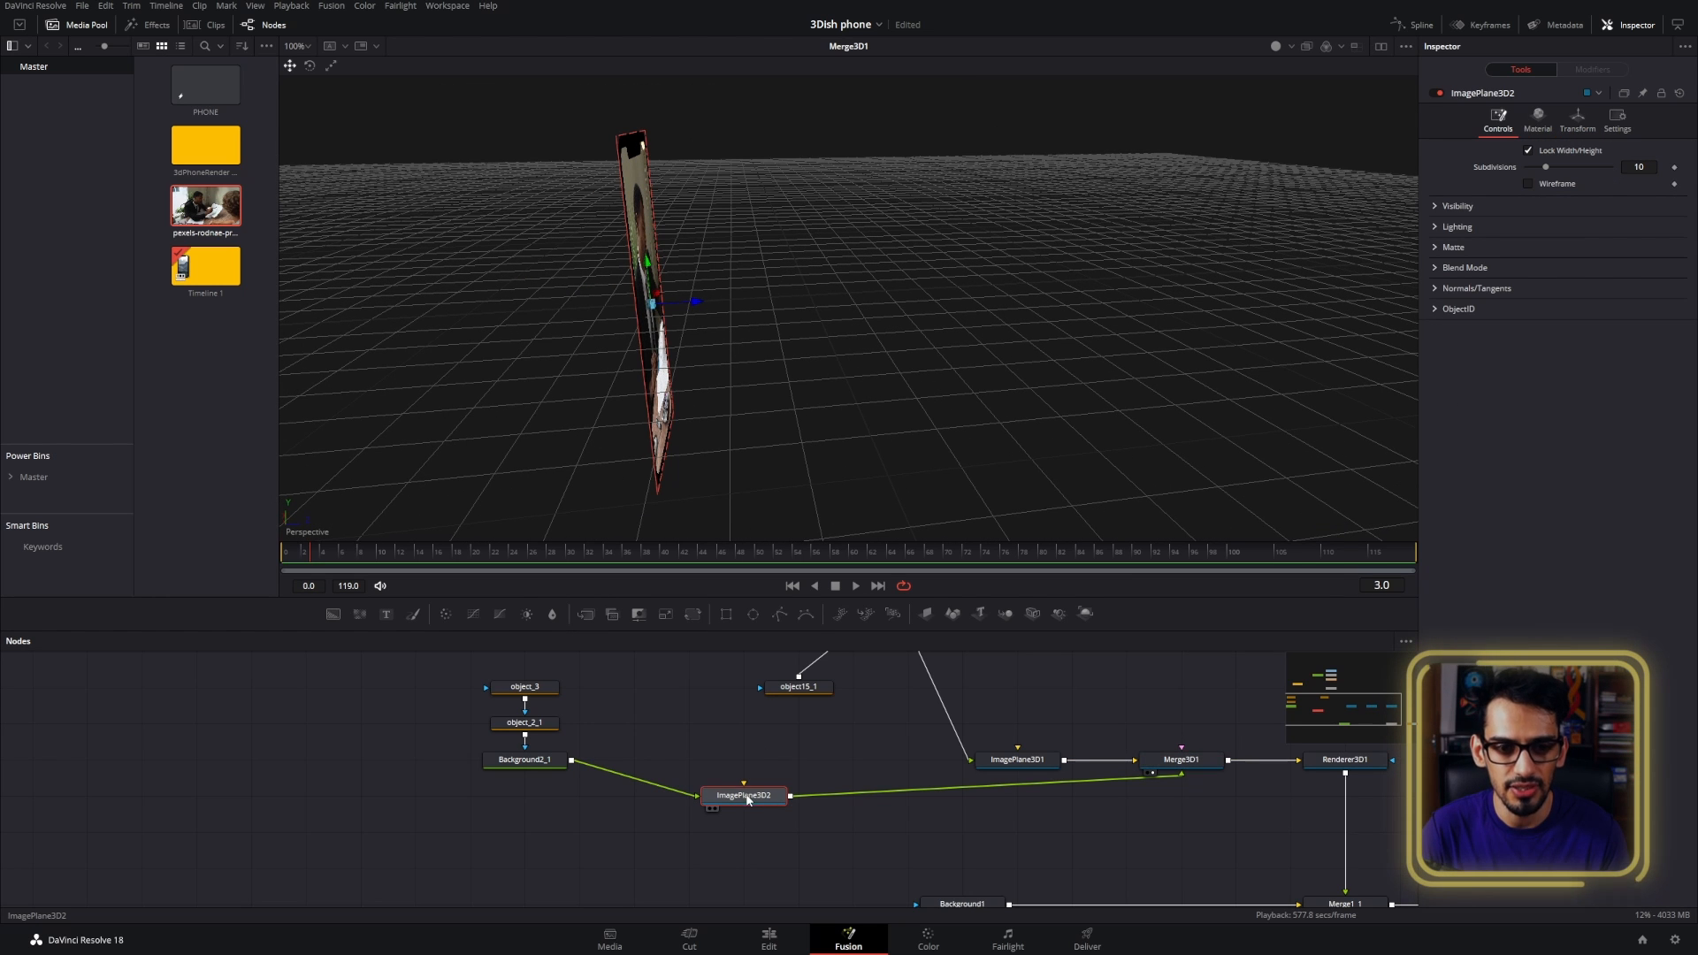
drag(693, 306, 885, 319)
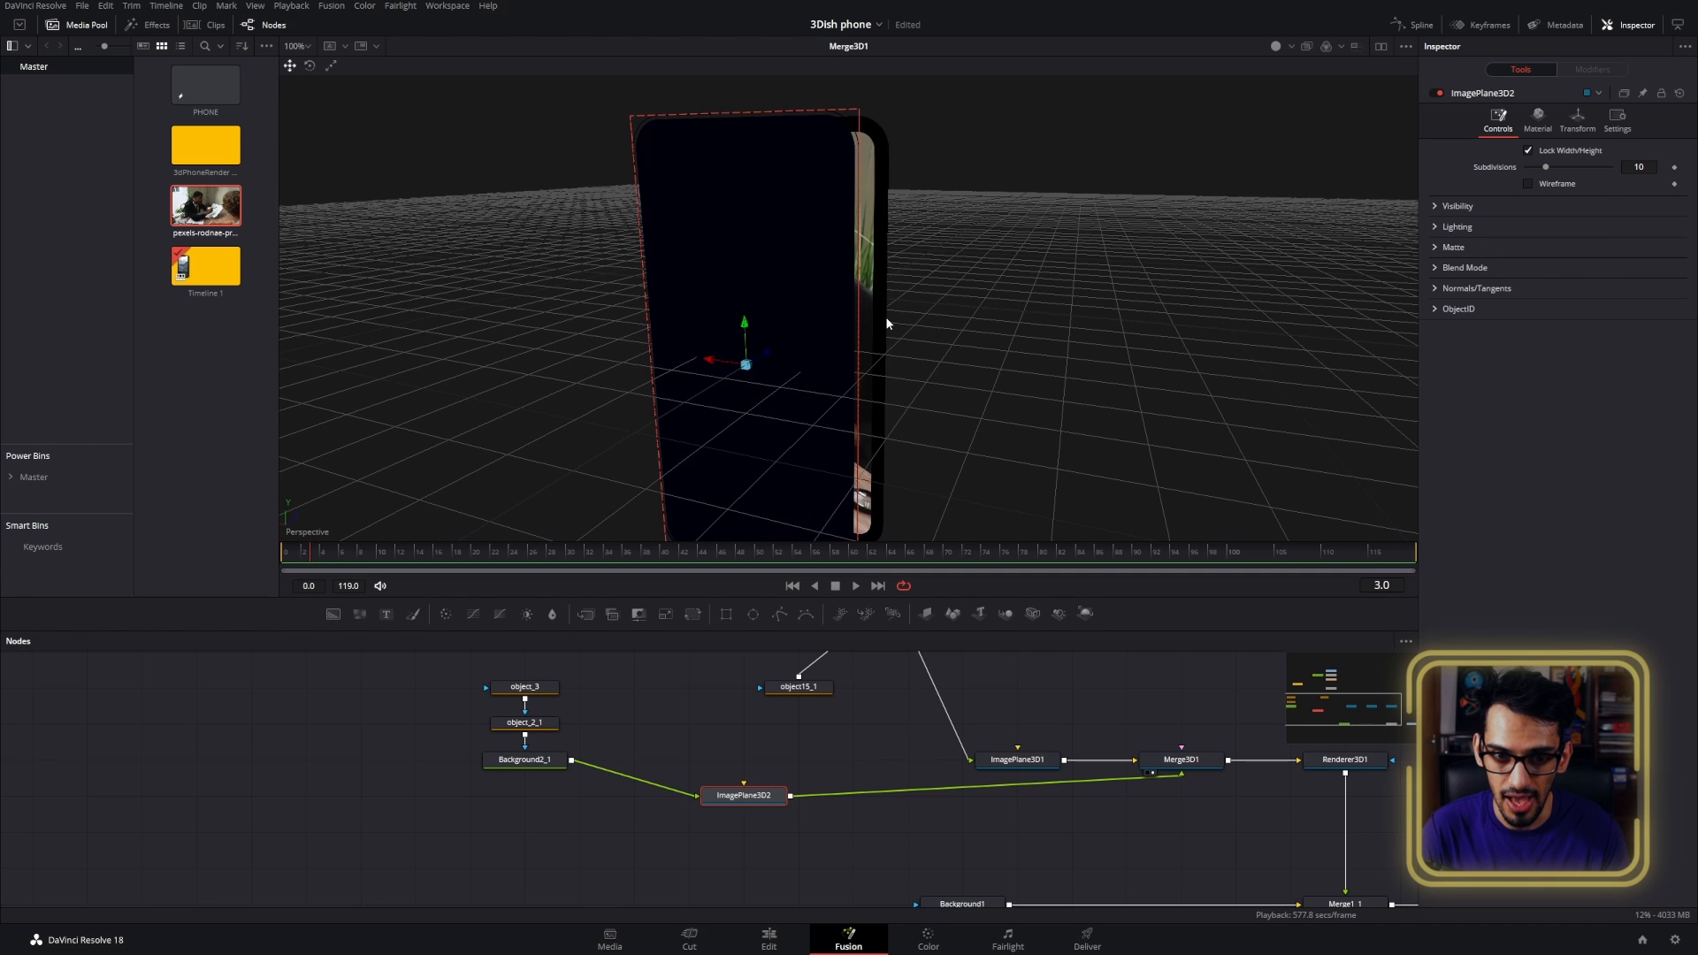
drag(993, 298, 918, 303)
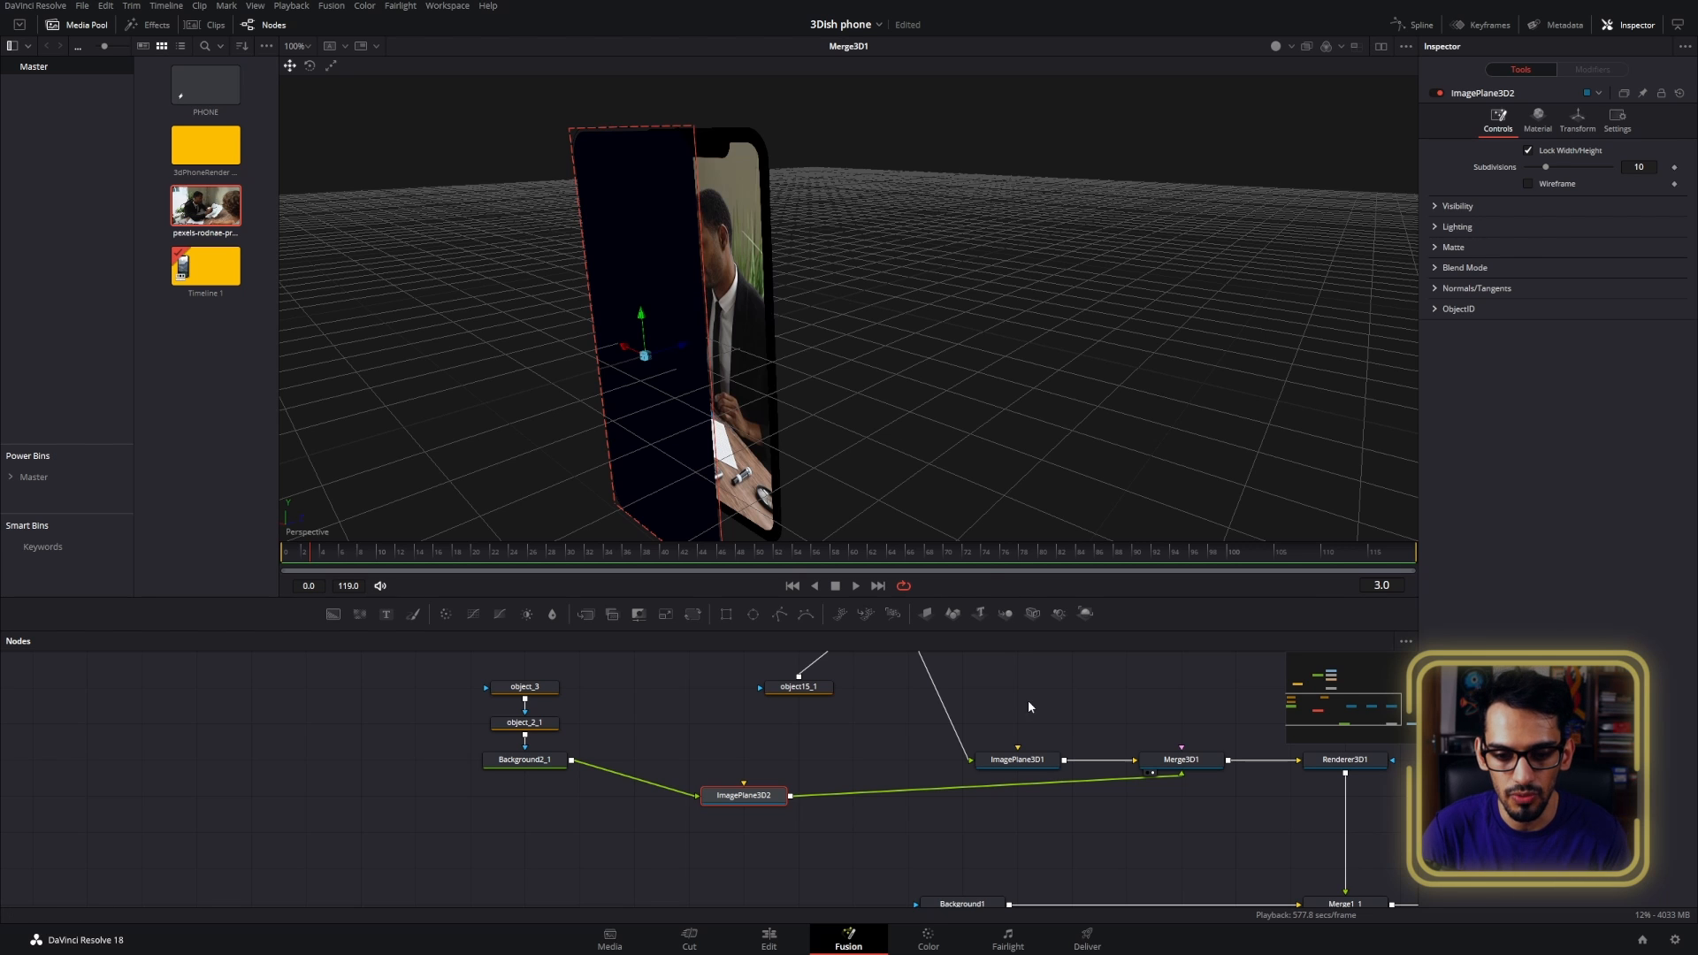
- Try culling the front faces and the back faces of ImagePlane3D1, and clear both options
click(1018, 760)
drag(1208, 391, 1000, 276)
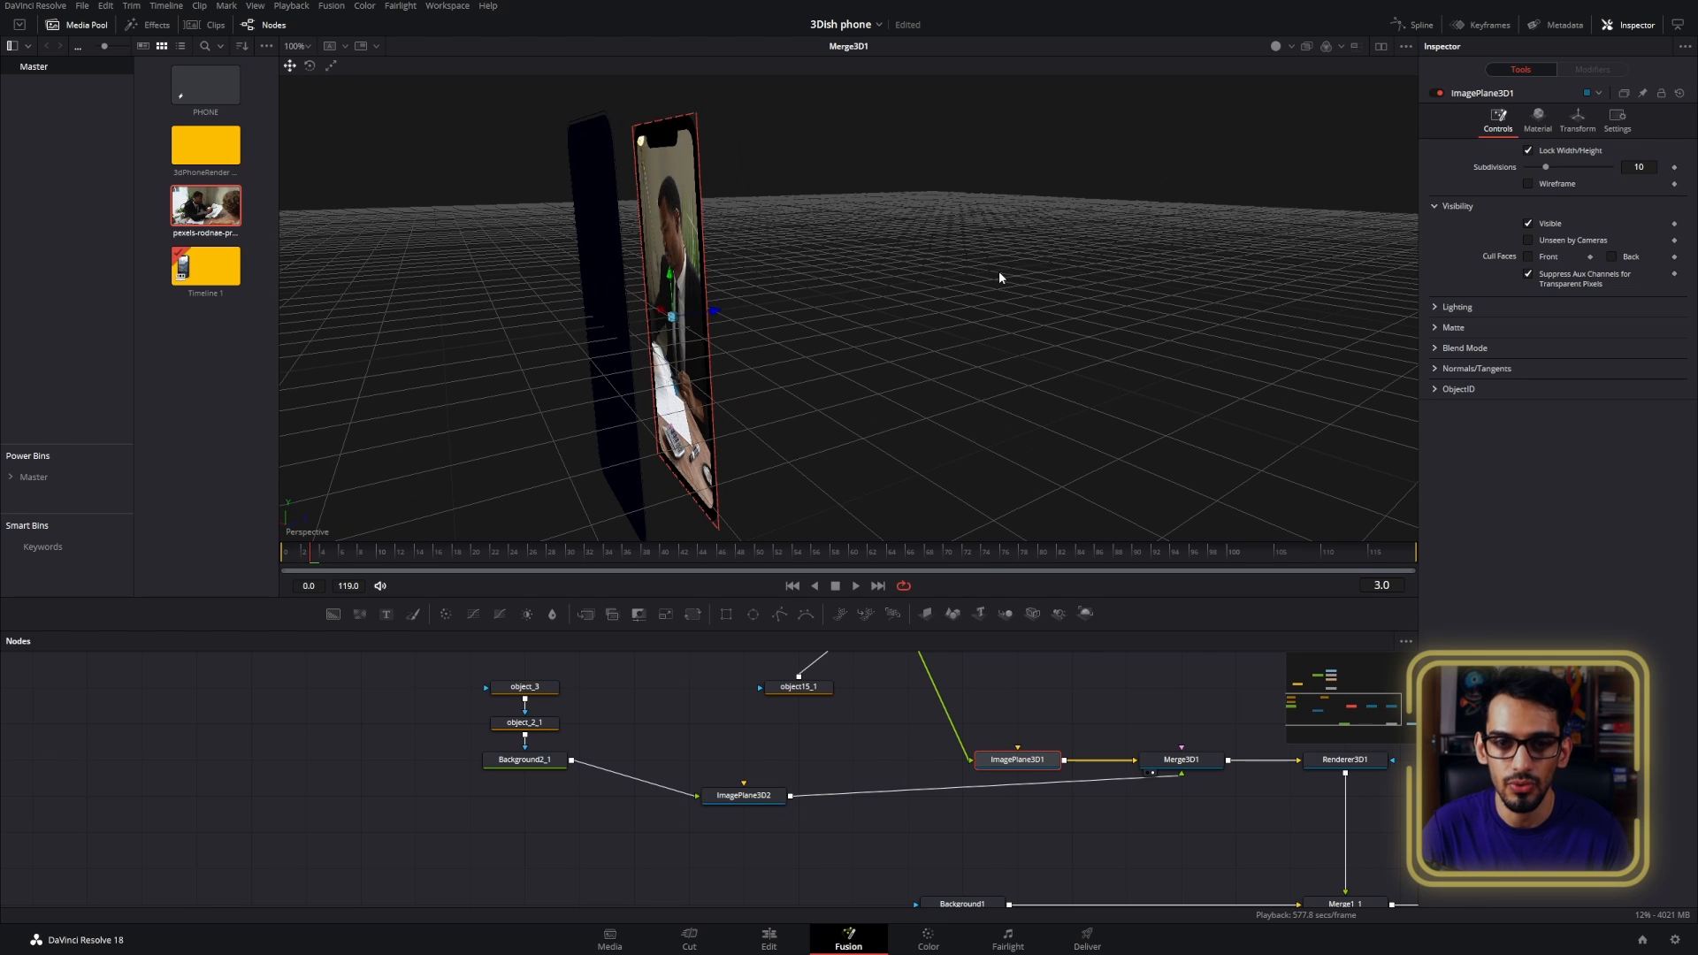
click(1528, 256)
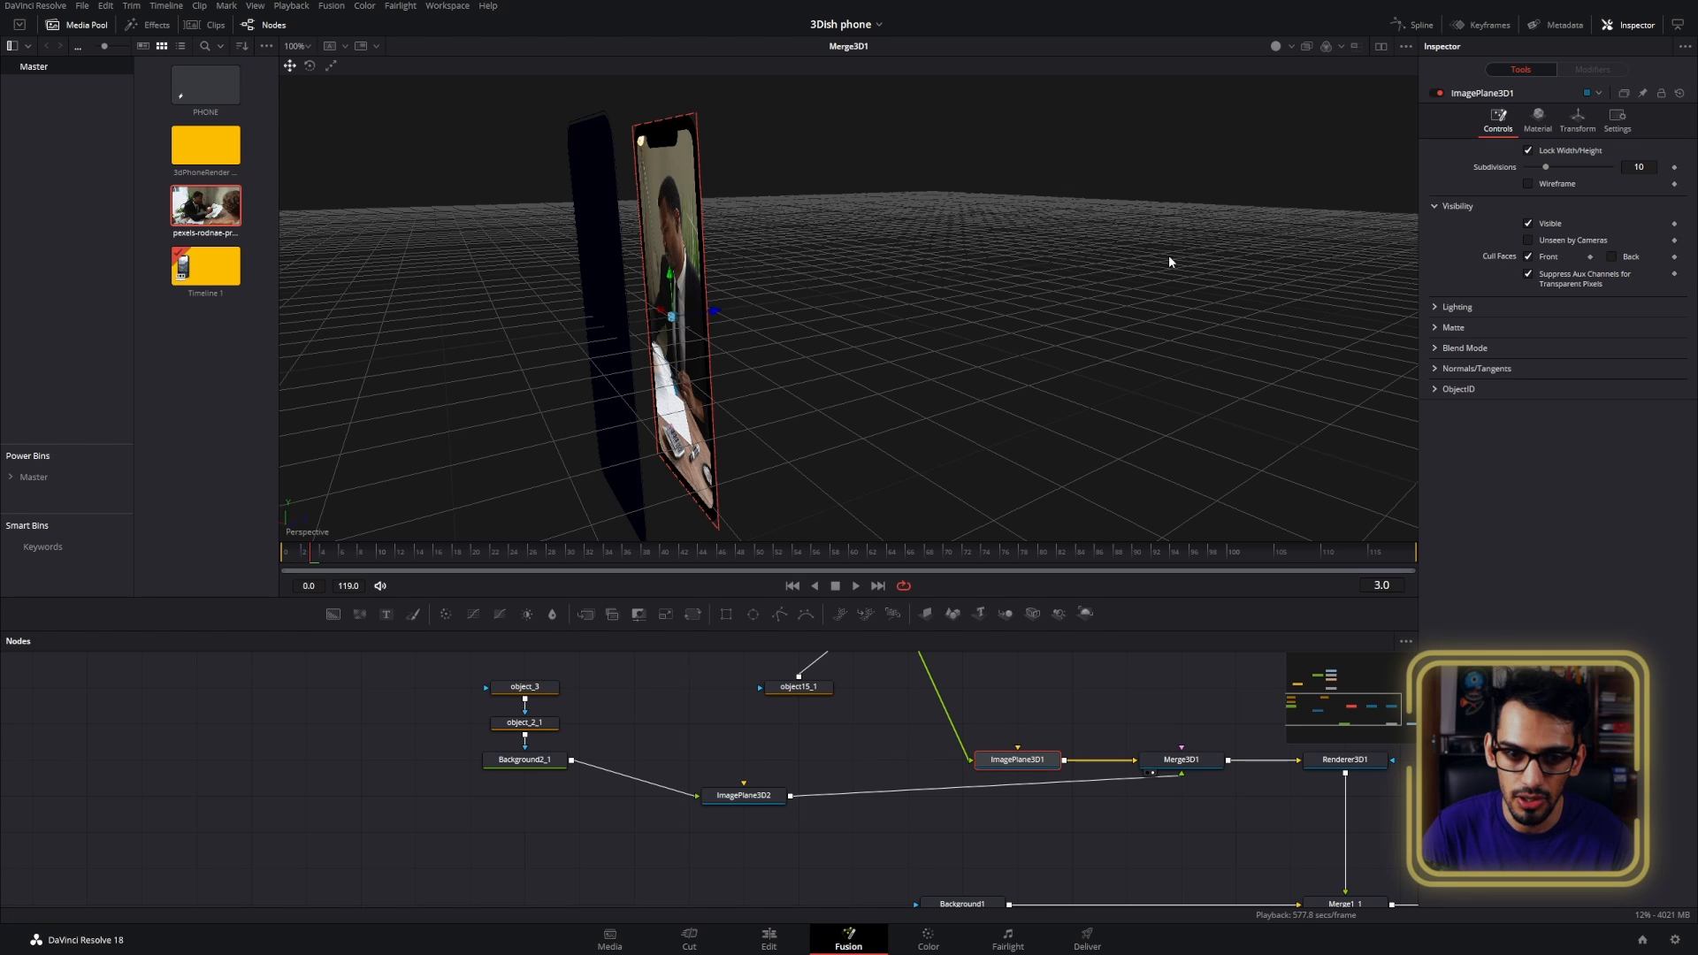
drag(1170, 254, 425, 273)
click(1611, 257)
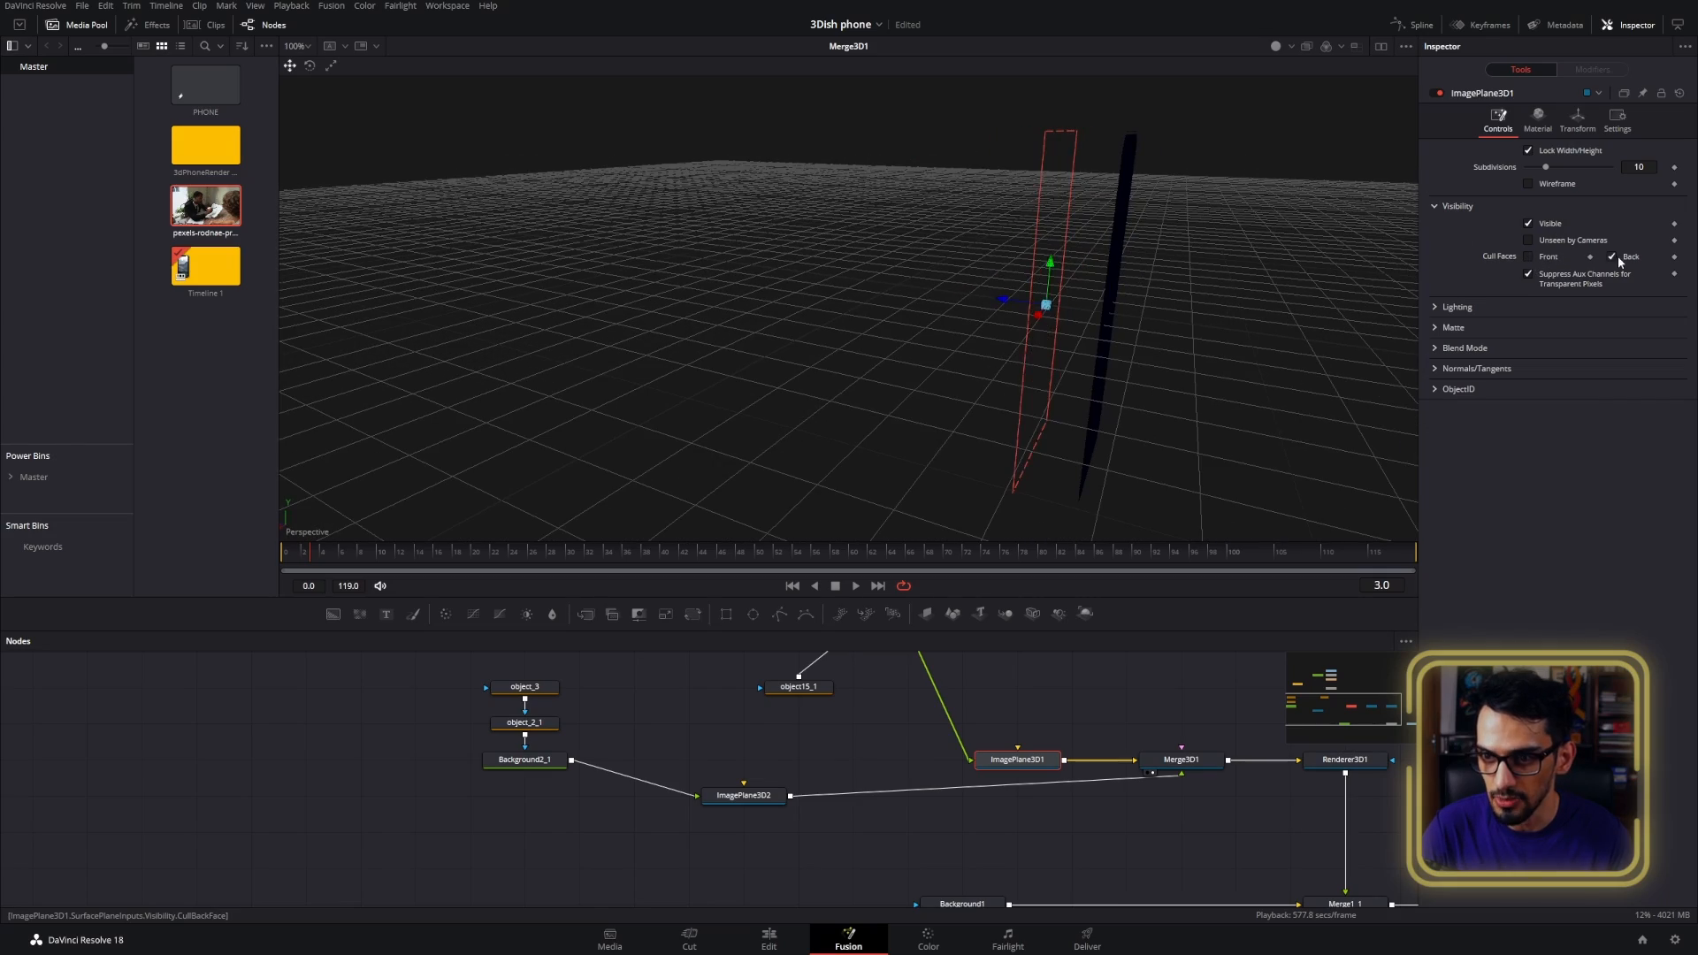
drag(1380, 293, 943, 302)
drag(1066, 324, 1035, 322)
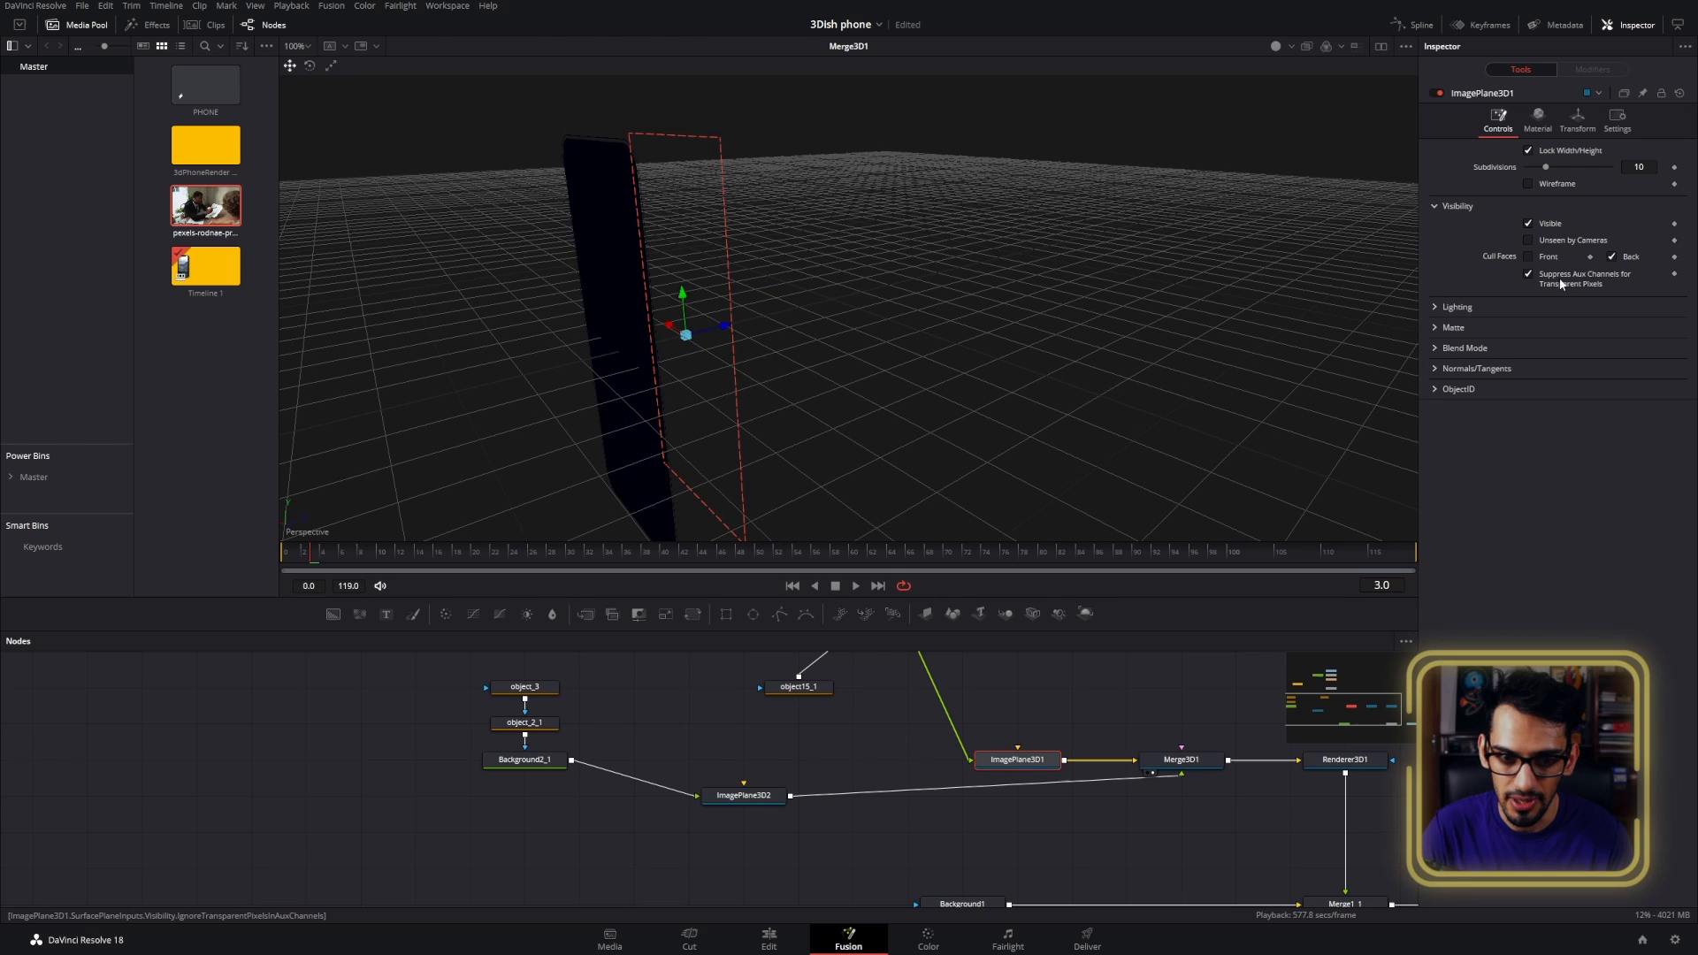
click(1631, 256)
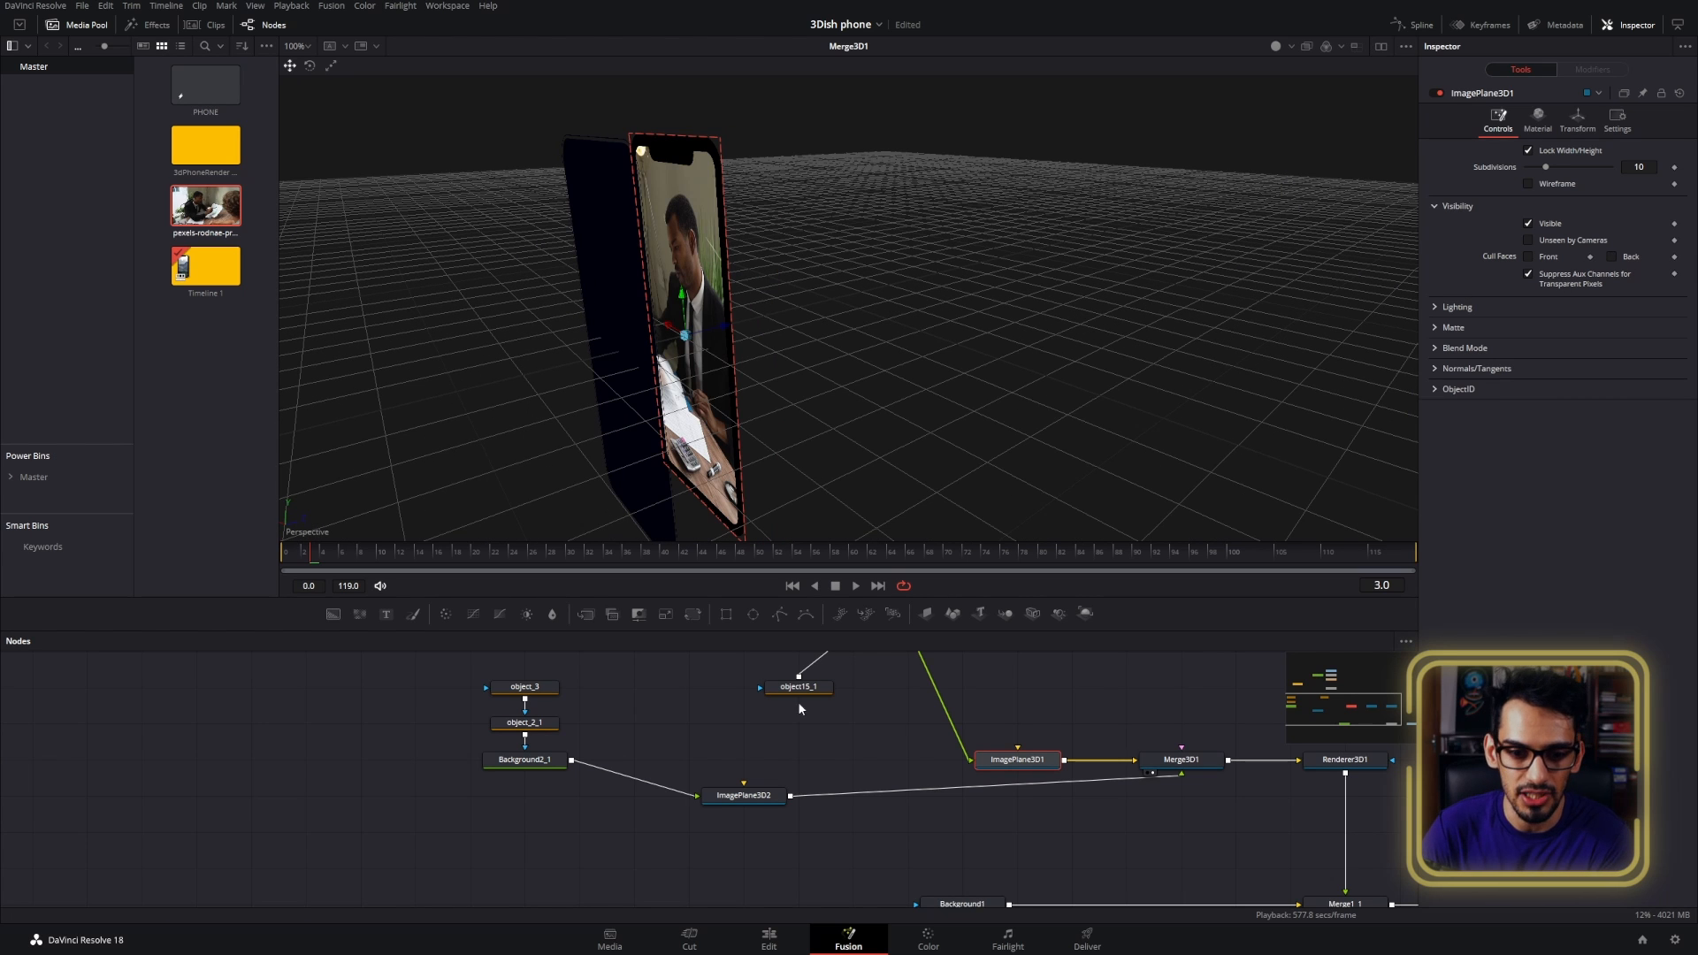
- Set ImagePlane3D2's Z translation to -0.001 so that it sits just behind the phone's front plane
click(713, 805)
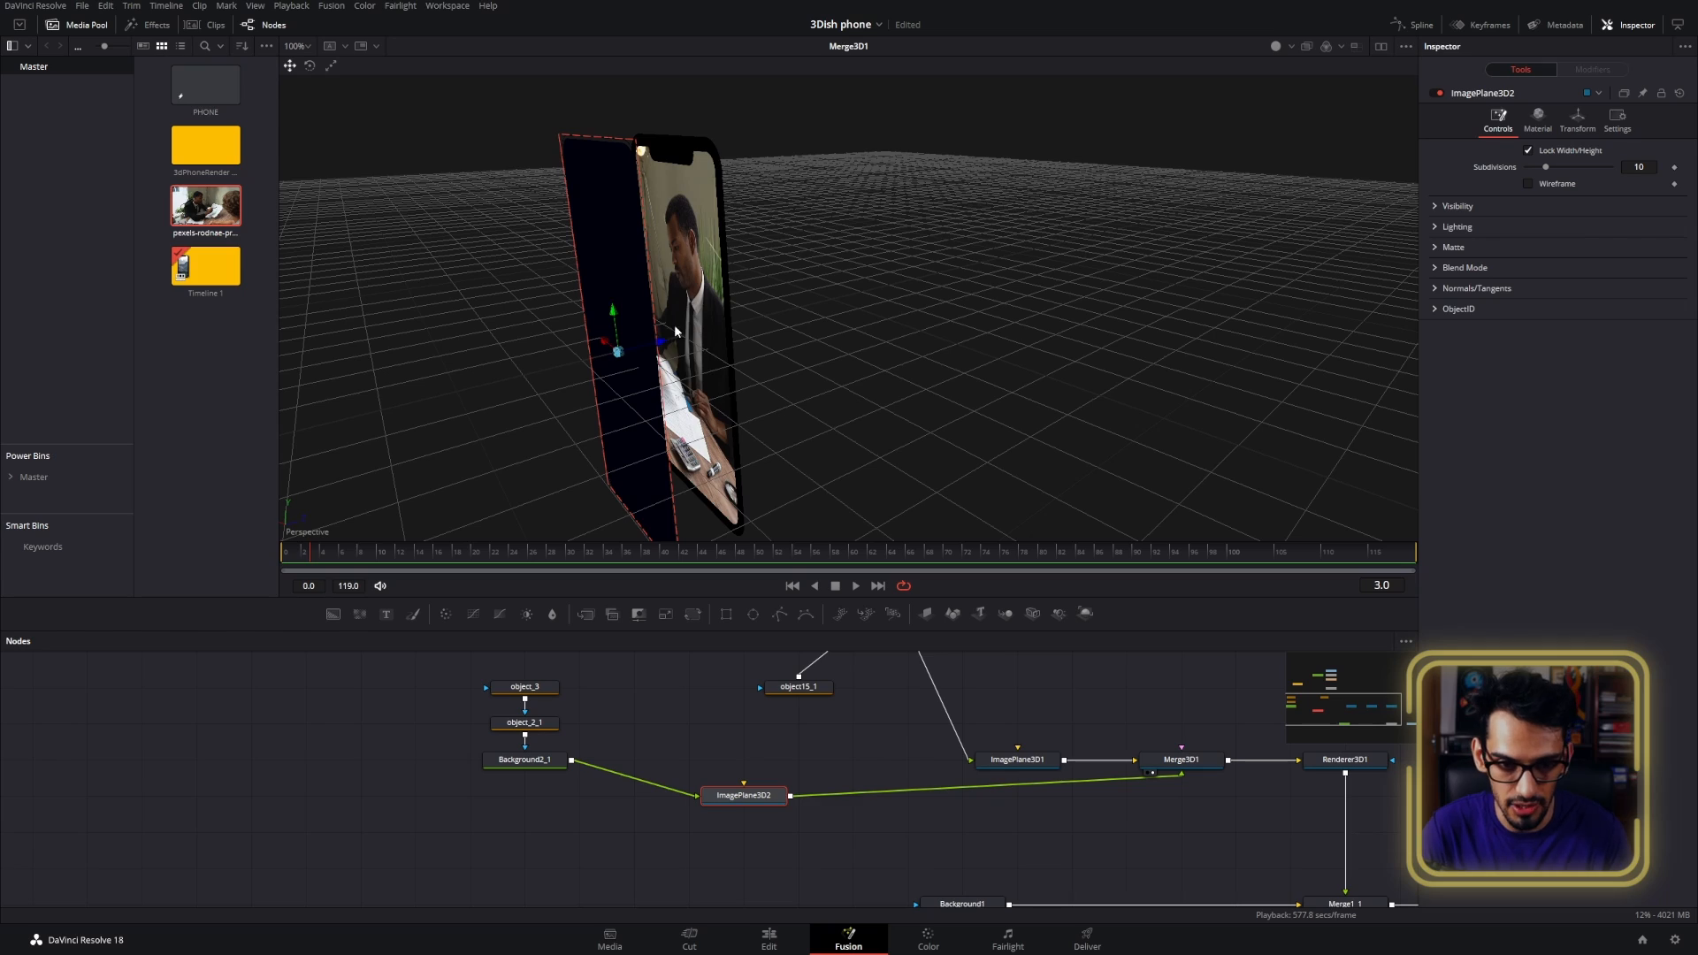
drag(675, 331, 841, 311)
click(1578, 119)
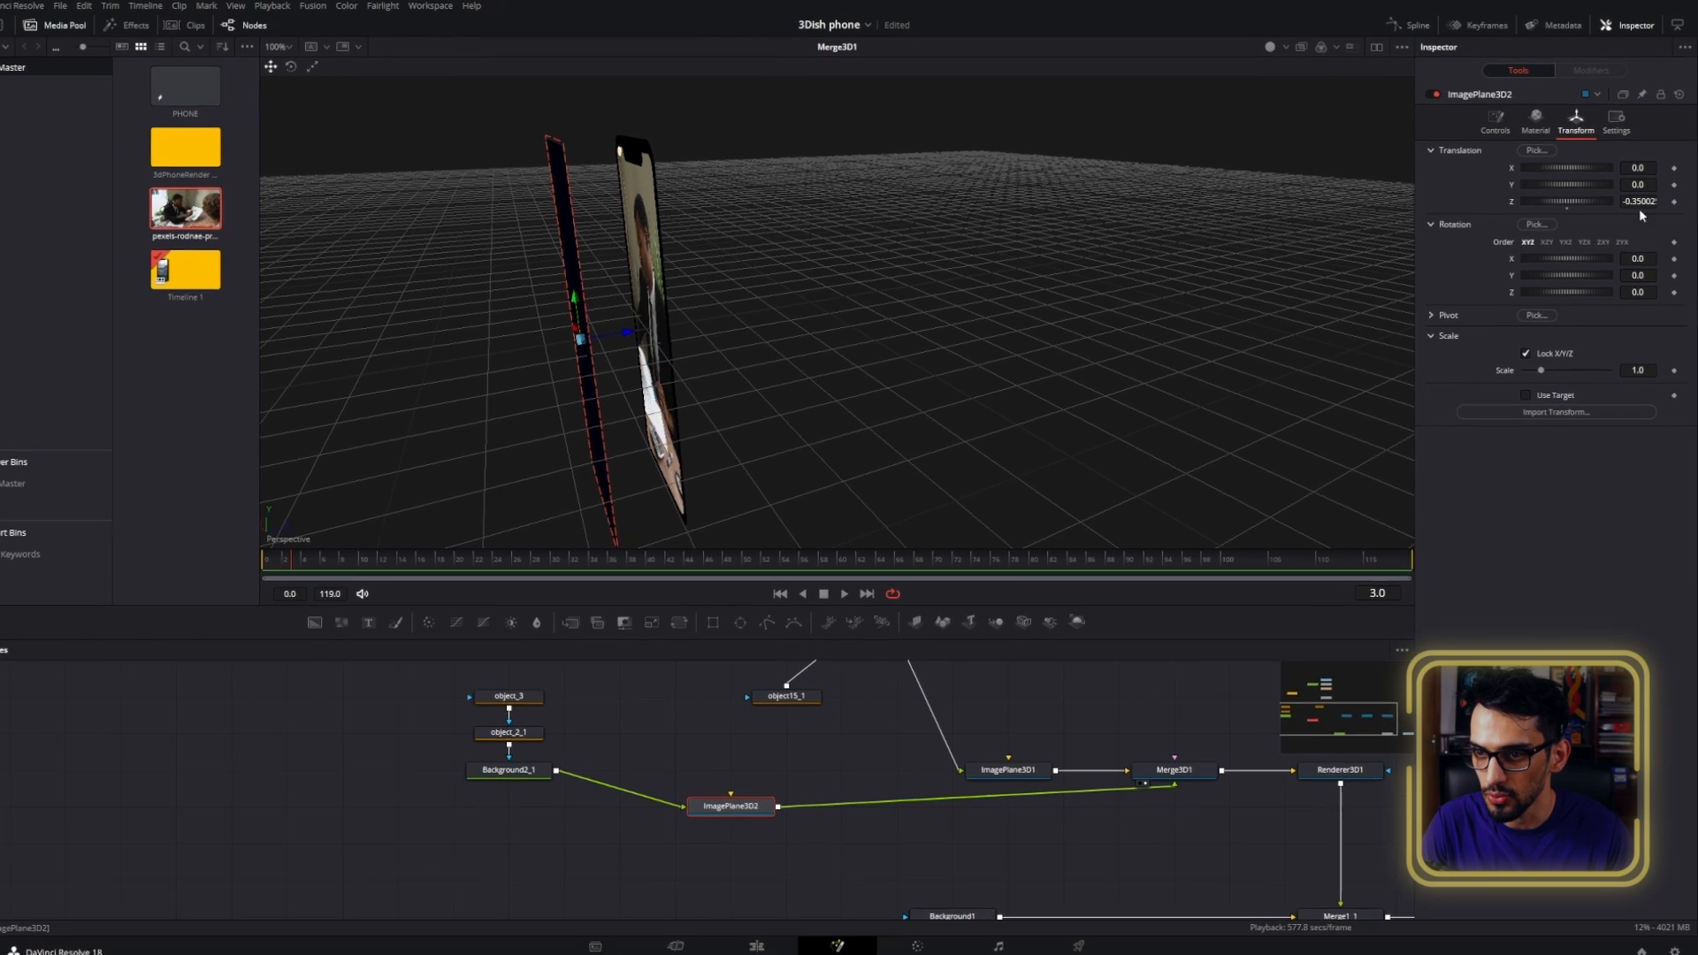
drag(1638, 199, 1648, 200)
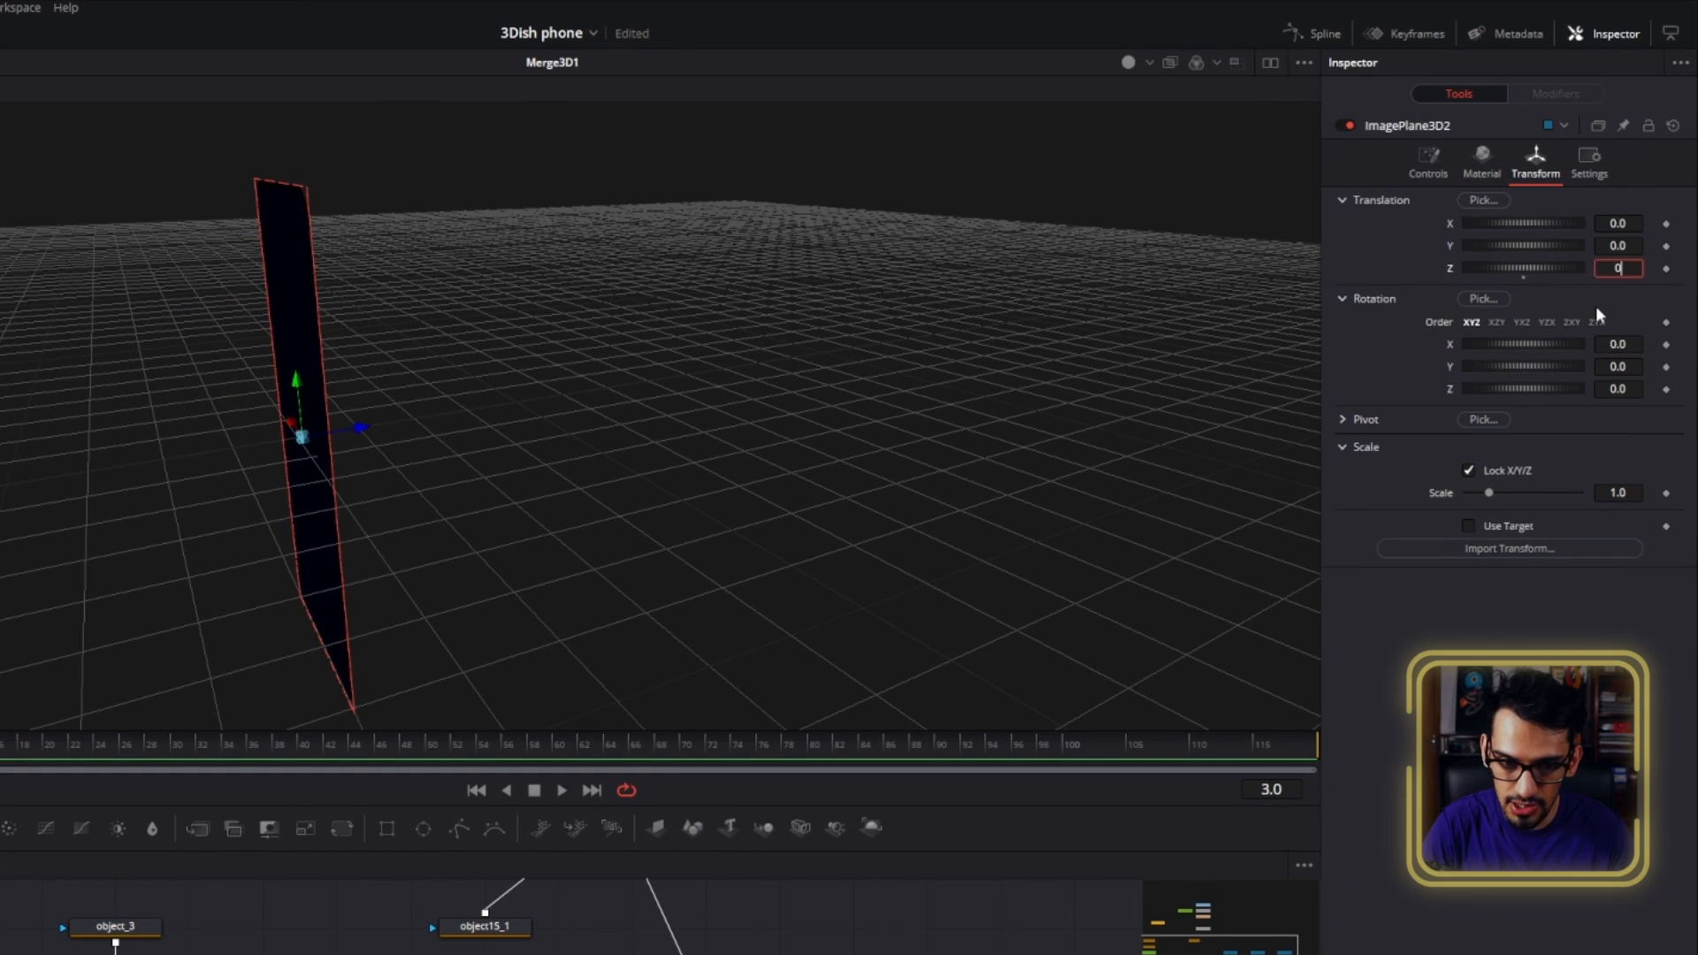
key(Tab)
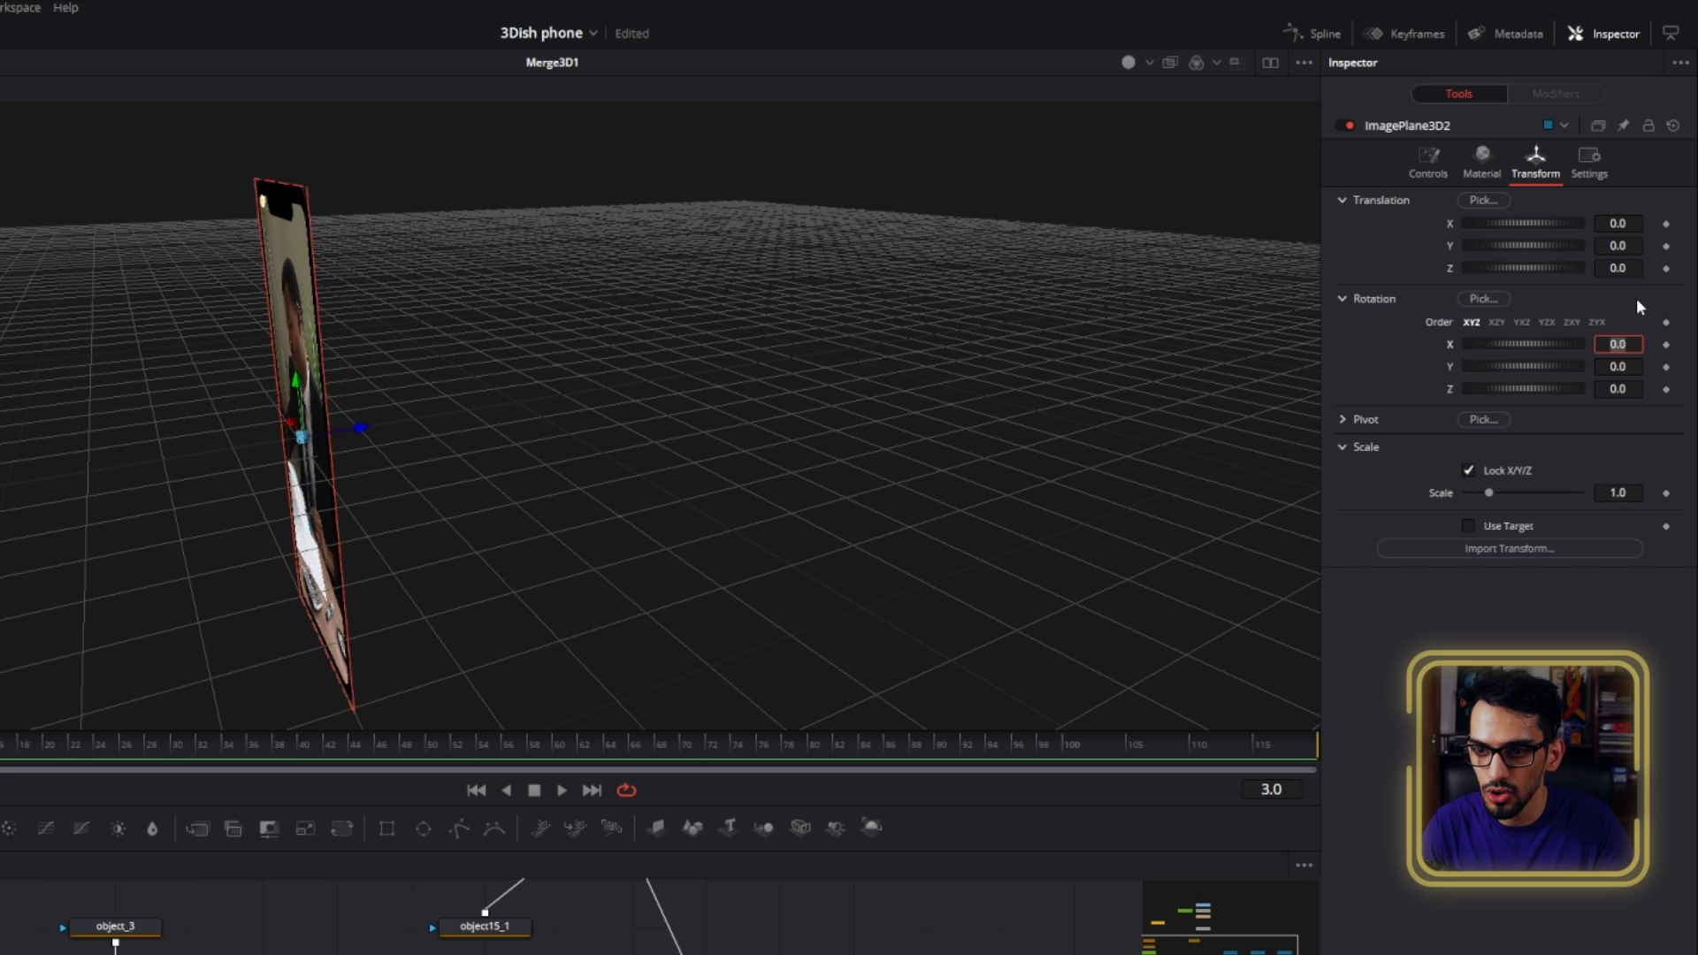
drag(1631, 274, 1627, 275)
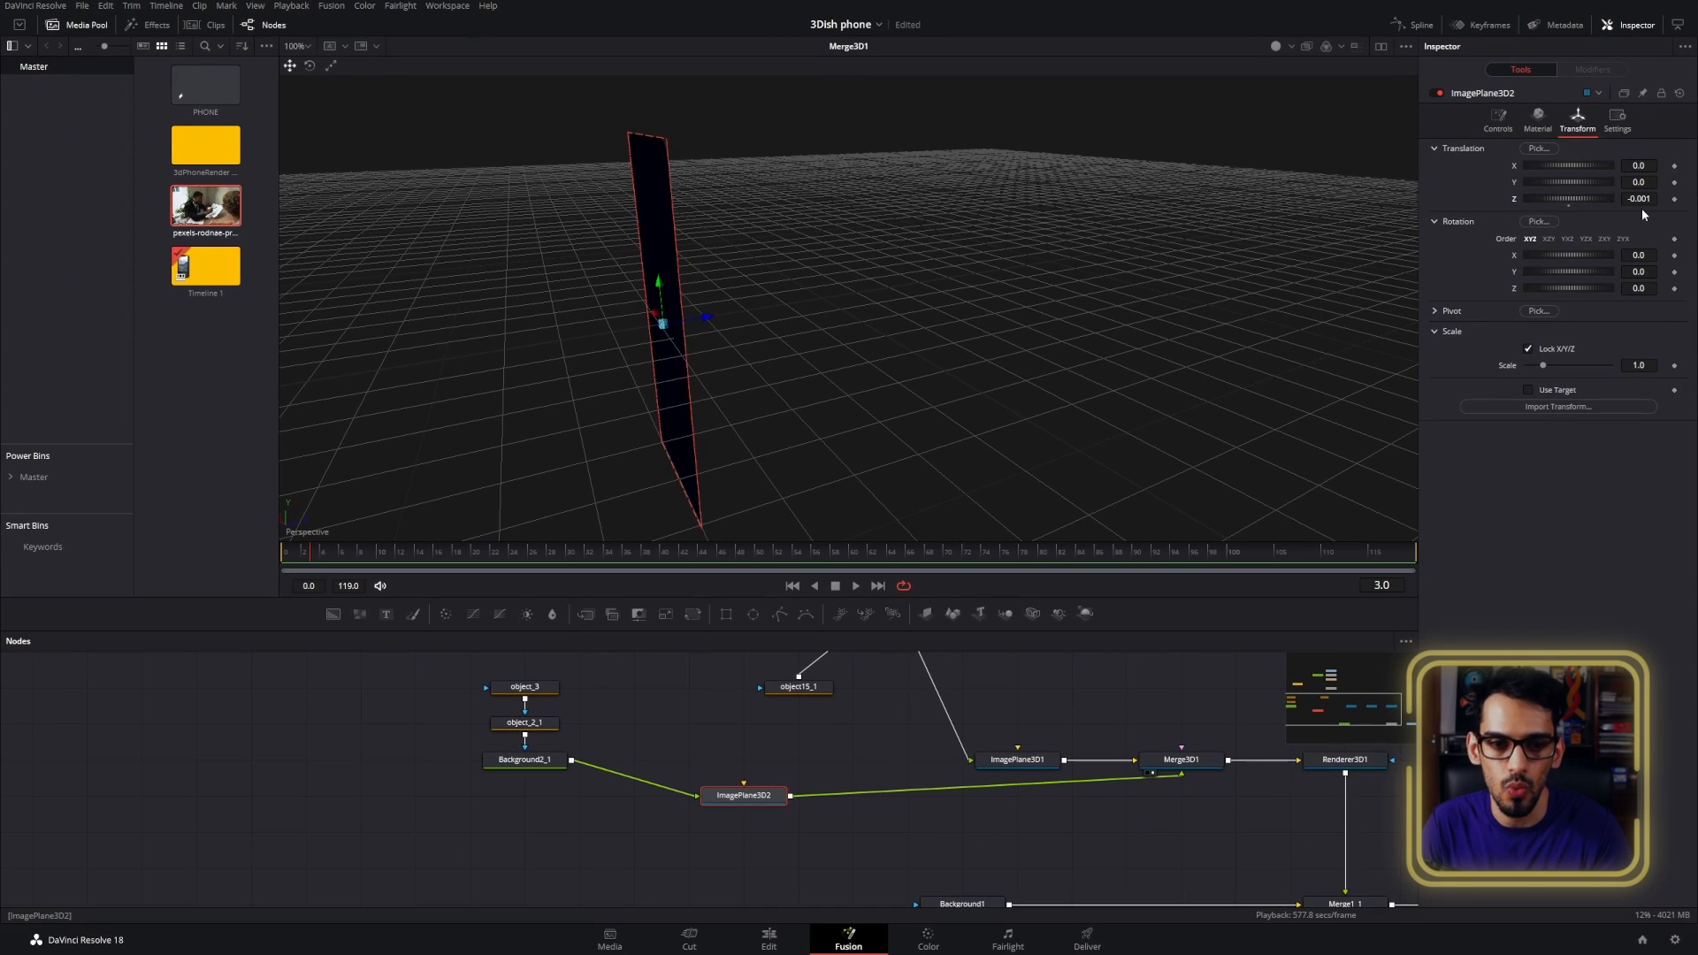
drag(932, 356, 899, 341)
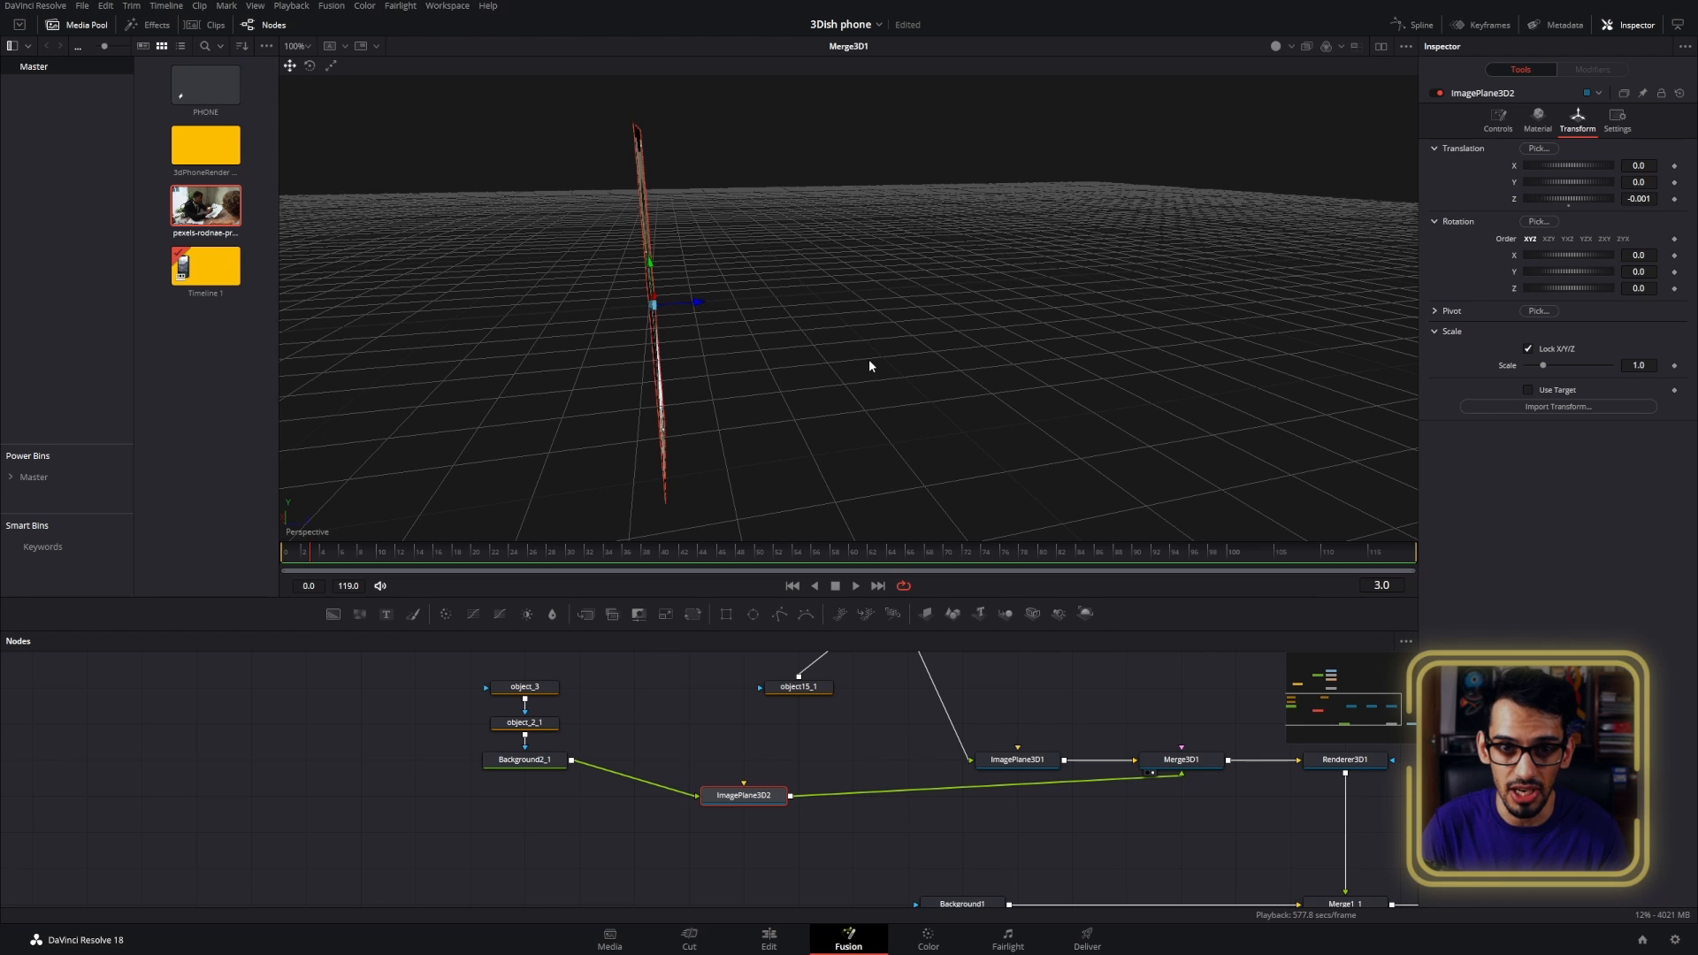
- Insert a Duplicate 3D node between ImagePlane3D2 and Merge3D1 and set its last copy to 10
drag(715, 799, 661, 797)
key(shift+space)
text(TRANS)
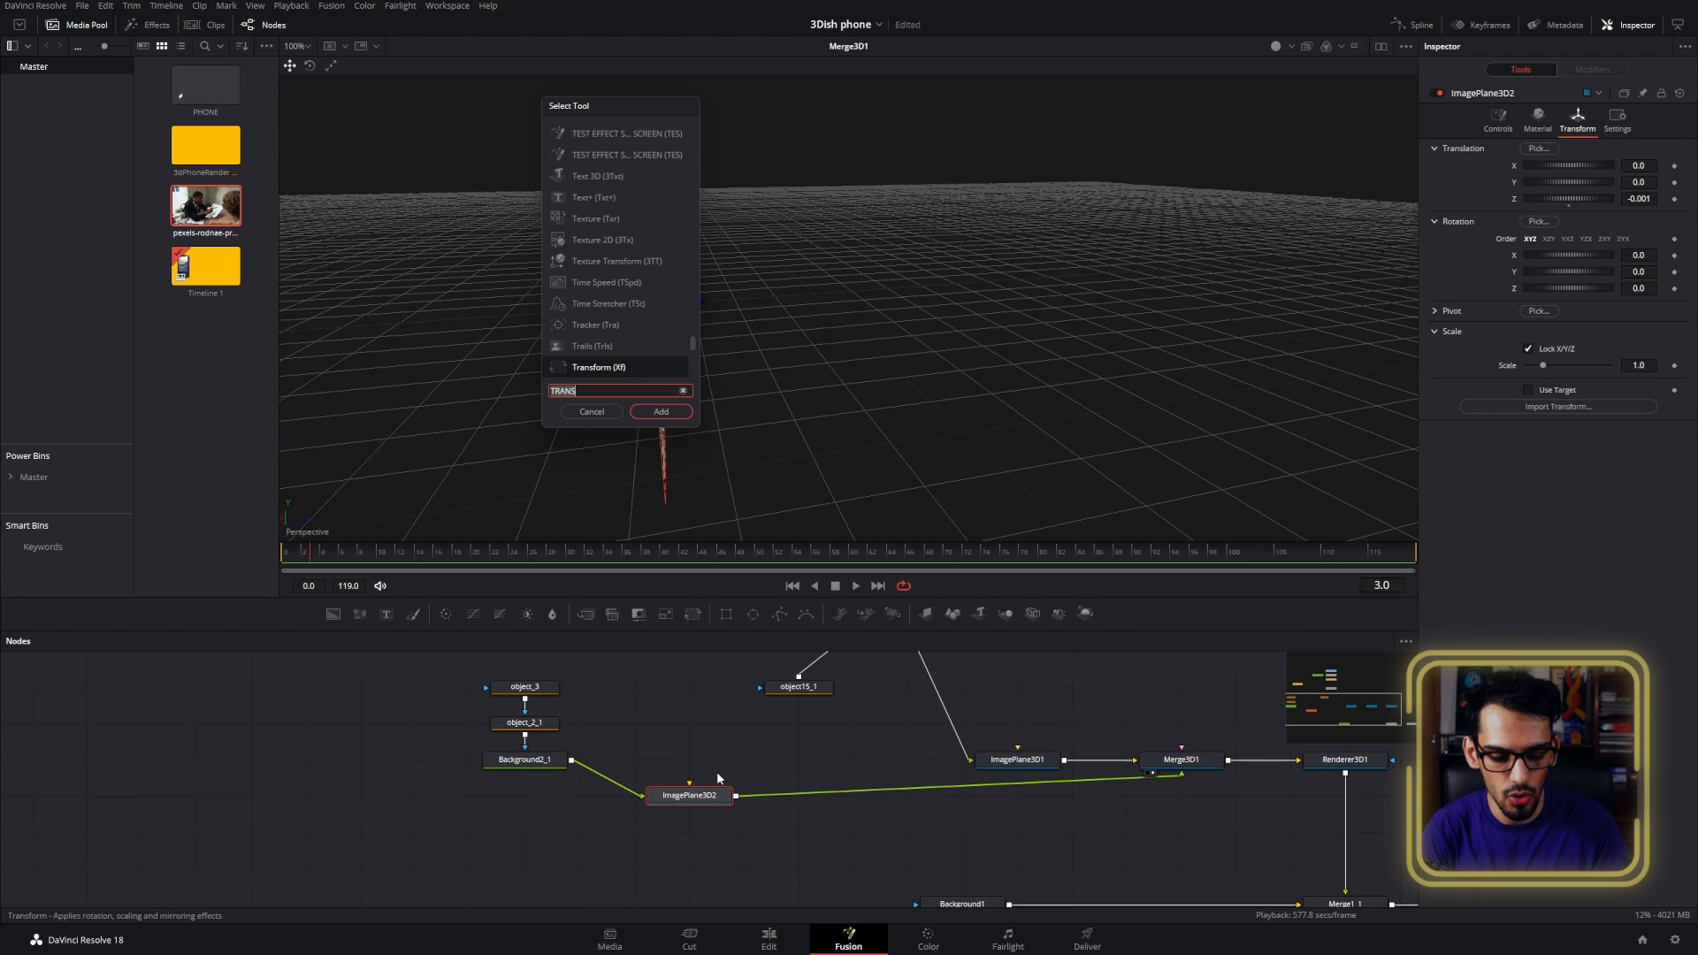
key(BackSpace)
key(BackSpace)
key(BackSpace)
key(BackSpace)
key(BackSpace)
text(do)
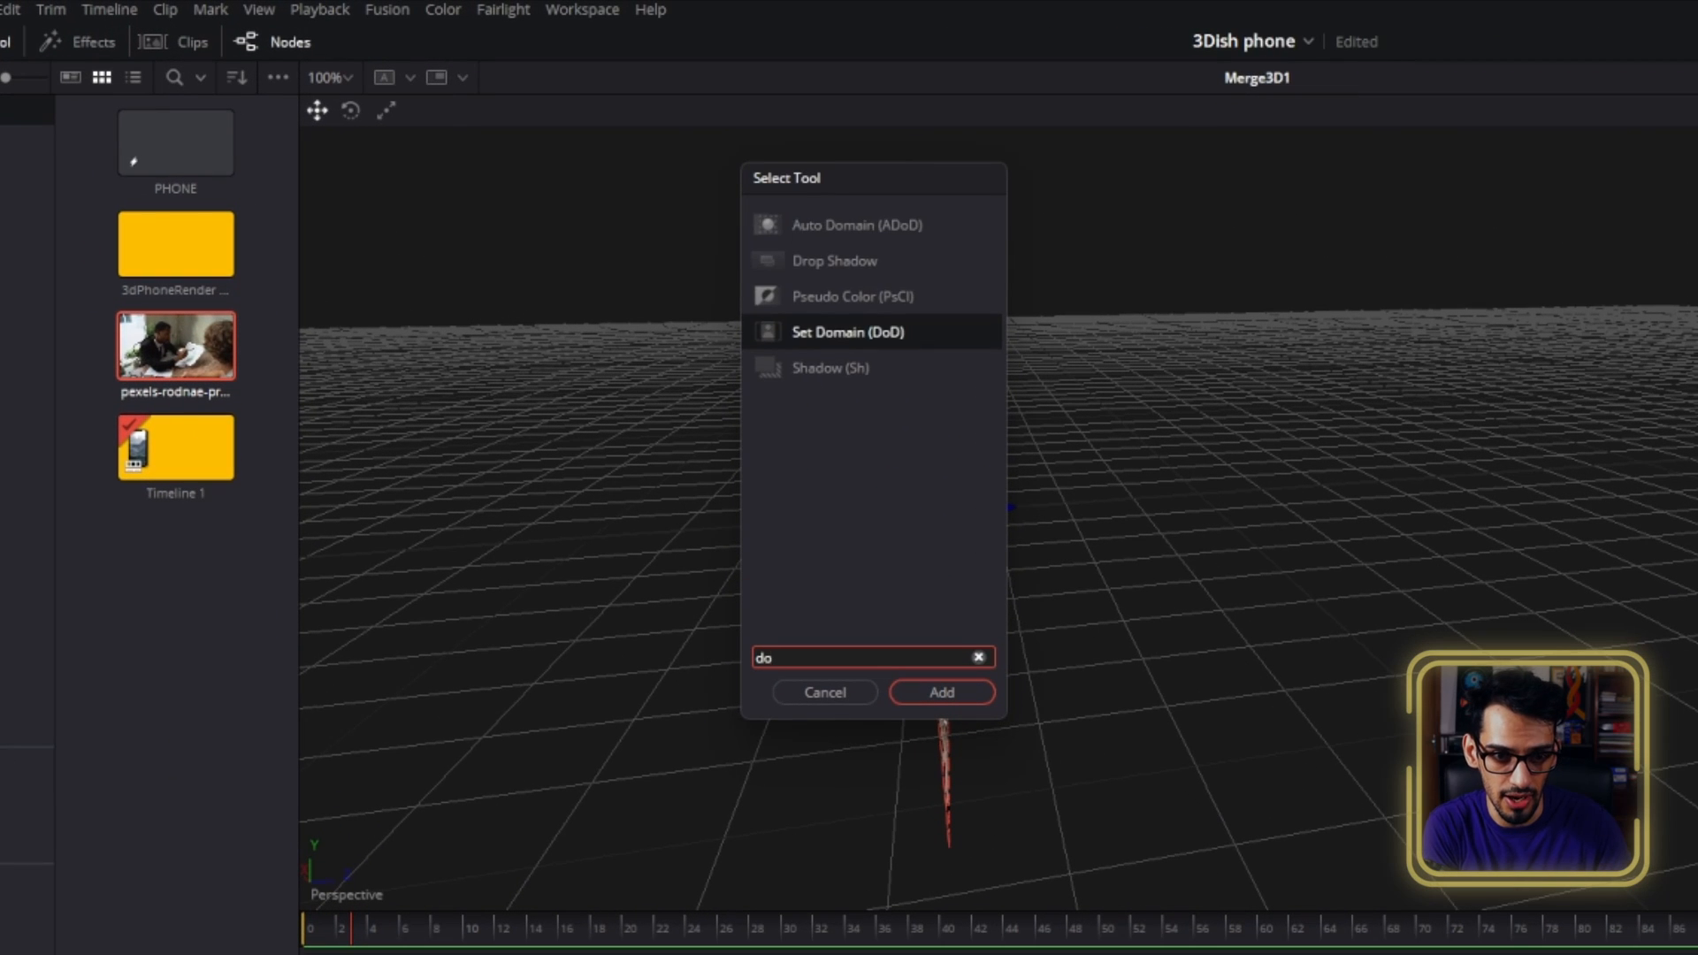
key(BackSpace)
text(u)
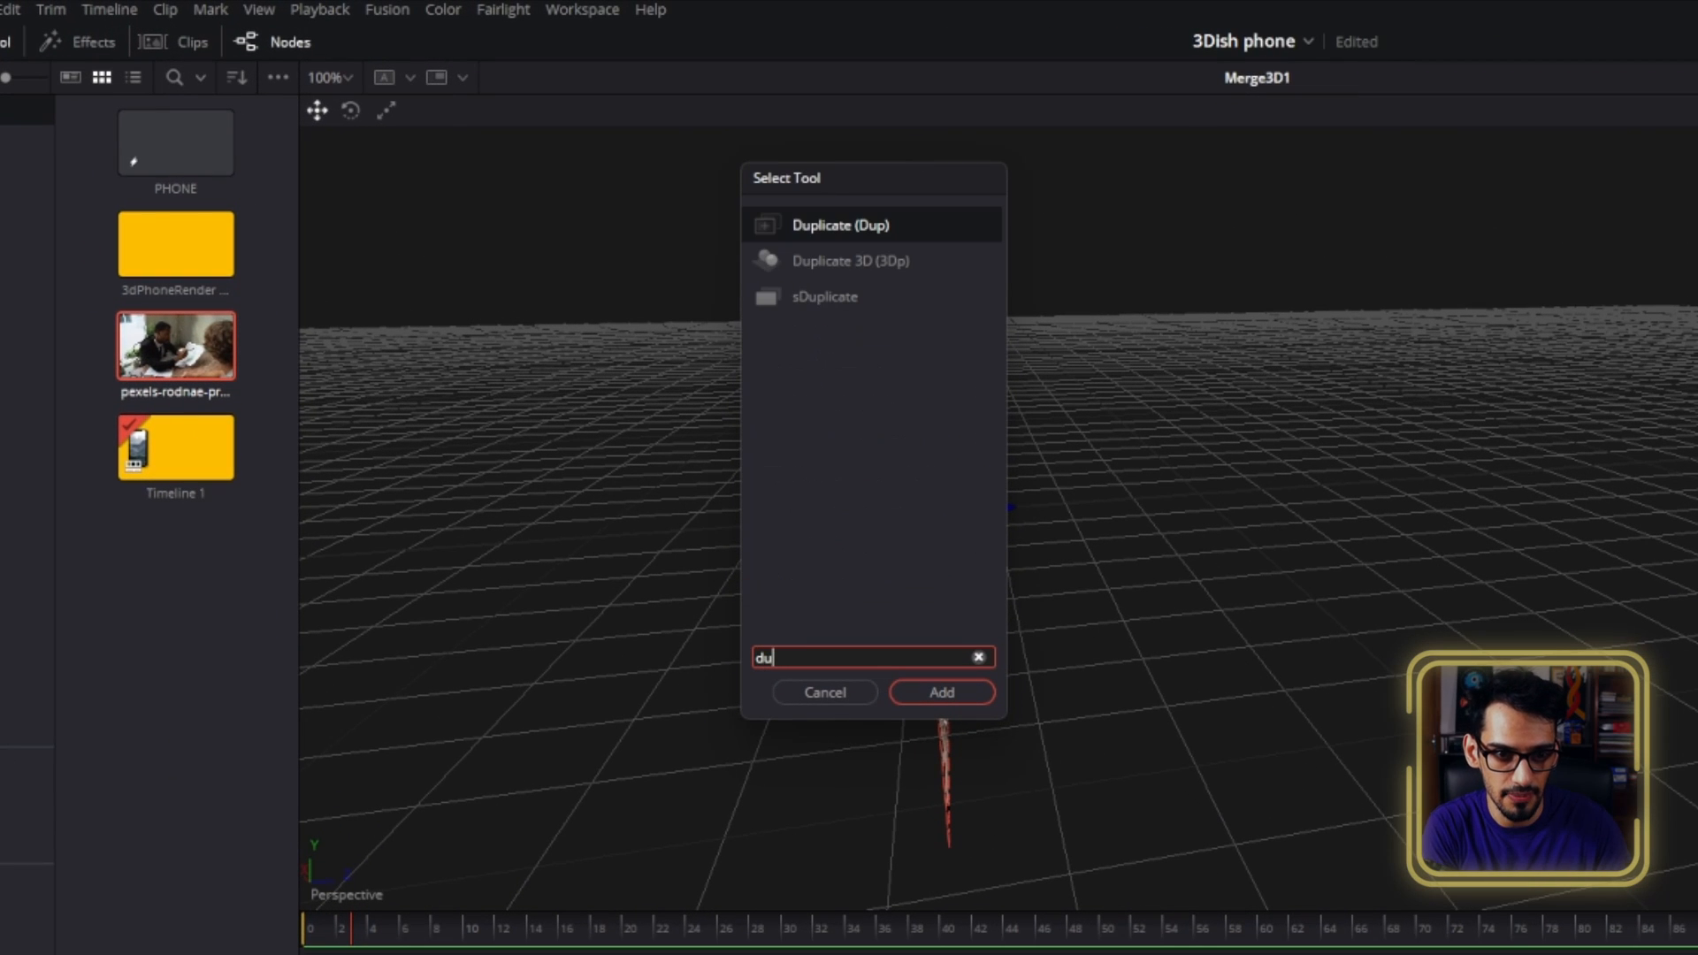
key(Down)
key(Return)
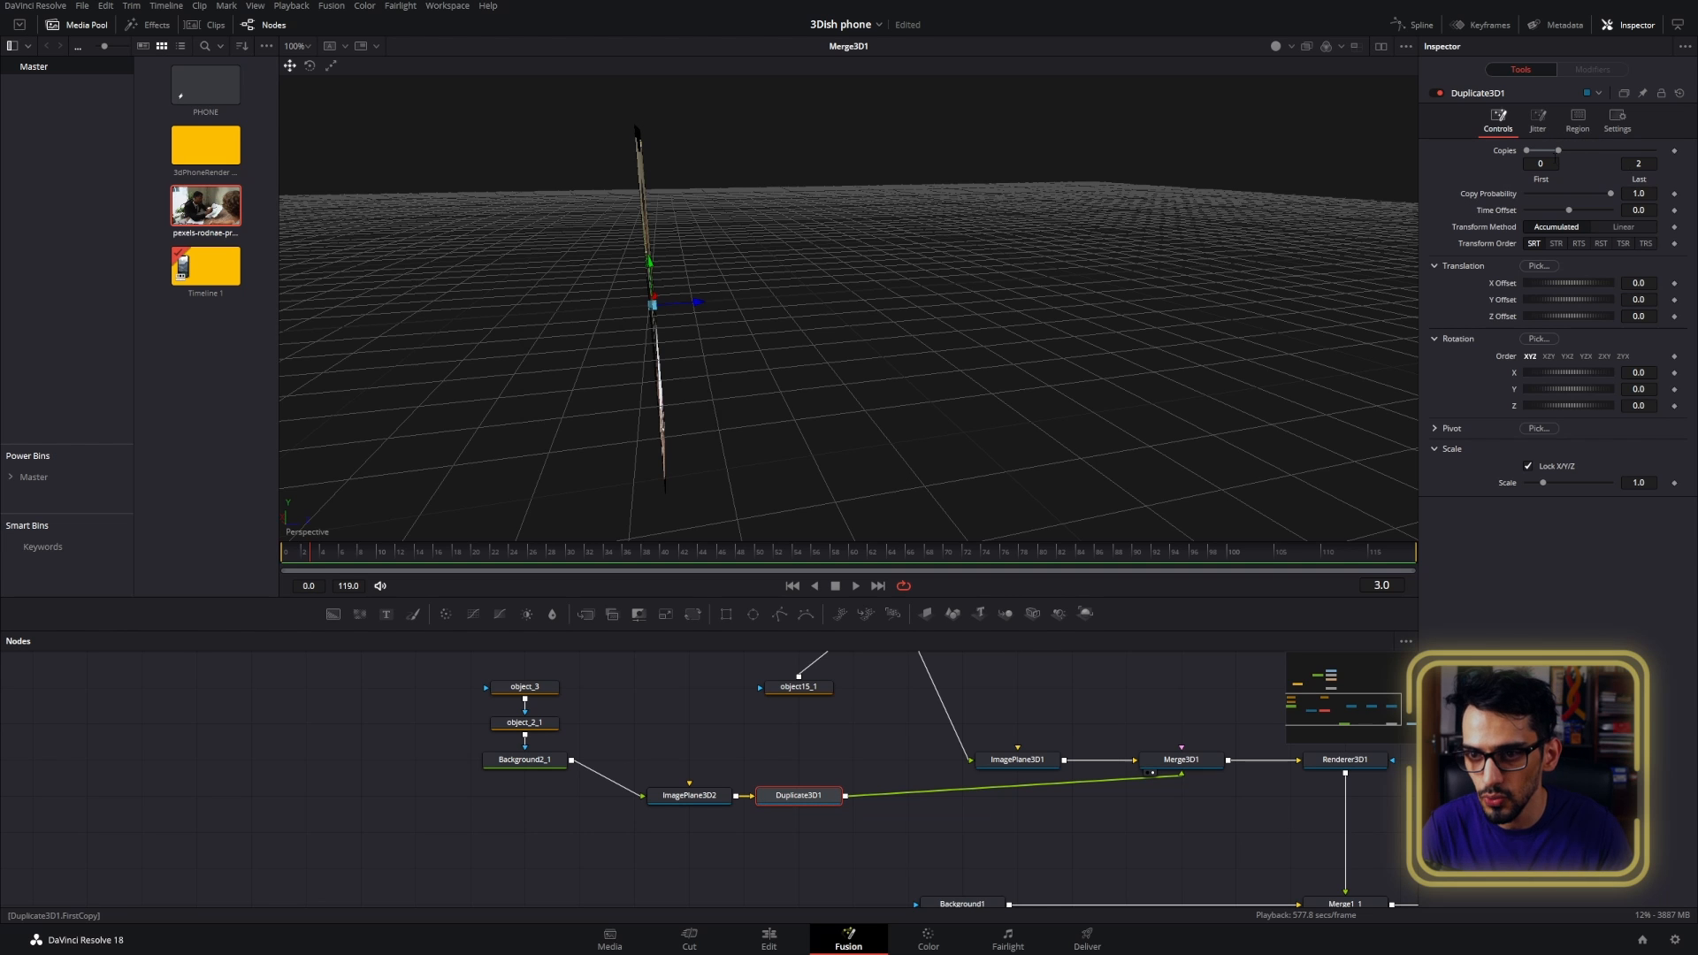
drag(1564, 151, 1623, 192)
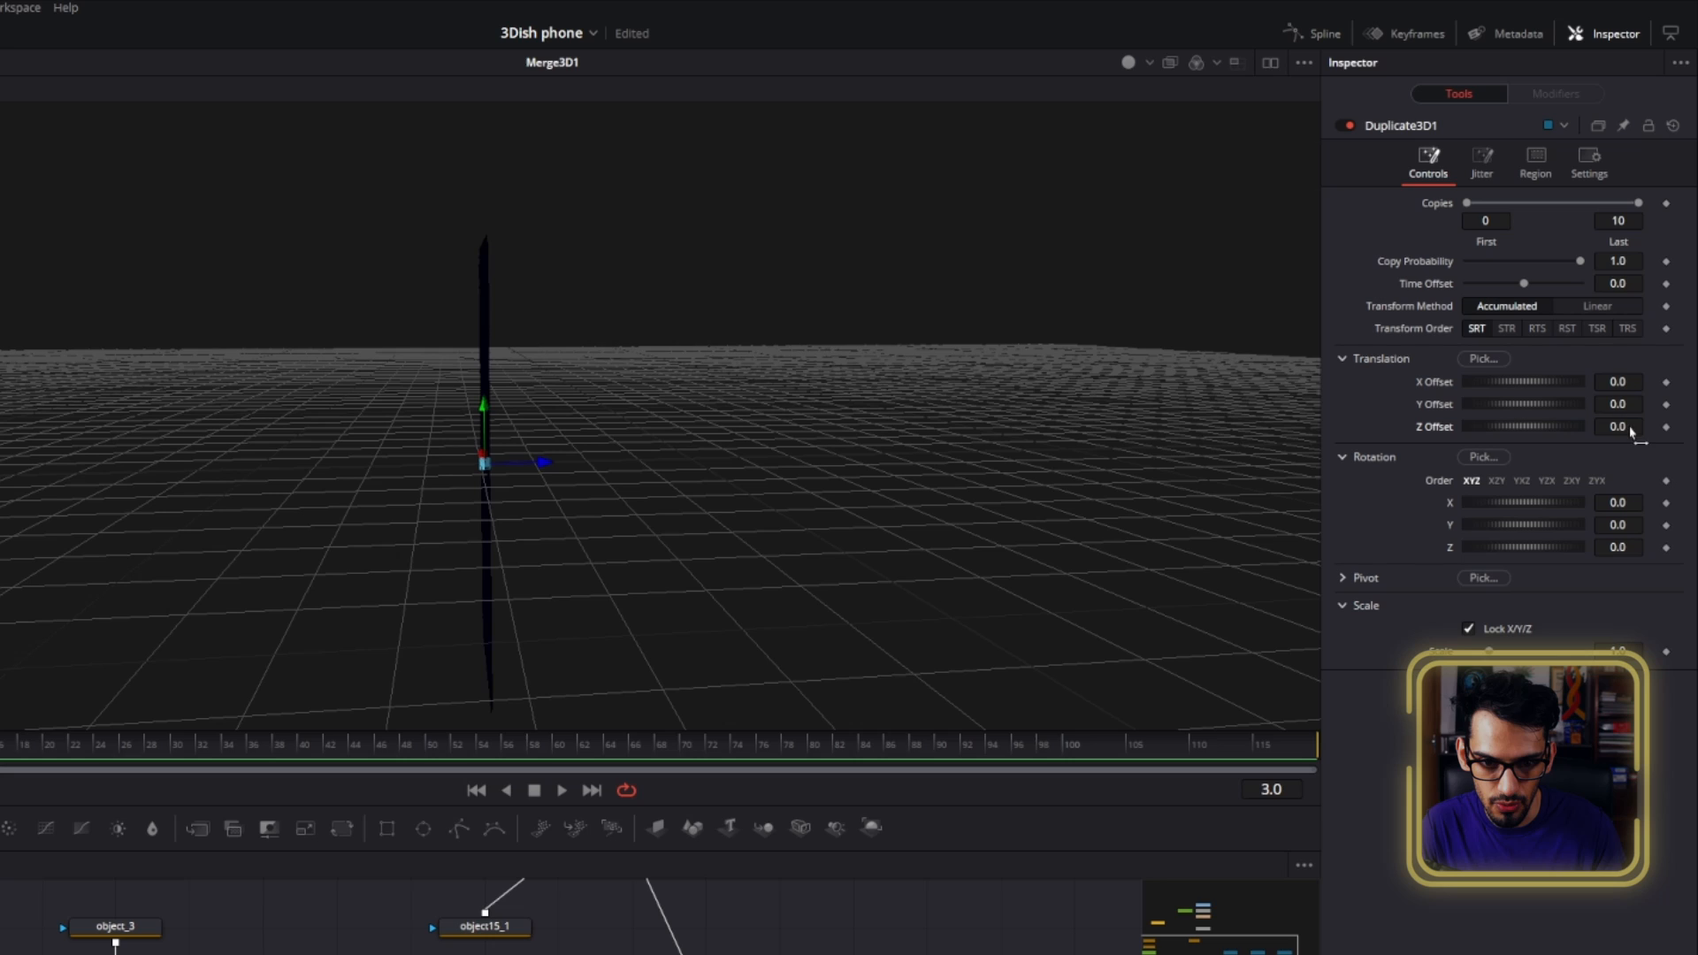
- Try a Z offset of -0.004 between the copies in Duplicate3D1
drag(1632, 430, 1624, 431)
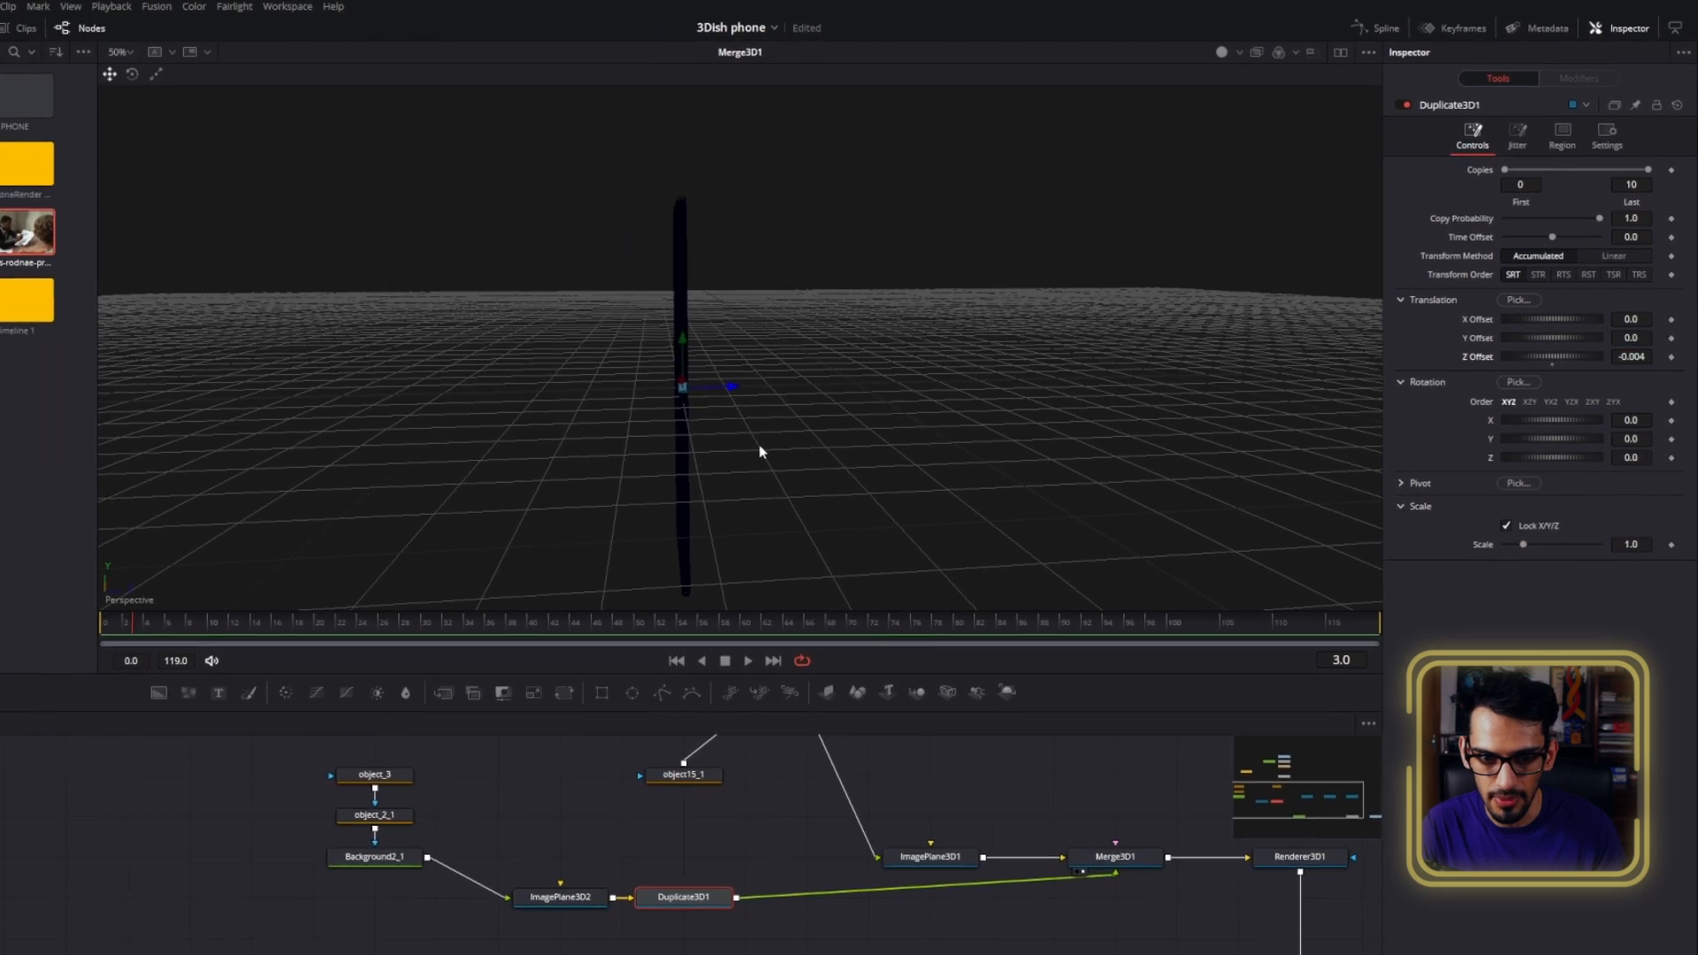
scroll(702, 343, up, 3)
drag(699, 348, 705, 515)
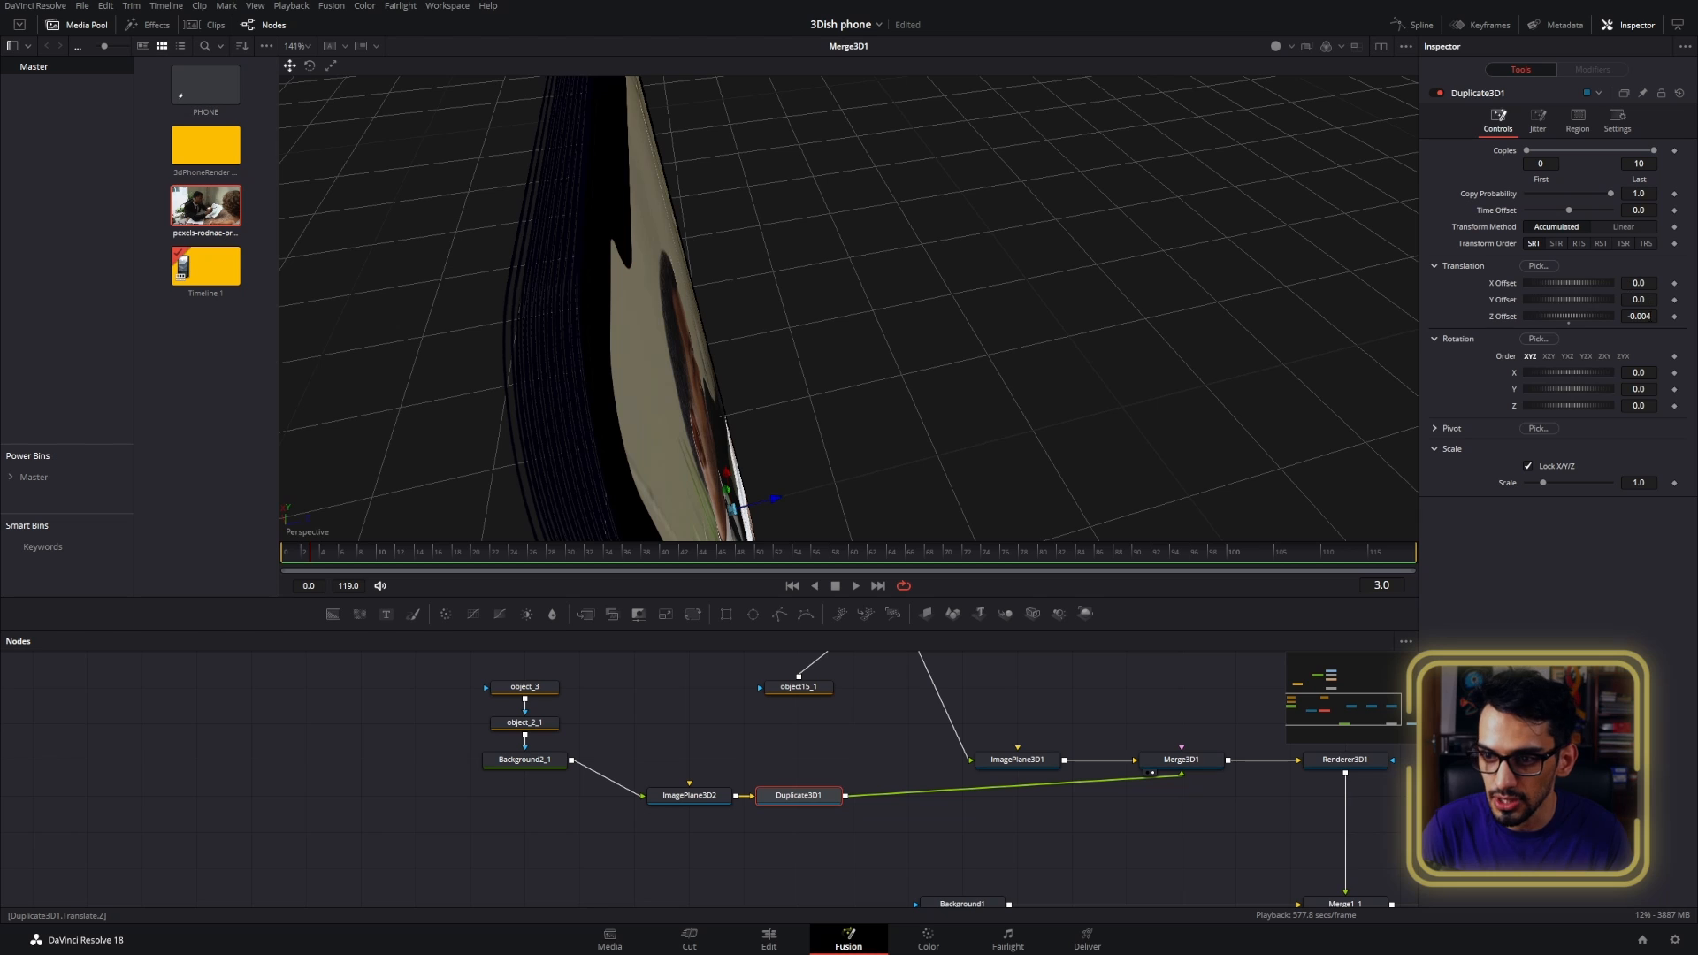
- Try tightening the spacing of Duplicate3D1's copies with a Z offset of -0.001
drag(1638, 317, 1638, 317)
double_click(1639, 317)
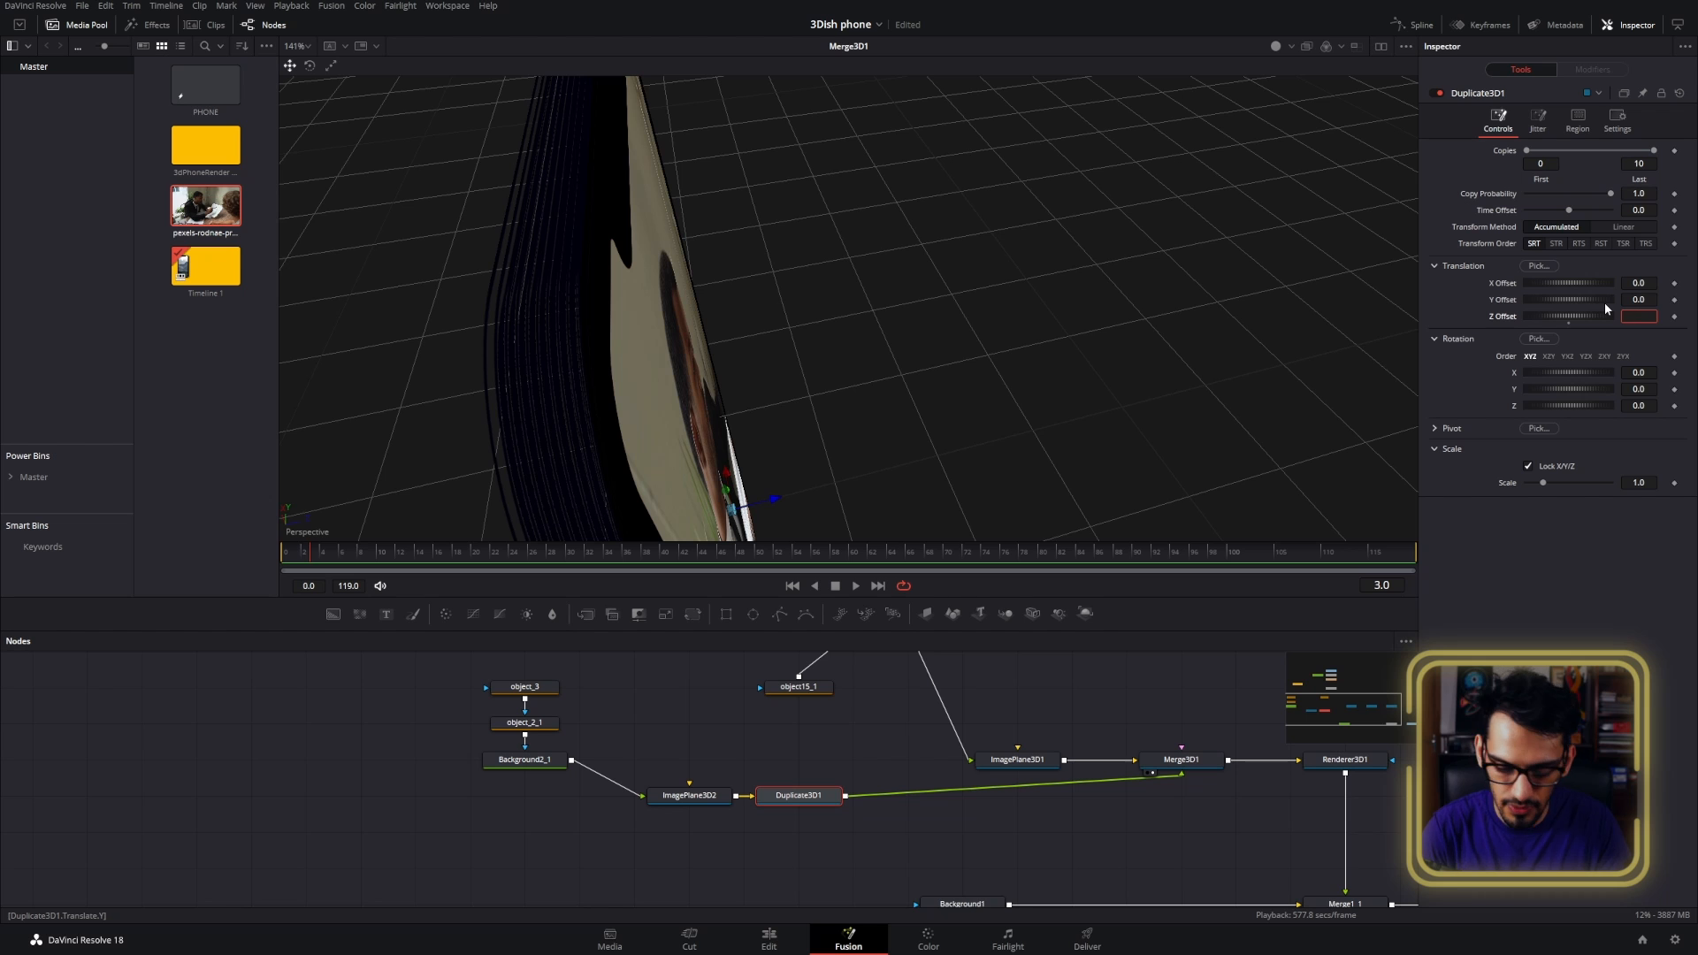
text(-0.00)
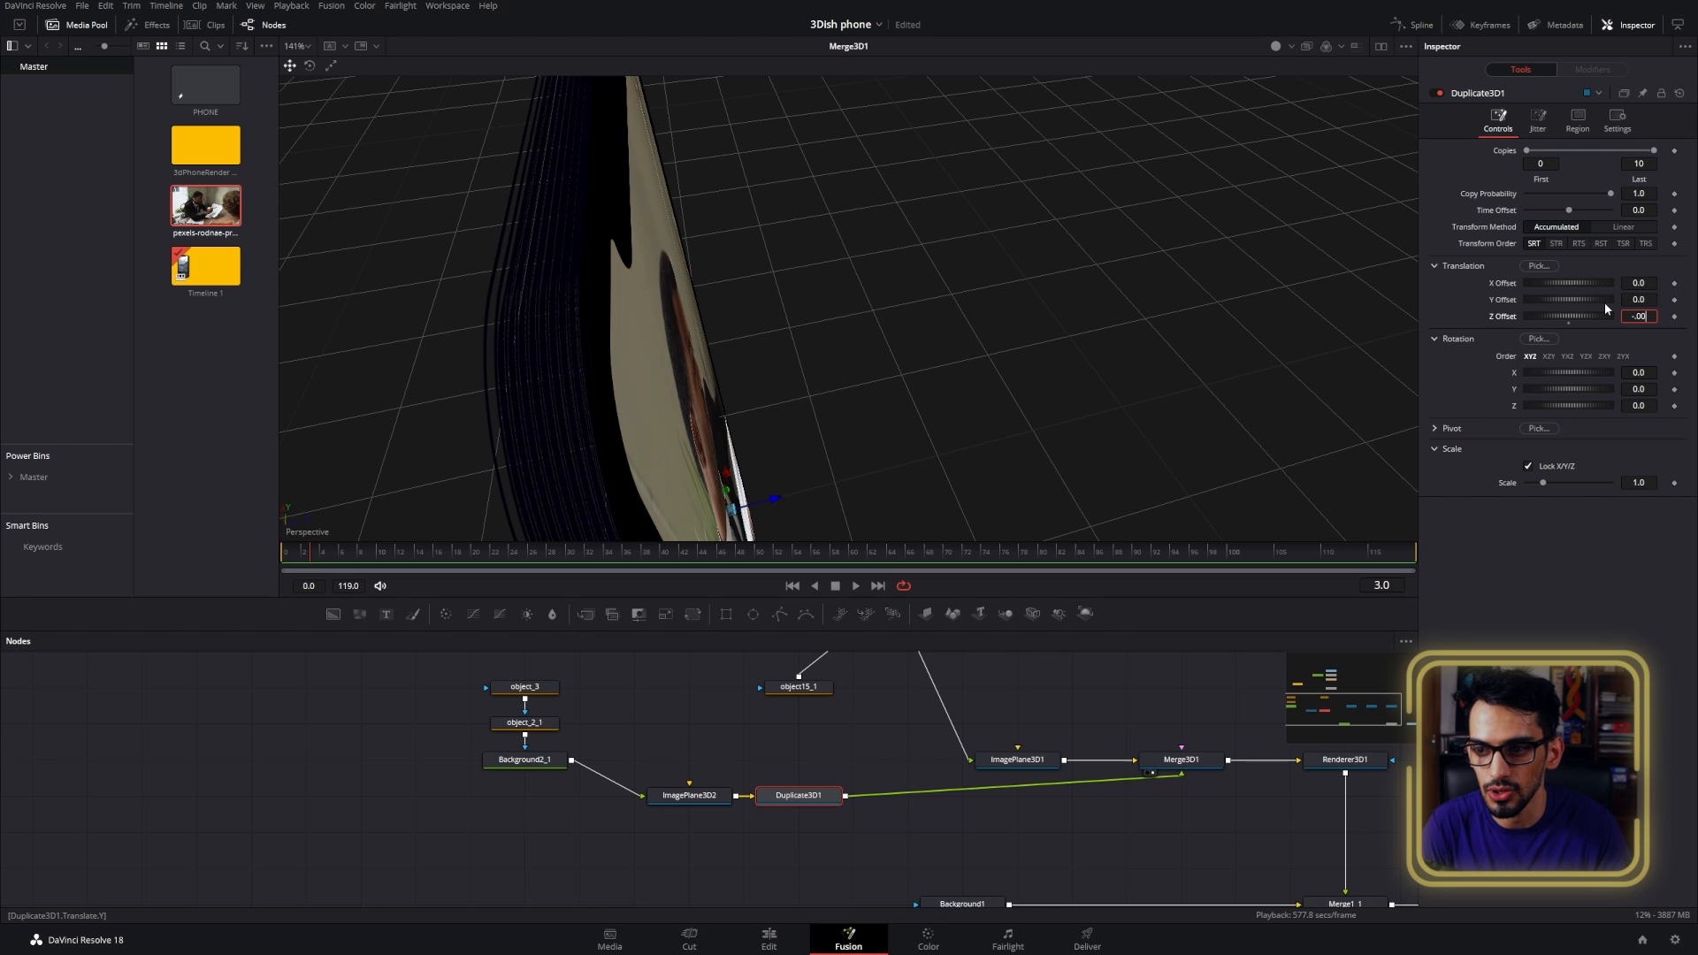
text(1)
key(Return)
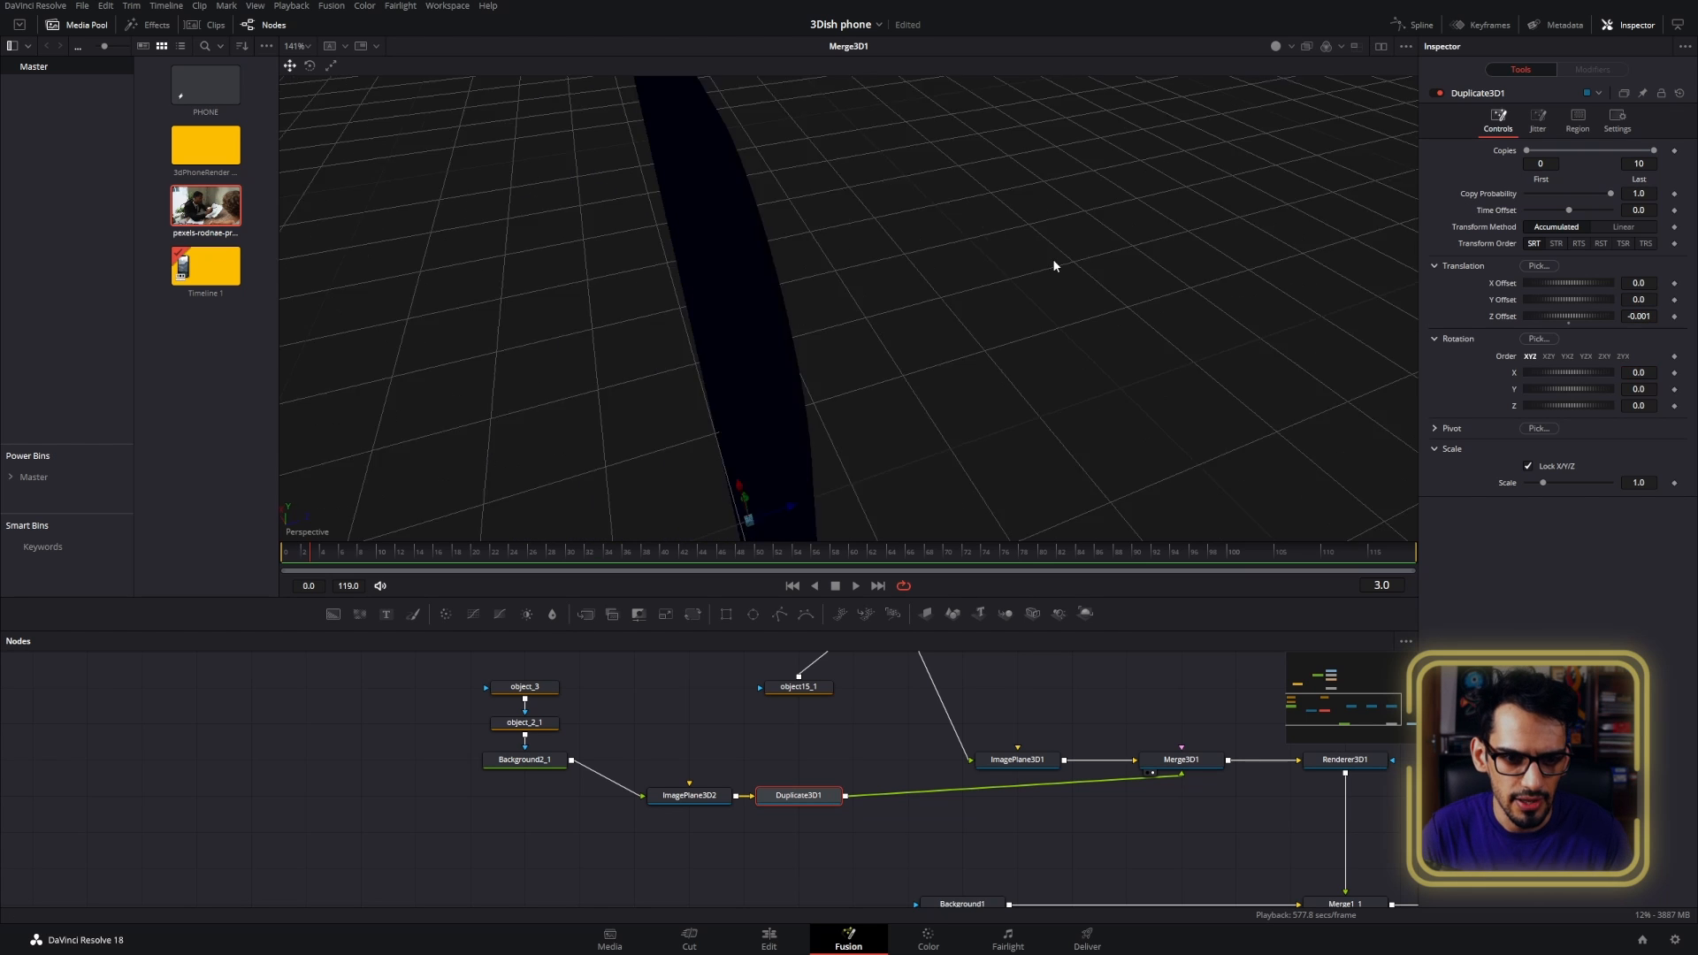
drag(1053, 258, 981, 215)
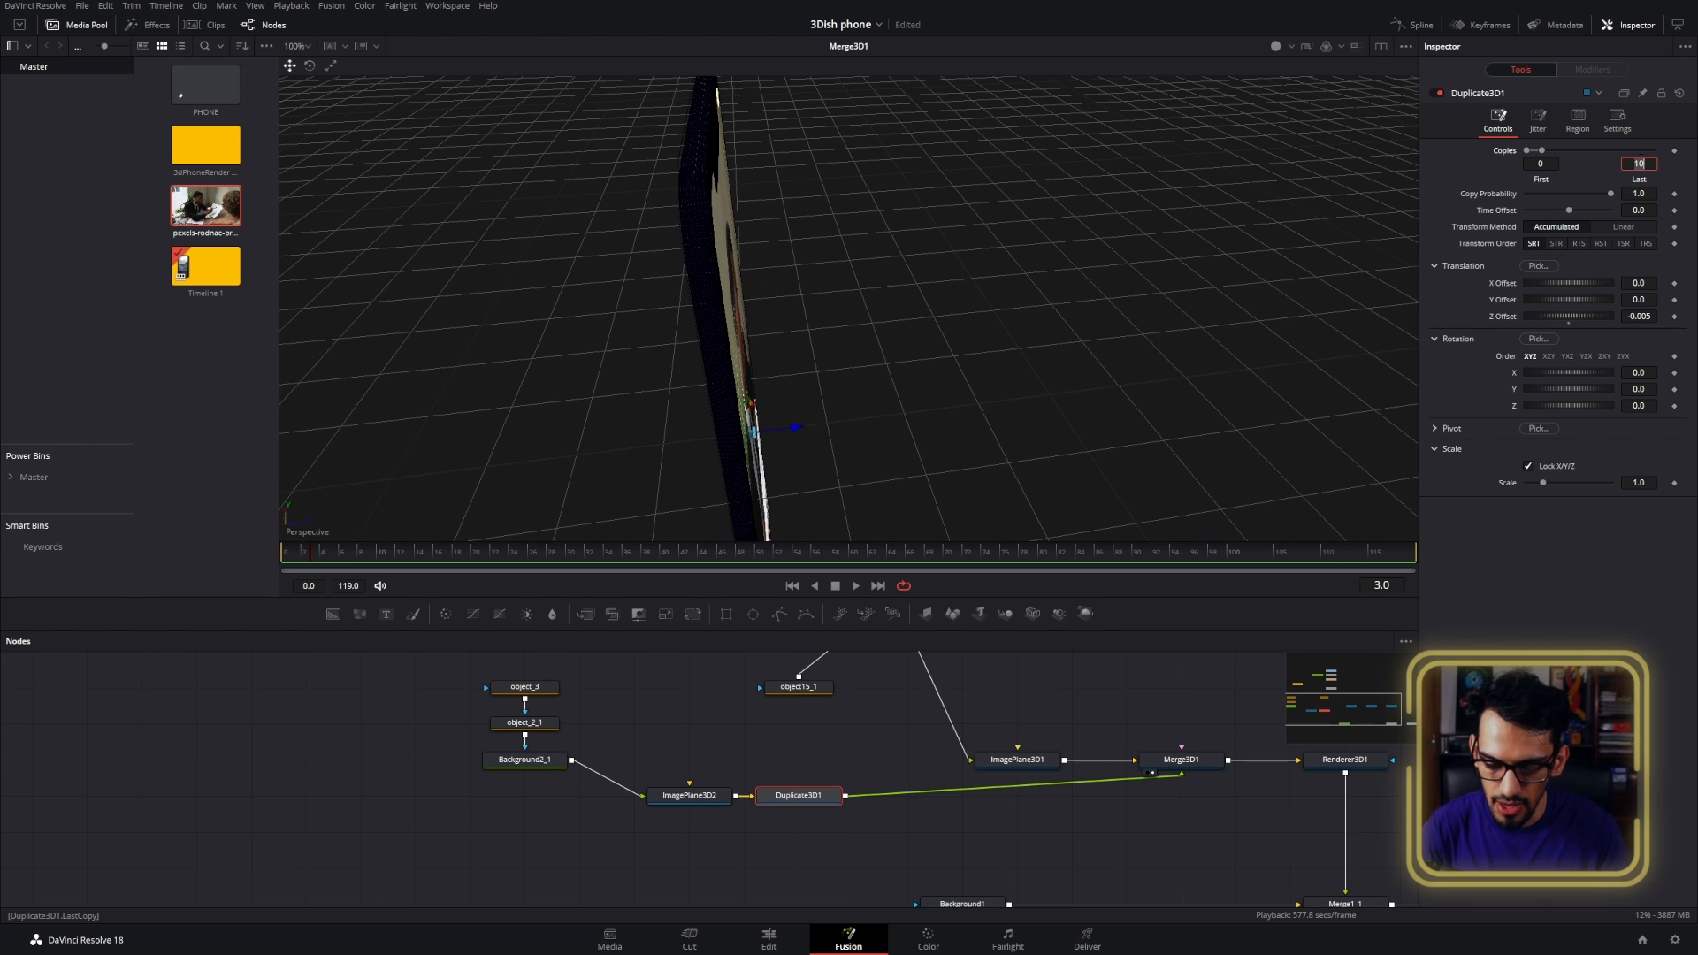
- Try Duplicate3D1 with its last copy at 15 and a Z offset of -0.002, checking the phone's edge
key(Tab)
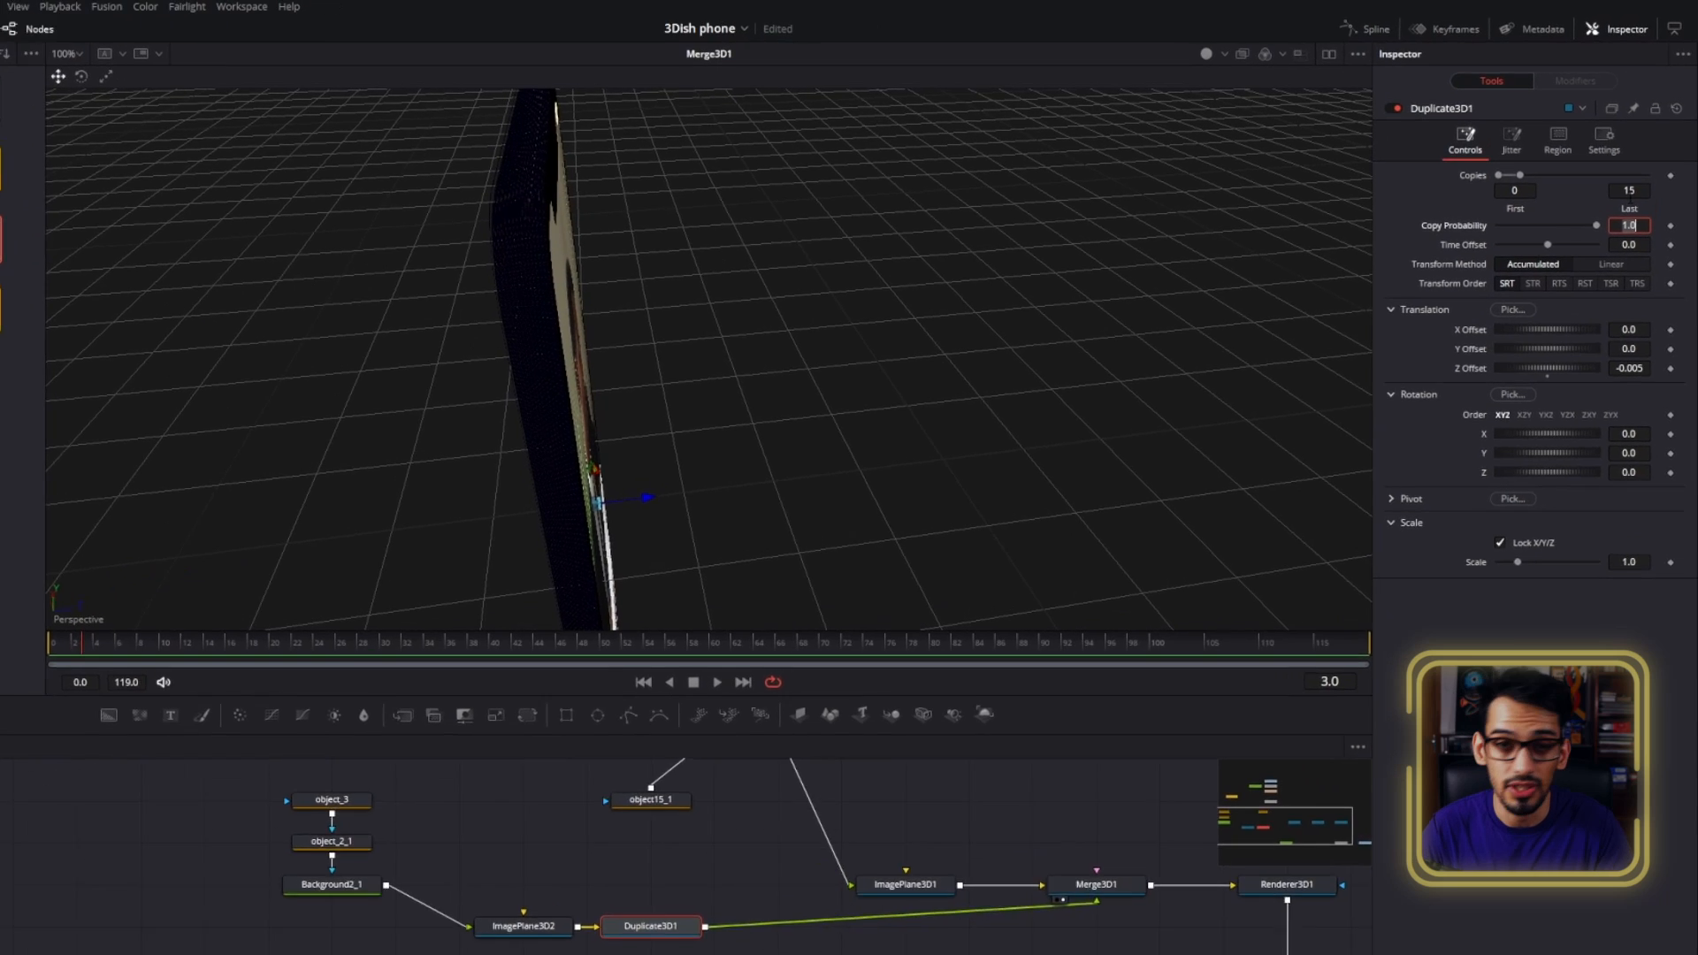
click(1636, 408)
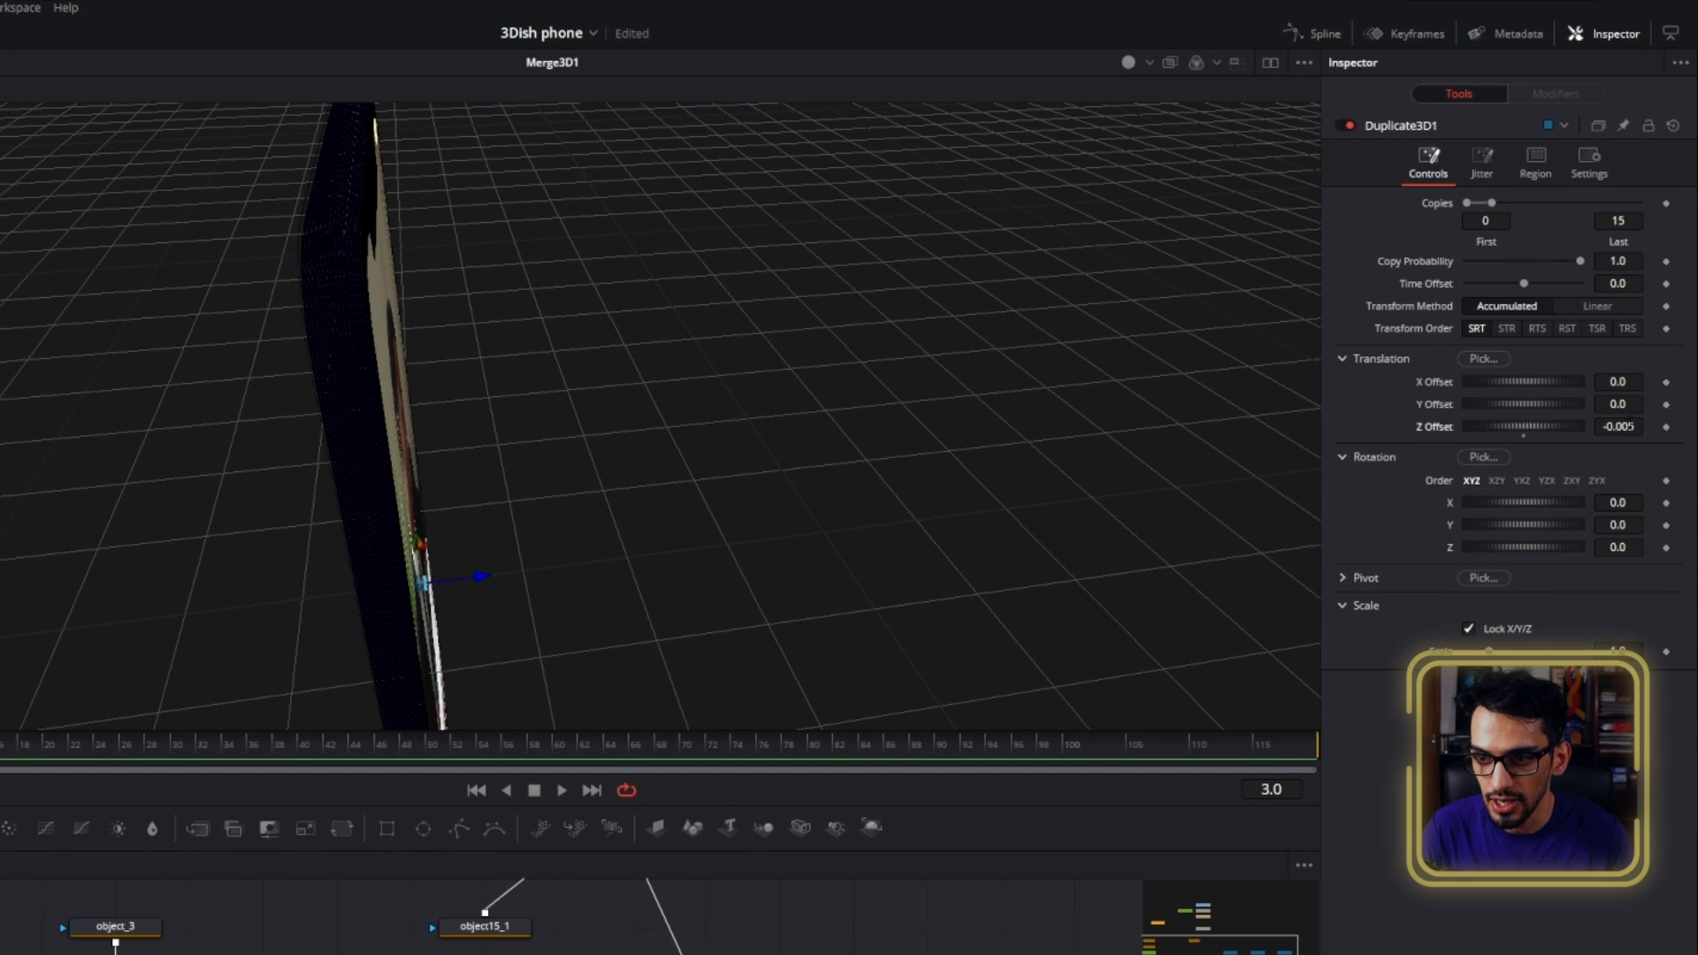
key(BackSpace)
text(1)
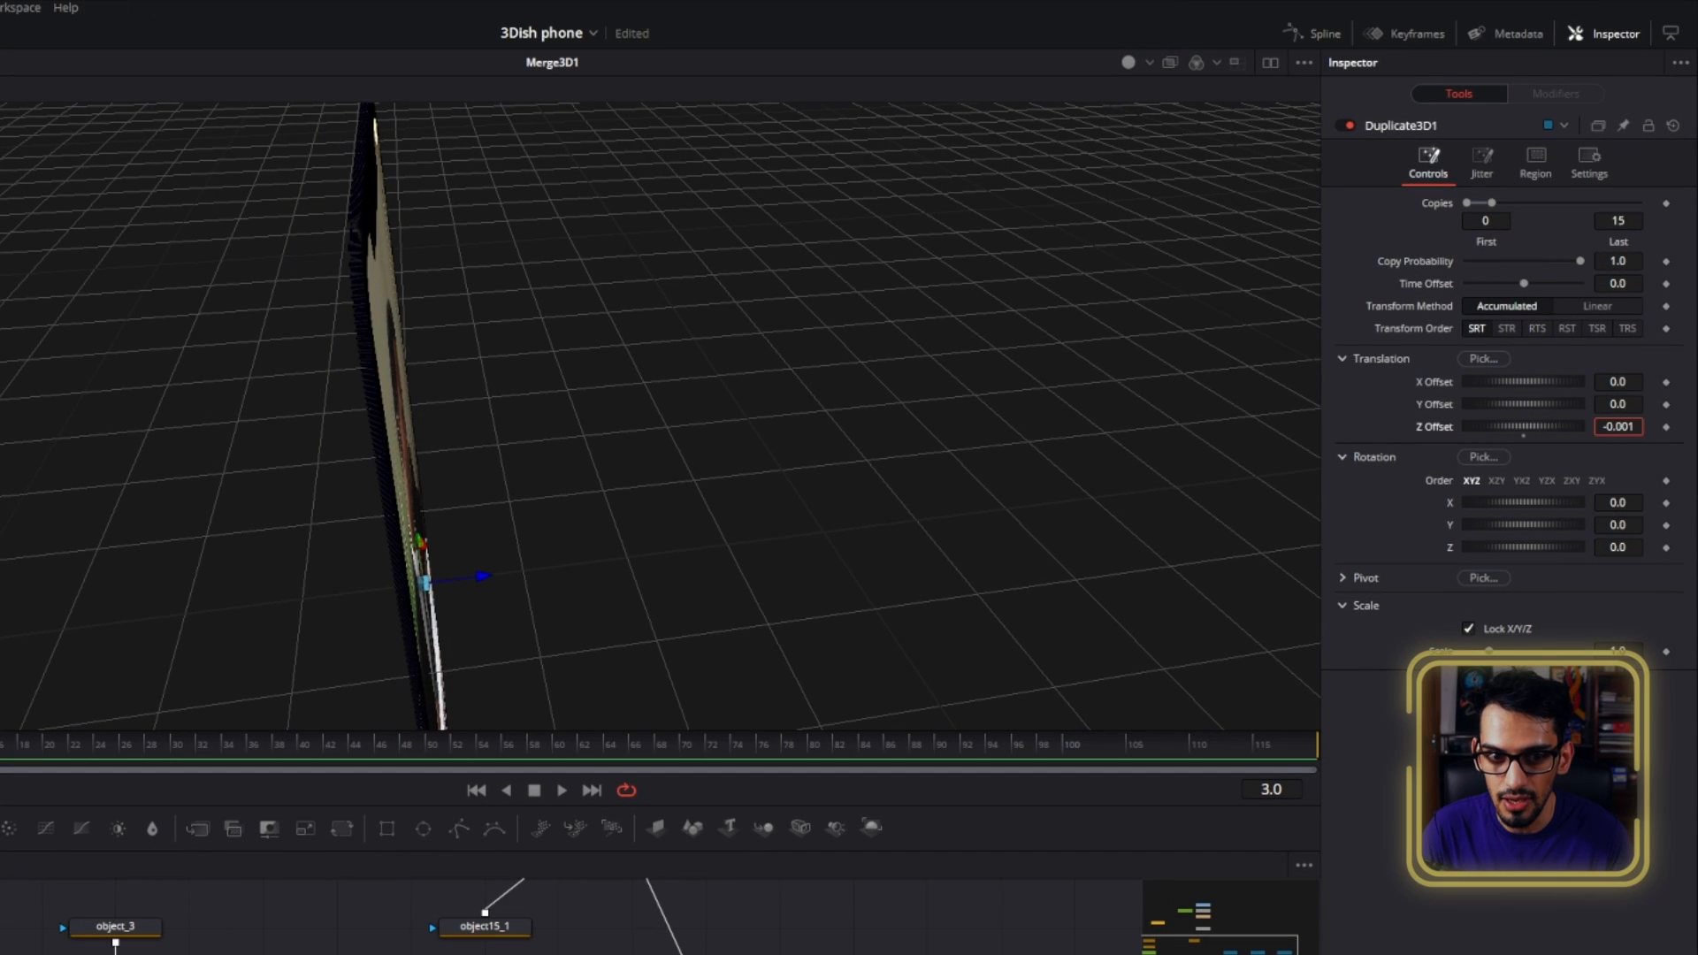
key(BackSpace)
text(2)
key(Return)
mouse_move(597, 309)
mouse_down()
mouse_move(652, 231)
mouse_move(633, 163)
mouse_move(660, 160)
mouse_move(739, 268)
mouse_move(584, 294)
mouse_up()
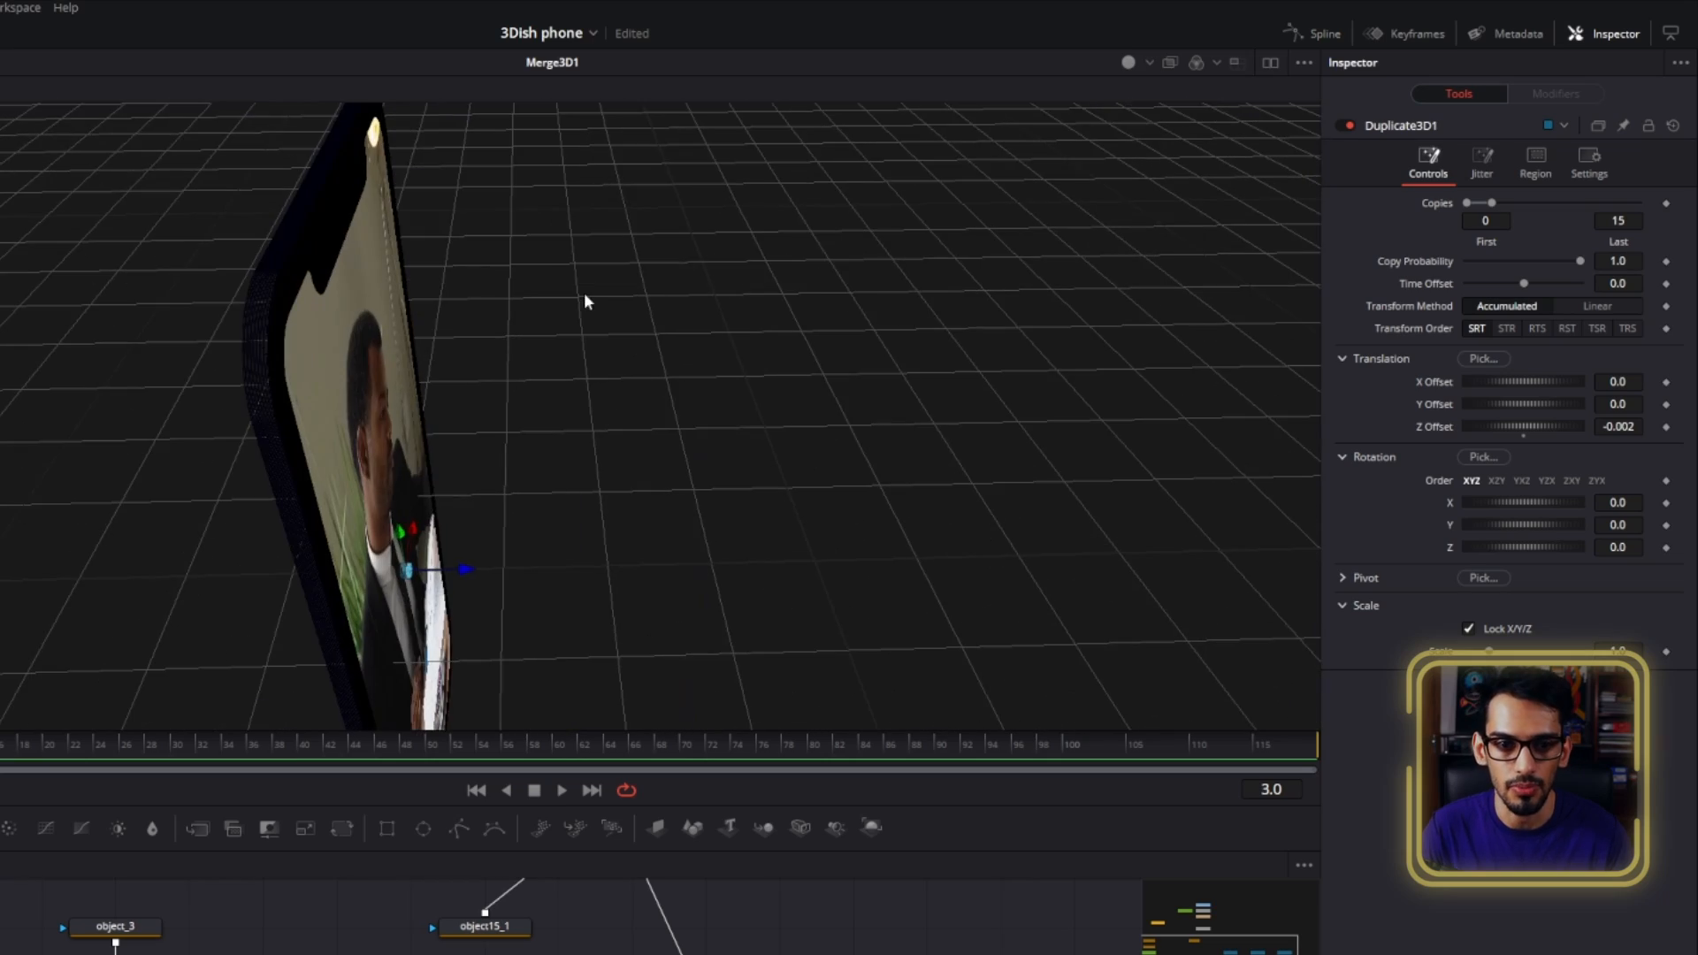
drag(475, 479, 571, 403)
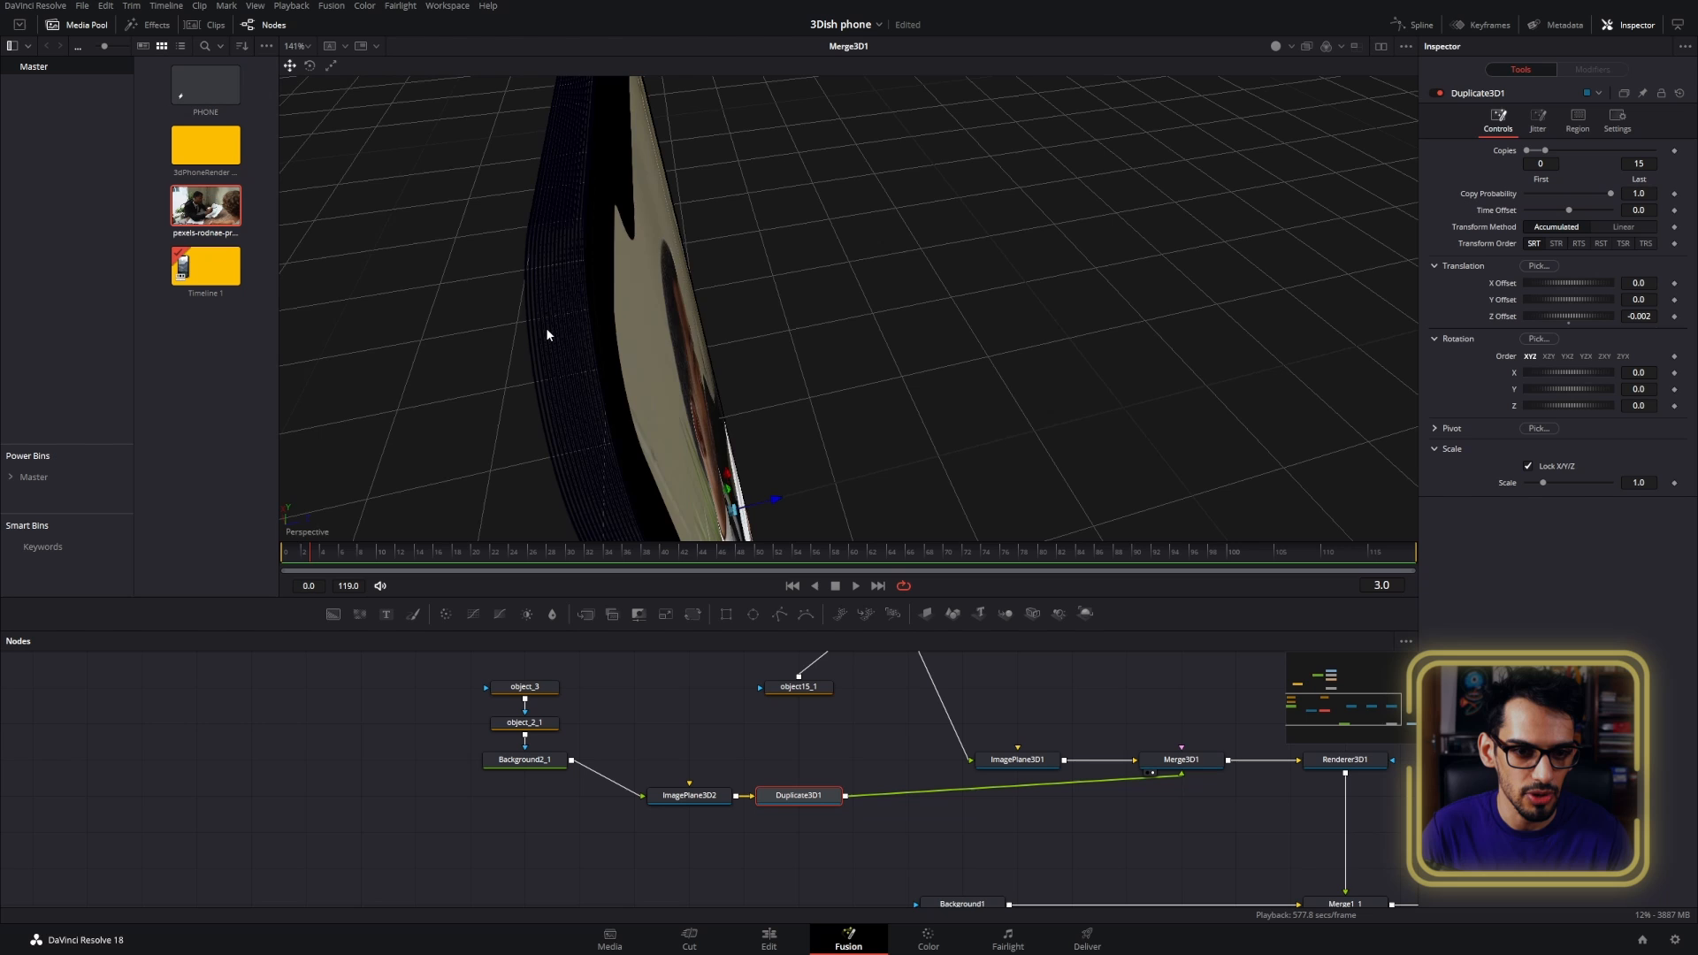
drag(547, 330, 677, 330)
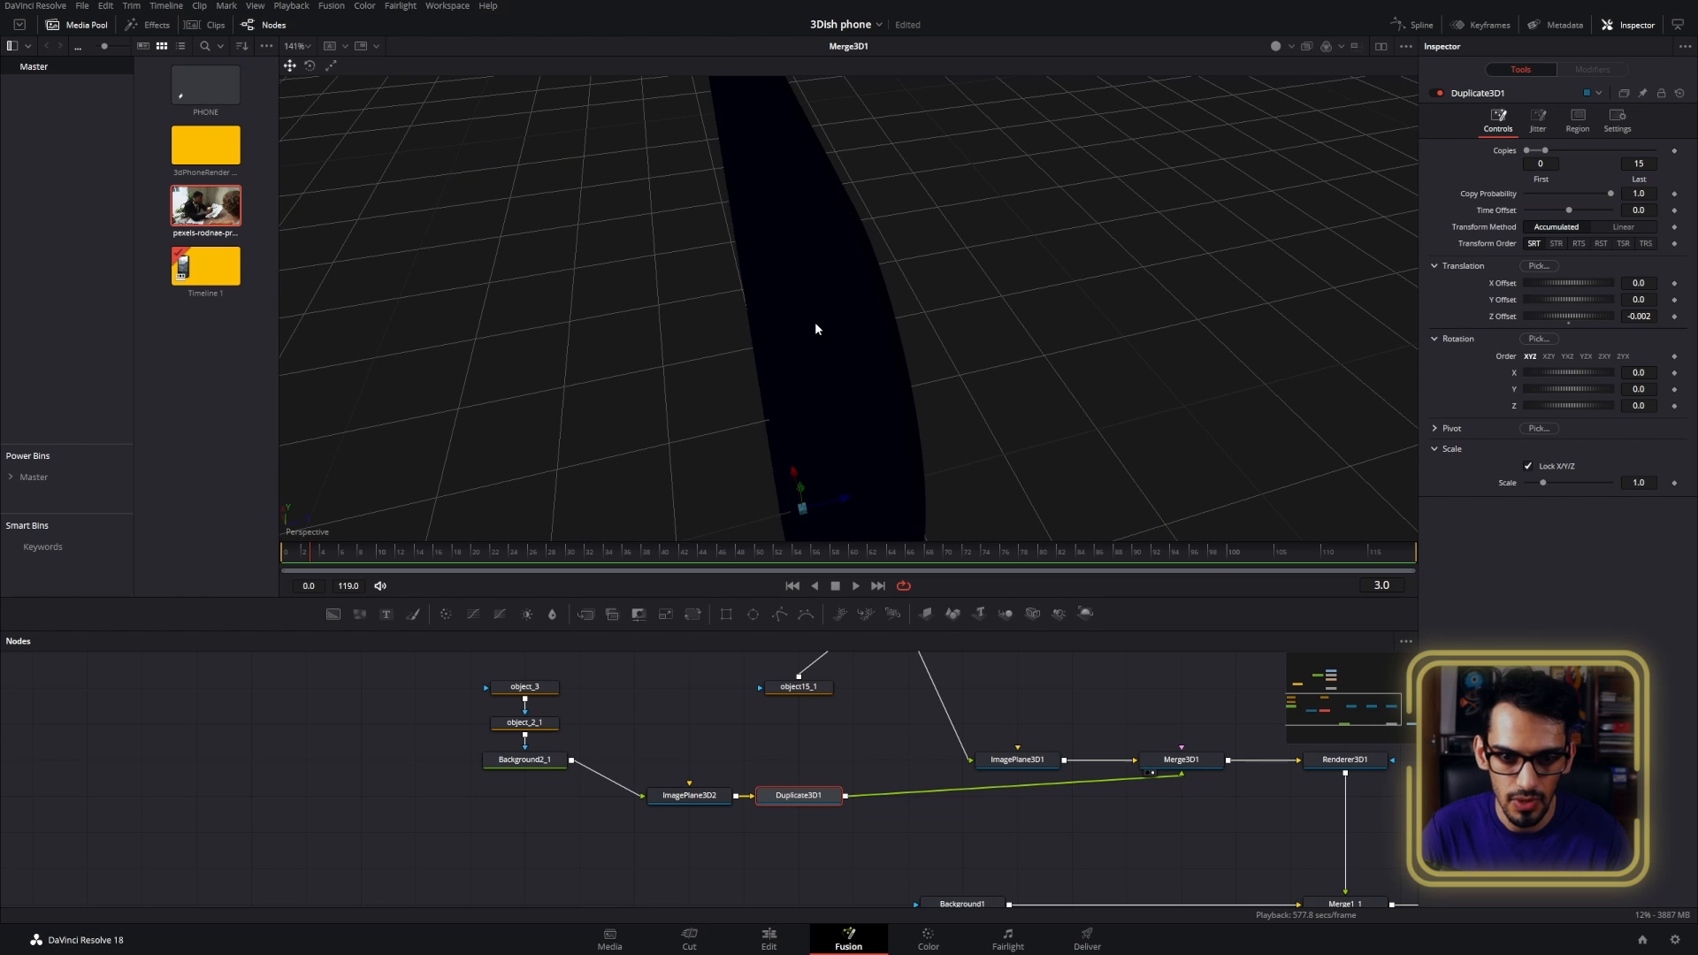
drag(815, 324, 795, 317)
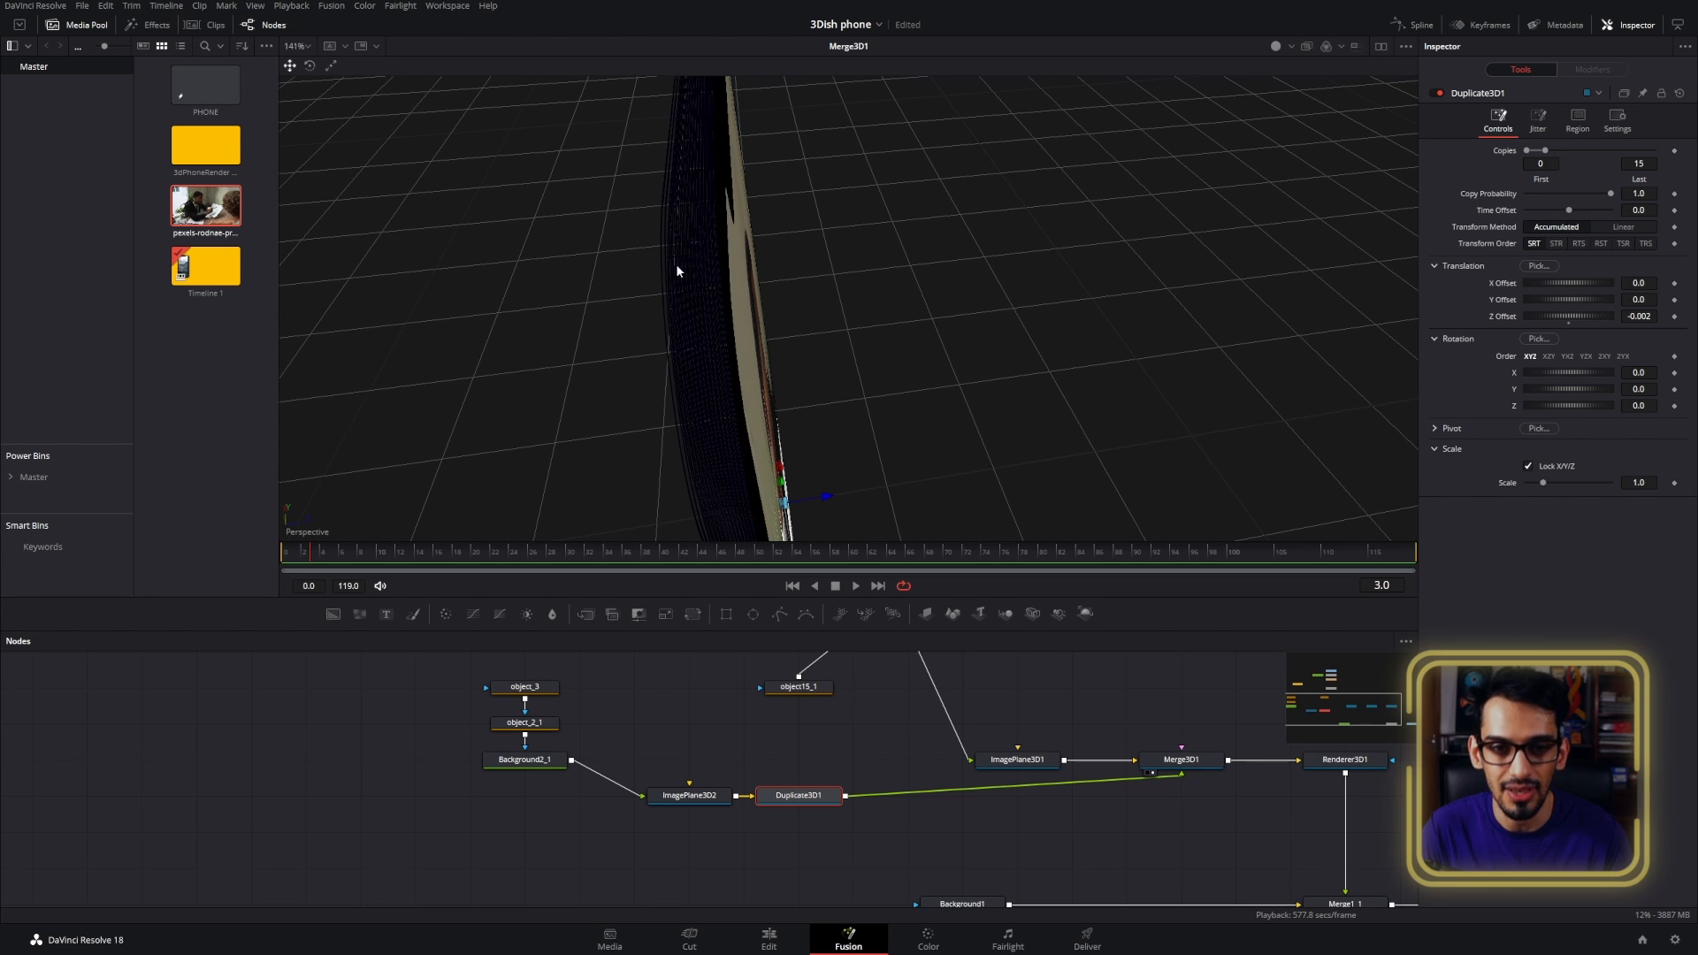
- Set Duplicate3D1's Z offset to -0.001 and its last copy to 20
click(1649, 316)
key(BackSpace)
text(1)
key(Tab)
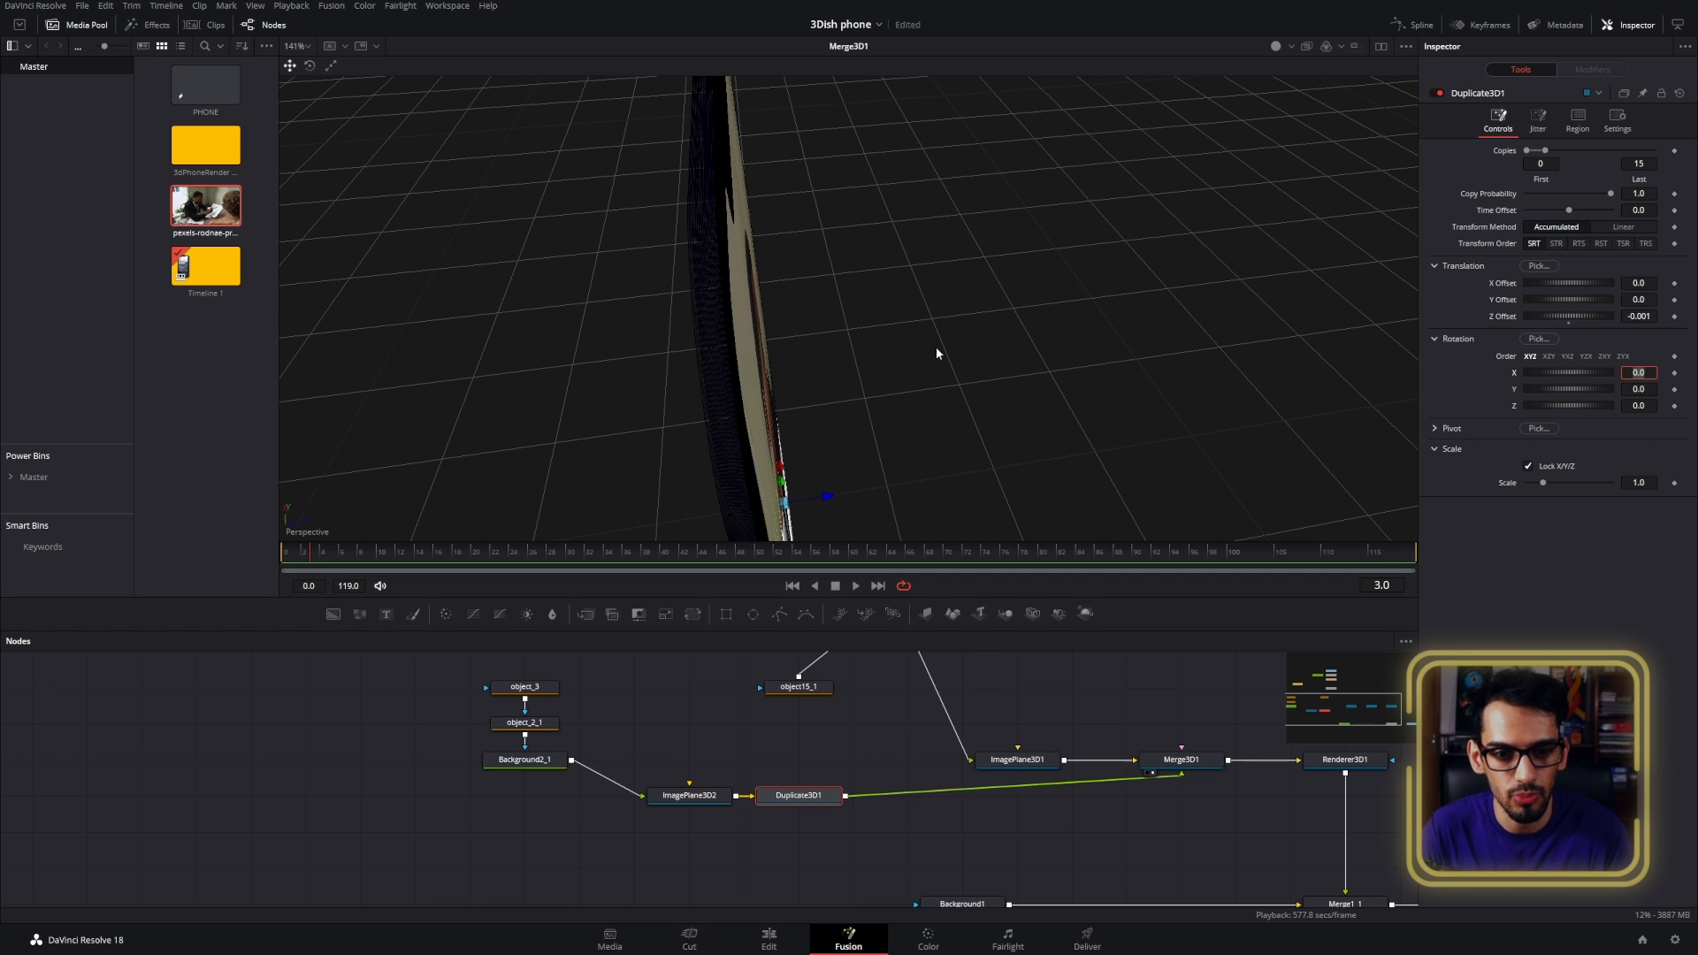
drag(937, 353, 906, 358)
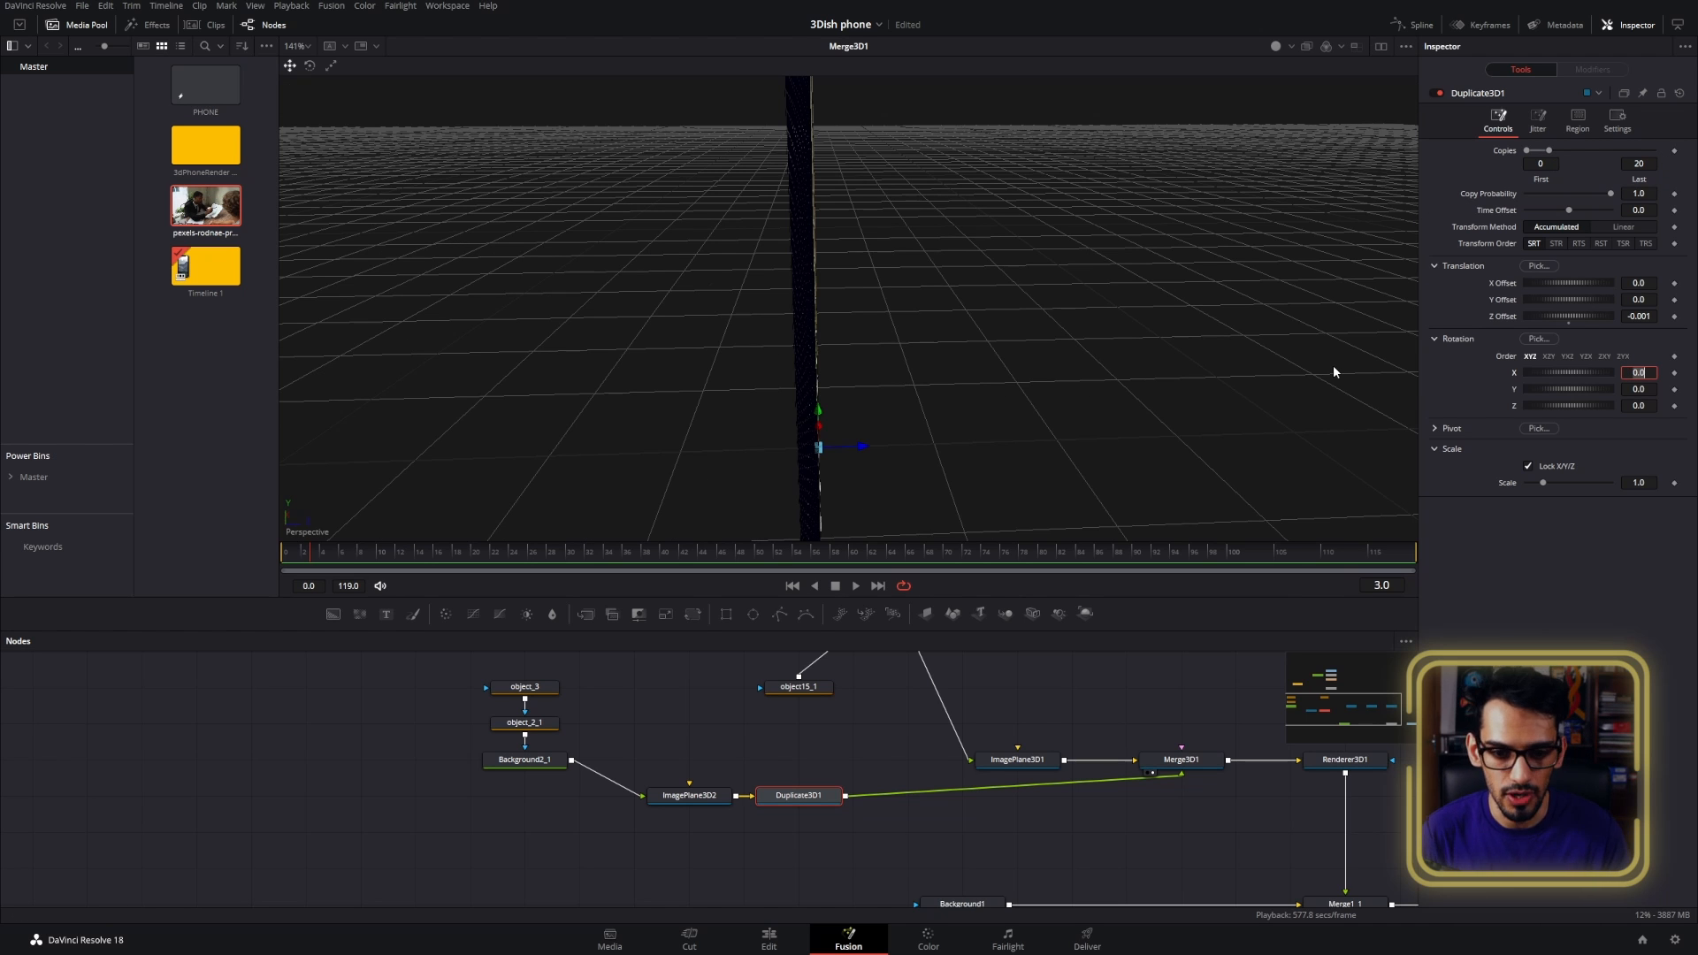
- Examine the phone's thickness and the spacing of its stacked copies from several angles in the 3D view
scroll(1168, 364, down, 5)
drag(1168, 365, 891, 340)
scroll(889, 338, up, 3)
drag(1009, 255, 1121, 301)
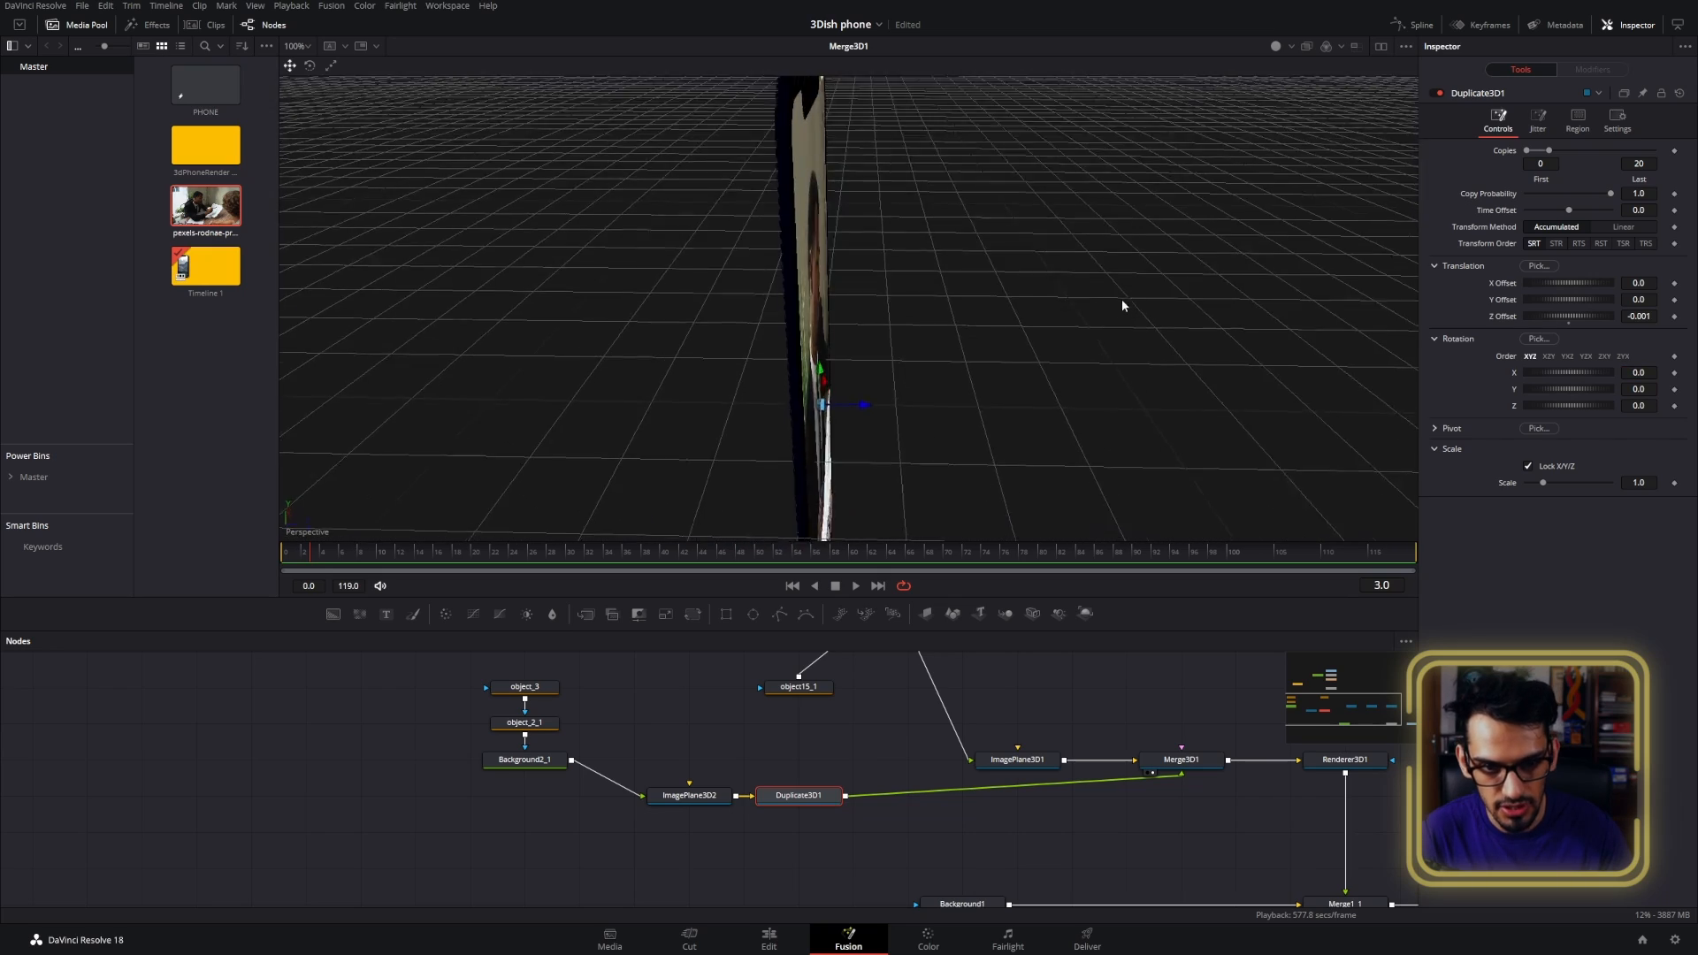
scroll(855, 131, up, 4)
drag(854, 131, 879, 181)
scroll(885, 183, down, 3)
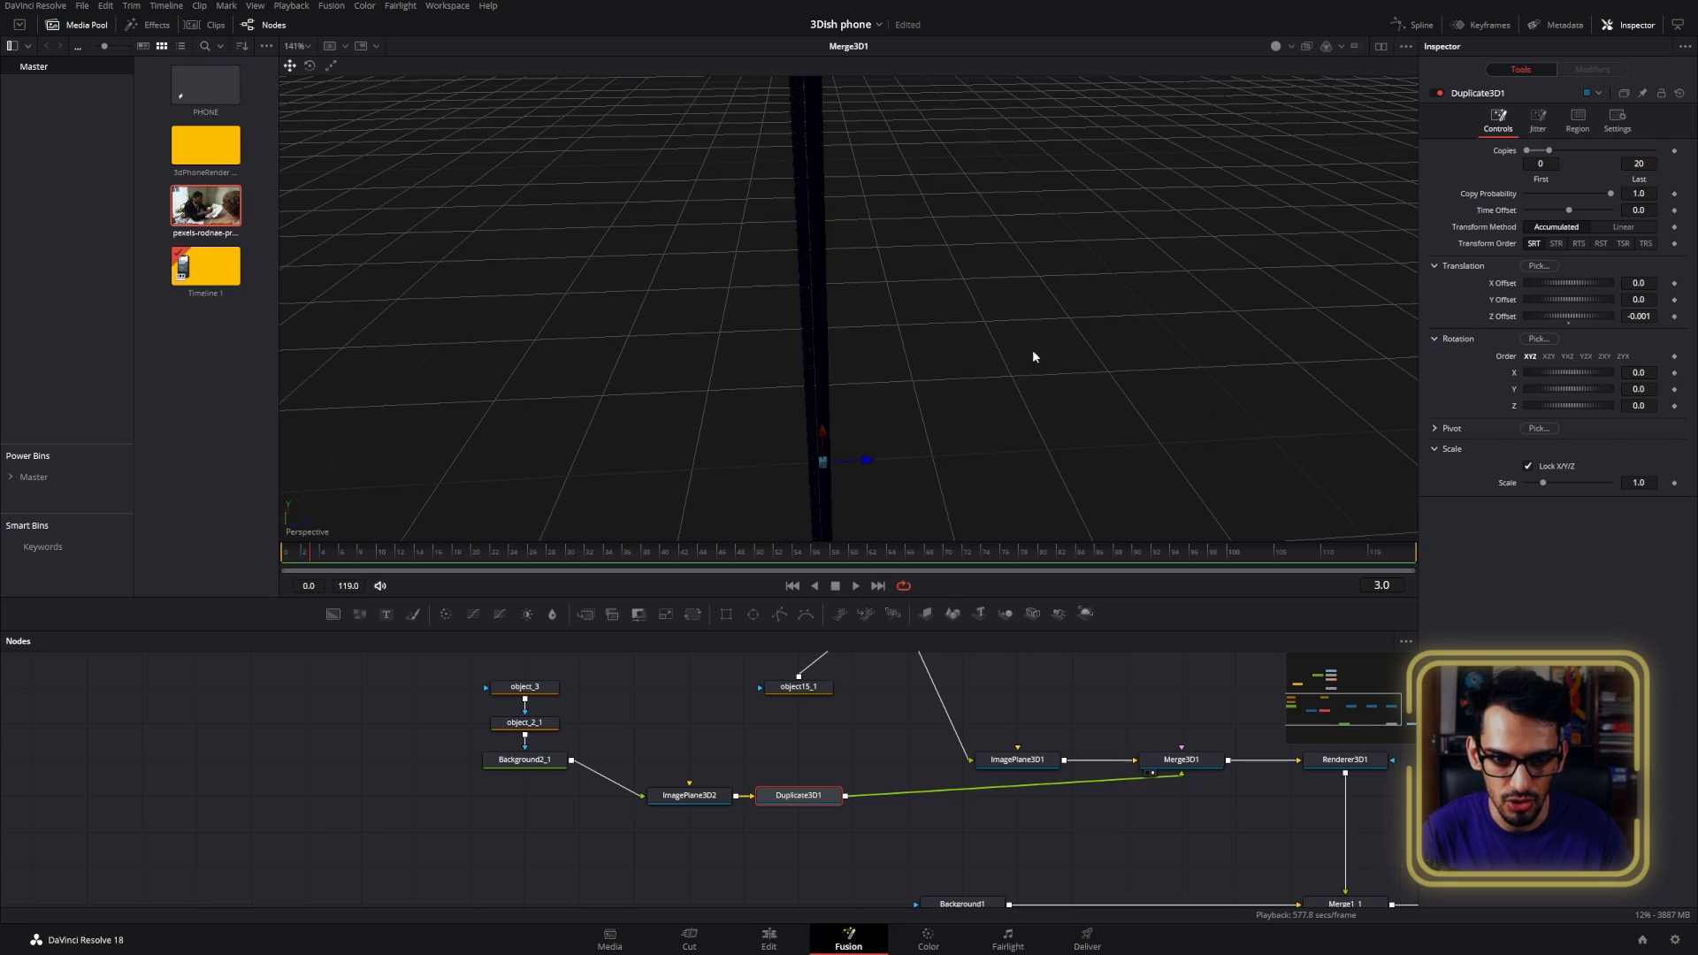
drag(1035, 357, 968, 340)
- Display MediaOut1 in the viewer and rotate Merge3D1 about Y by about 13.3 degrees
drag(1361, 833, 1024, 765)
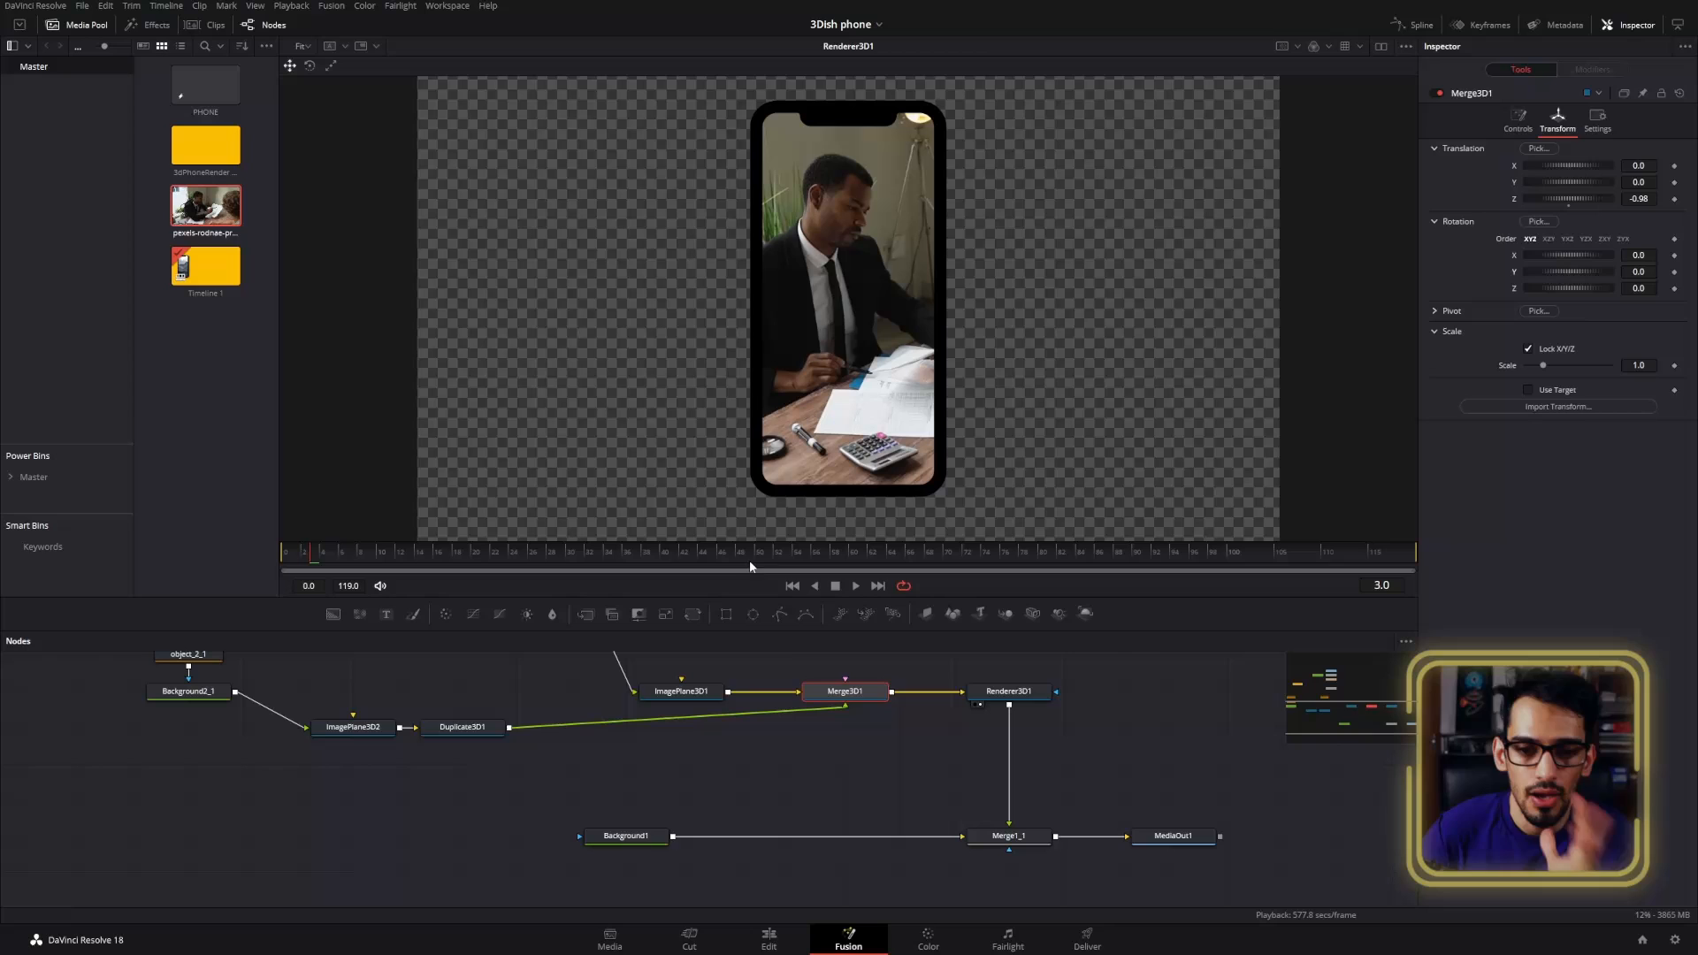
click(1197, 841)
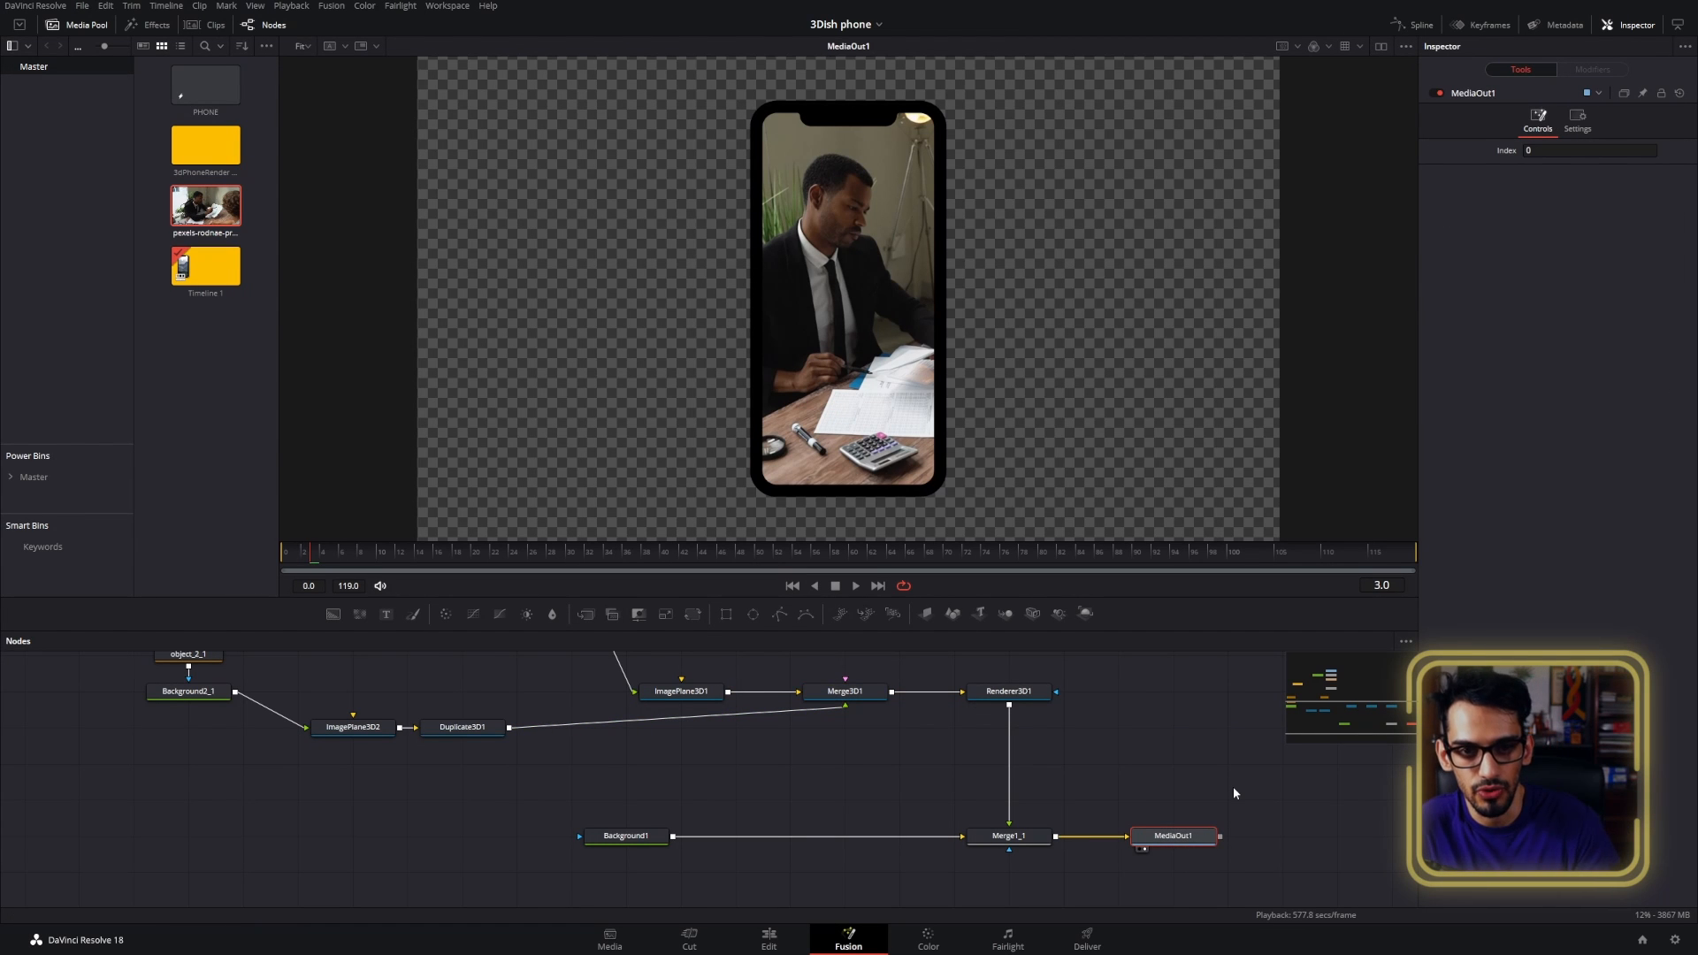
click(873, 698)
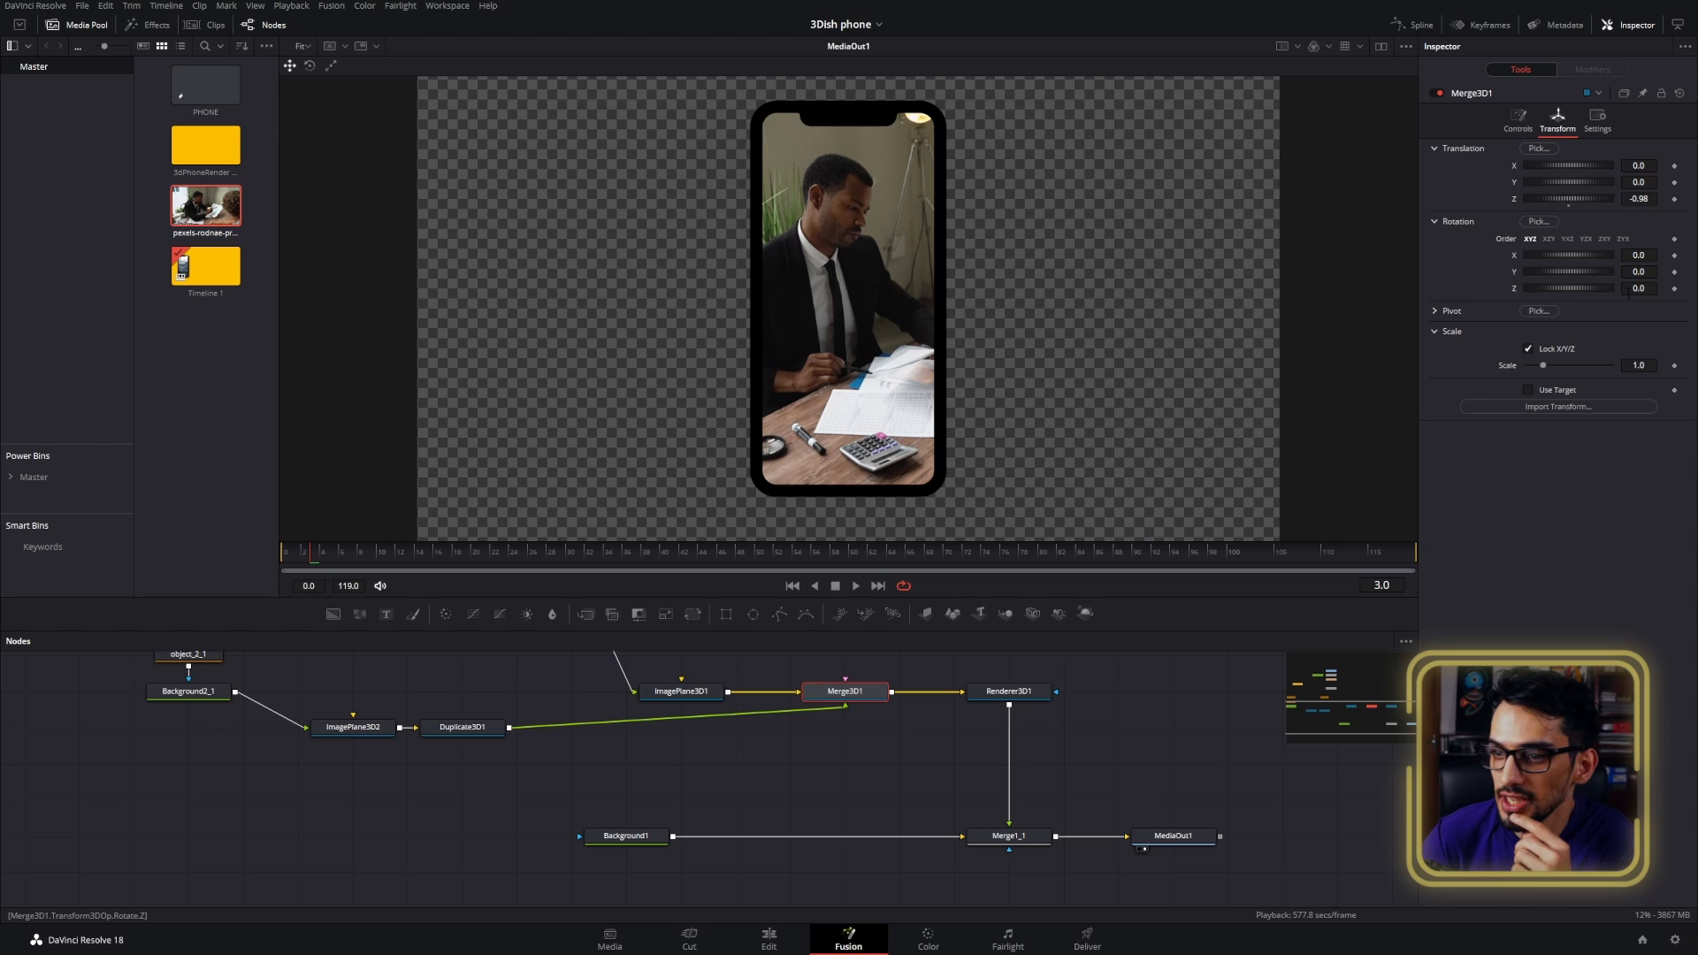
drag(1569, 272, 1591, 272)
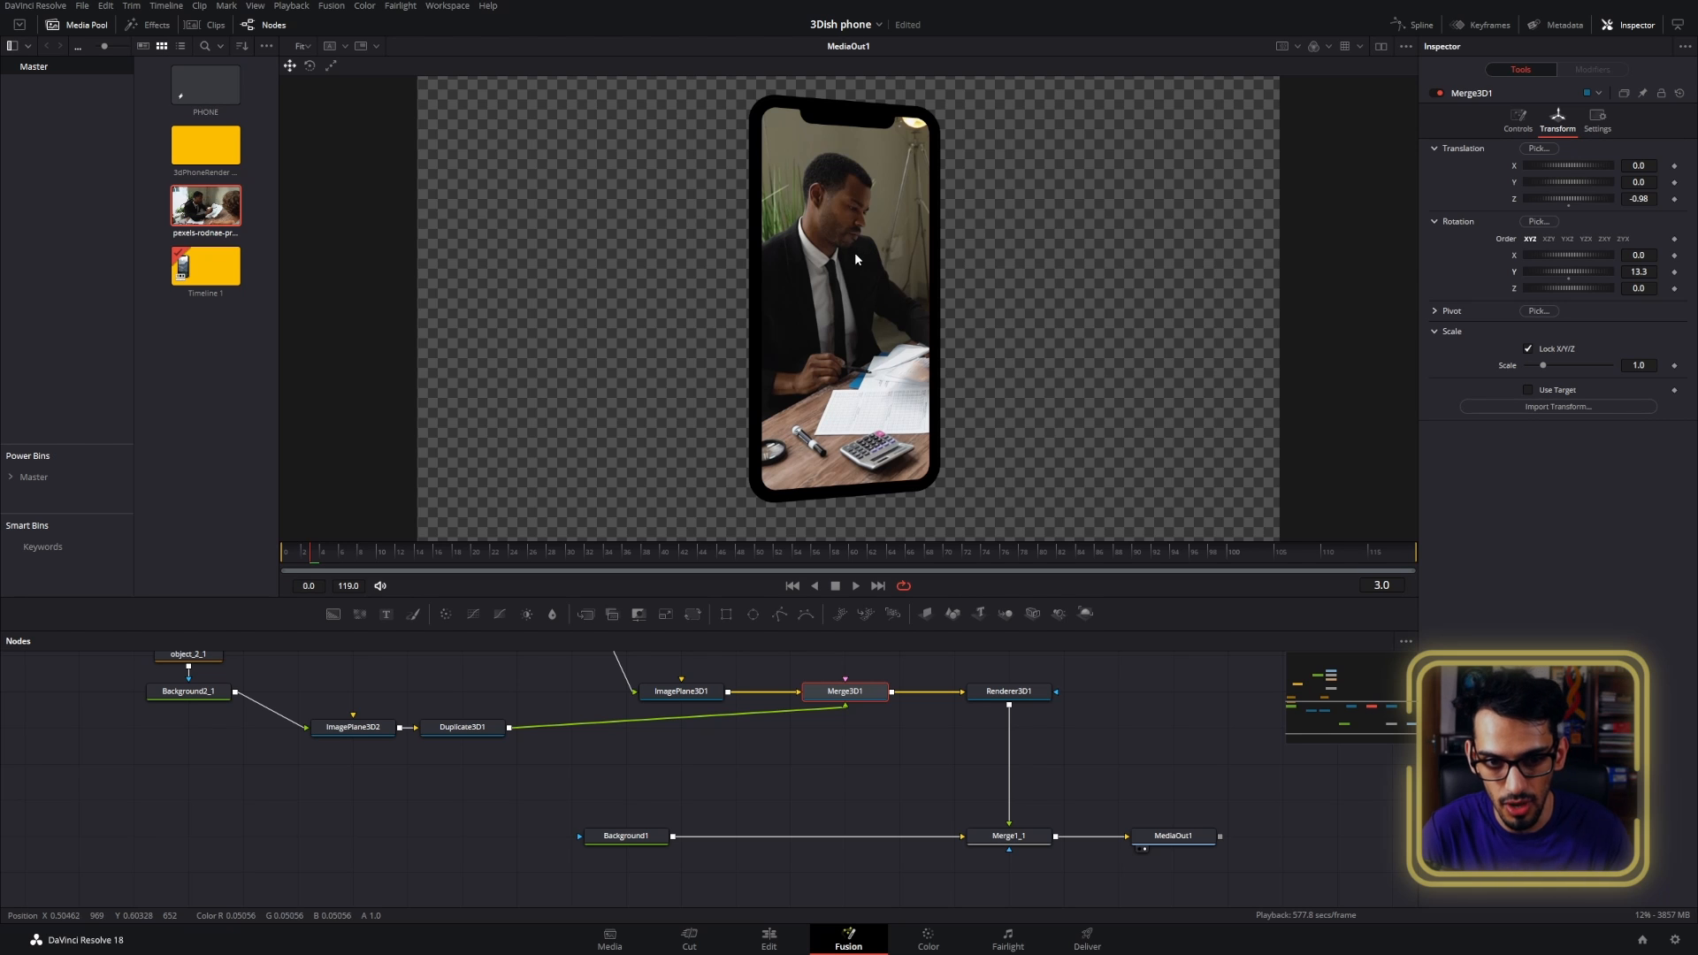
drag(887, 315, 889, 347)
scroll(895, 285, up, 2)
scroll(894, 285, down, 2)
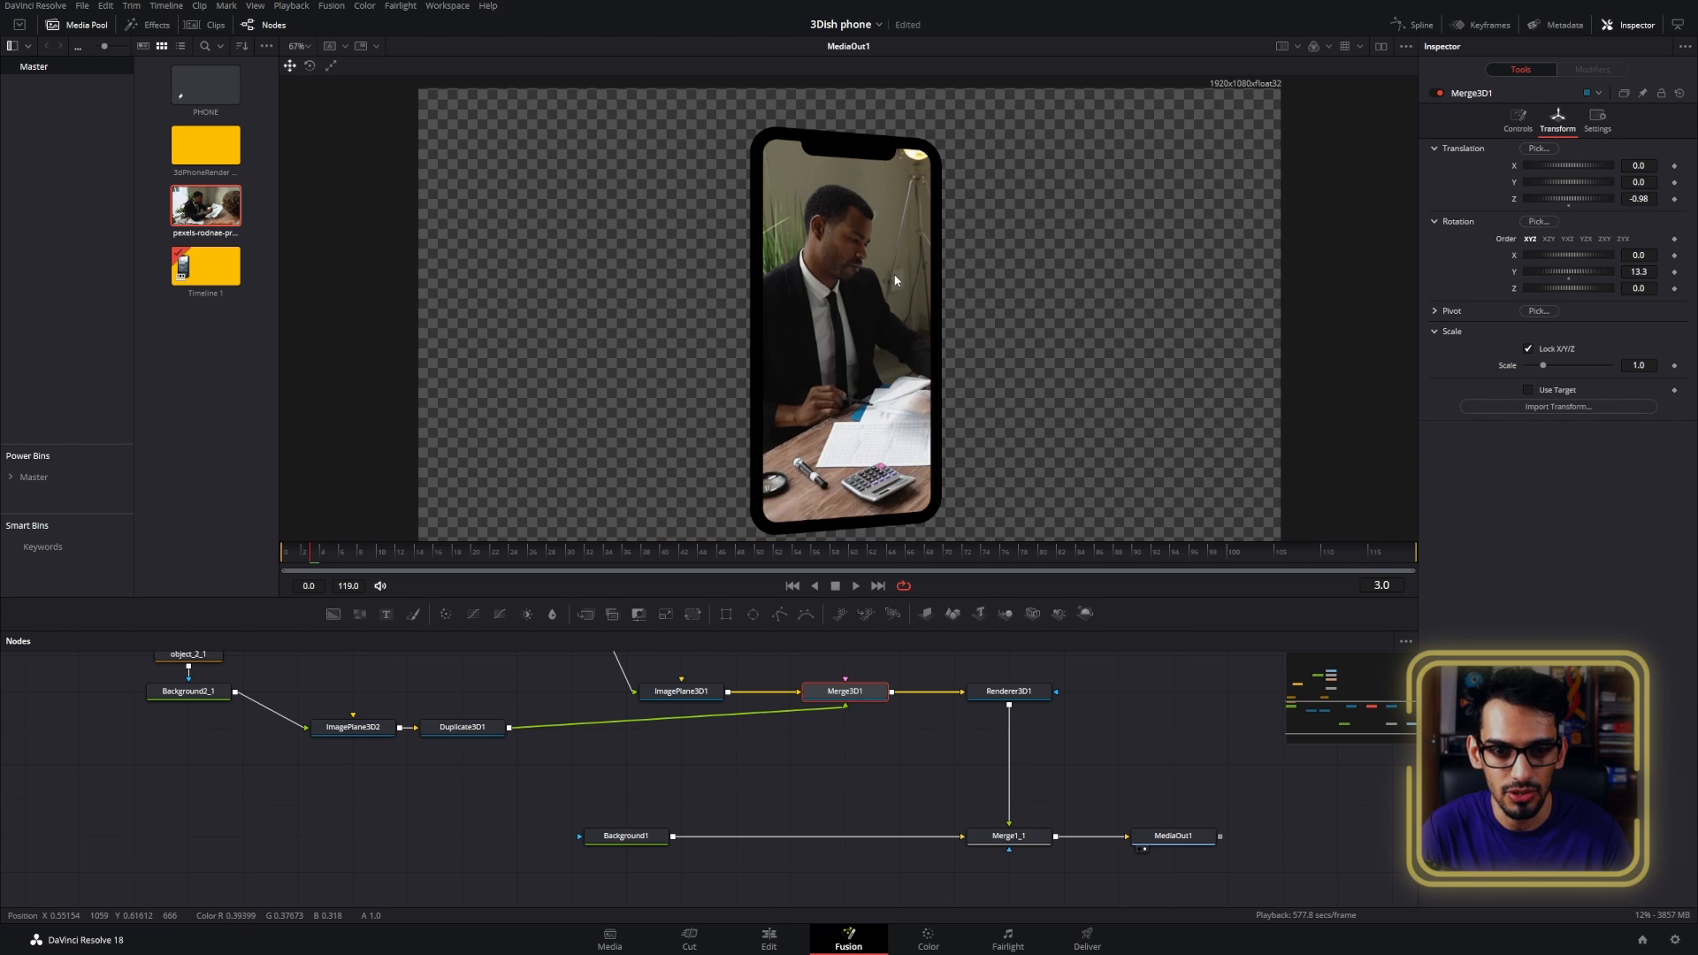
drag(894, 285, 925, 368)
scroll(841, 292, up, 1)
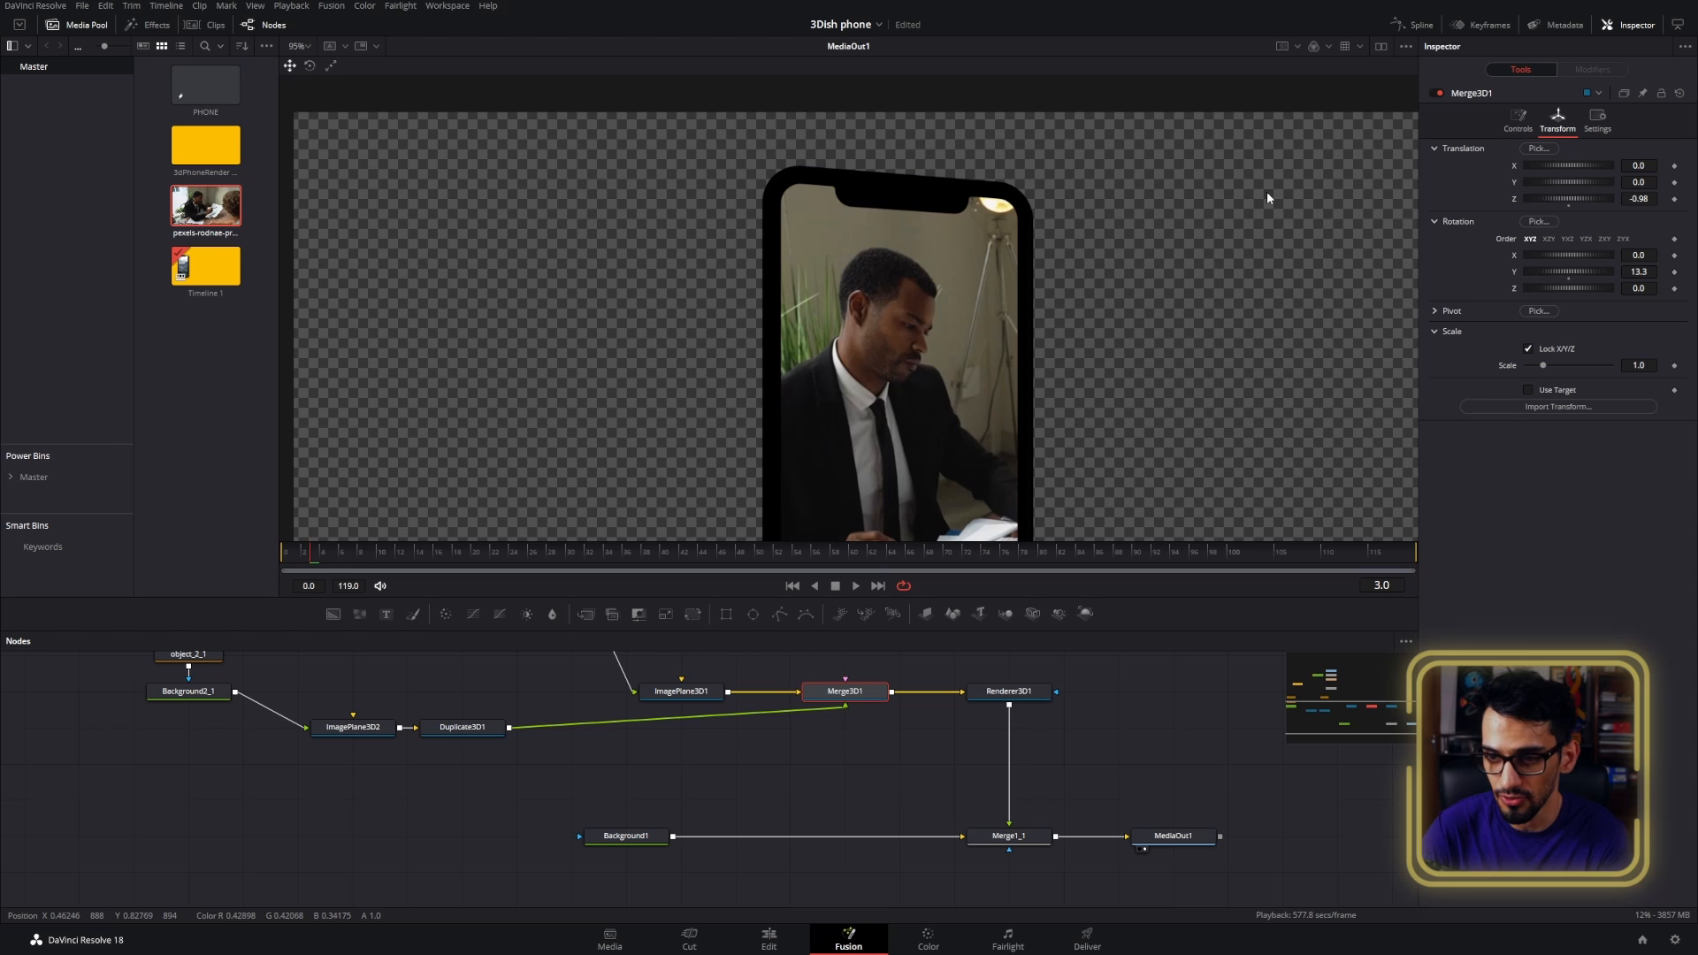
- Set Merge3D1's Y rotation to about 20.8 and its Z translation to about -1.34
drag(1568, 271, 1584, 271)
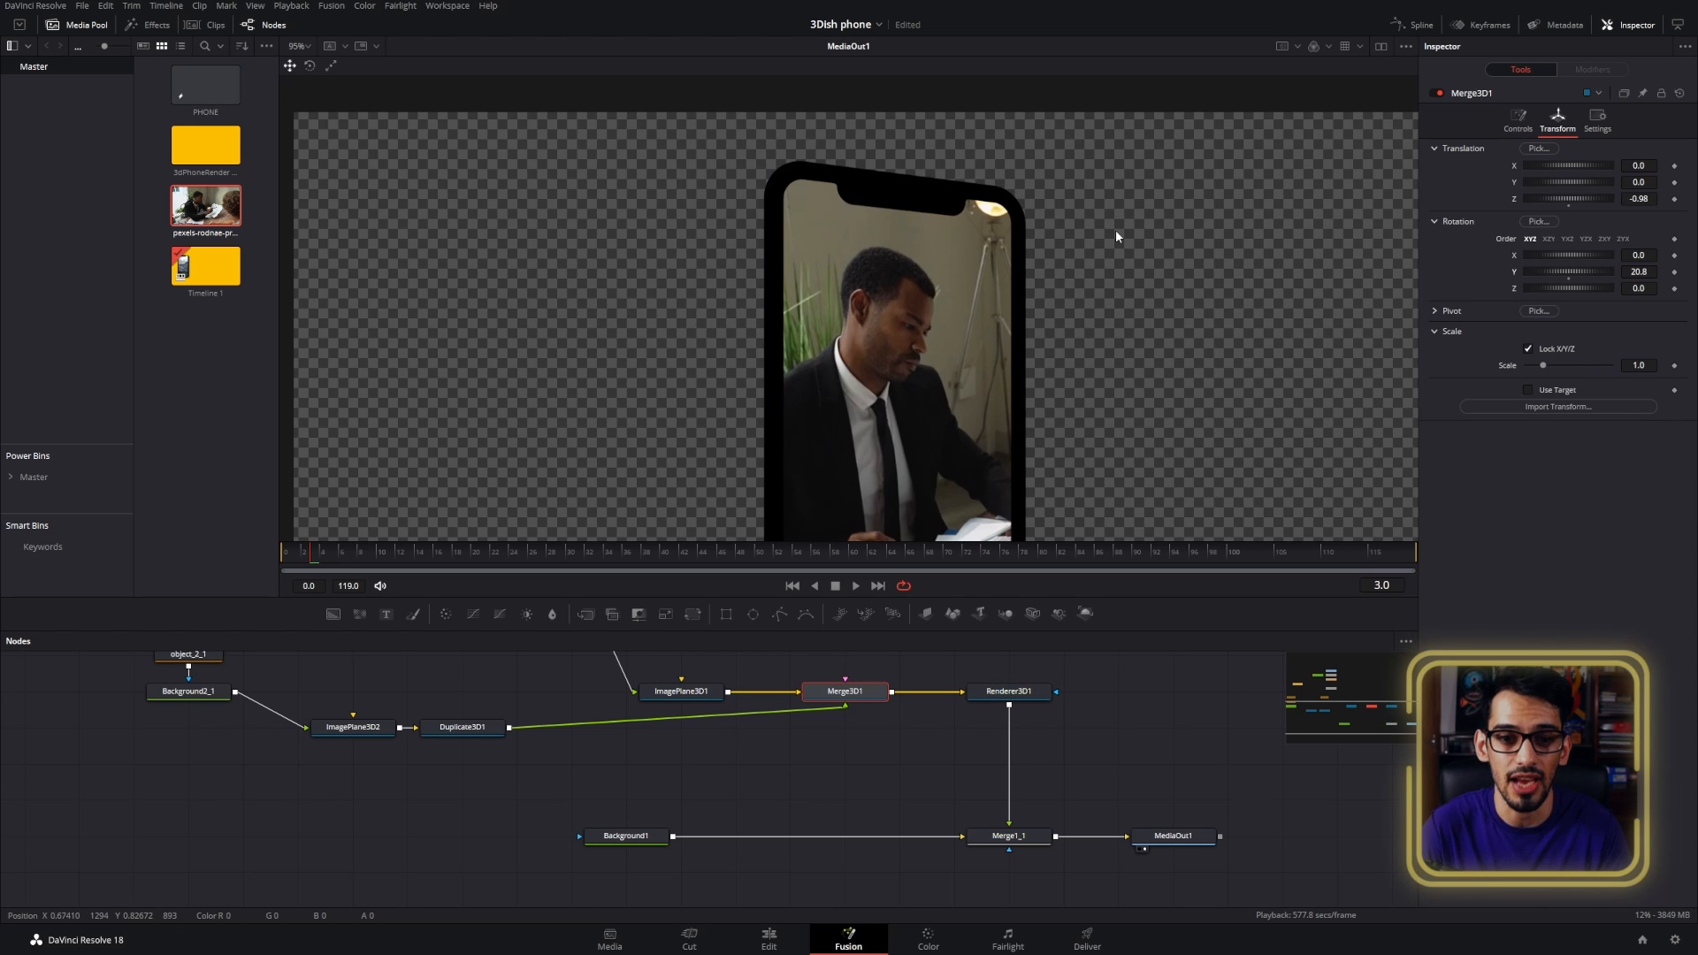
scroll(914, 348, down, 3)
scroll(899, 414, up, 2)
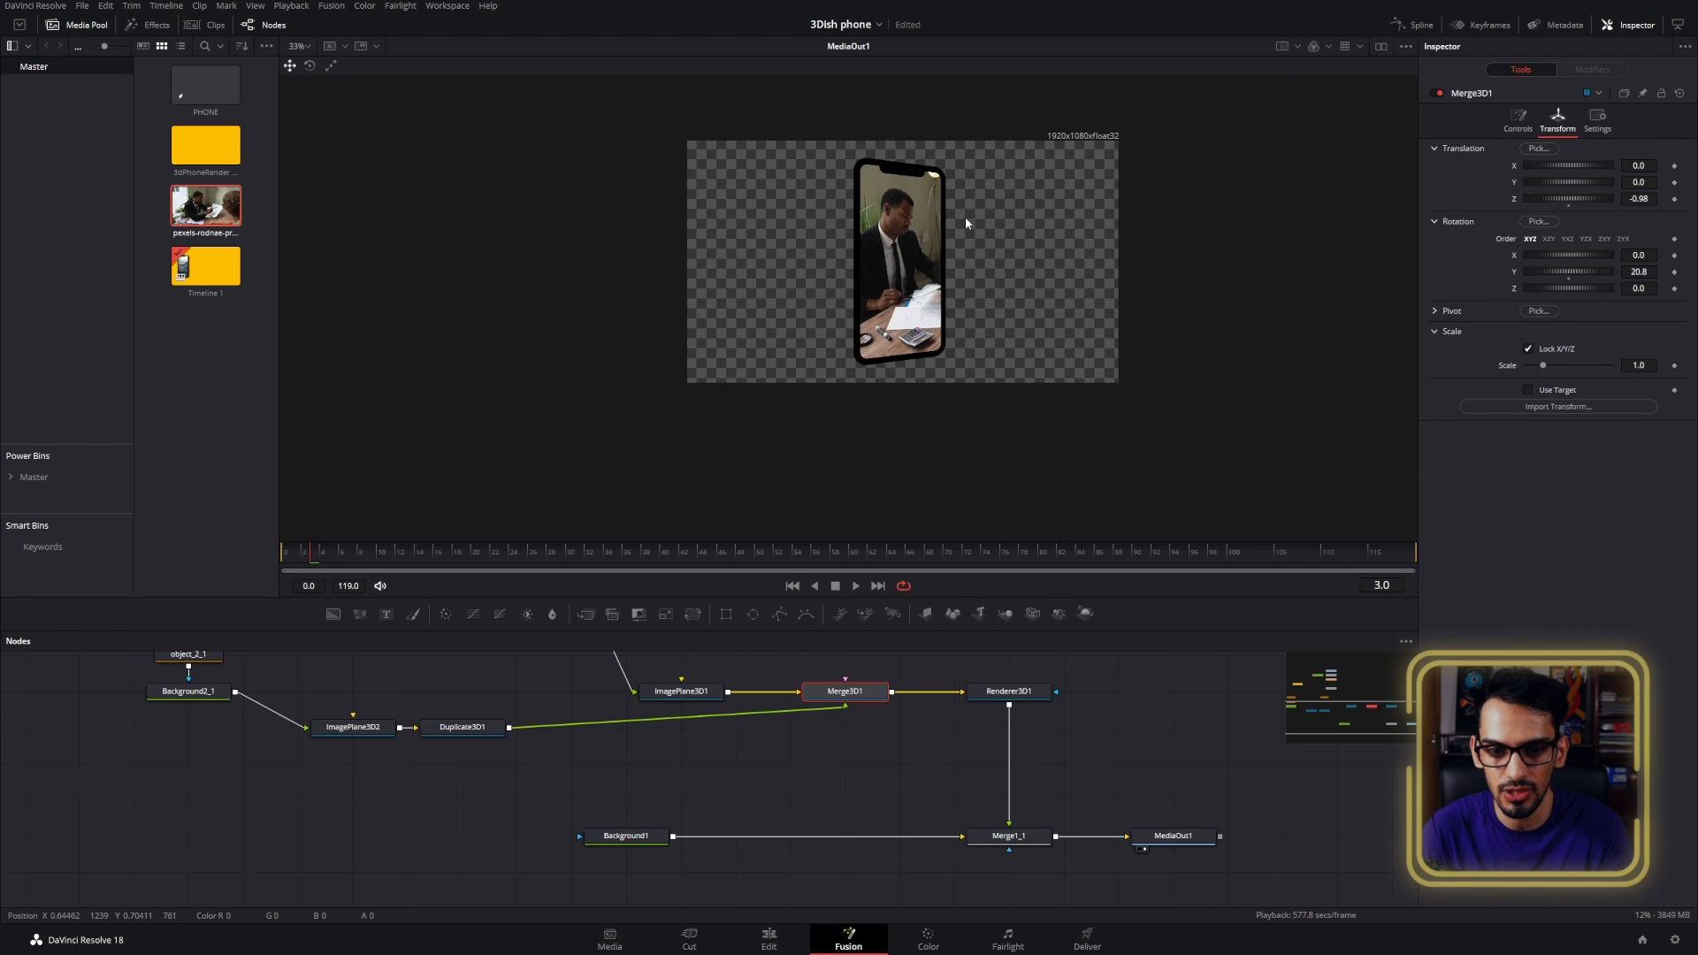
scroll(952, 279, up, 2)
scroll(952, 279, down, 1)
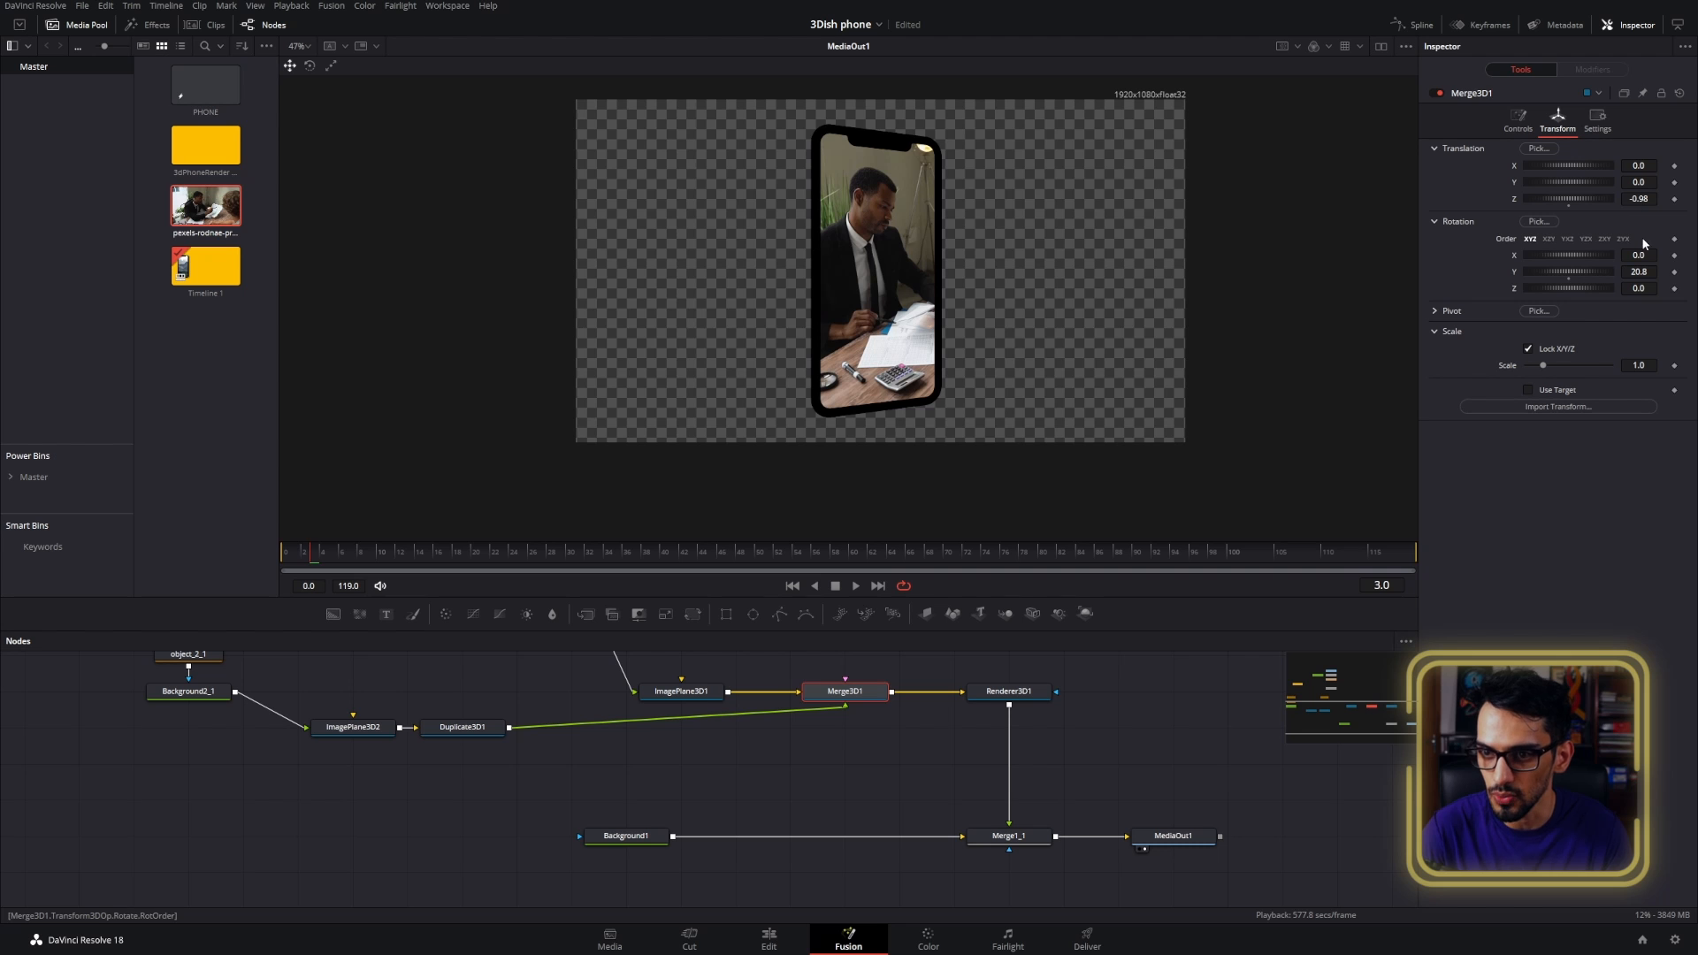
drag(1643, 199, 1620, 199)
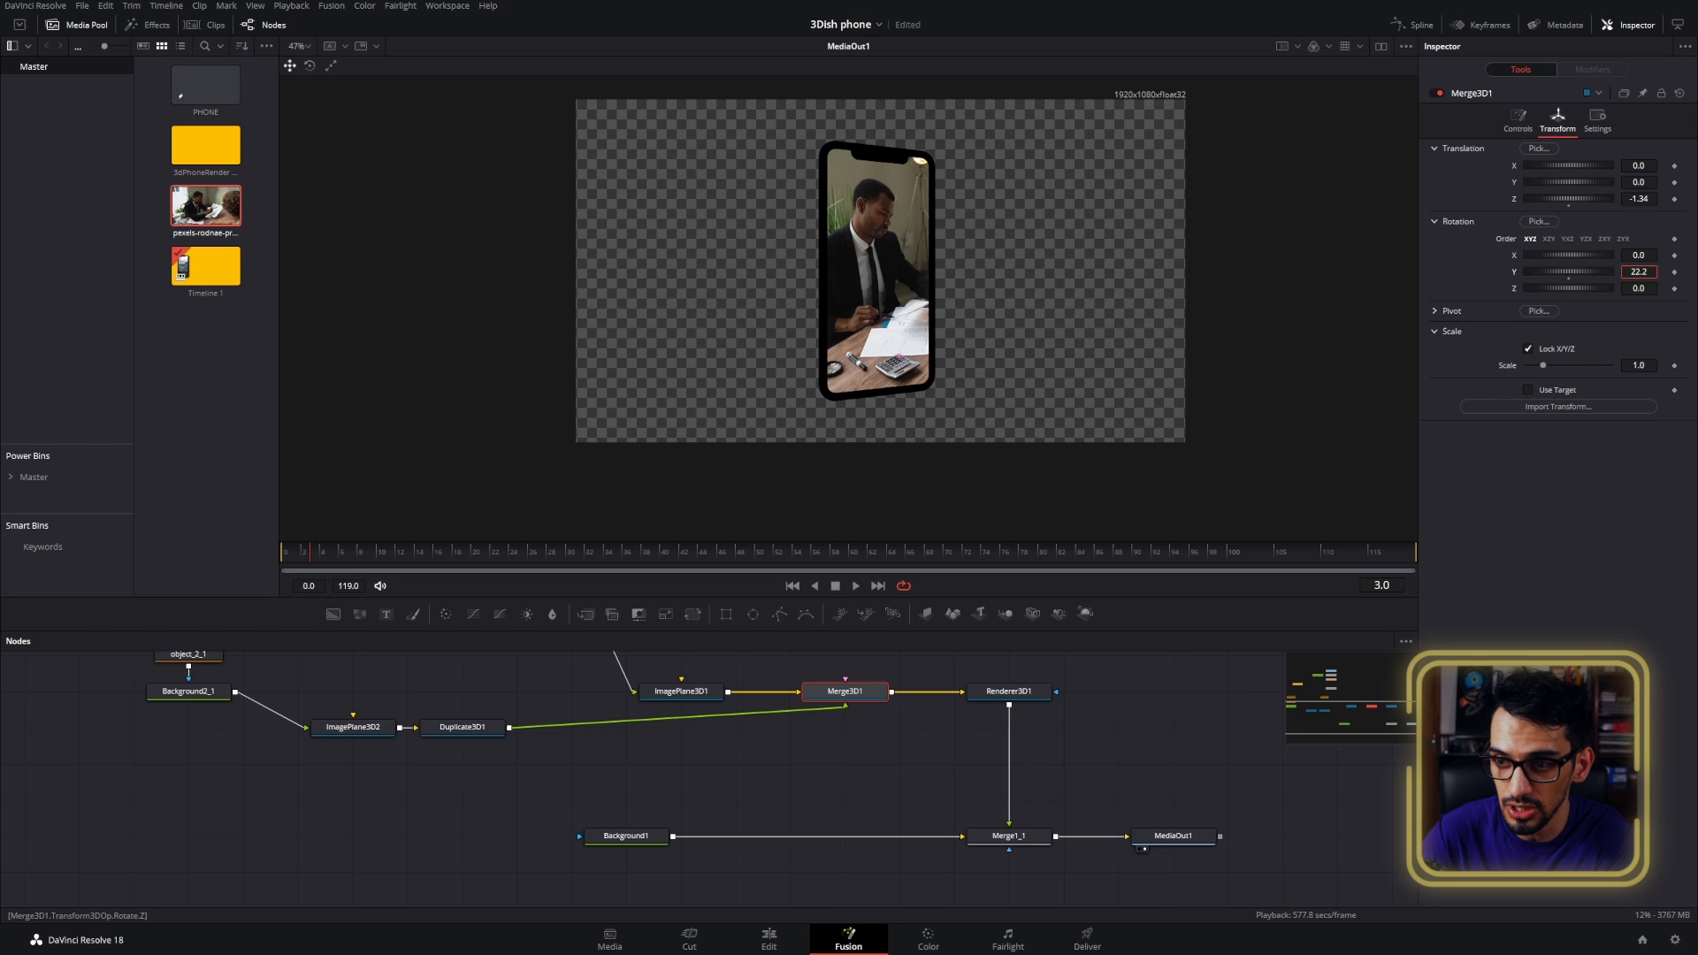
drag(1640, 271, 1677, 272)
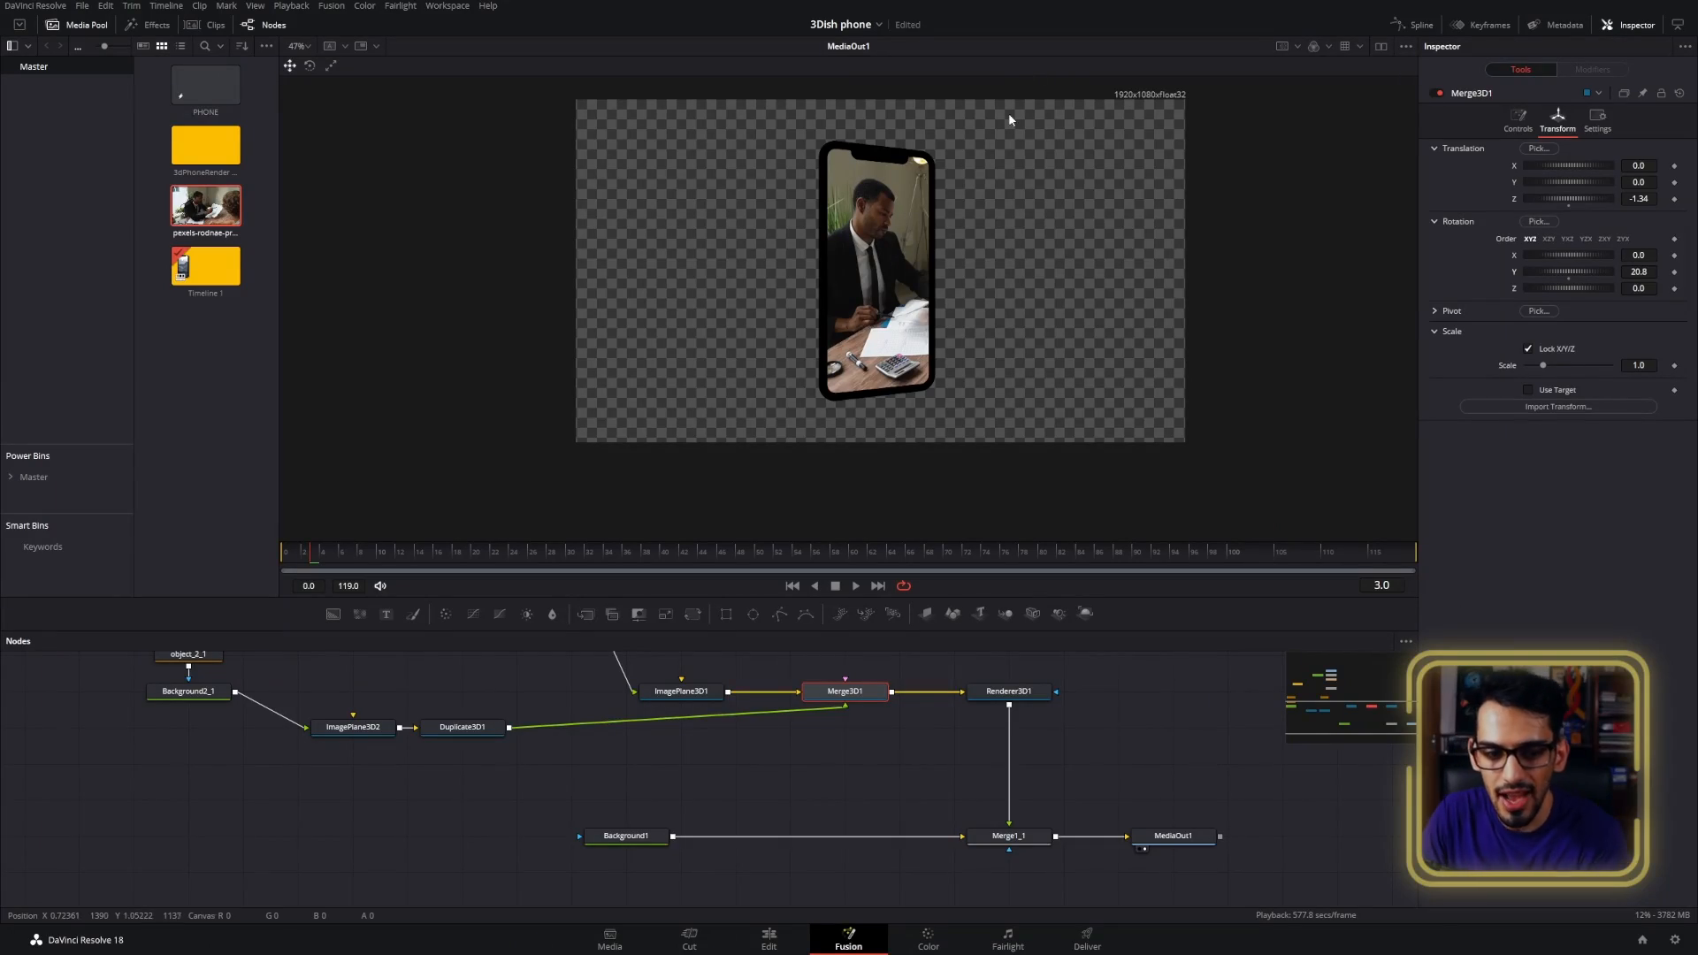
- Display Merge3D1 in the viewer at frame 0 and add a Spot Light node connected to it
click(283, 554)
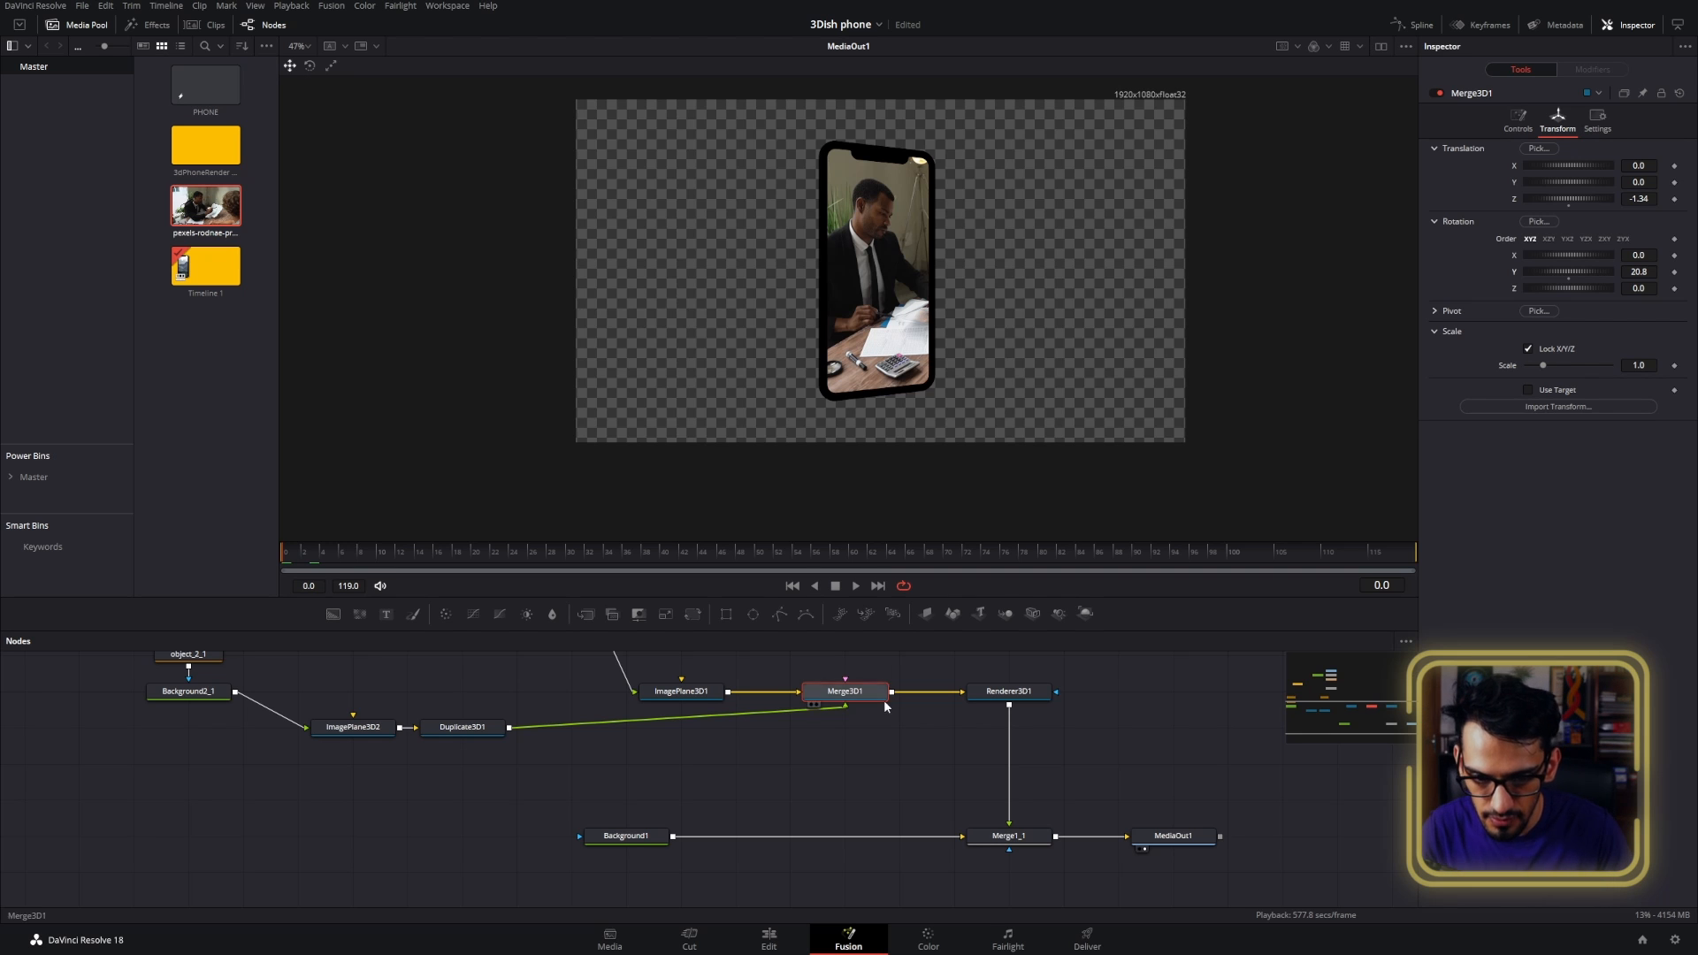
drag(886, 706, 857, 741)
key(2)
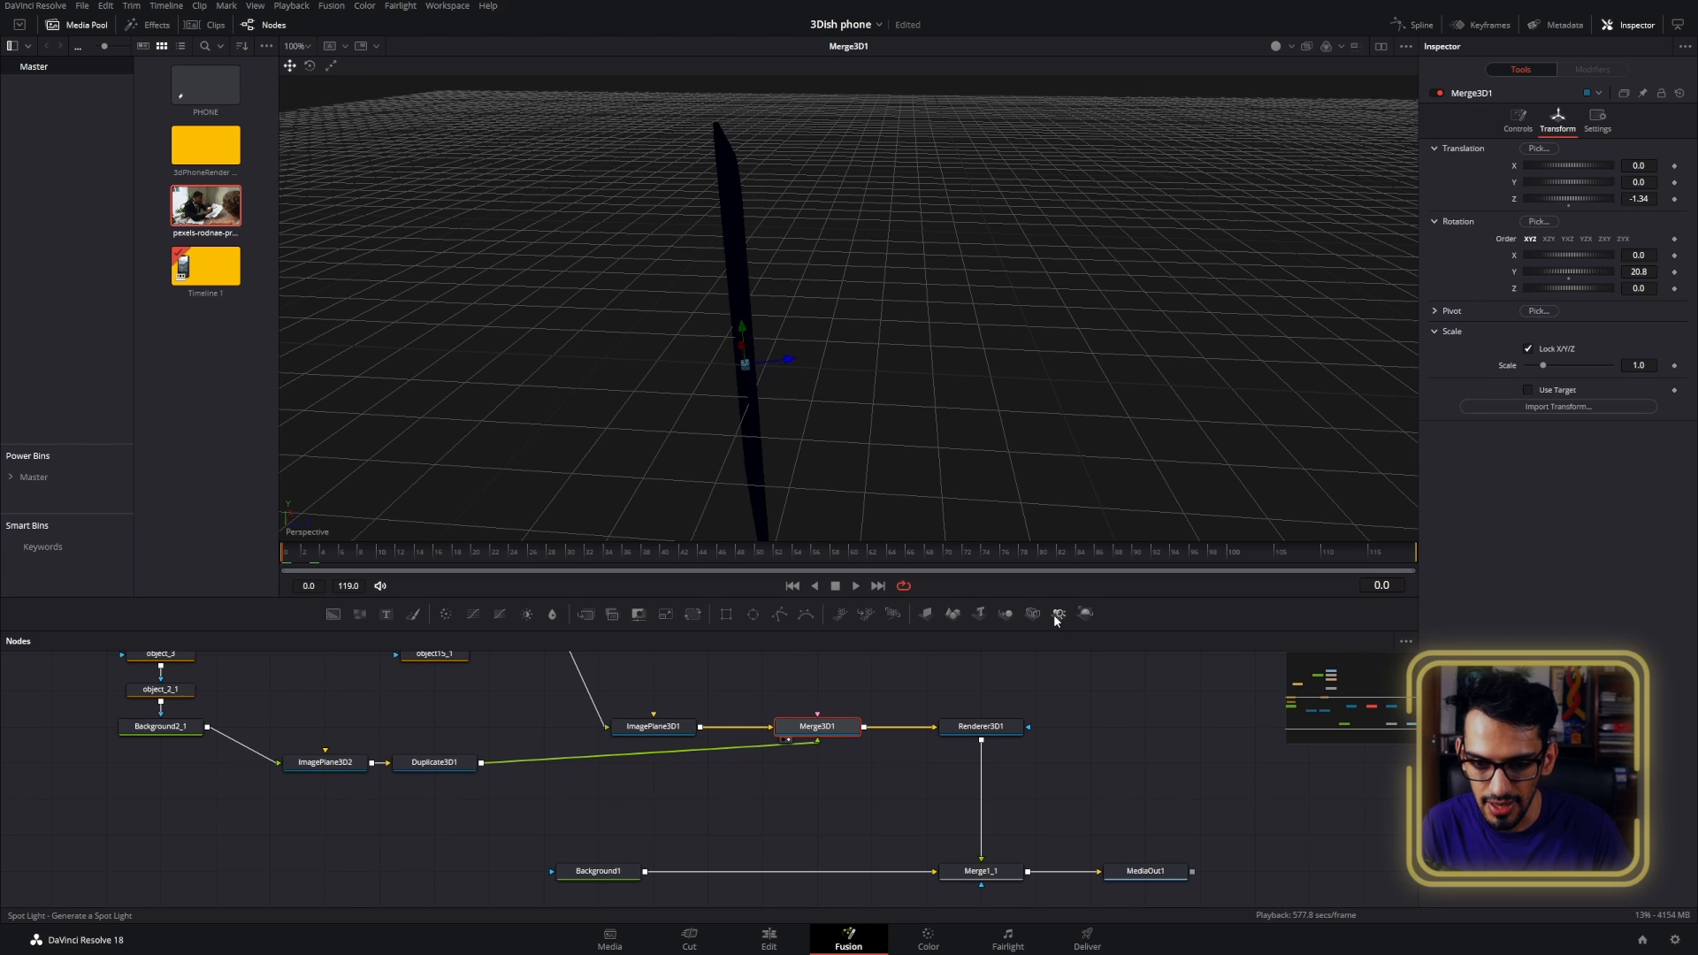
drag(1054, 616, 951, 759)
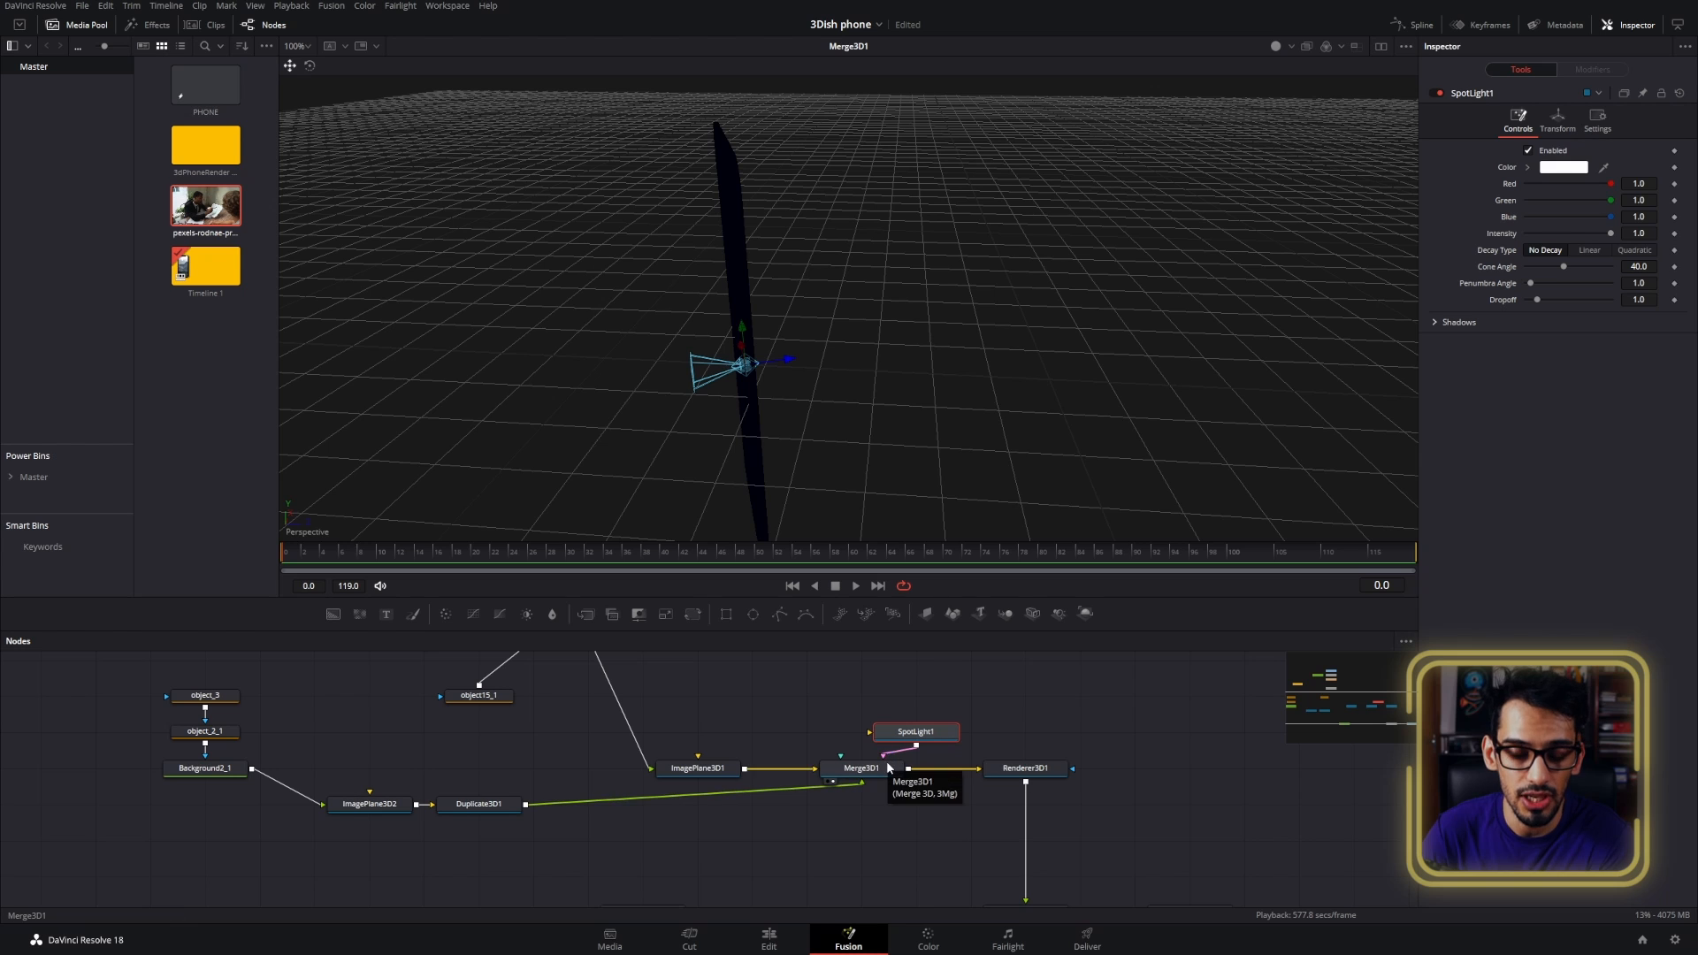
click(859, 768)
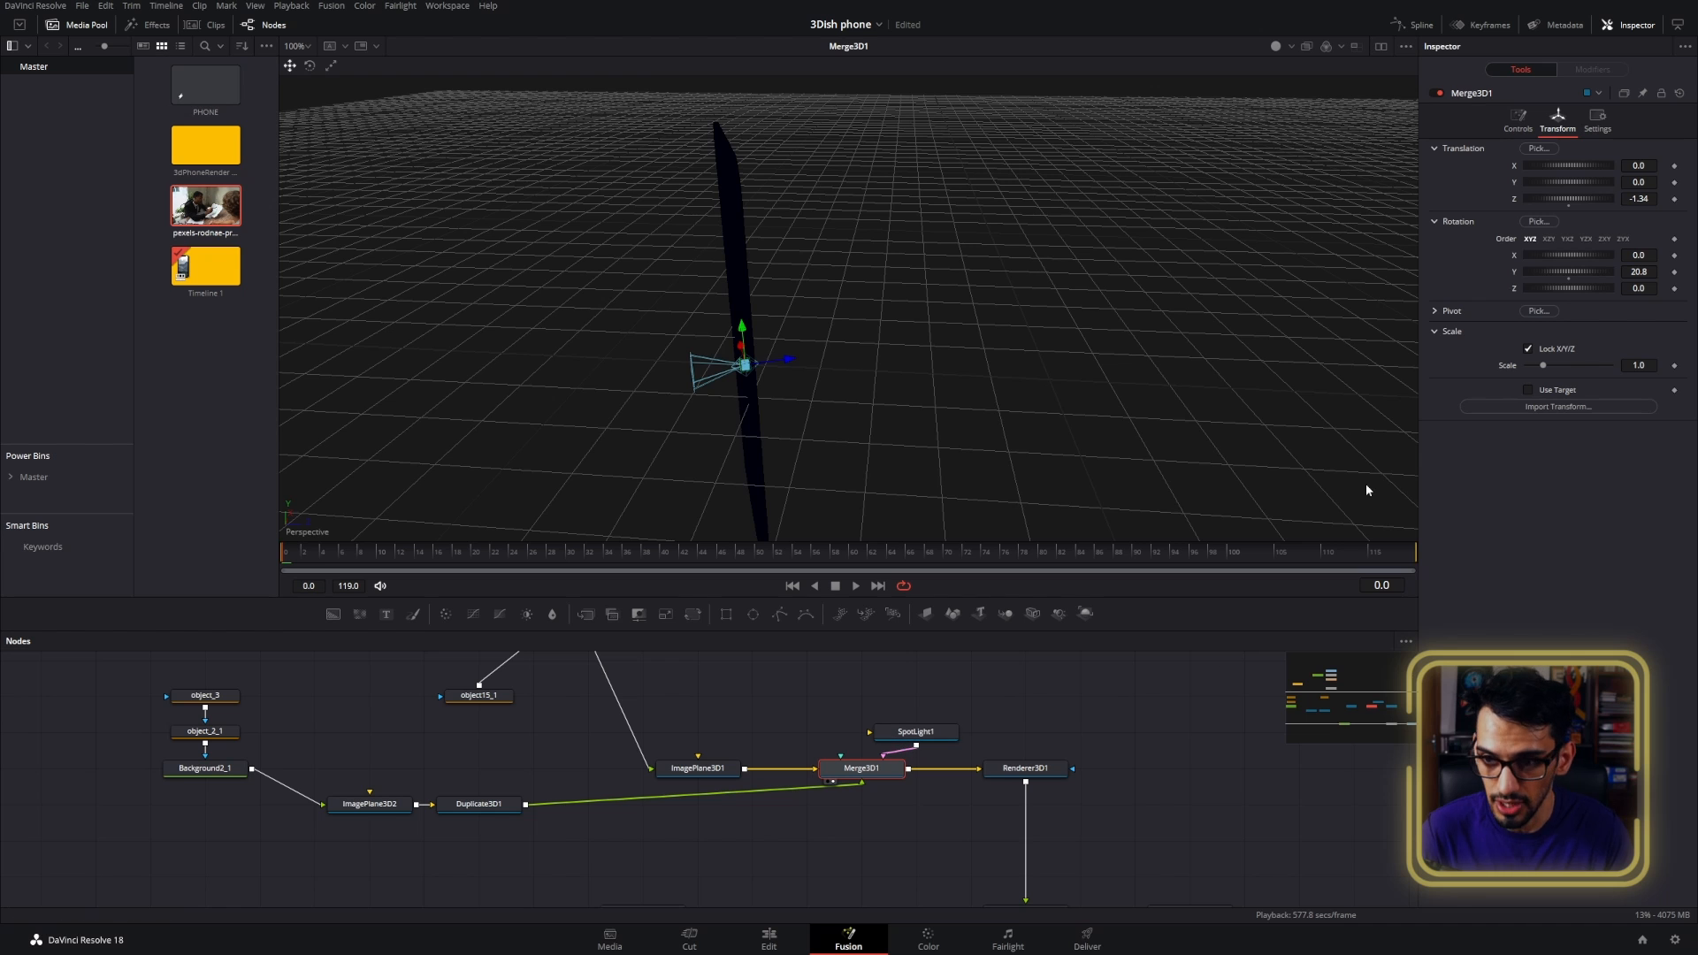
drag(912, 366, 841, 356)
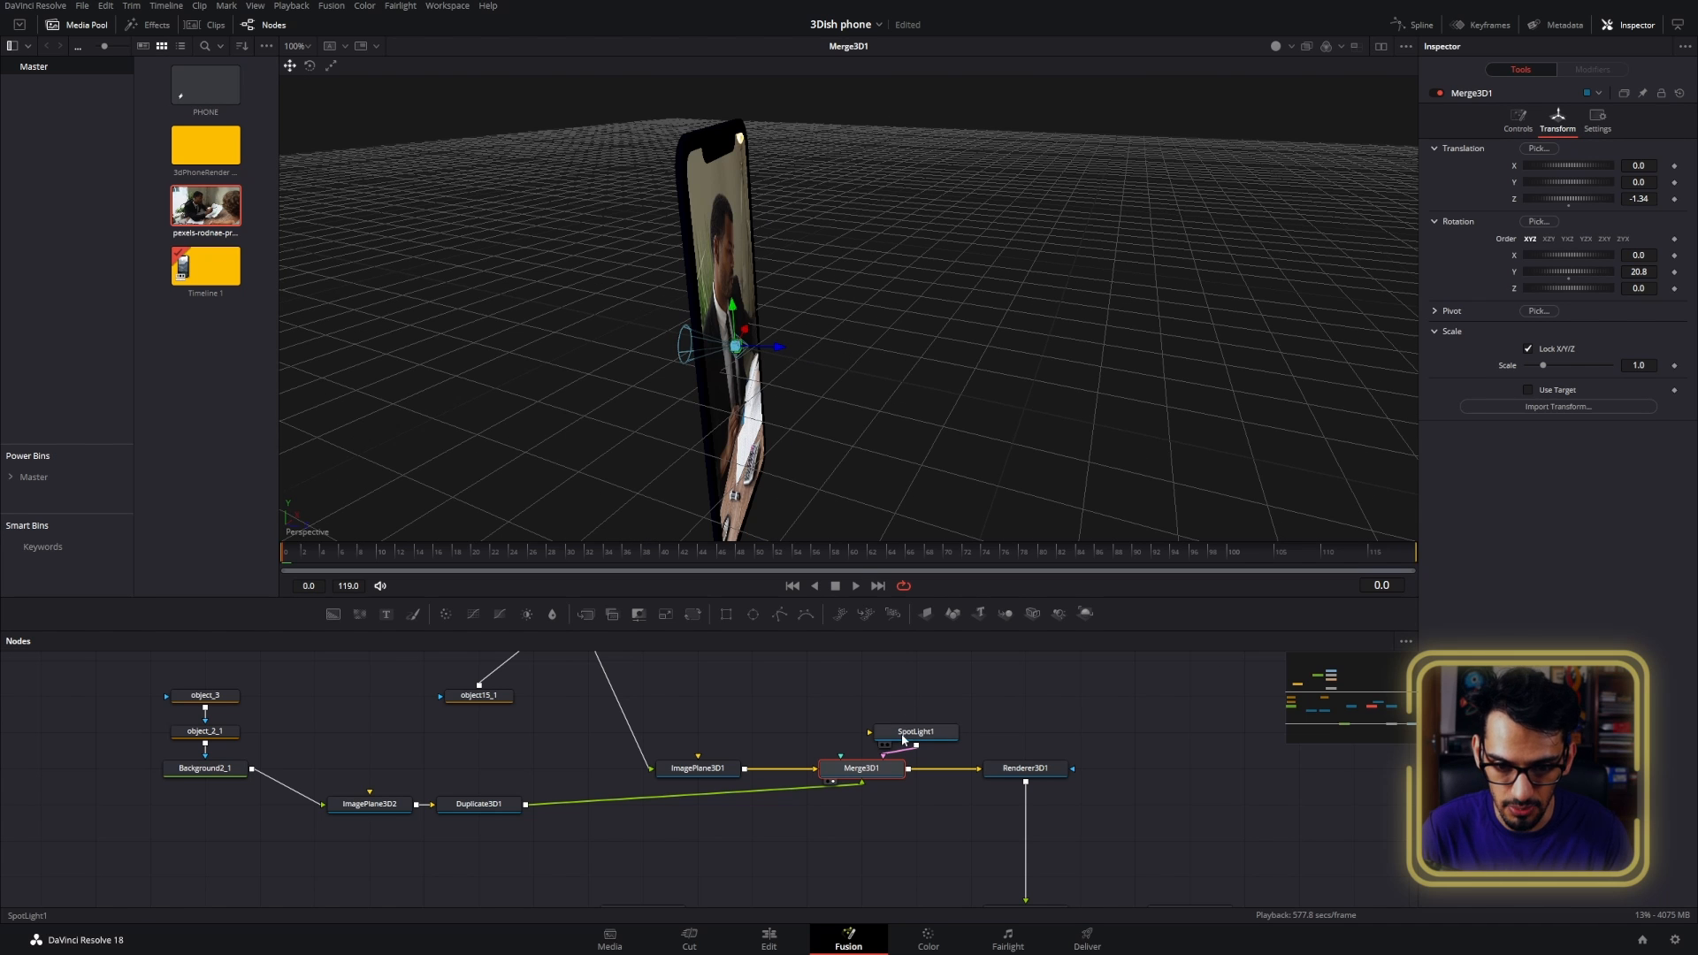
- Disconnect SpotLight1 from Merge3D1 and move Merge3D1 closer to ImagePlane3D1, leaving space before Renderer3D1
drag(903, 739, 959, 704)
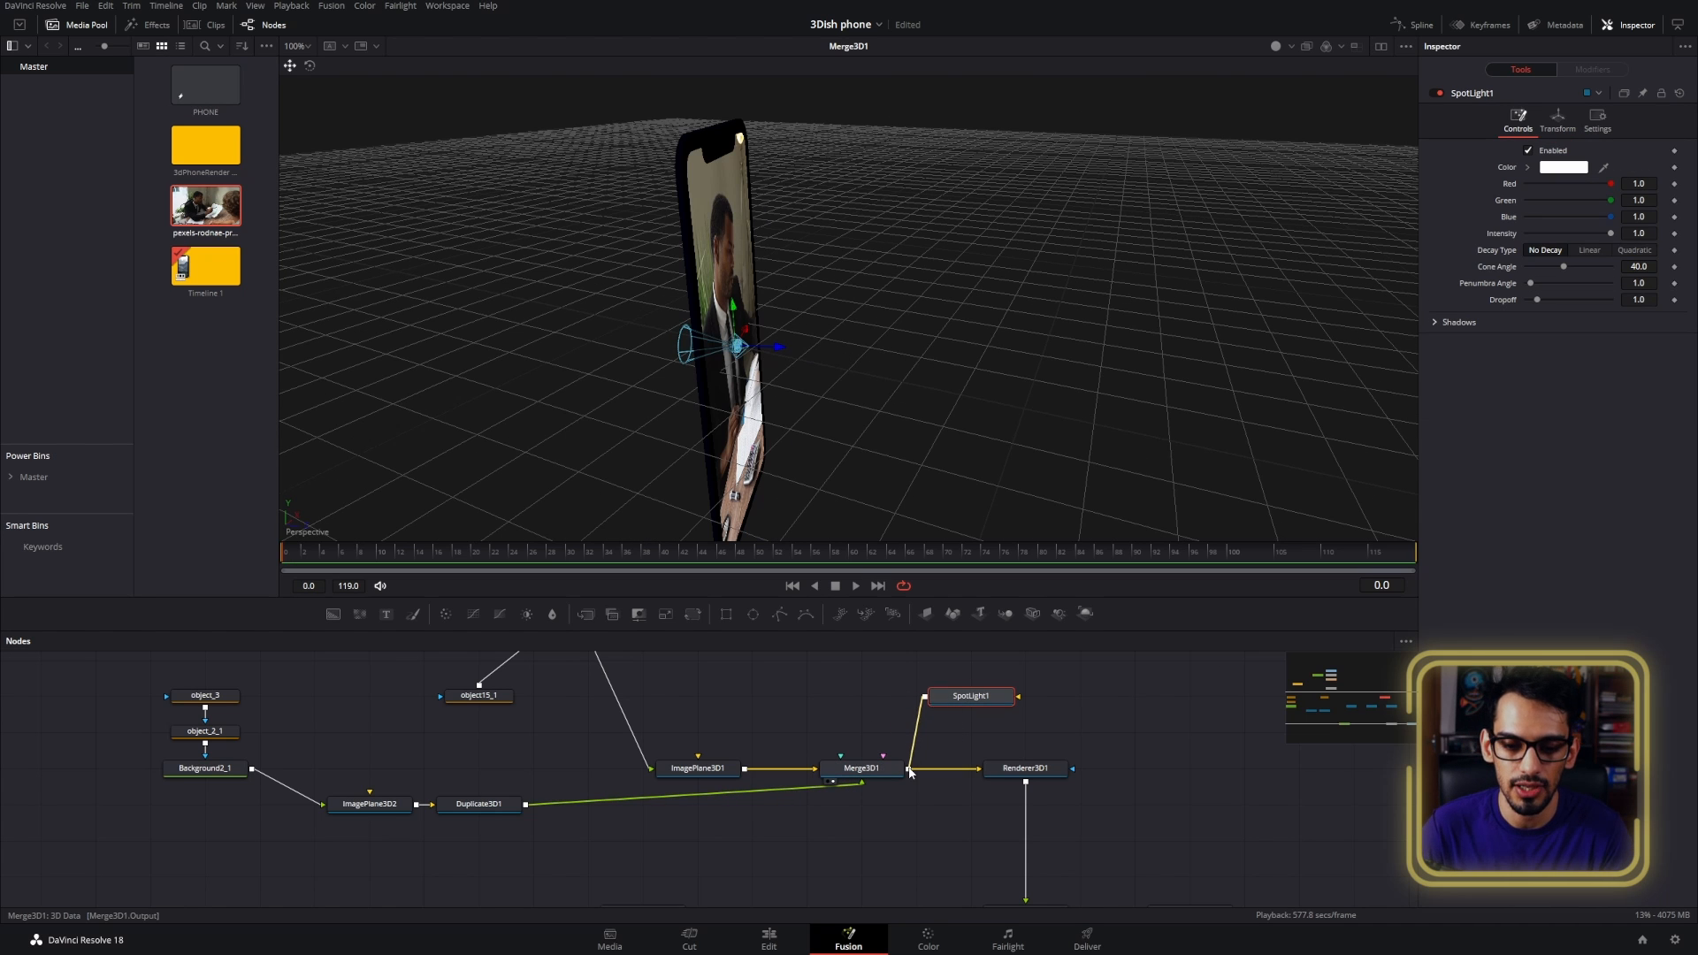
click(888, 754)
drag(893, 771, 839, 771)
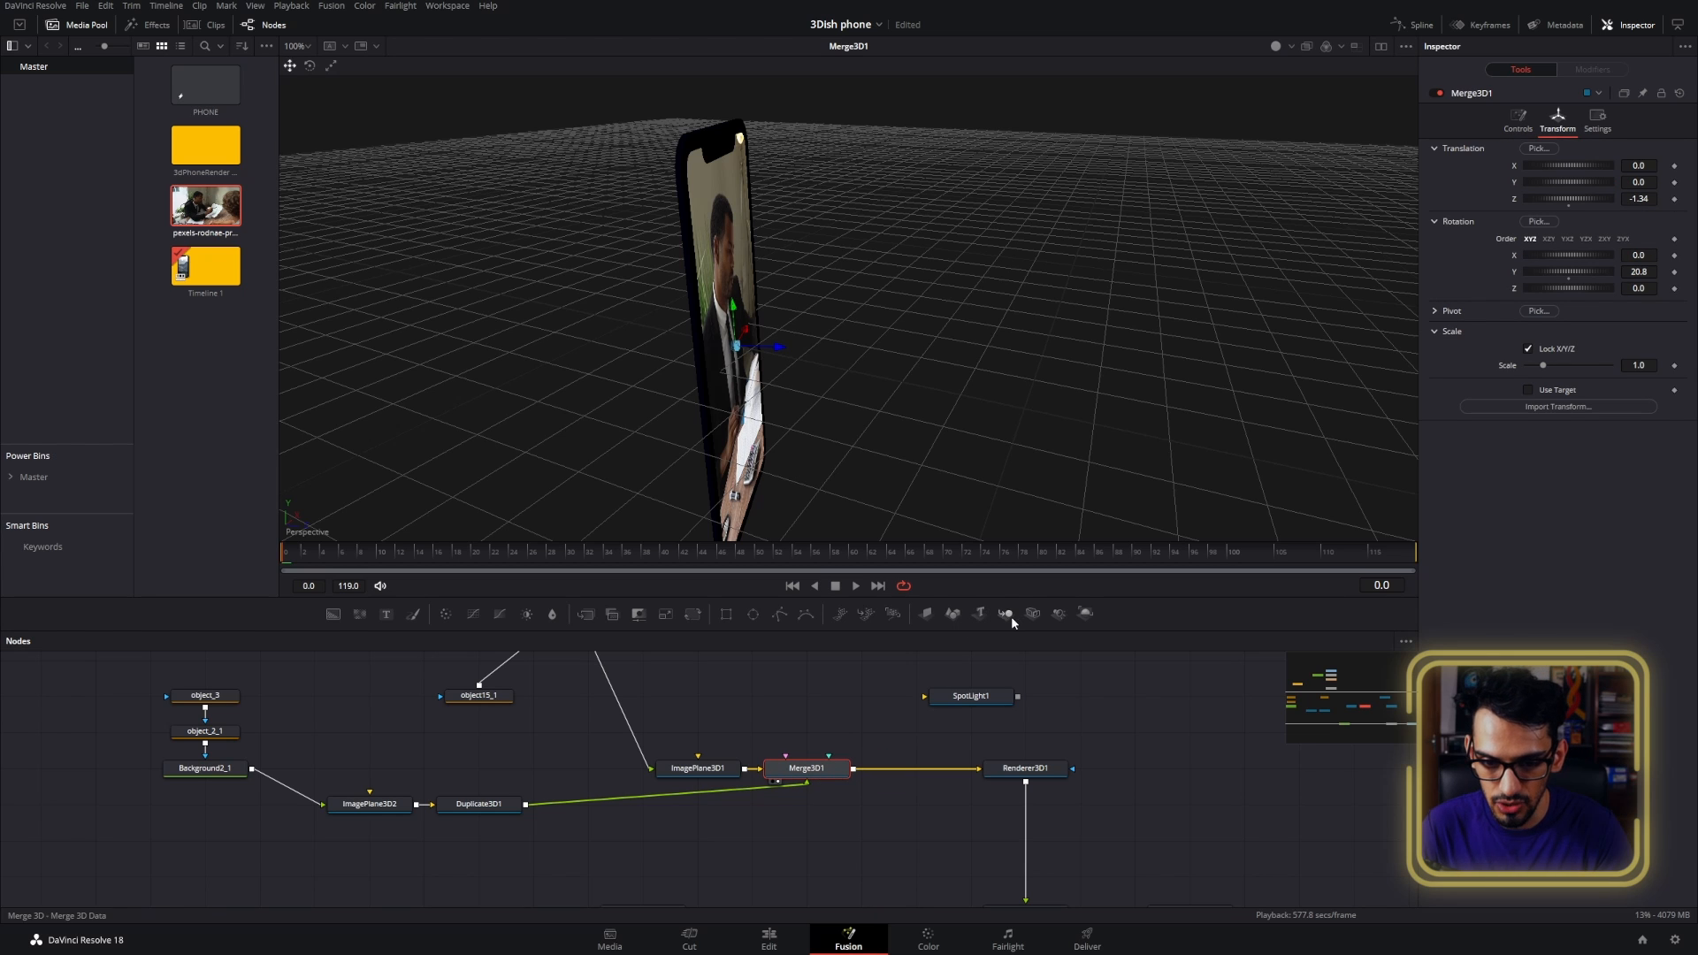
- Insert a Merge 3D node between Merge3D1 and Renderer3D1 and connect SpotLight1's output to it
drag(1011, 617, 927, 777)
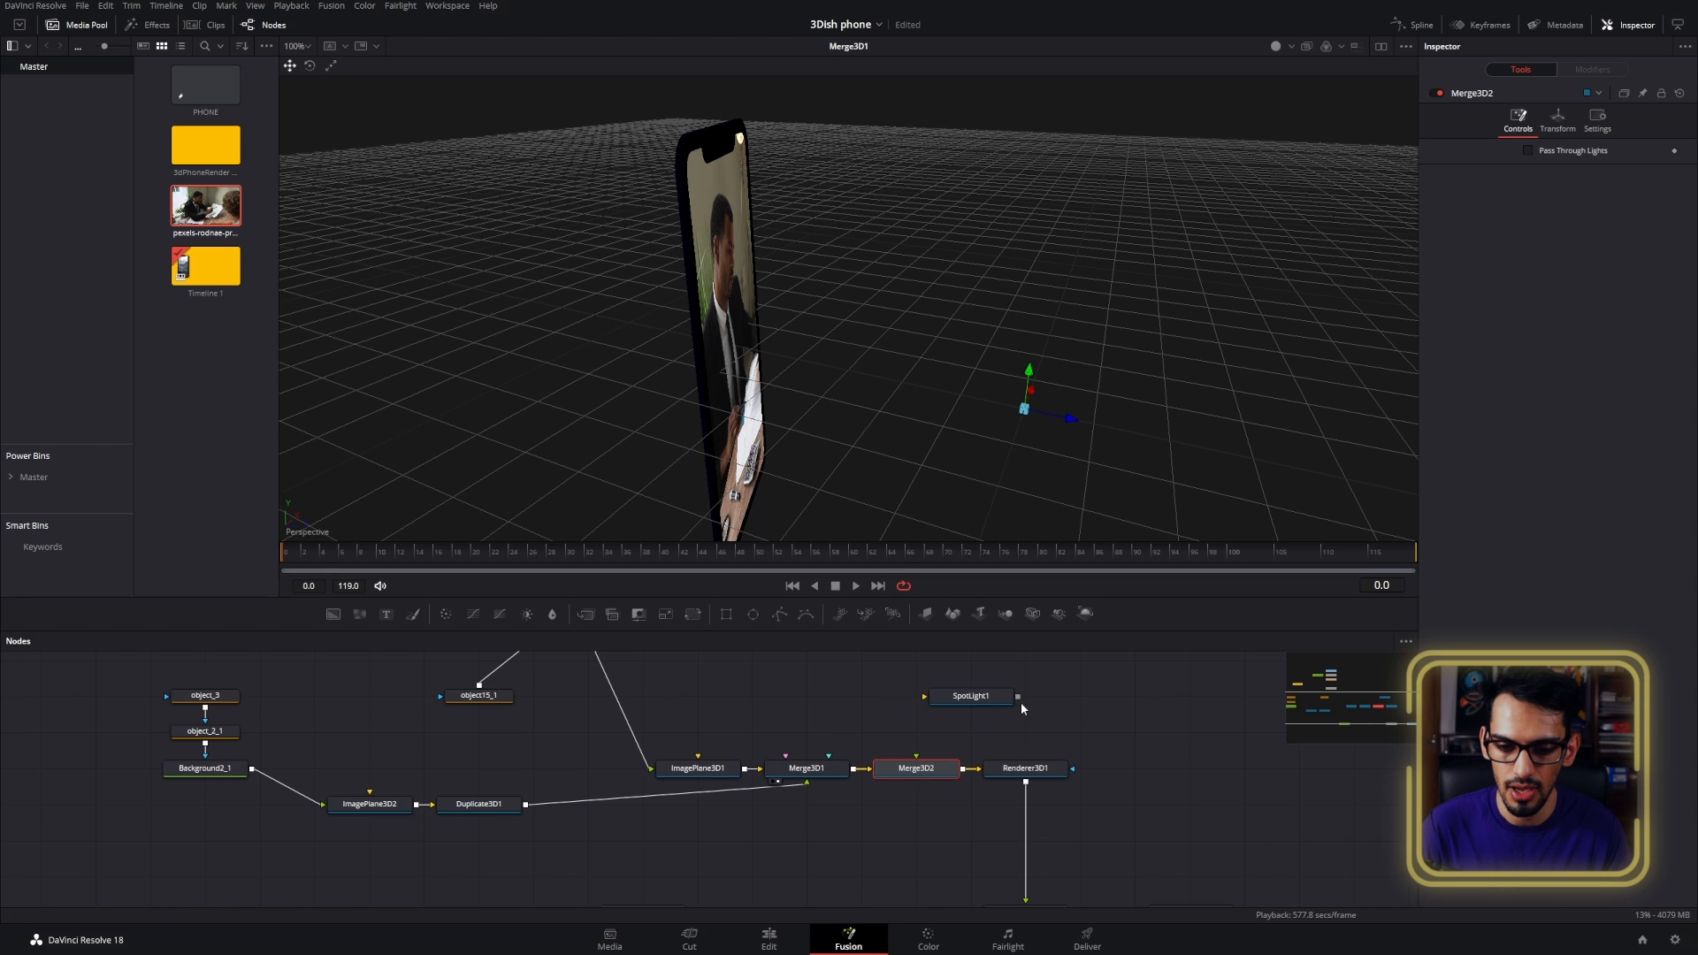
drag(1018, 696, 920, 766)
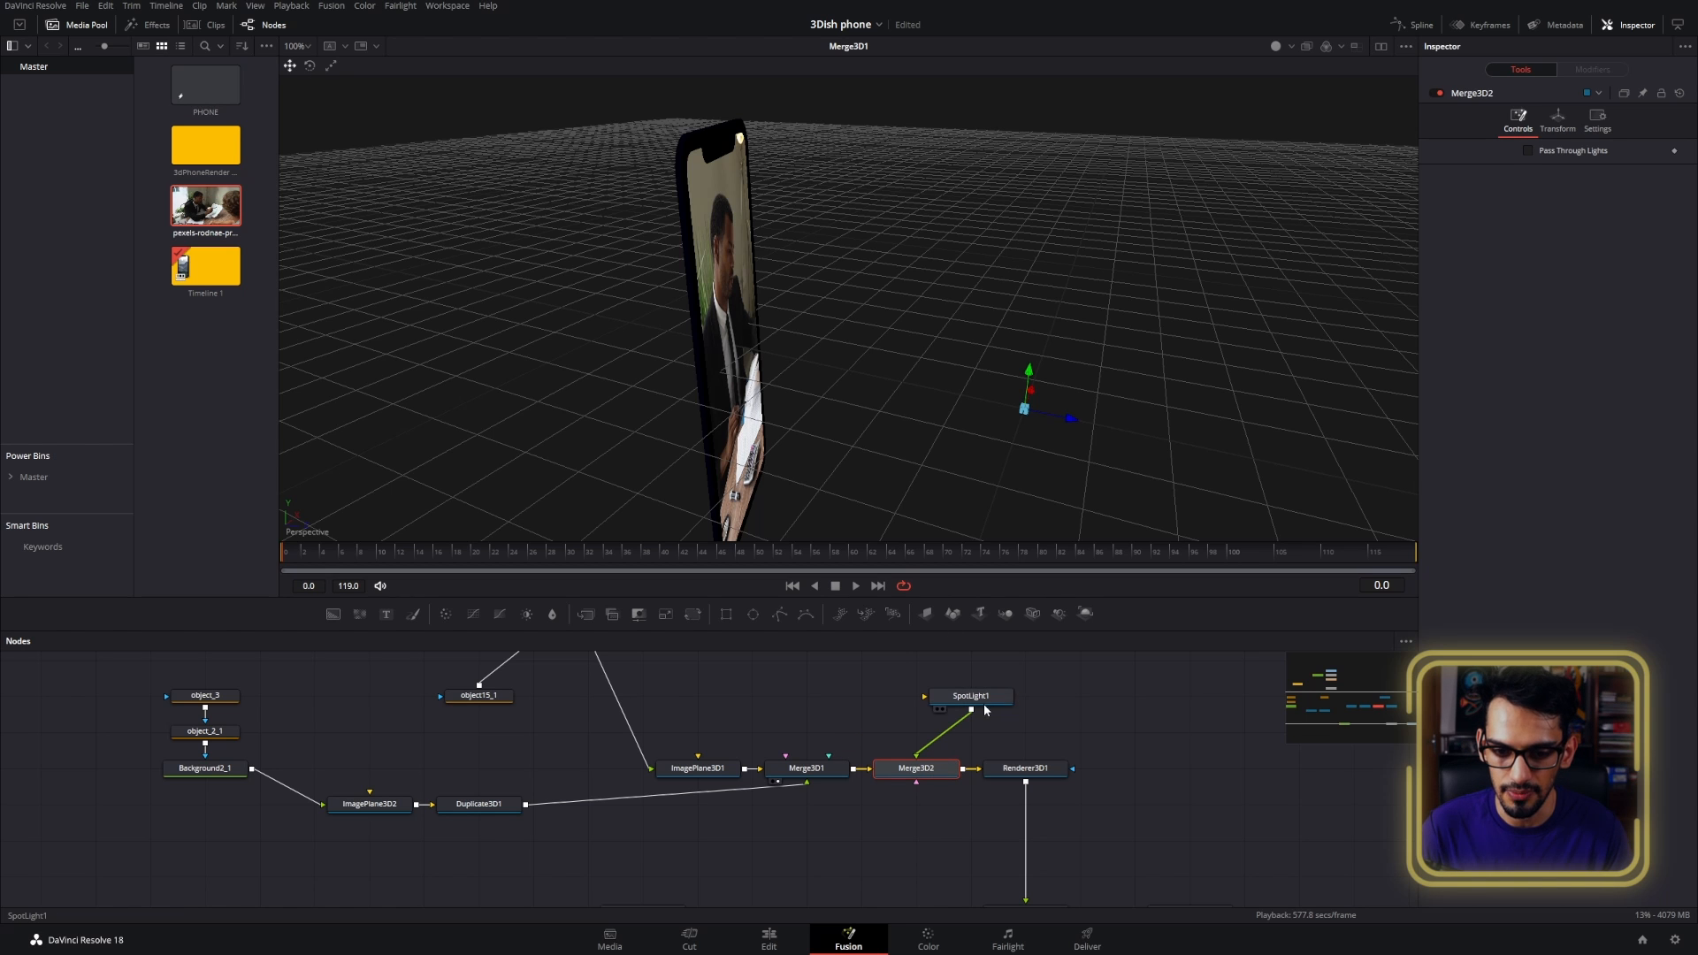
- Move SpotLight1 up and beside the phone's upper corner, to about X 0.53 and Y 1.16
click(982, 699)
scroll(1017, 320, down, 3)
drag(968, 351, 980, 150)
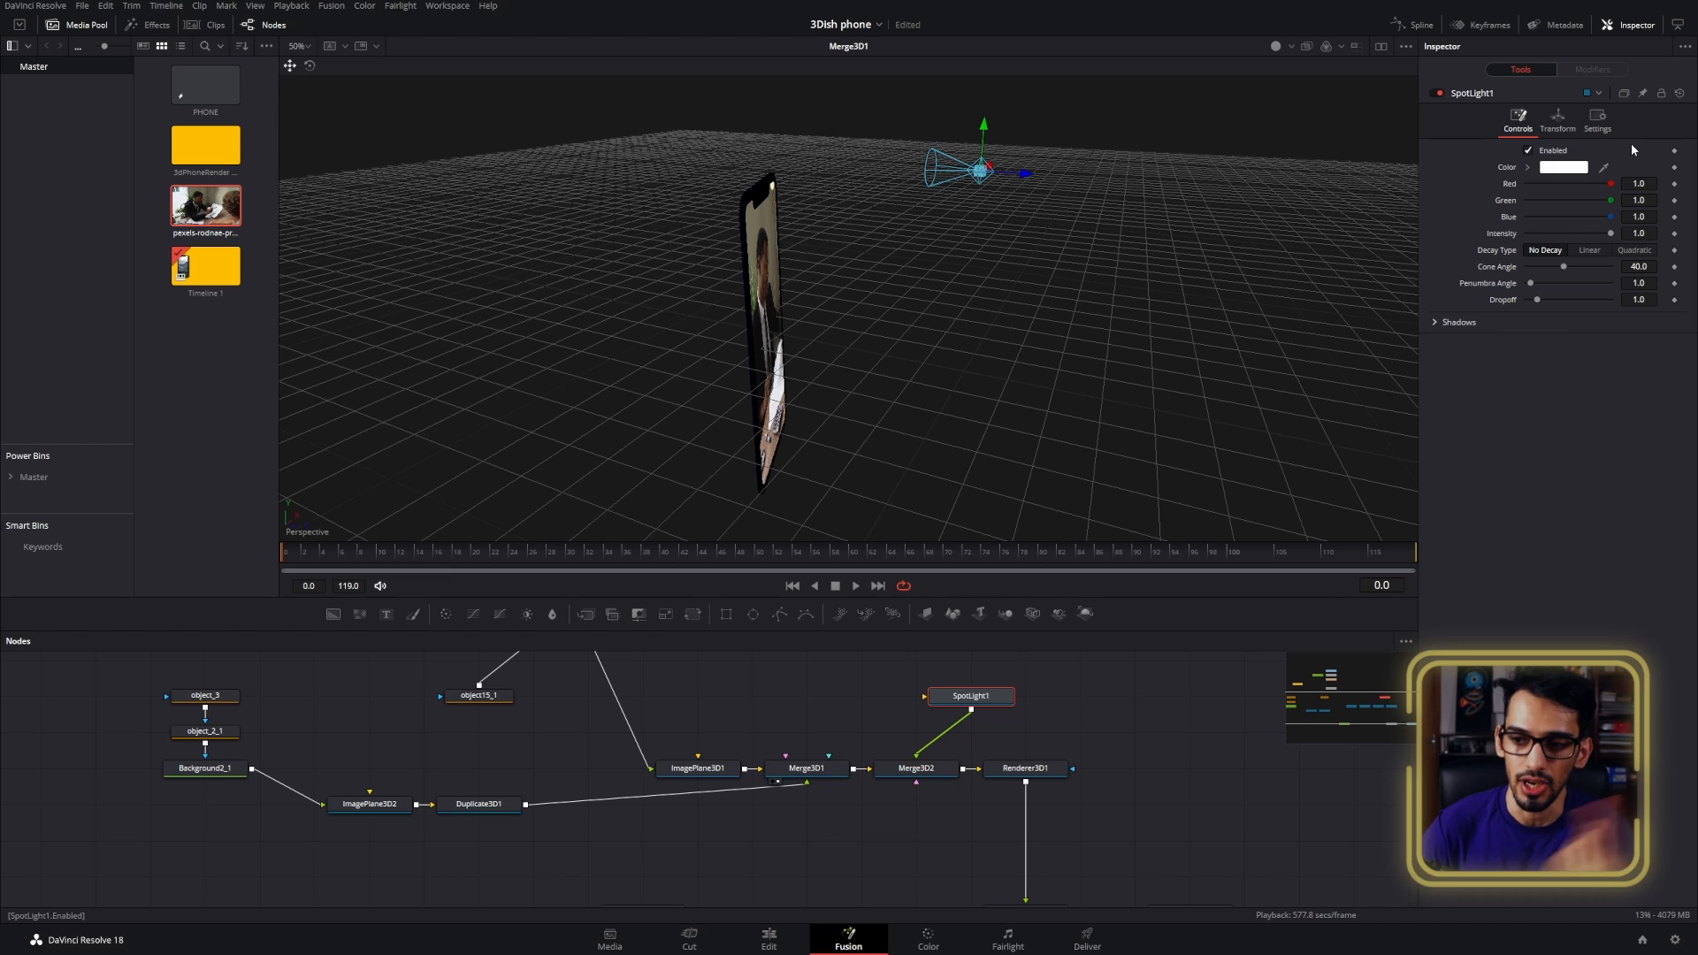
click(1557, 119)
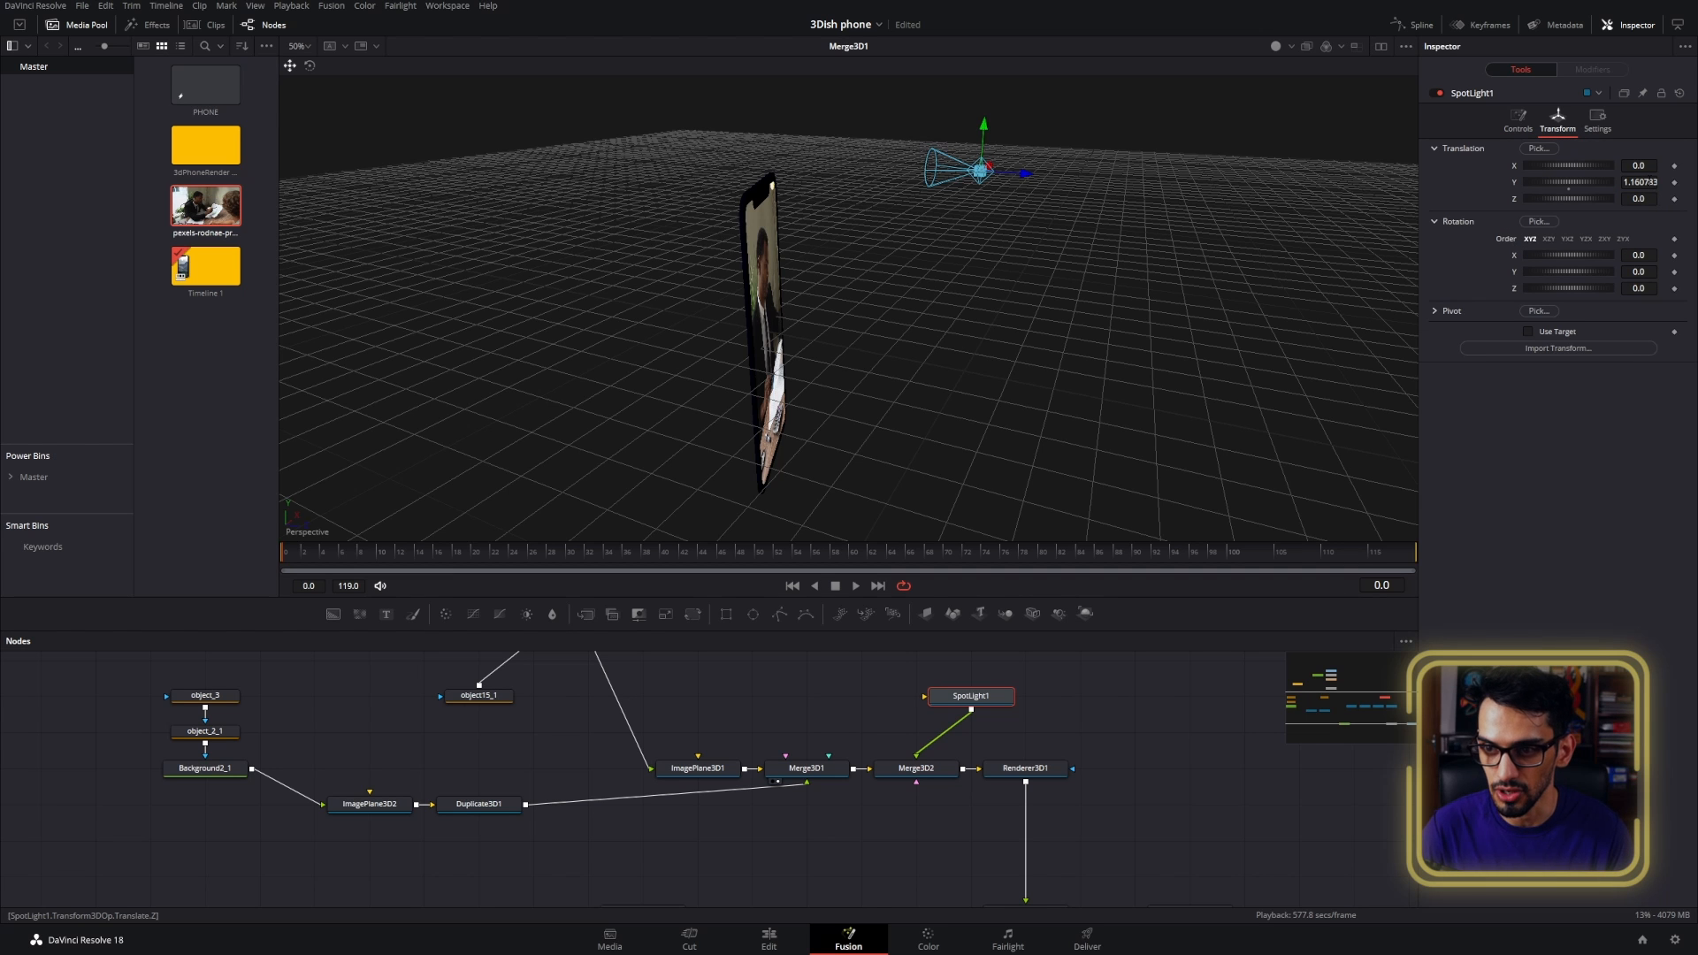
drag(1256, 232, 1019, 228)
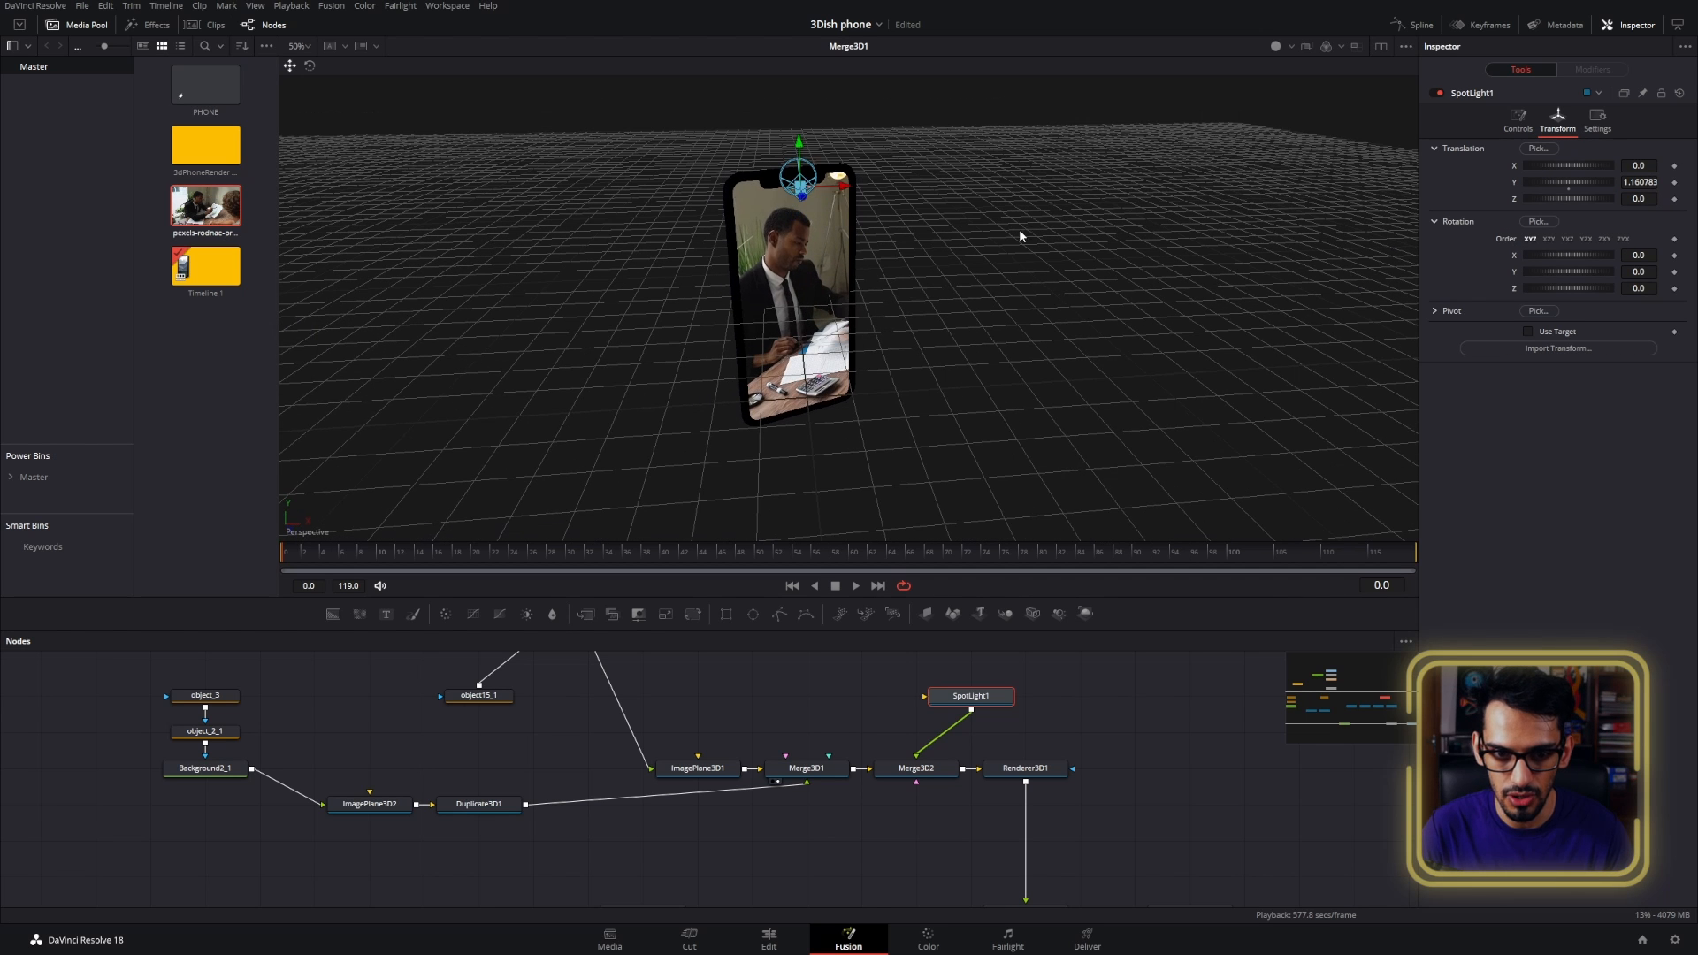
drag(832, 195, 942, 186)
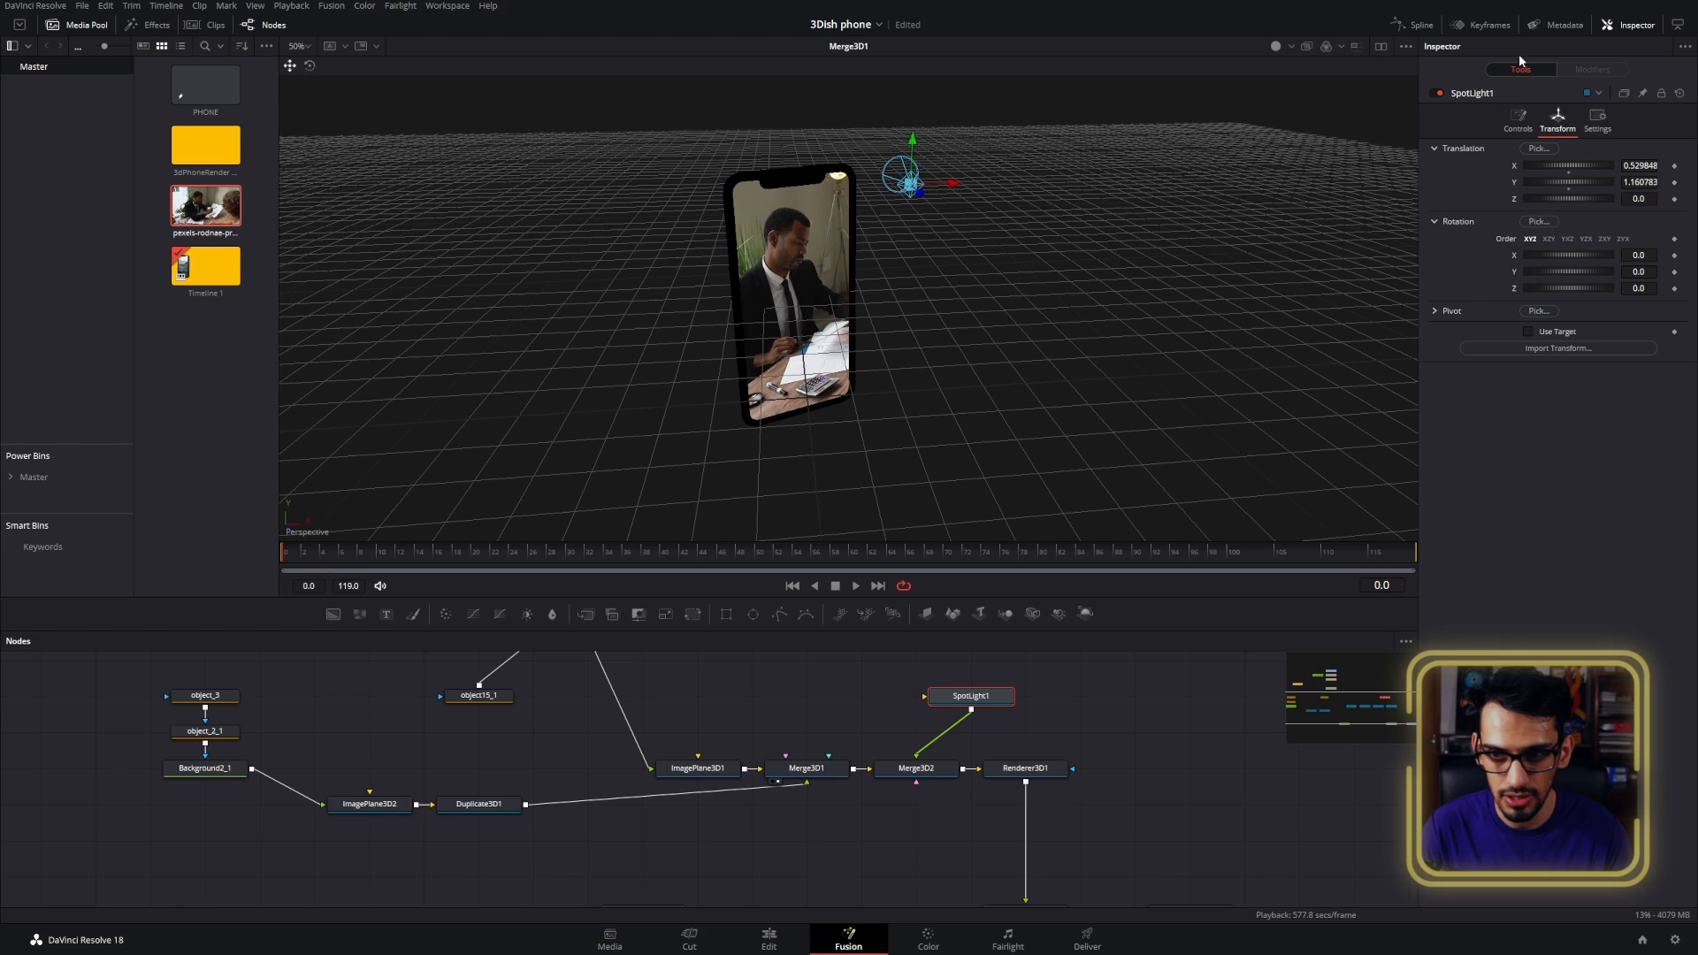
- Set SpotLight1's cone angle to 90, penumbra angle to 20 and dropoff to about 2.81, and its translation to about Y 1.22, Z 0.18
click(1518, 121)
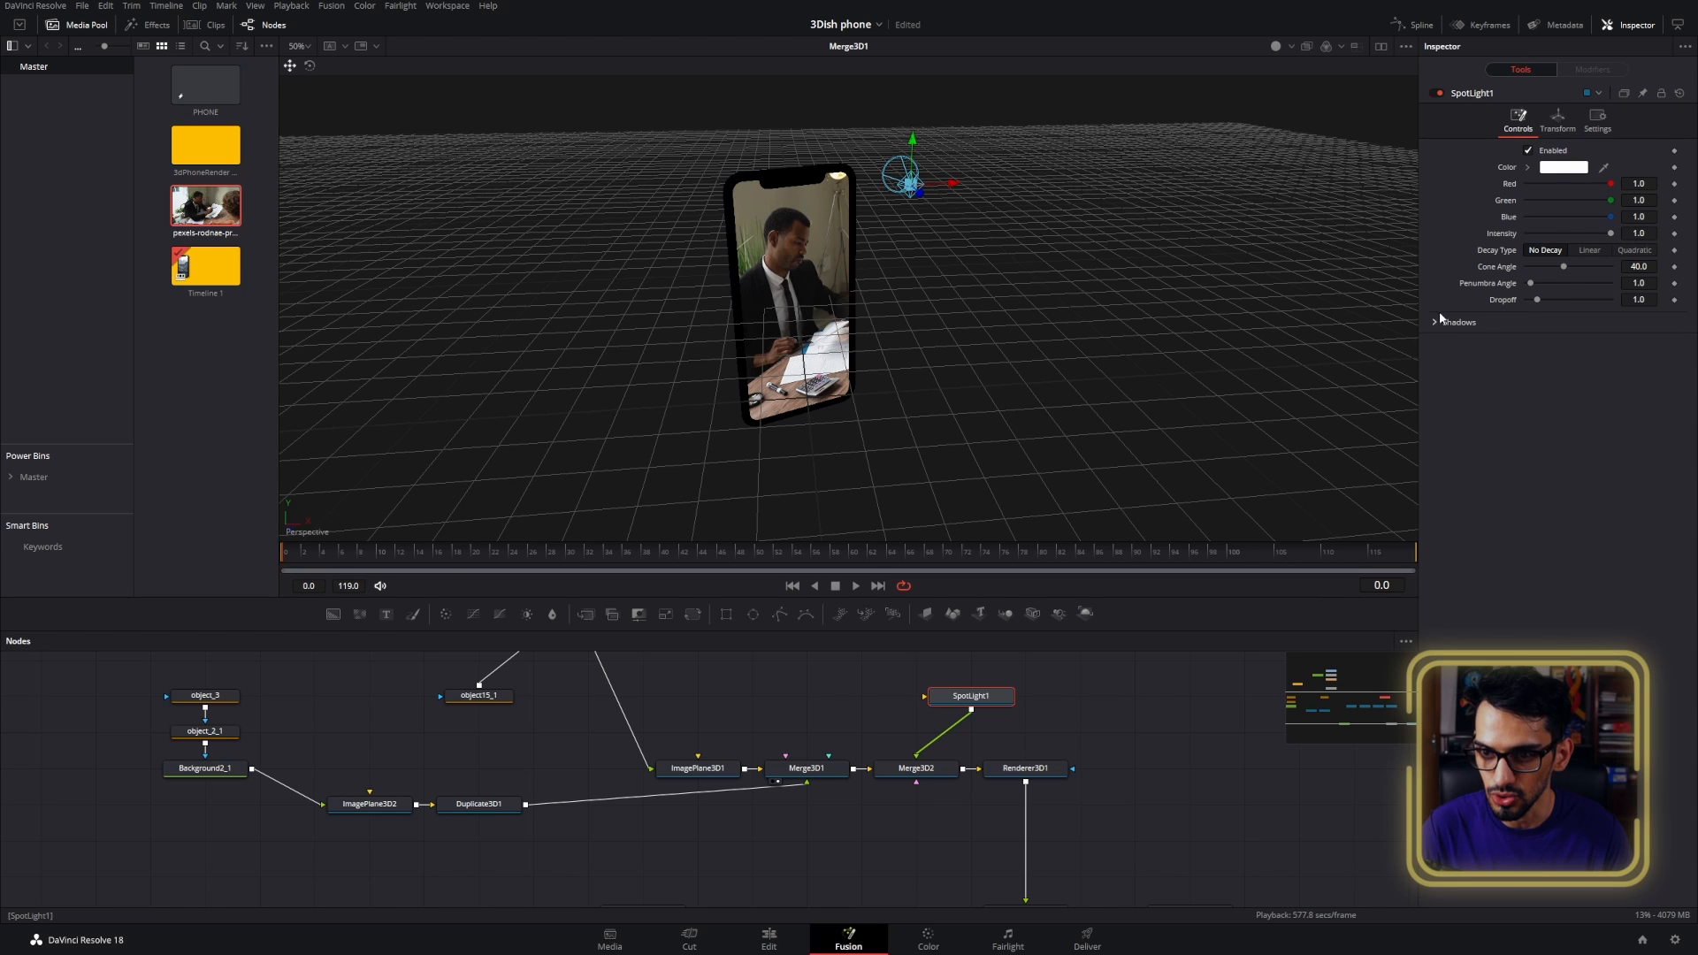
drag(1534, 280, 1612, 266)
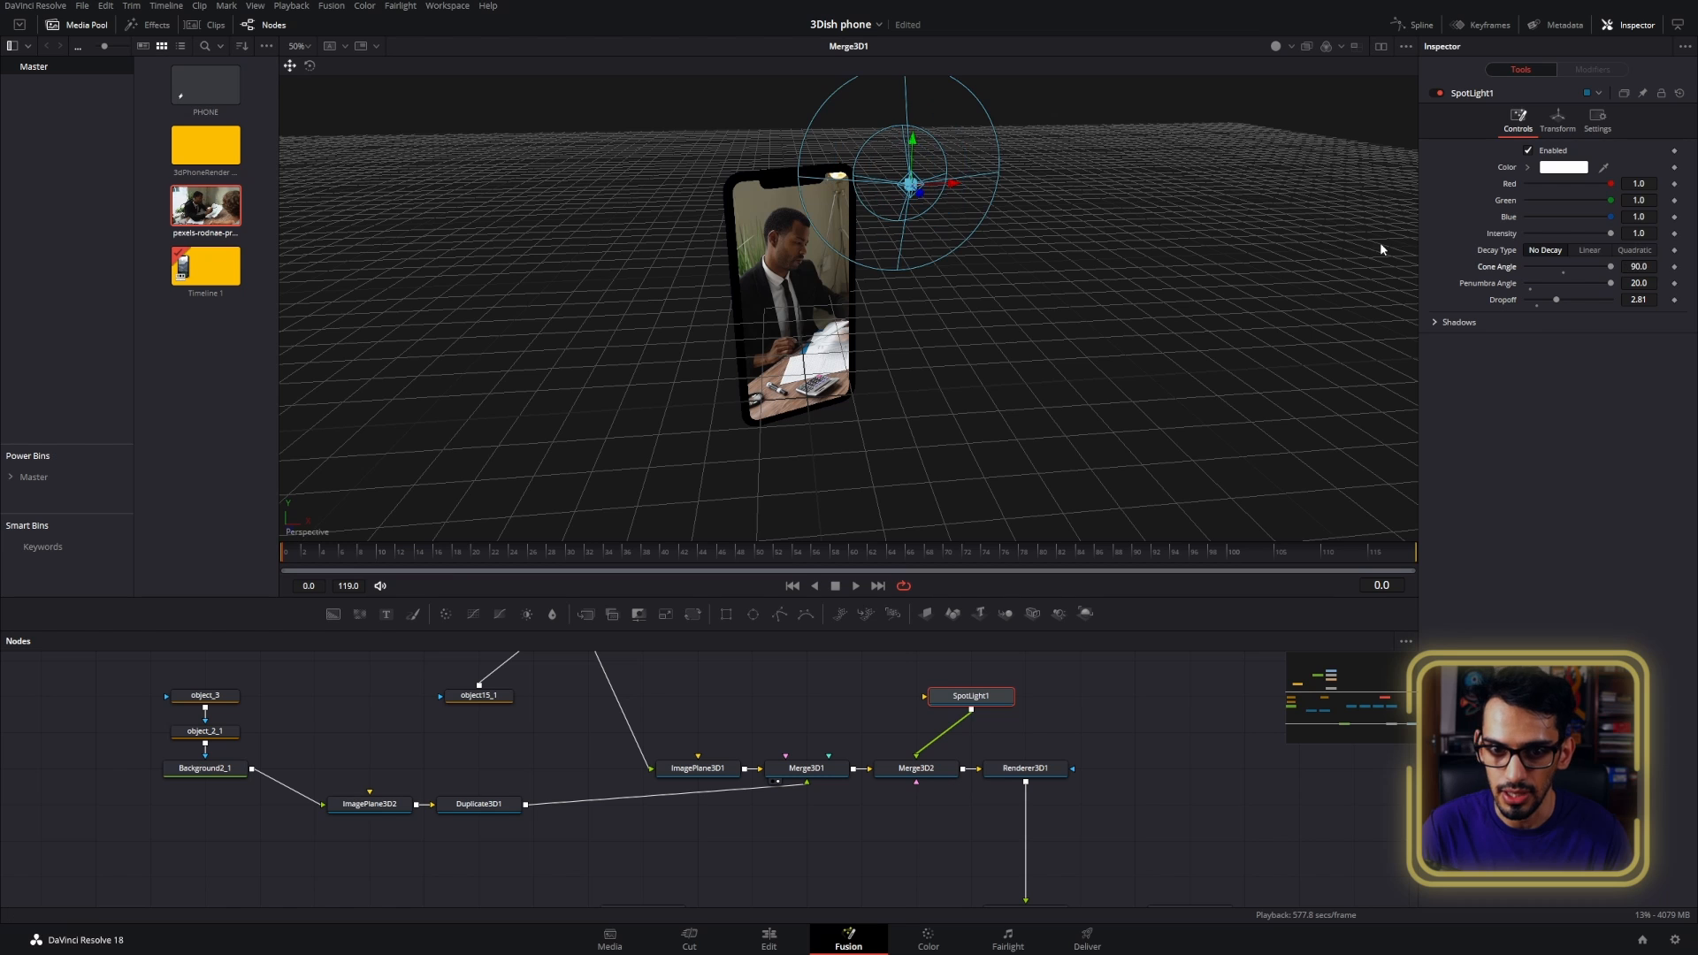
click(1557, 124)
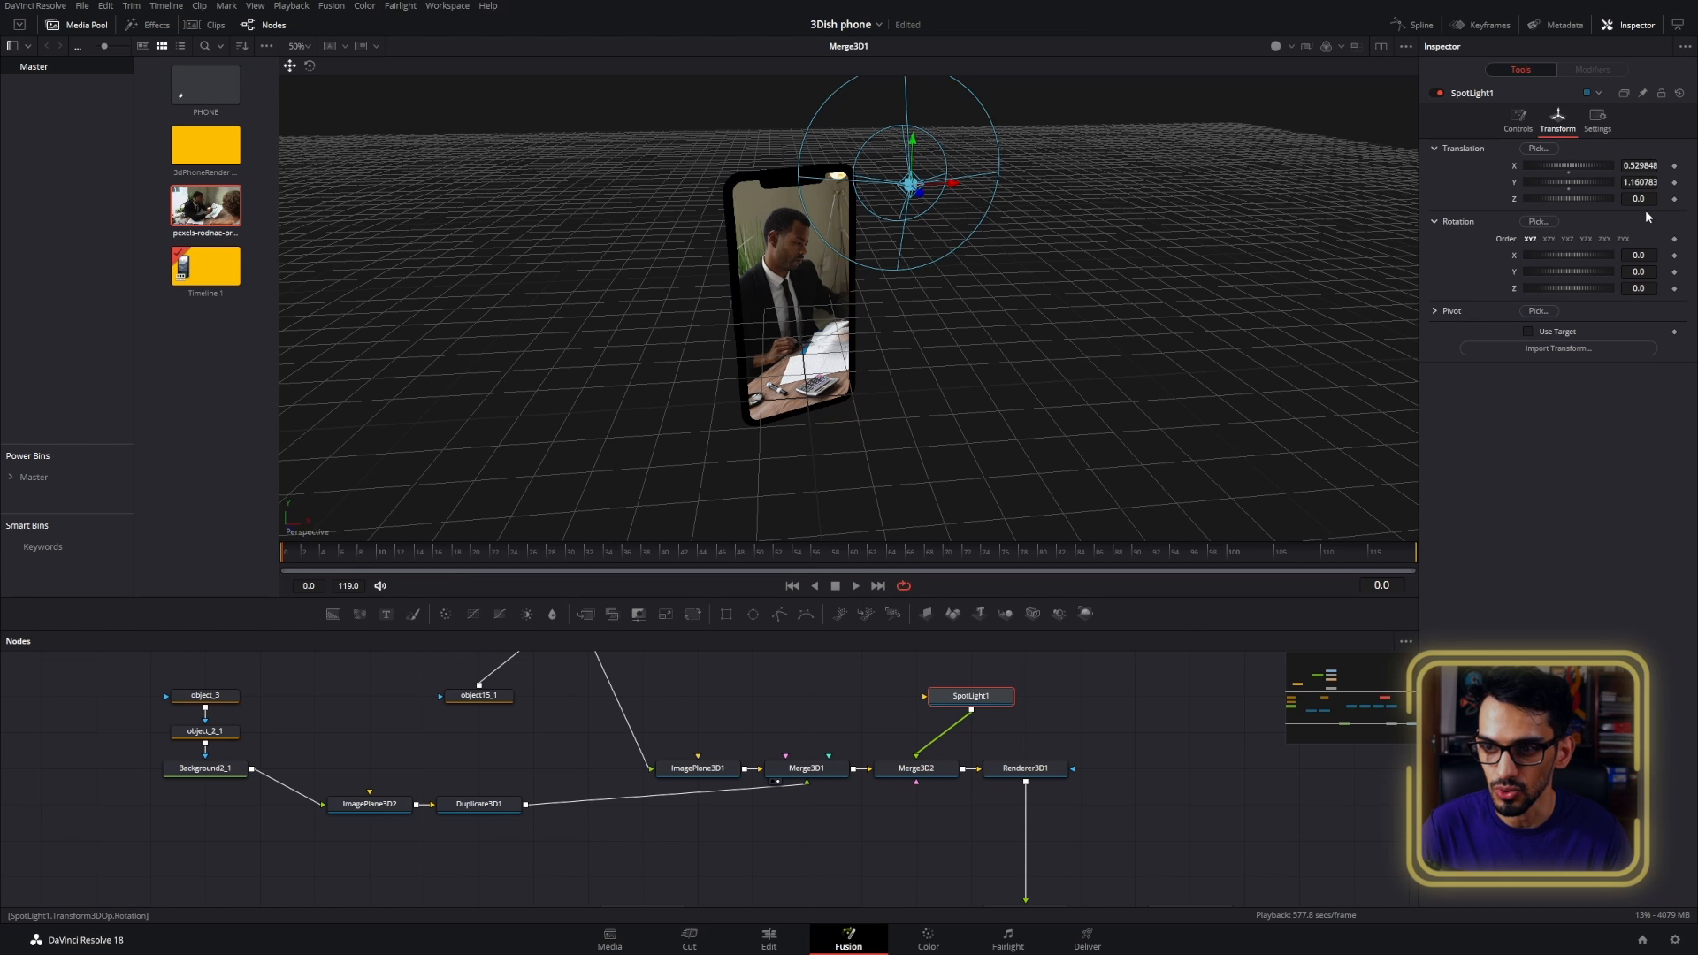
mouse_move(1642, 198)
mouse_down()
mouse_move(1681, 198)
mouse_move(1655, 198)
mouse_move(1659, 182)
mouse_up()
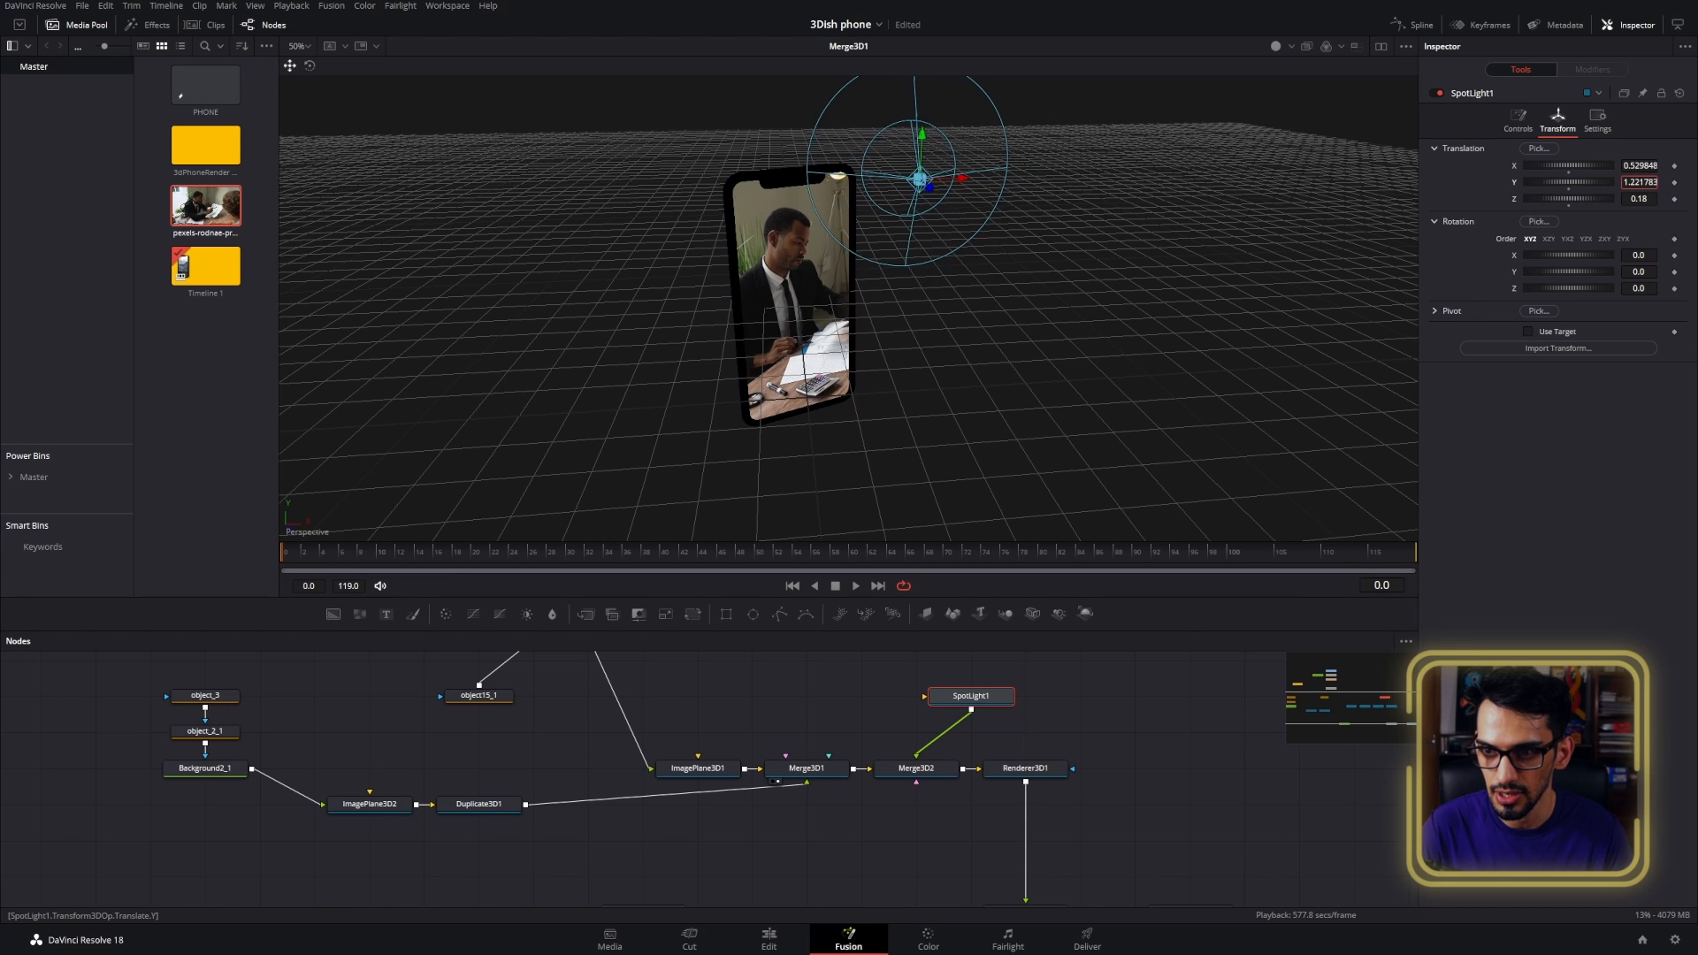
- Turn on lighting in the 3D viewer and move the spotlight forward in front of the phone's screen
click(1279, 46)
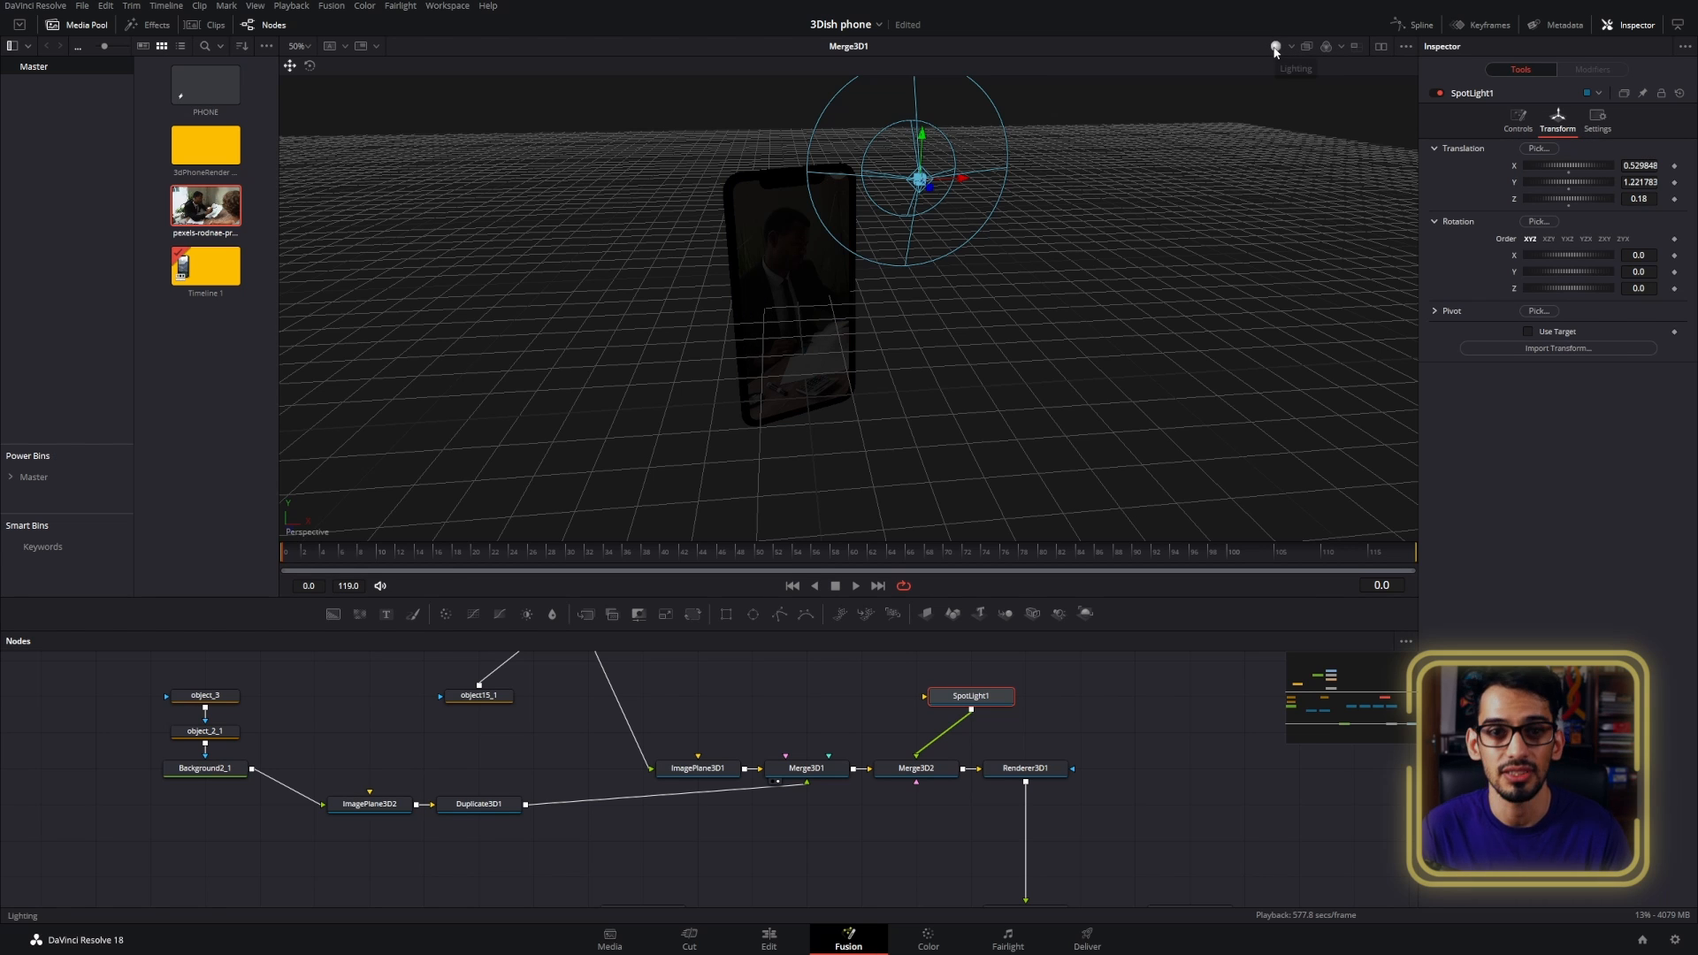
drag(943, 198, 792, 261)
drag(925, 405, 1137, 525)
drag(1024, 265, 913, 295)
key(ctrl+z)
- Display Merge3D2 in the viewer to check the spotlight on the phone
click(941, 767)
key(2)
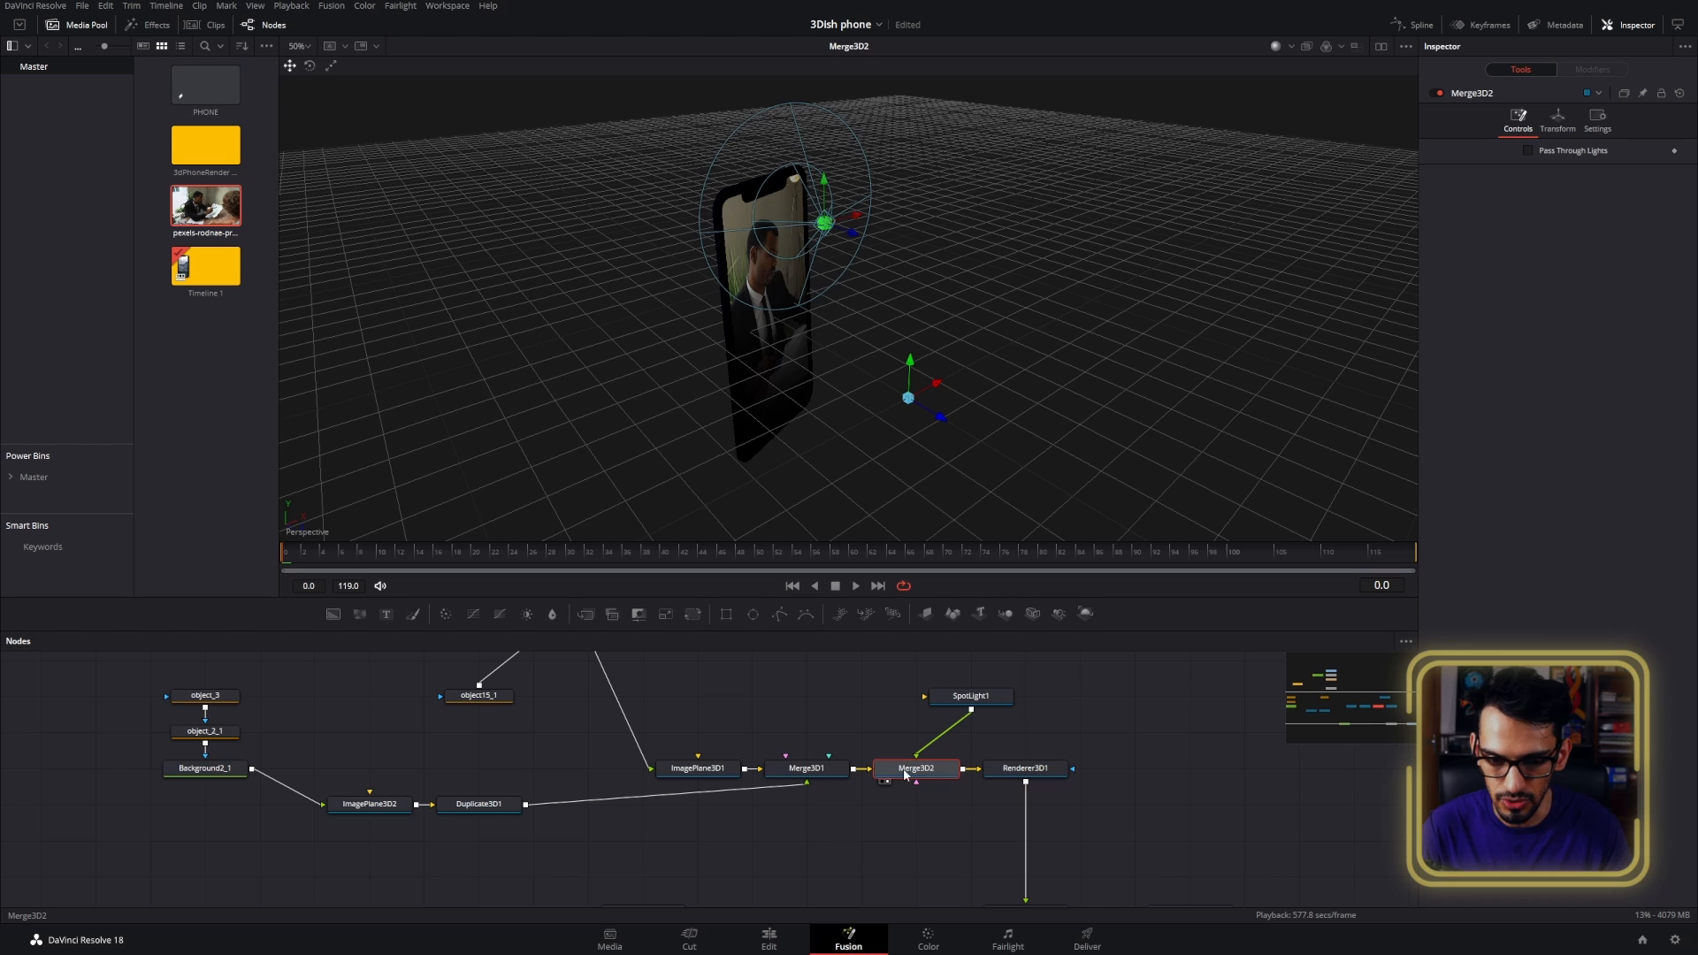
click(817, 773)
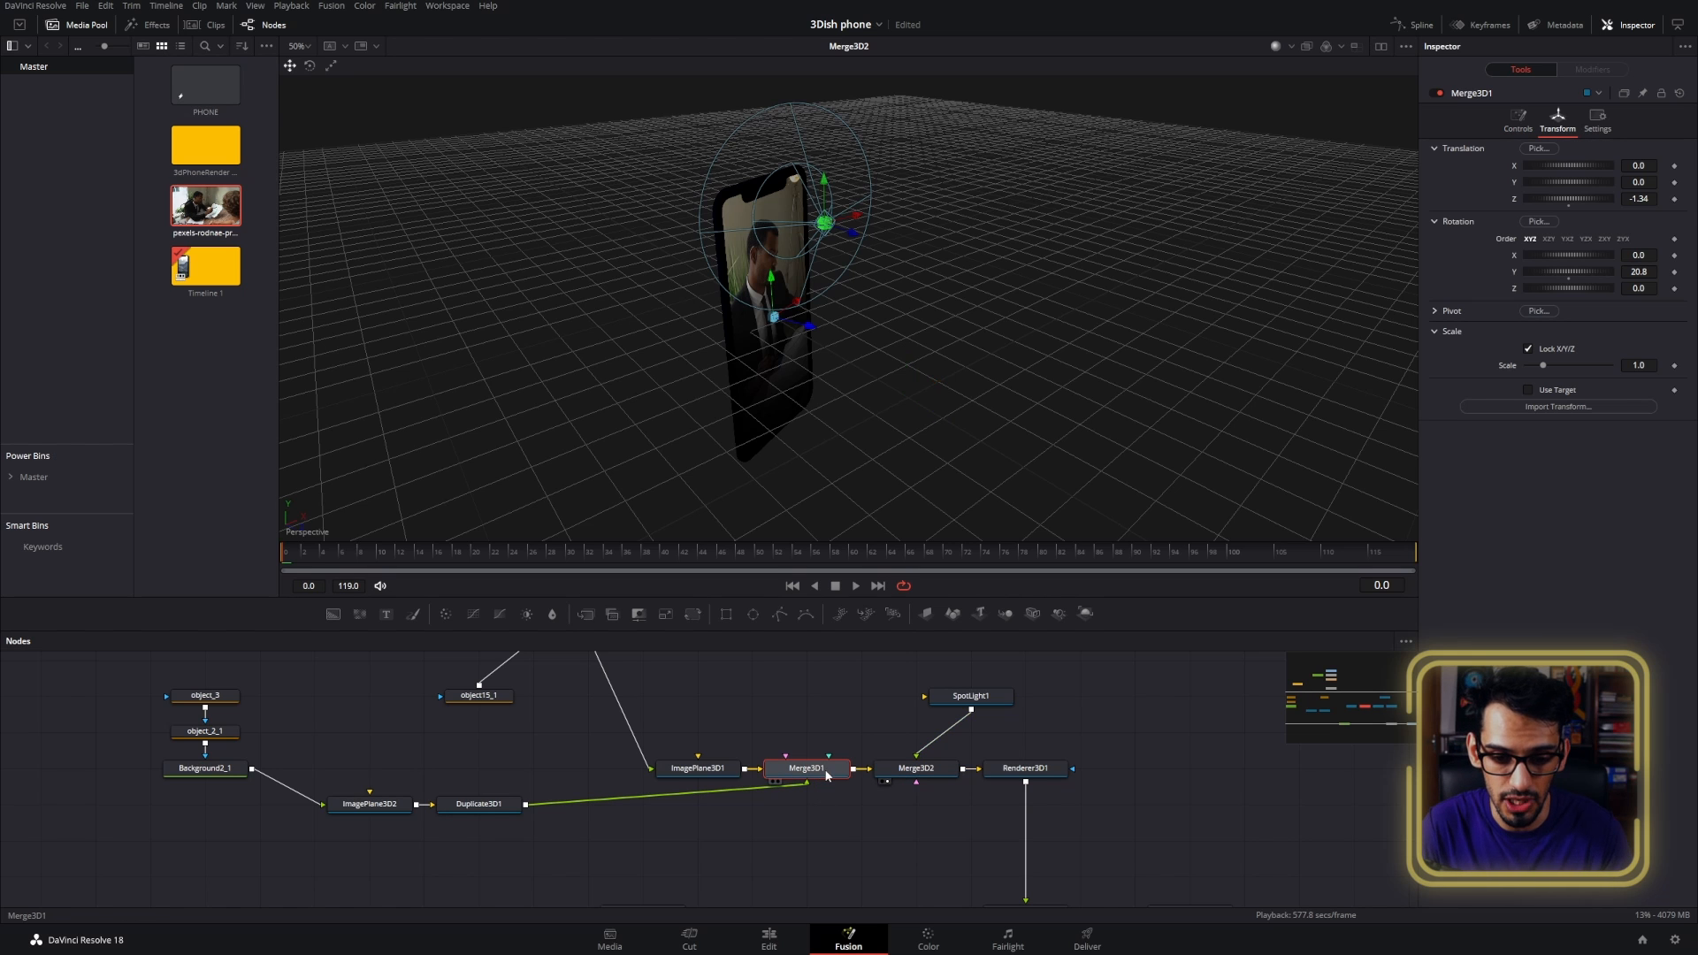
click(934, 775)
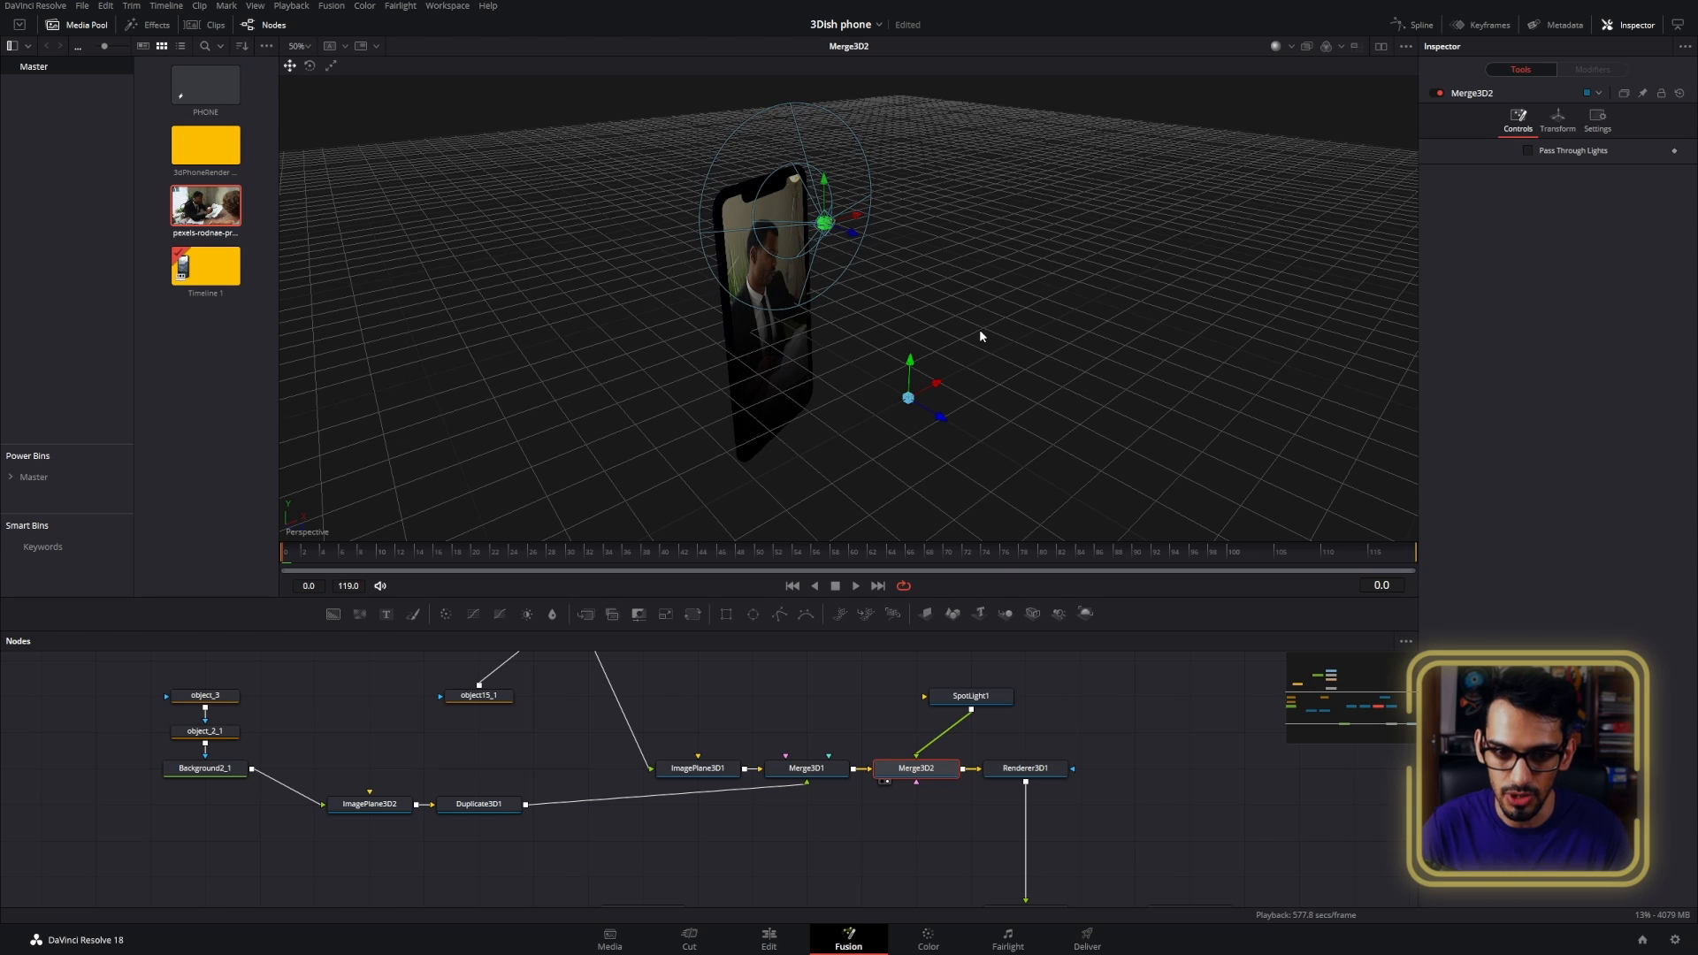
- Display Renderer3D1 in the viewer and enable its Lighting and Shadows options
drag(980, 333, 818, 265)
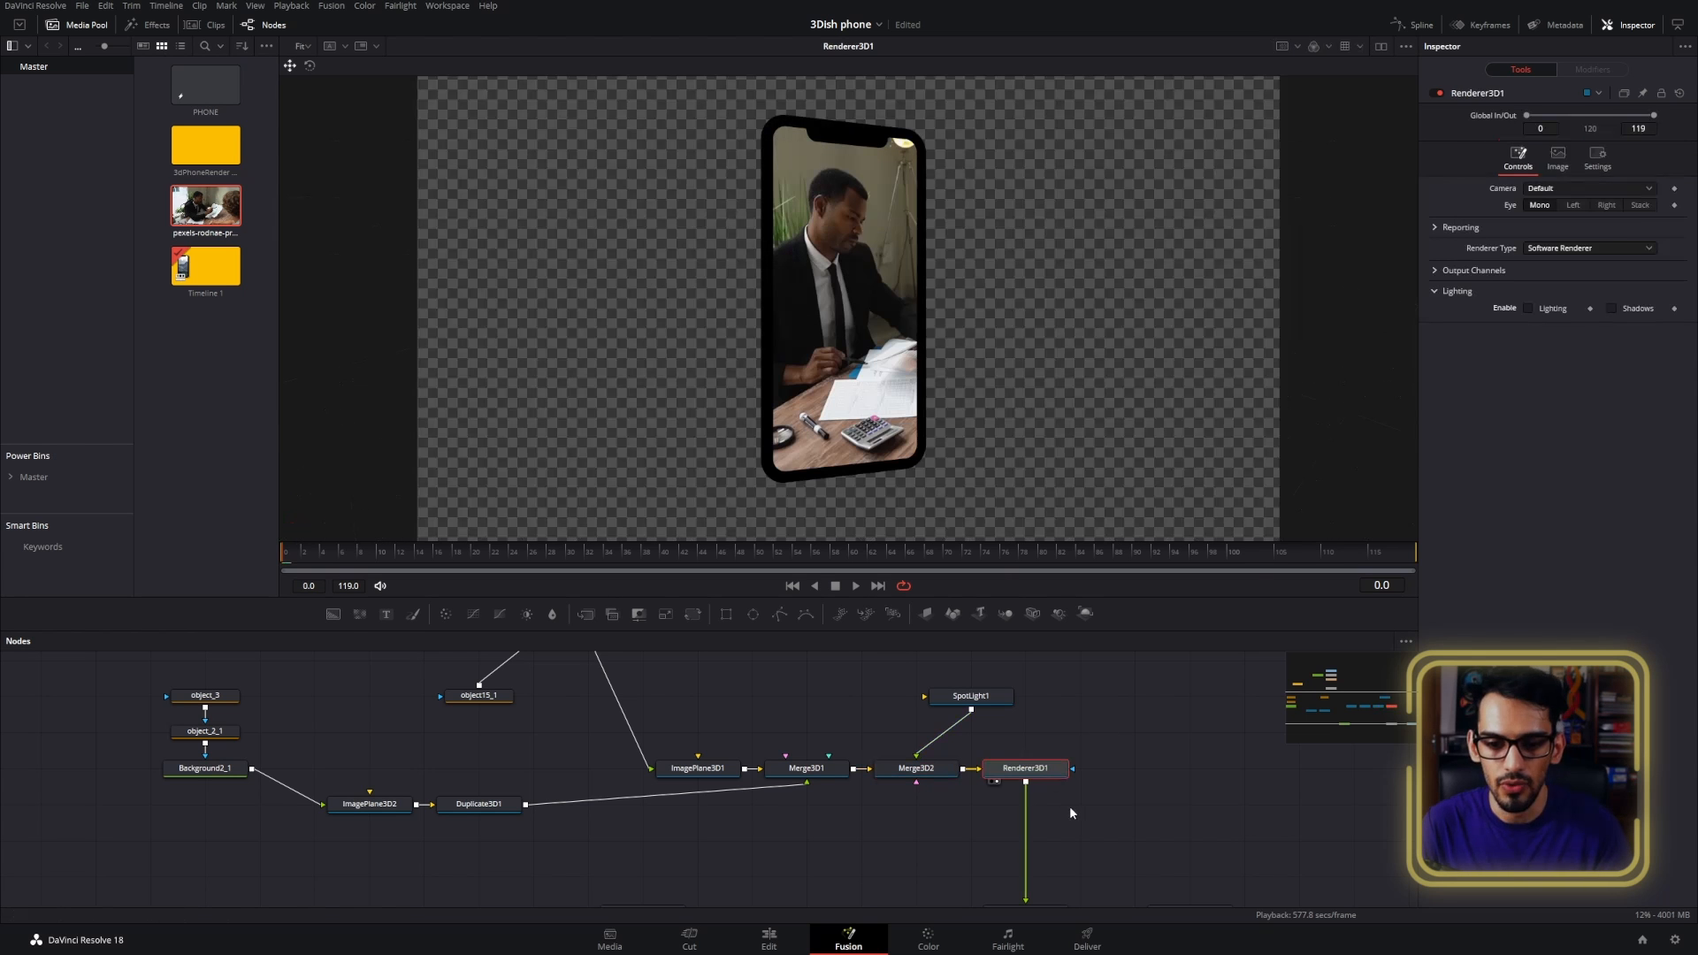
mouse_move(1050, 770)
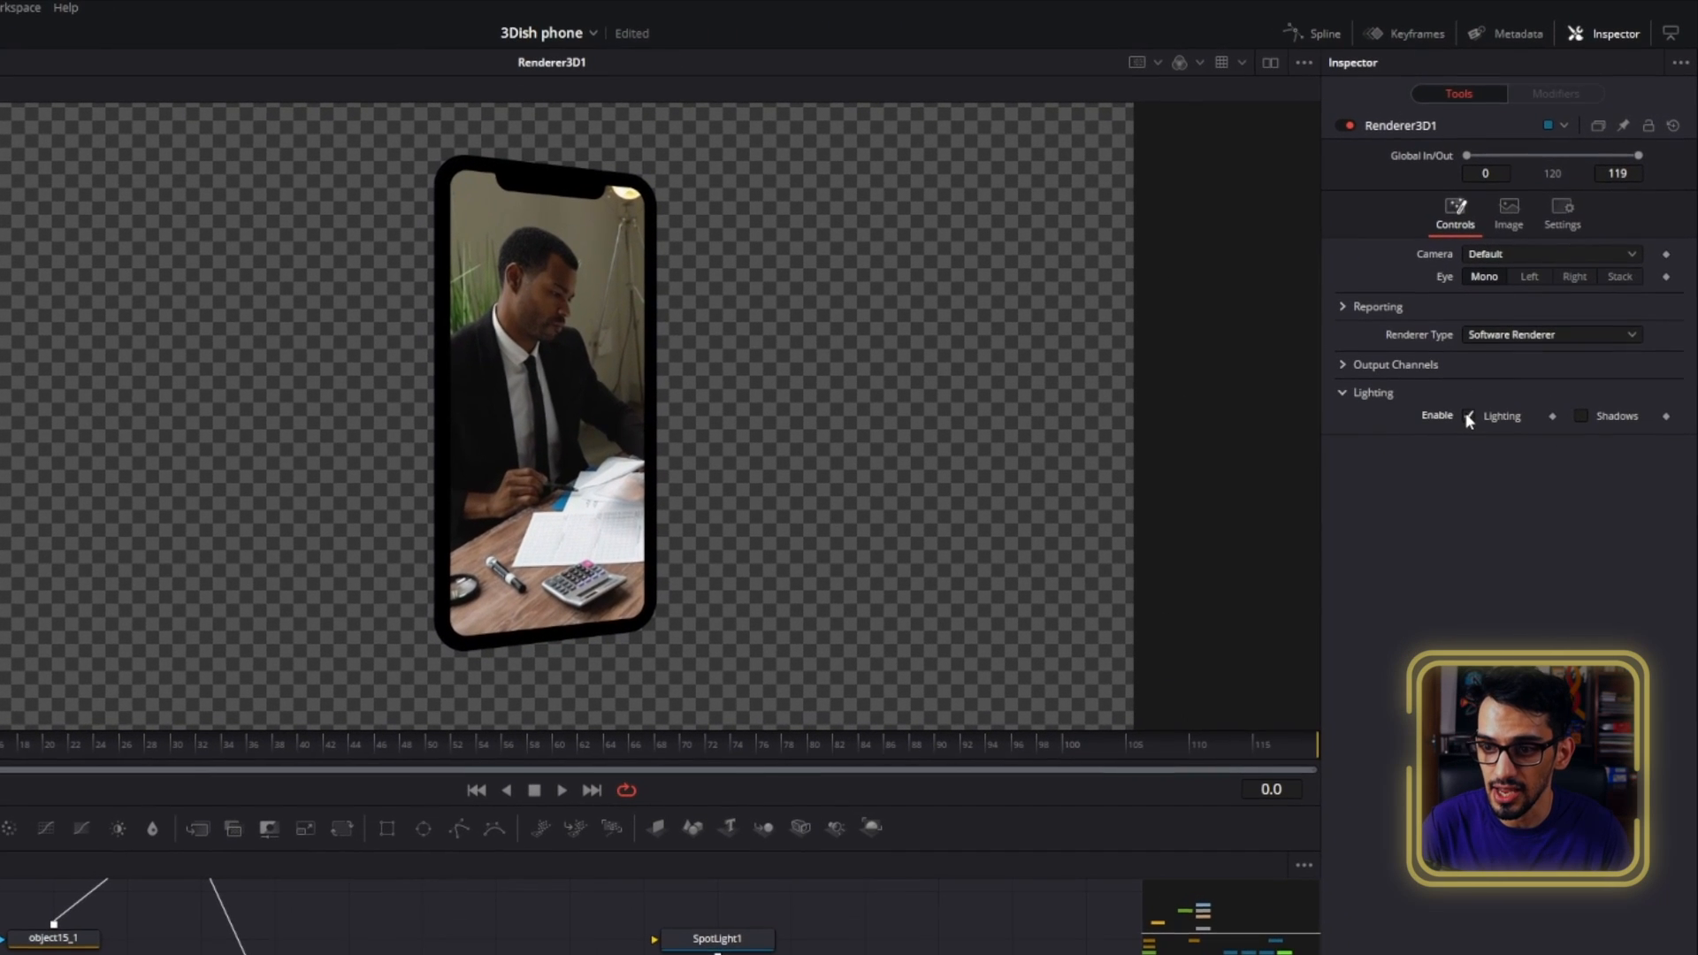
click(1473, 408)
click(1584, 408)
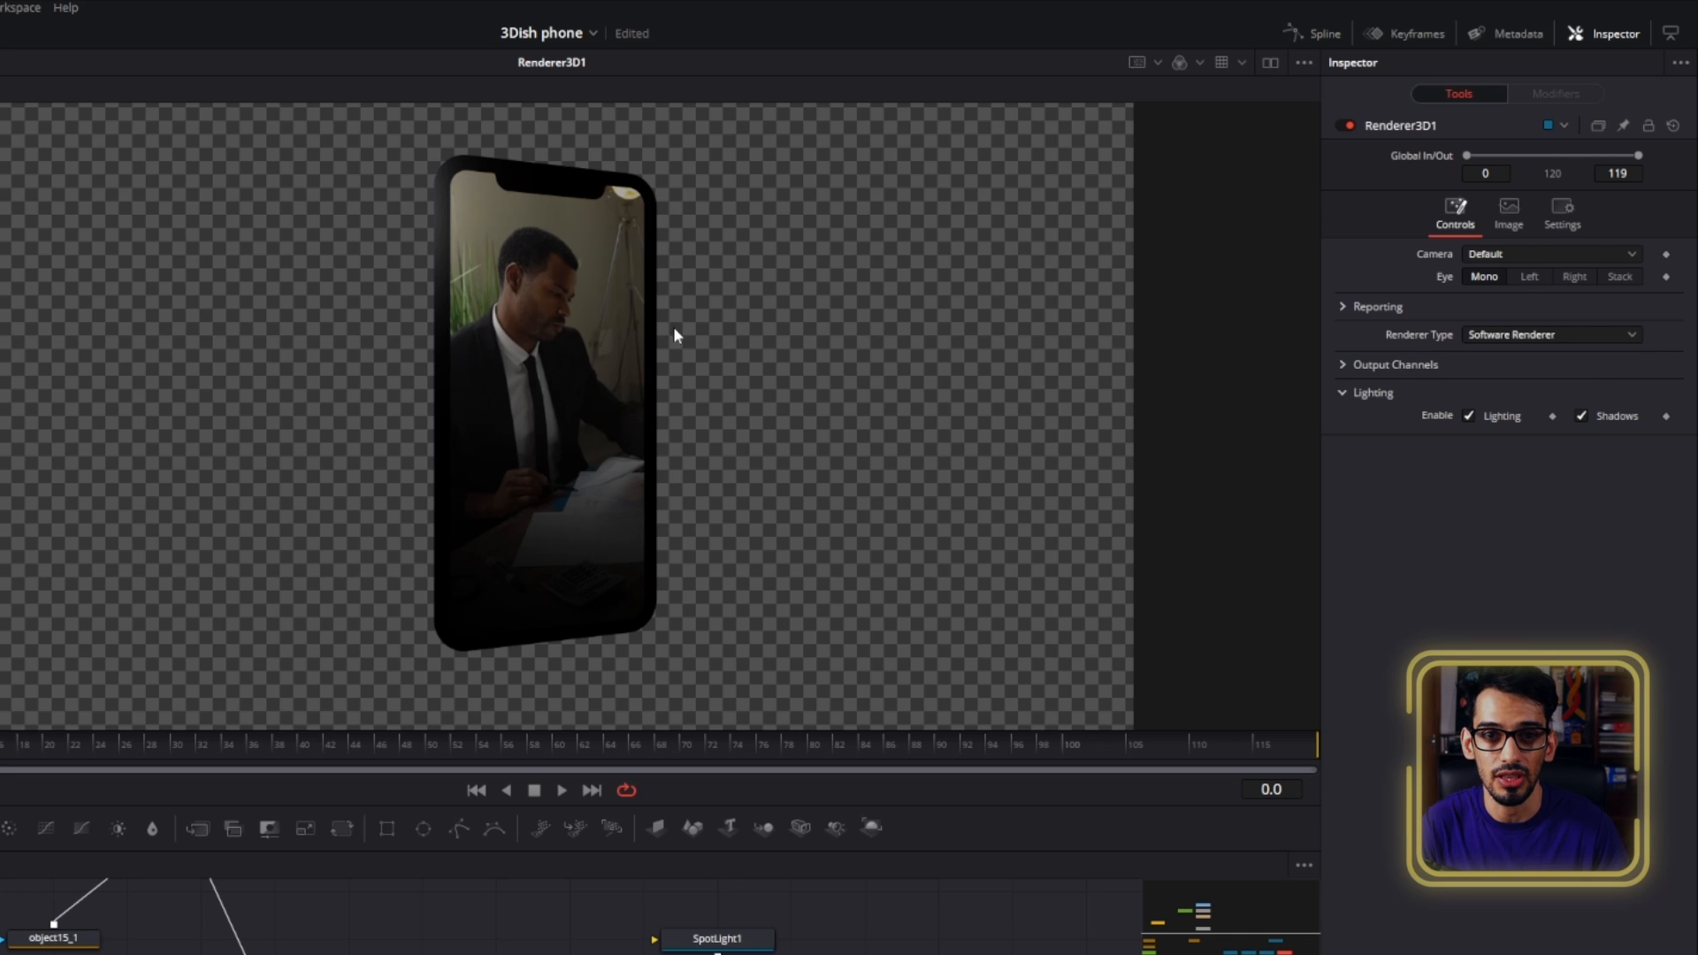
- Display Merge3D2 in the viewer and move the spotlight sideways past the phone's edge, to about X 0.28, Y 1.03, Z 0.73
click(648, 954)
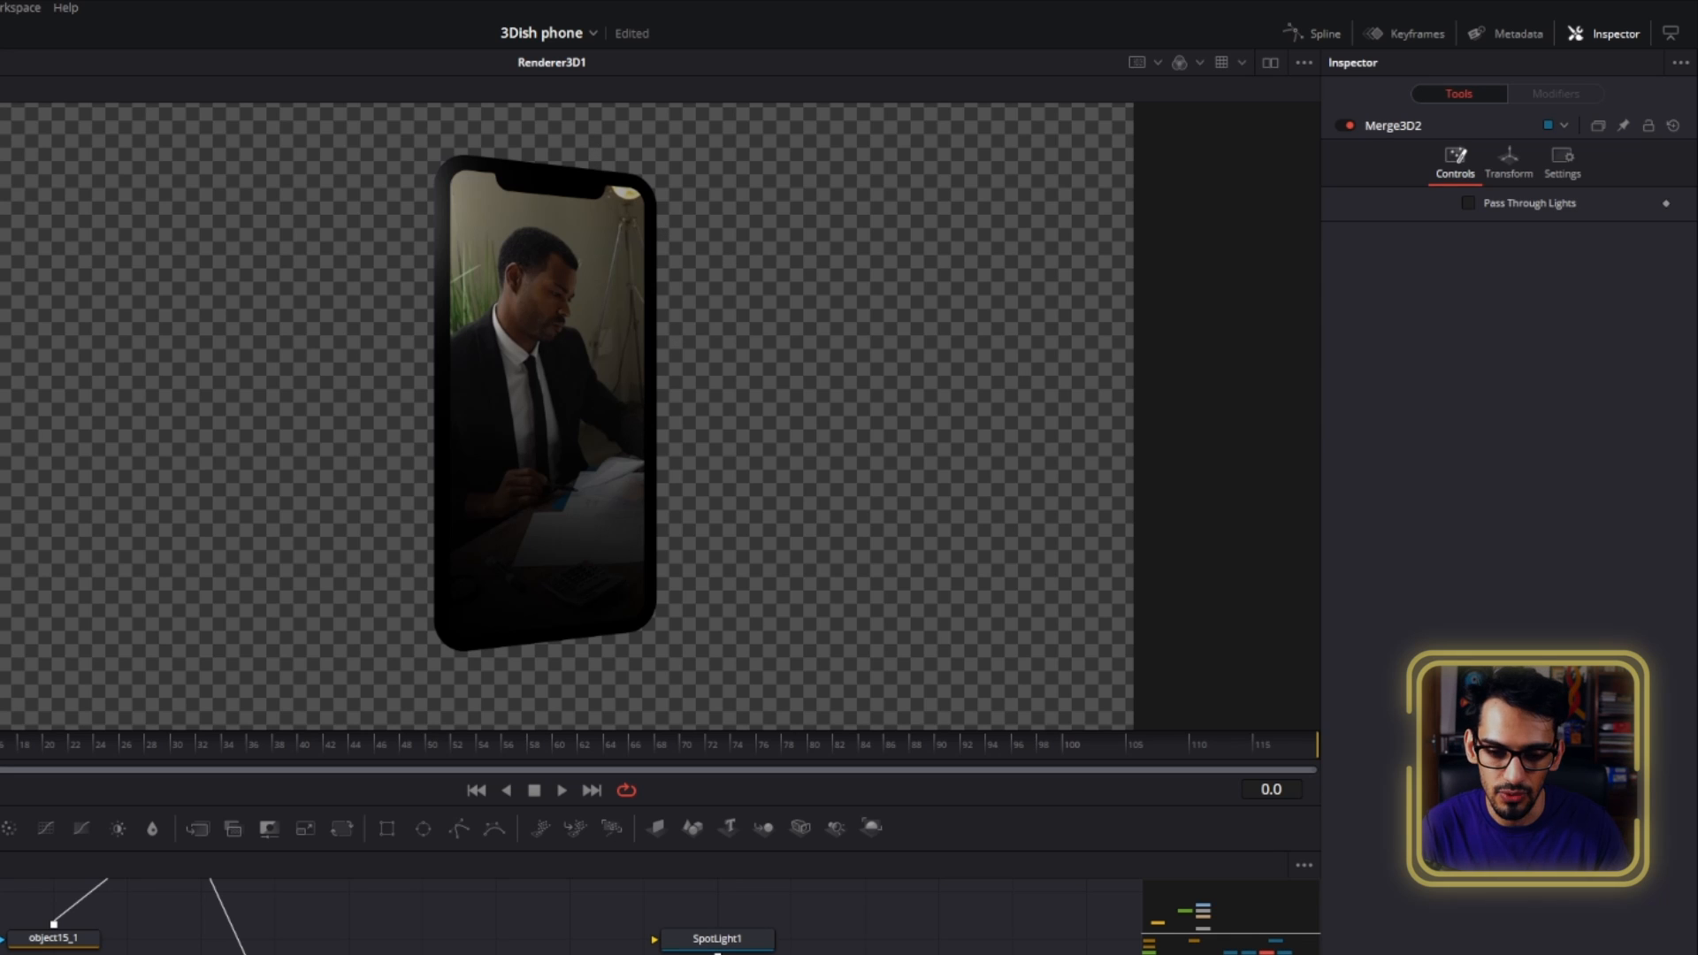
click(790, 954)
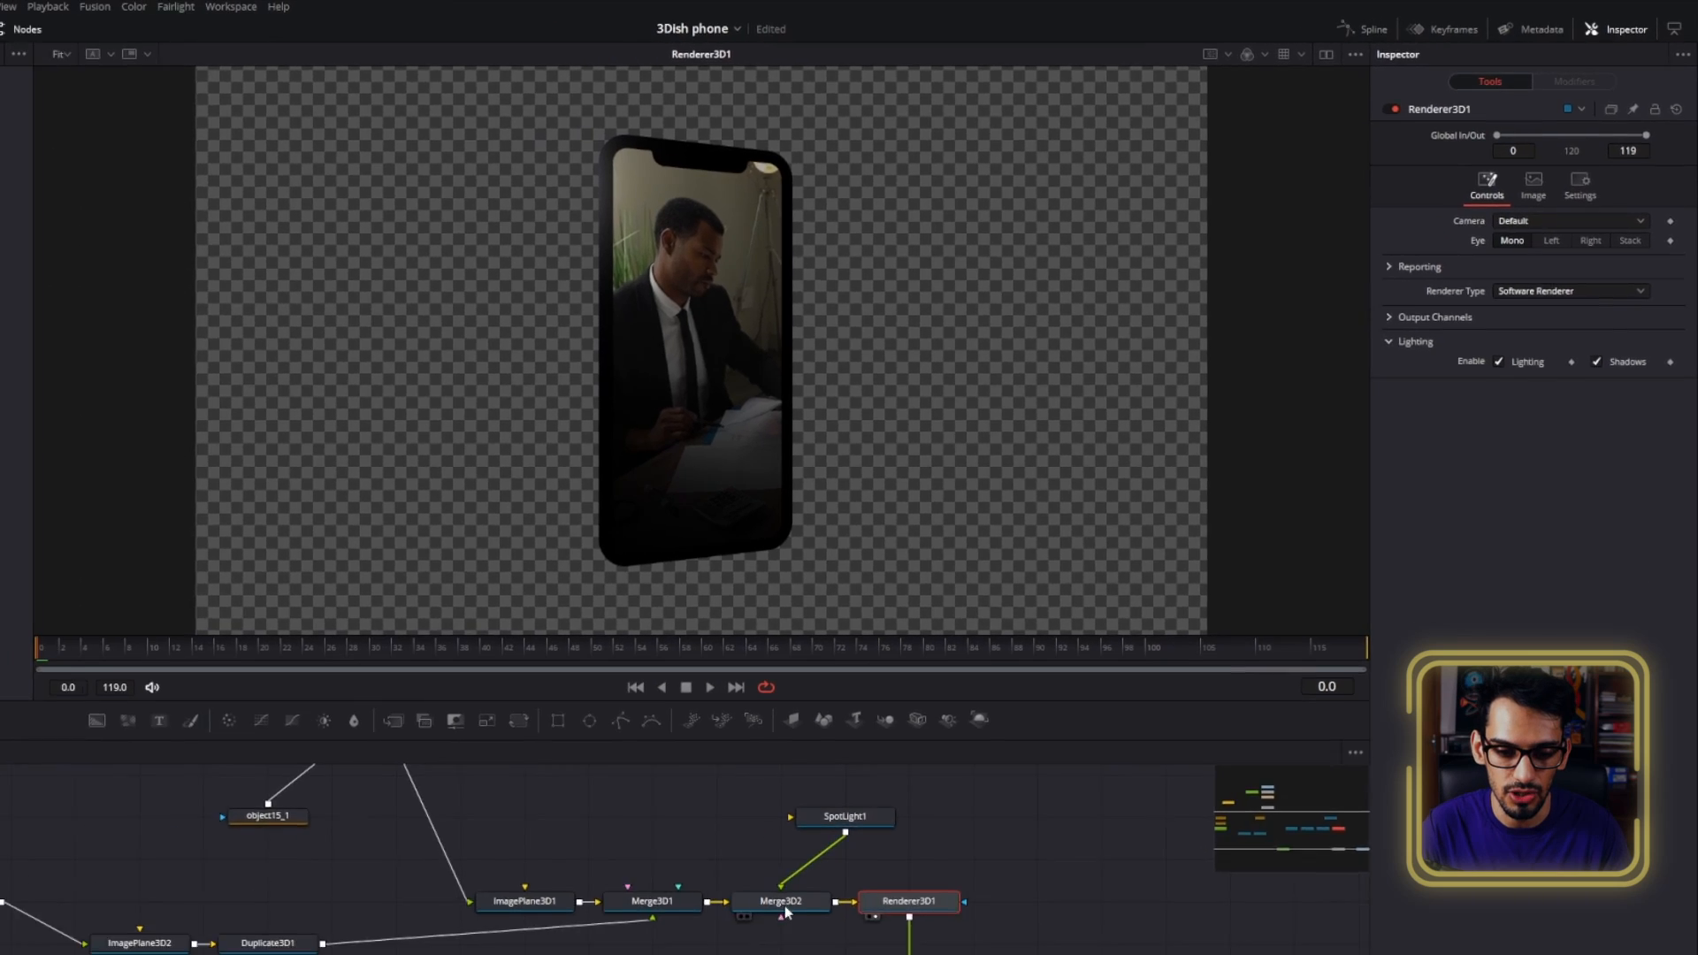
click(784, 906)
key(2)
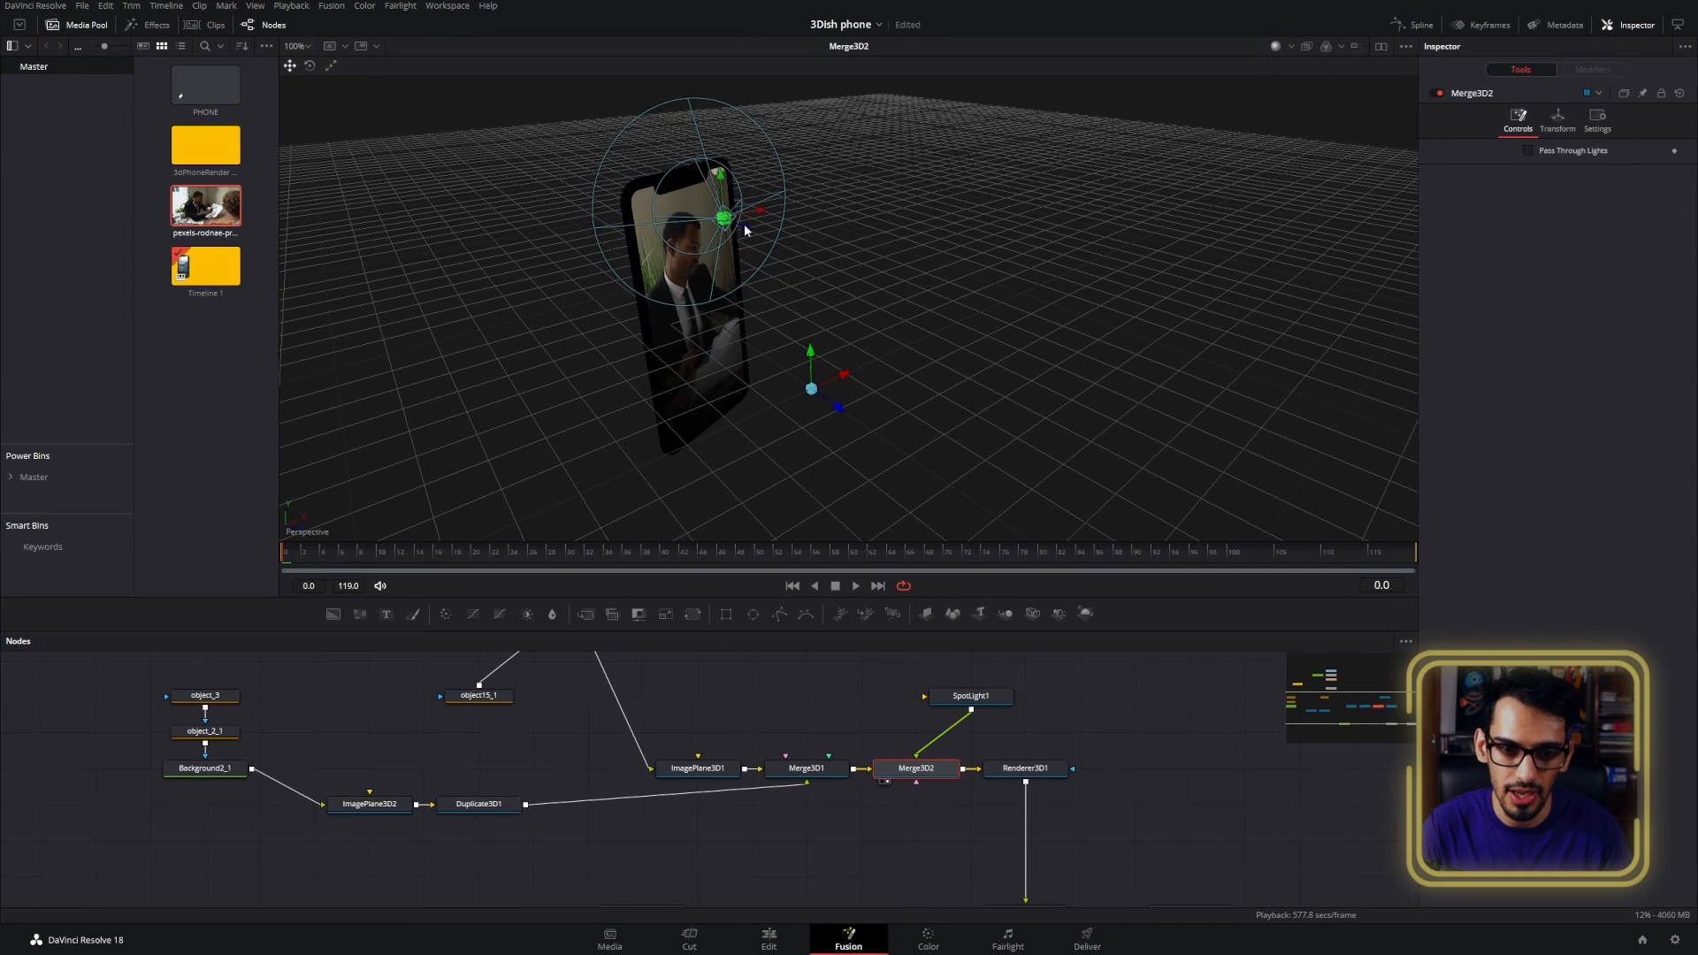
click(696, 239)
drag(695, 239, 831, 259)
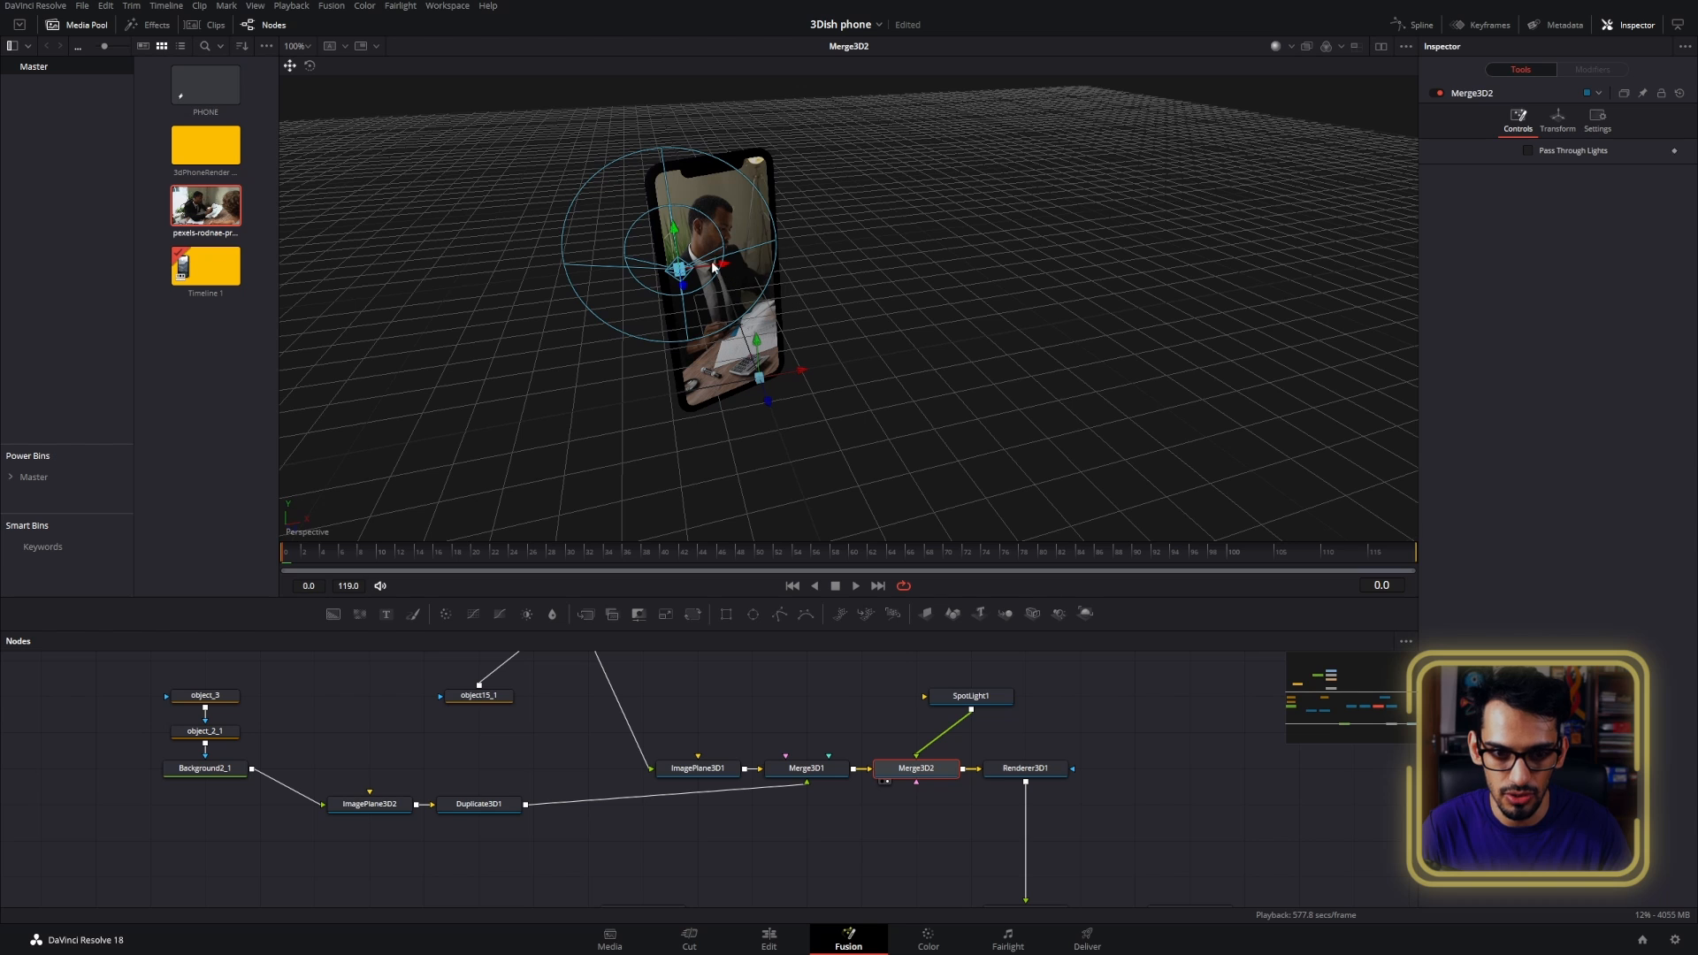
drag(713, 266, 895, 254)
click(1557, 119)
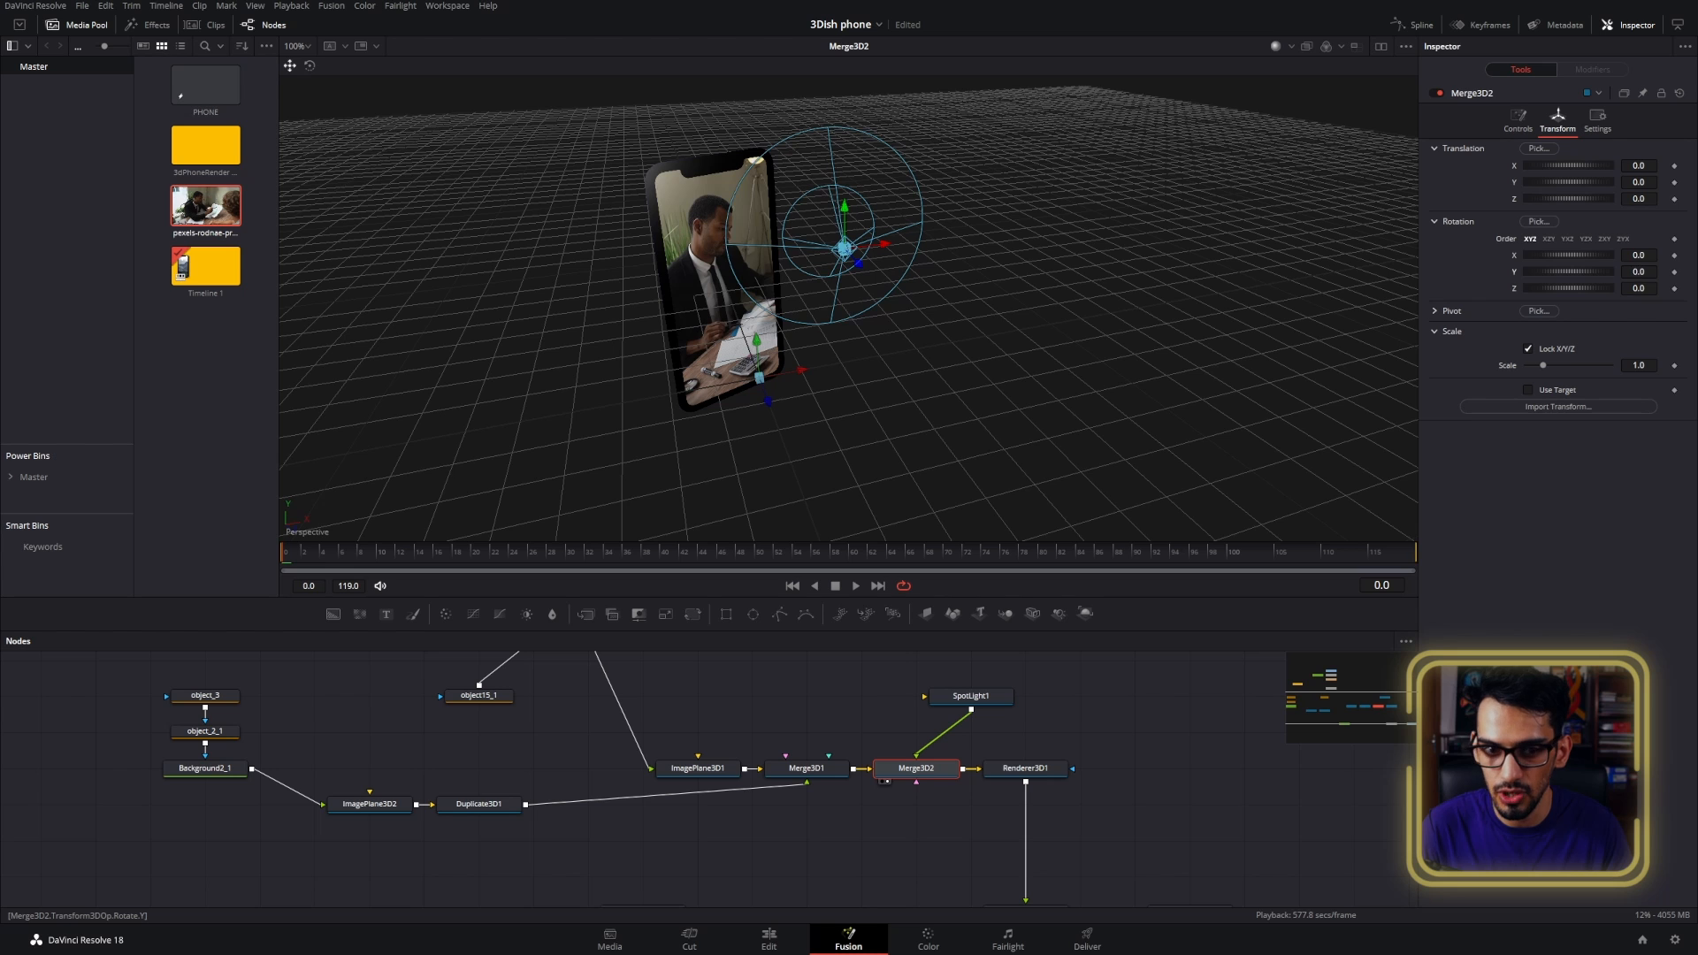
drag(1568, 271, 1590, 295)
key(ctrl+z)
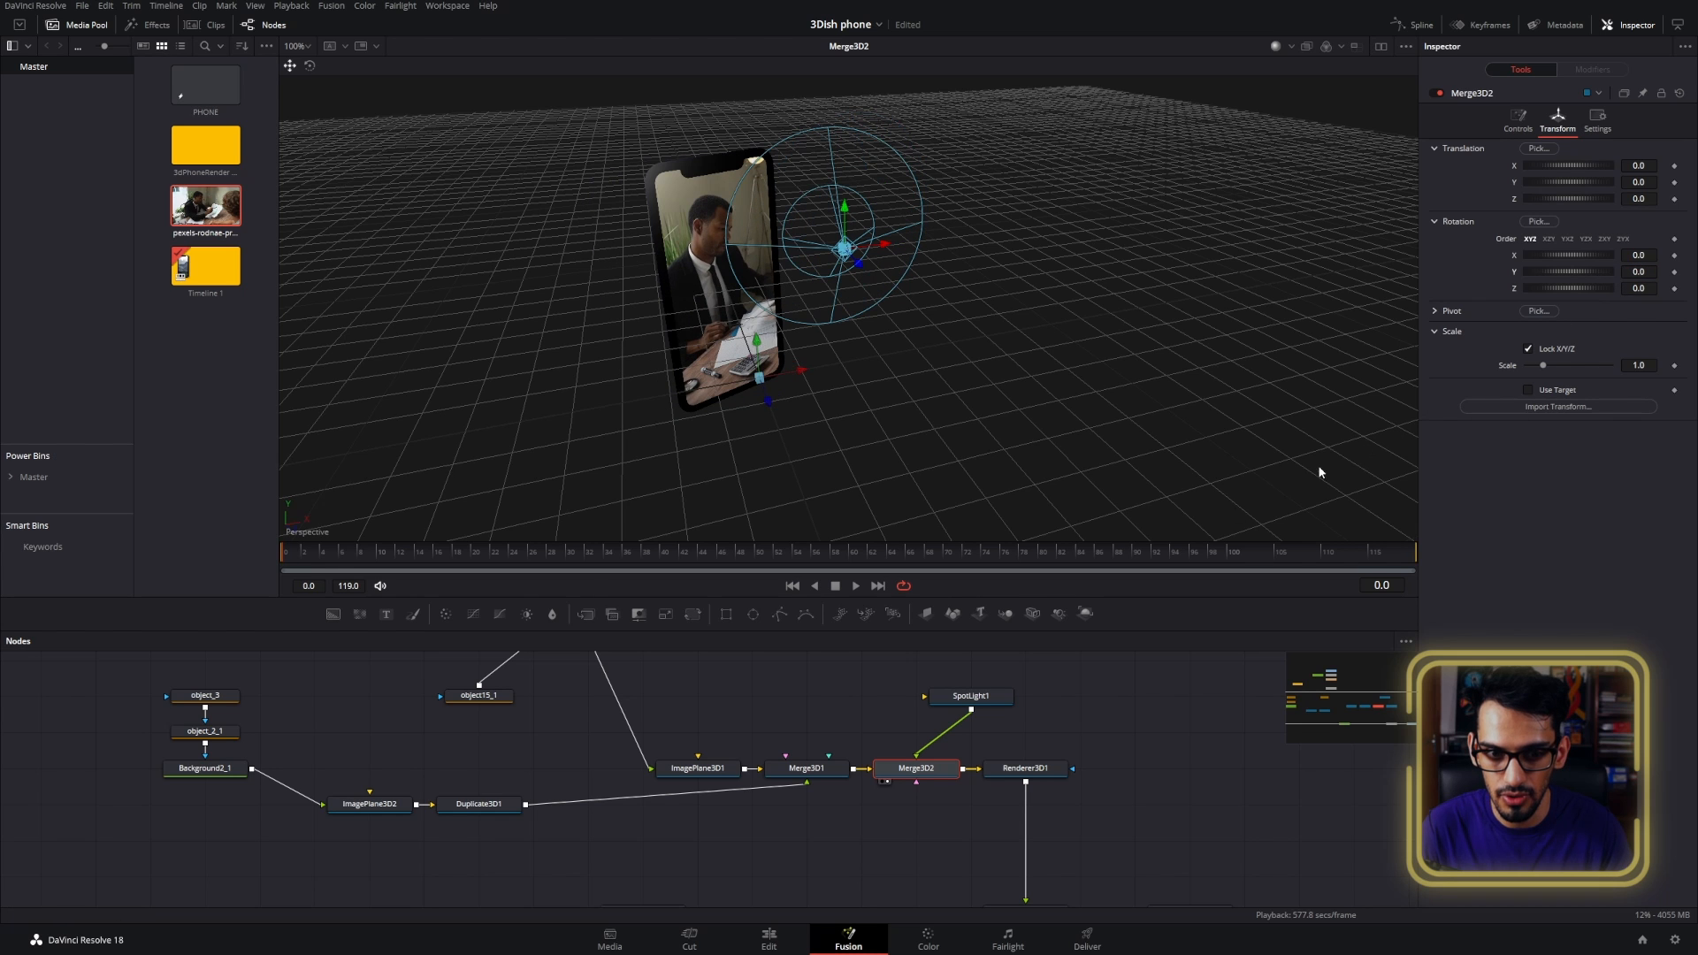
- Set SpotLight1's Y rotation to about 37 so the light aims at the phone
click(980, 699)
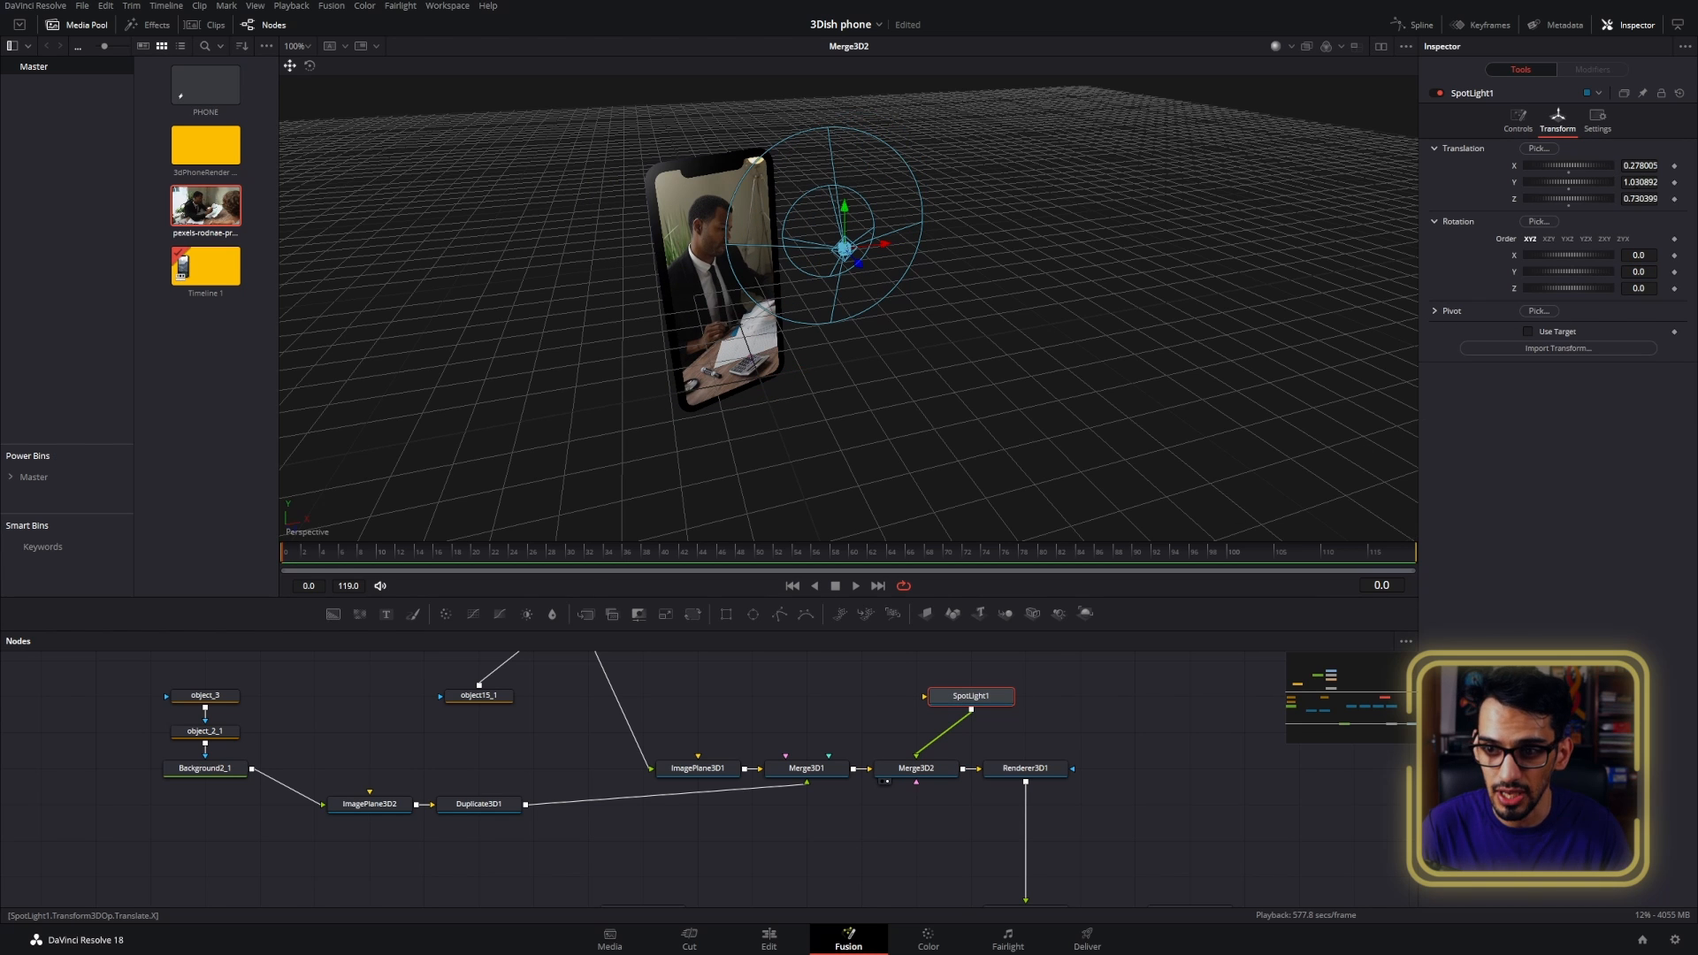
drag(1568, 272, 1603, 272)
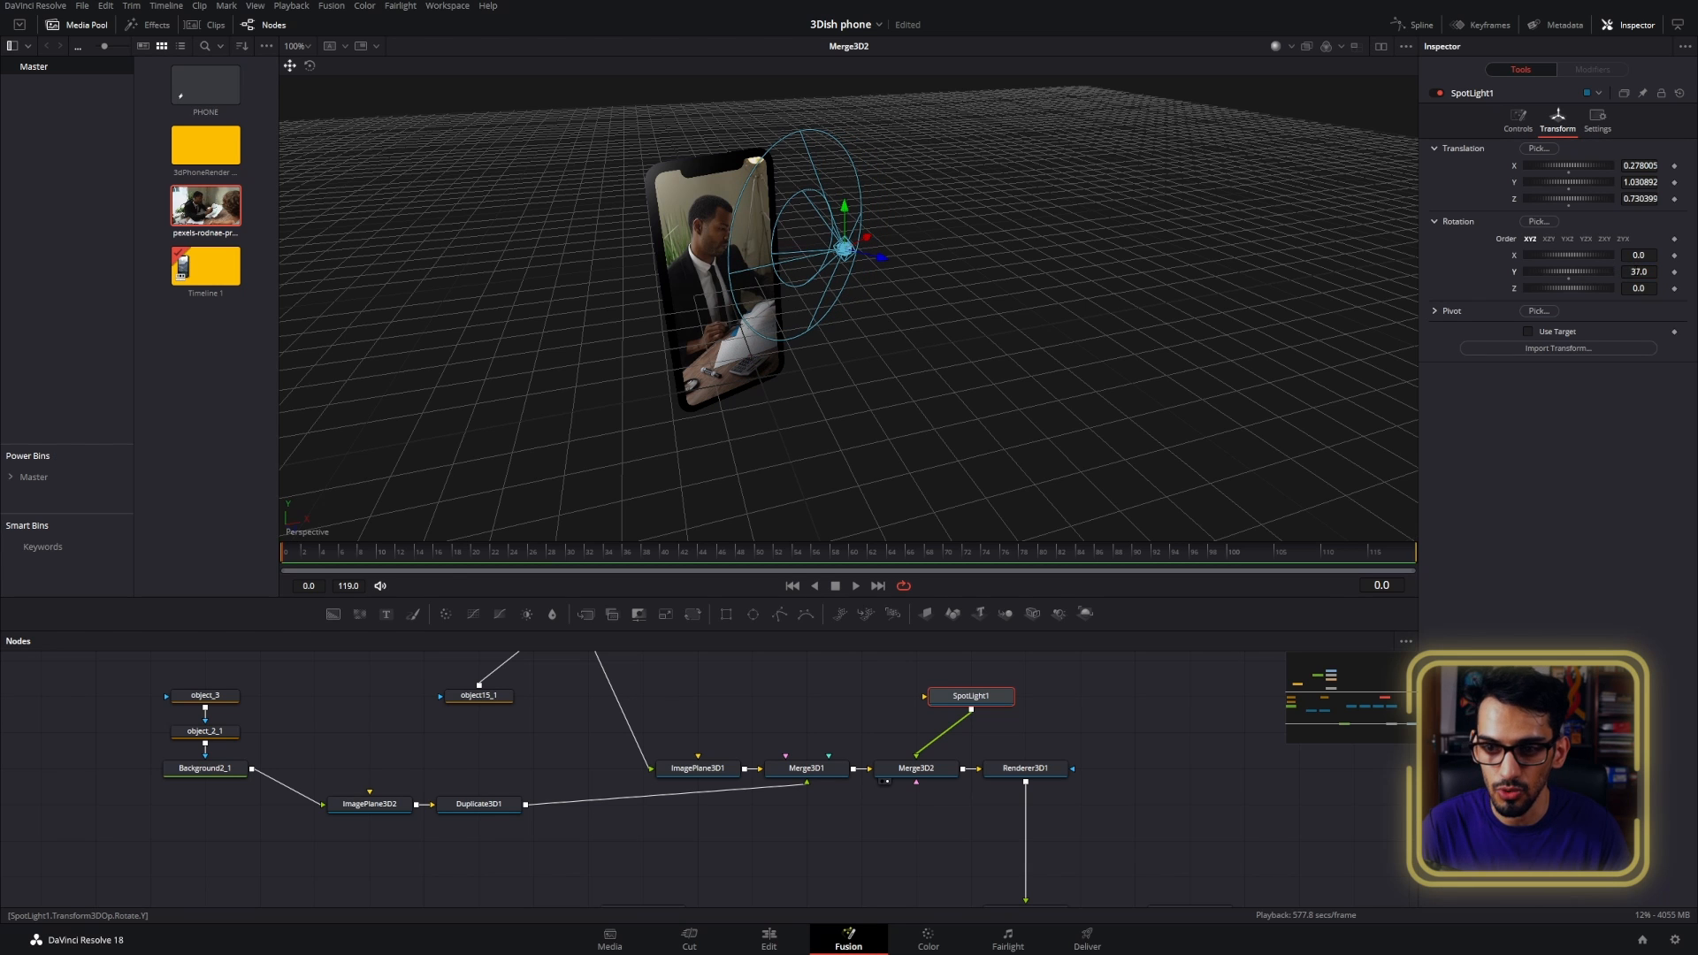
- Reduce Merge3D1's Y rotation slightly and move the spotlight farther out from the phone
click(810, 770)
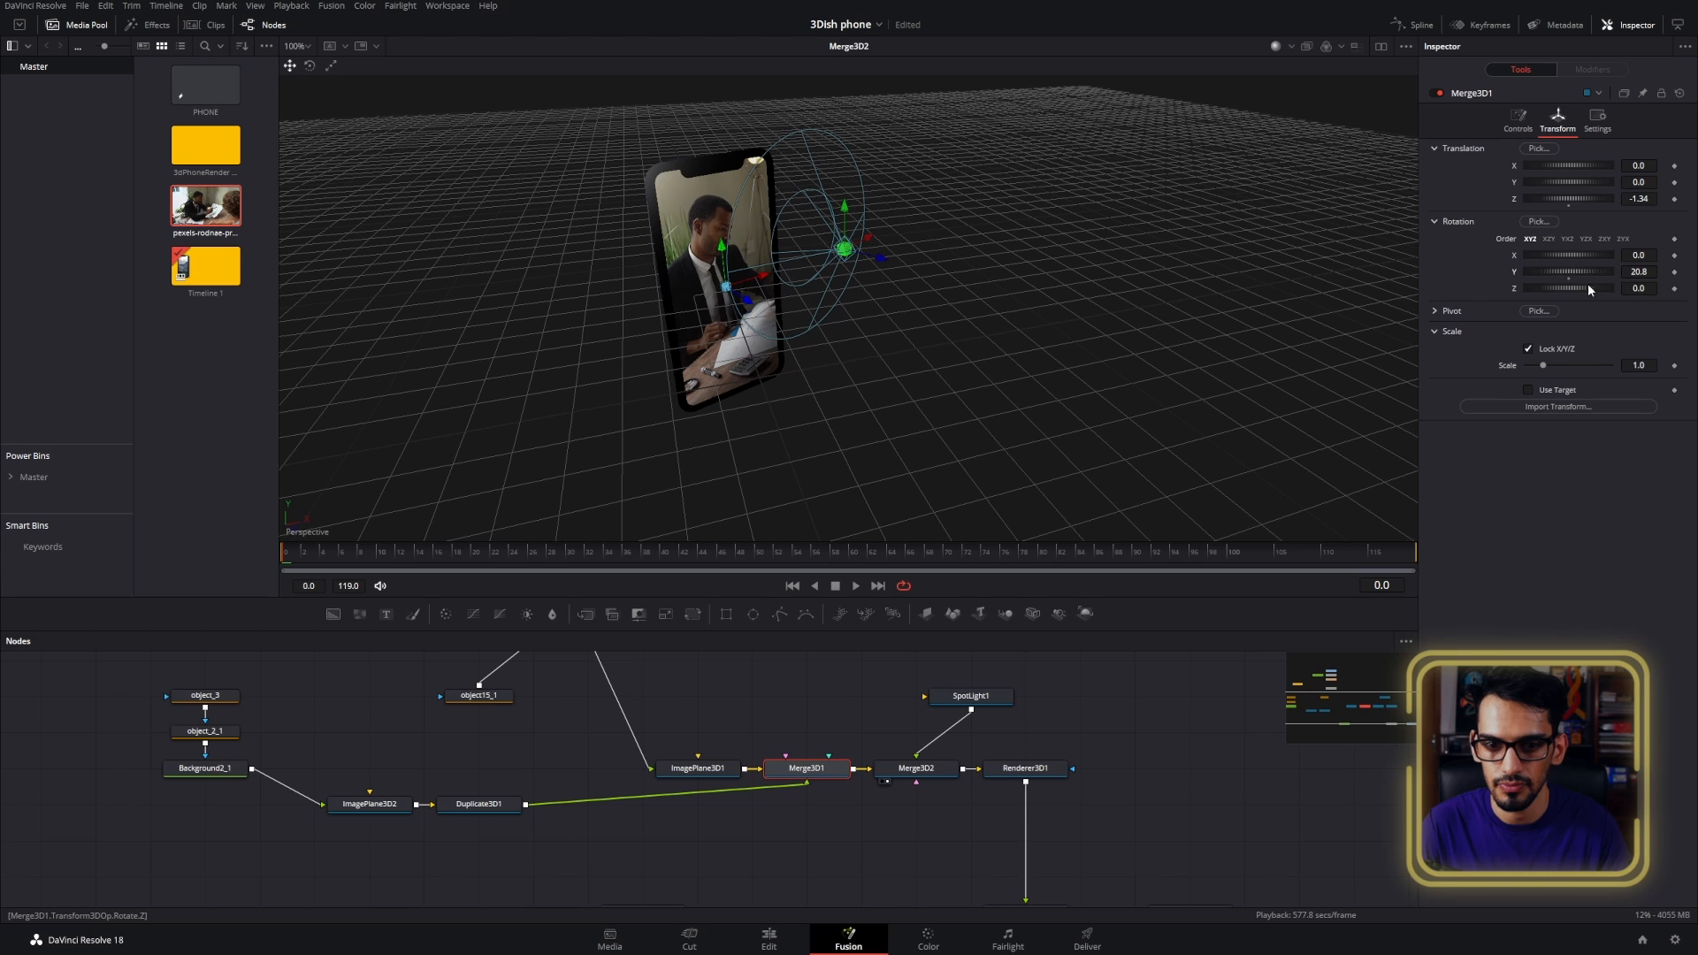
mouse_move(1570, 272)
mouse_down()
mouse_move(1546, 272)
mouse_move(1592, 272)
mouse_move(1511, 271)
mouse_move(1560, 272)
mouse_up()
drag(881, 271, 945, 250)
- Set SpotLight1's cone angle to 85.73, penumbra angle to 19.91, dropoff to 2.78 and intensity to 0.75
click(1518, 119)
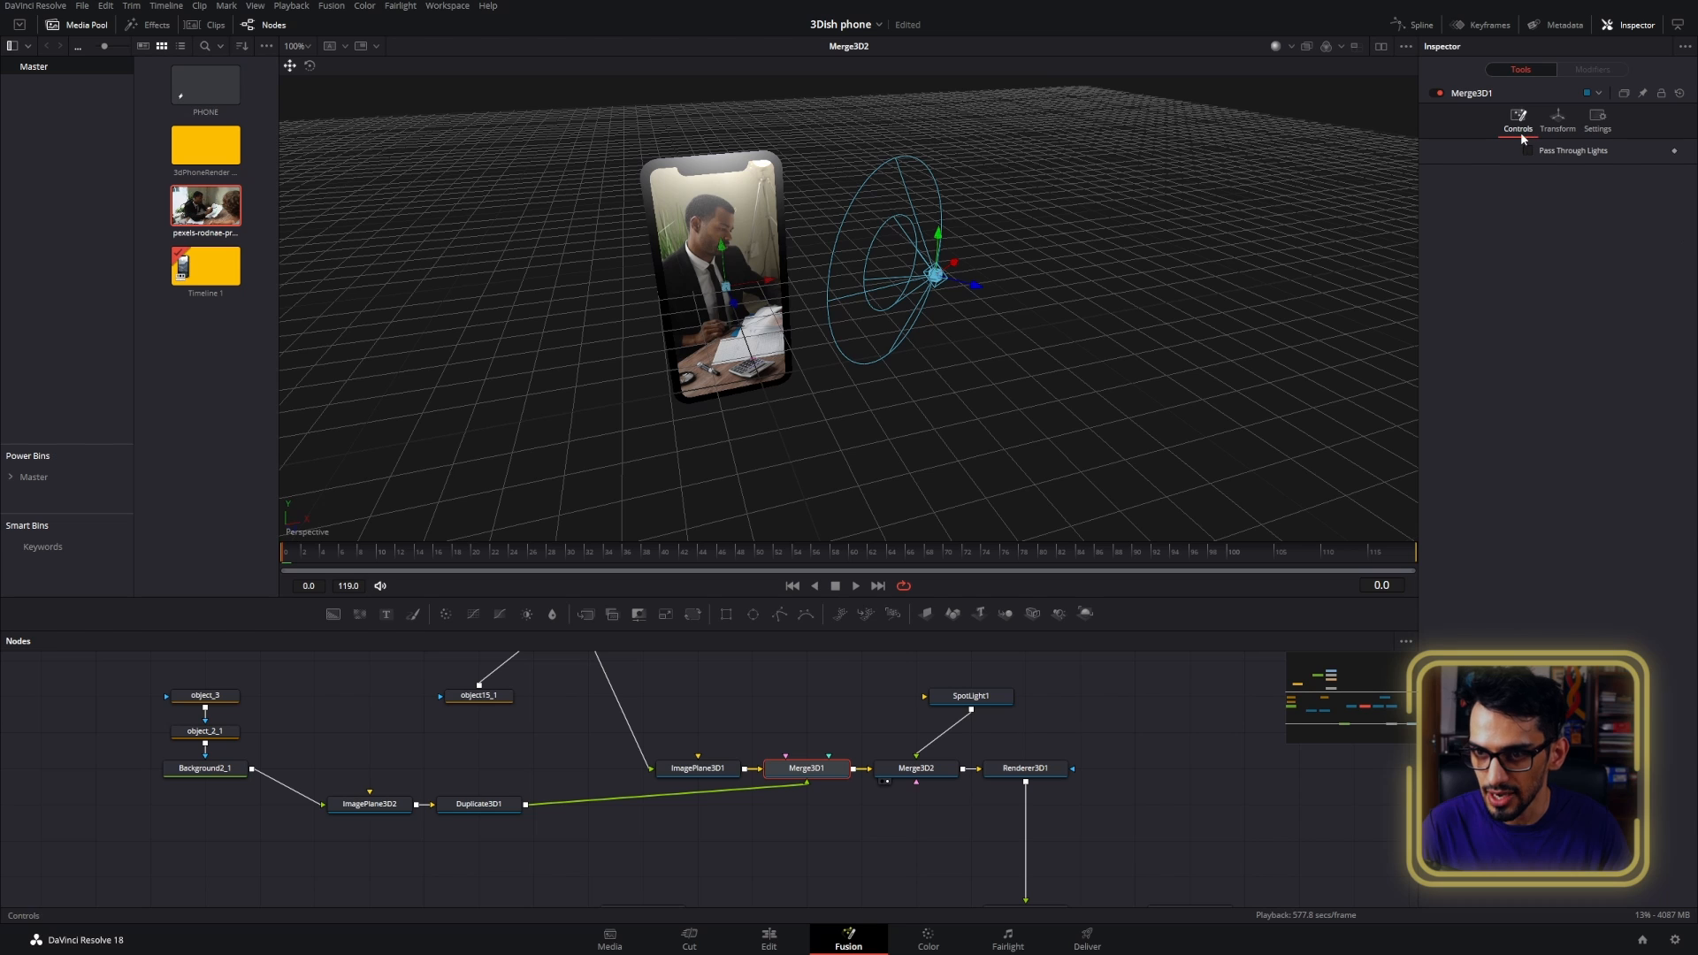
click(970, 698)
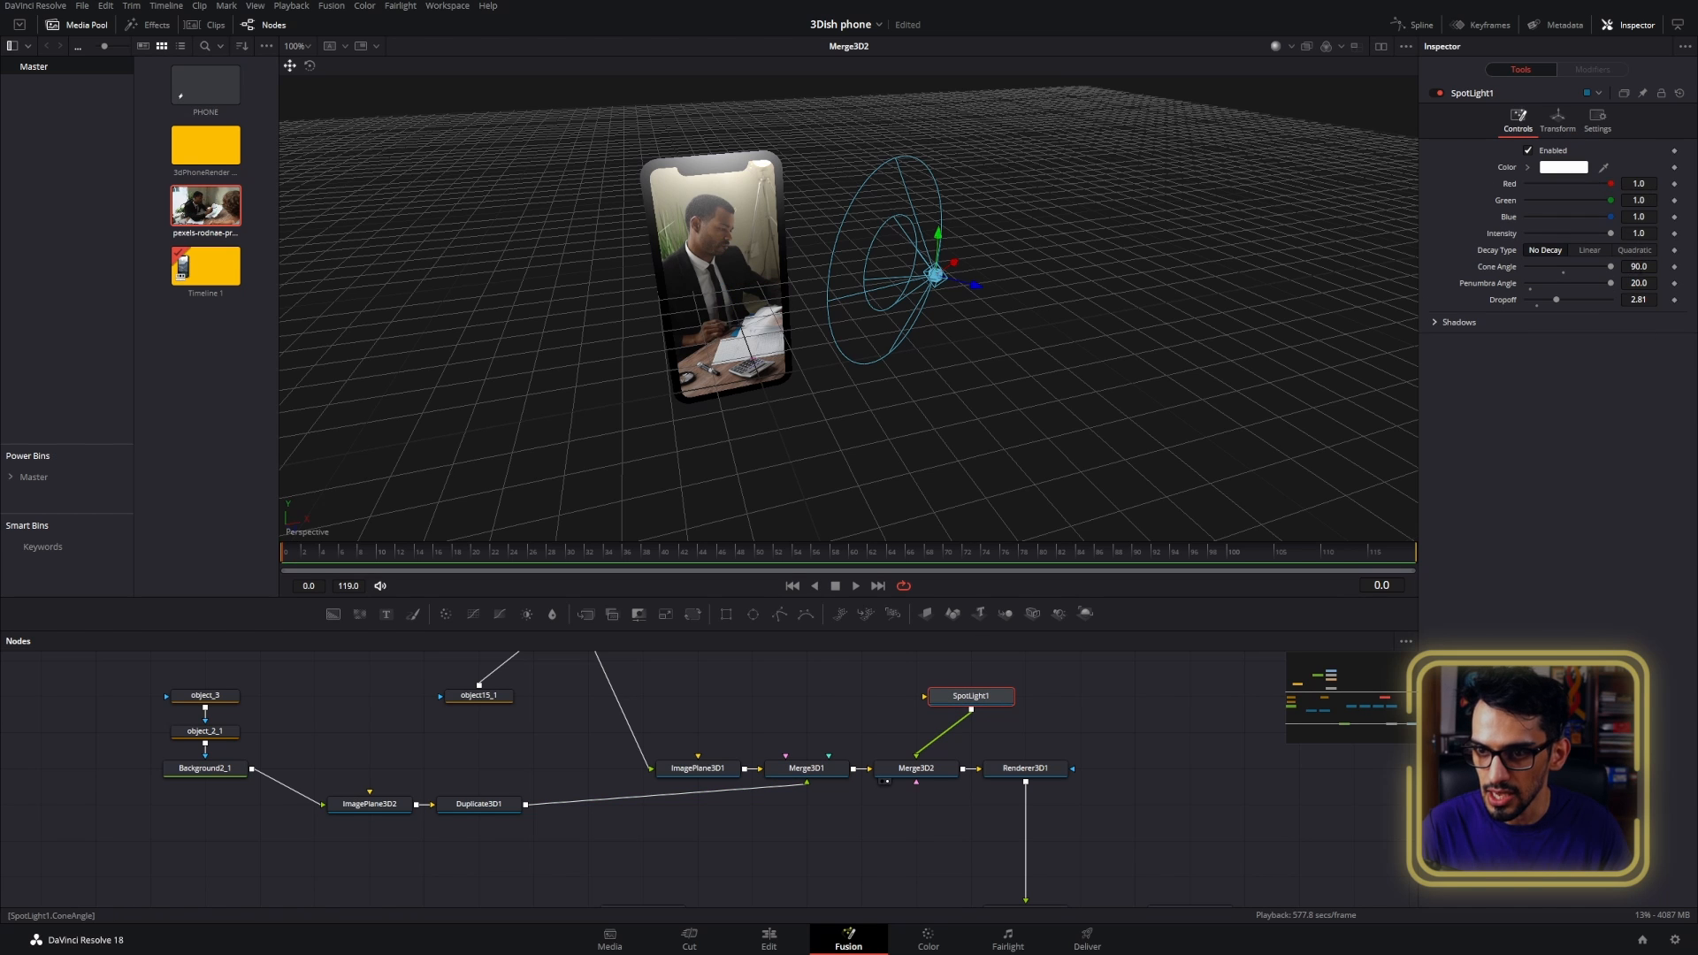
drag(1639, 266, 1570, 283)
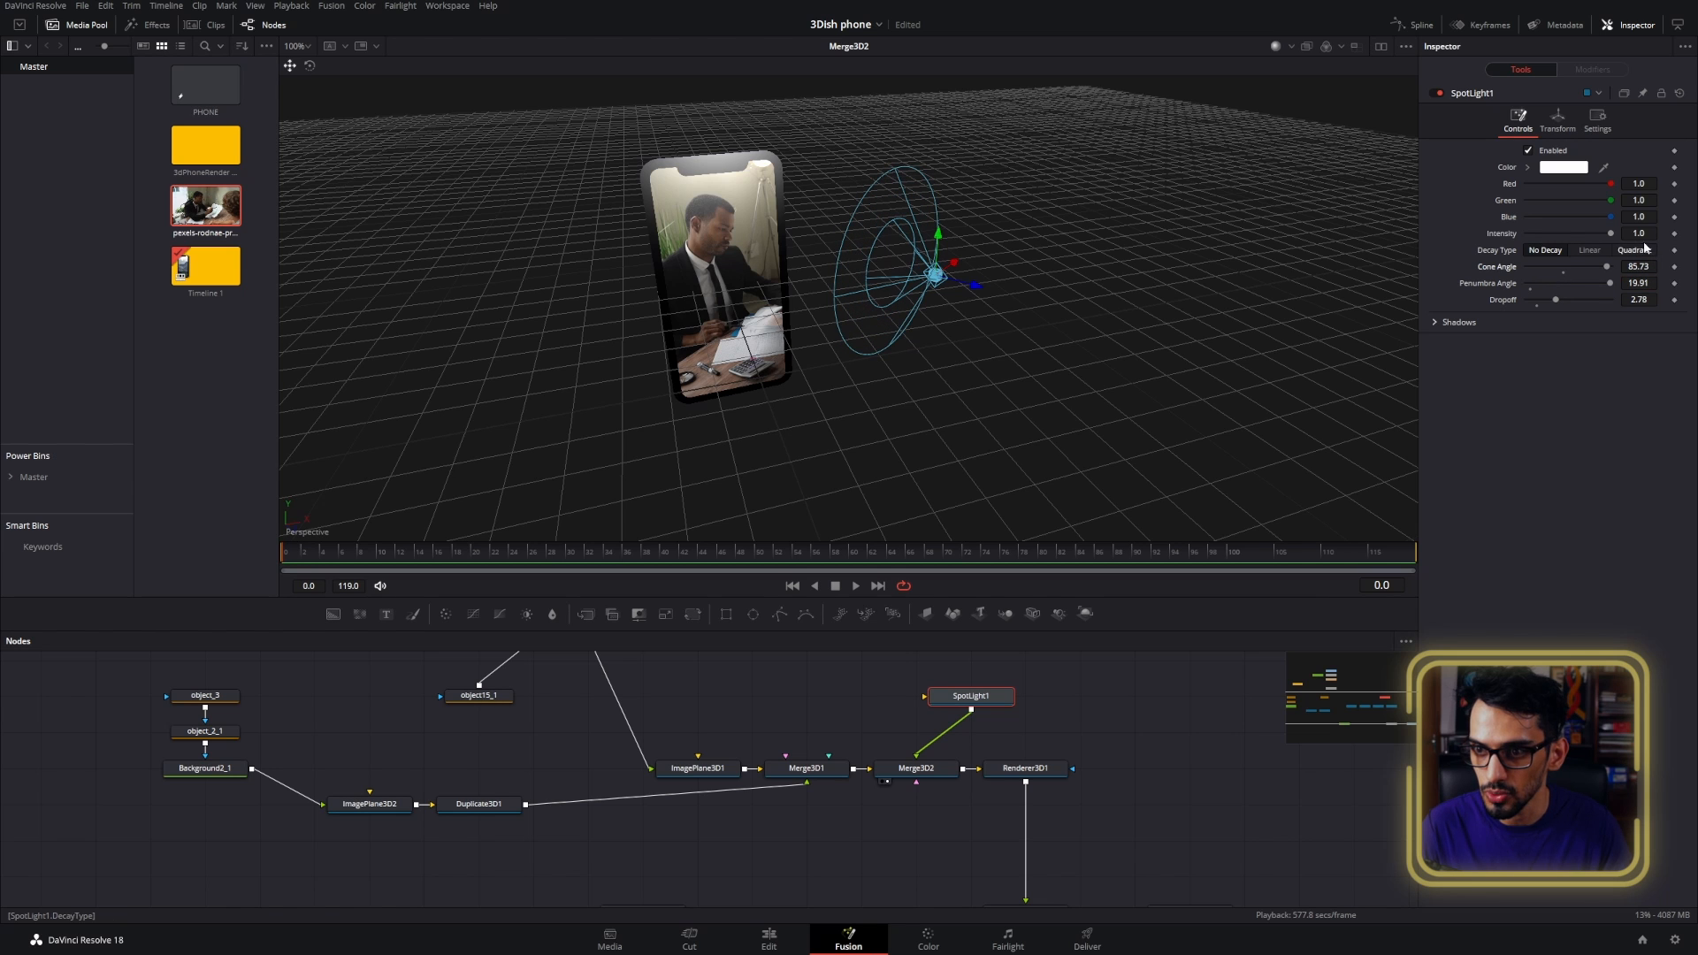
drag(1639, 233, 1629, 233)
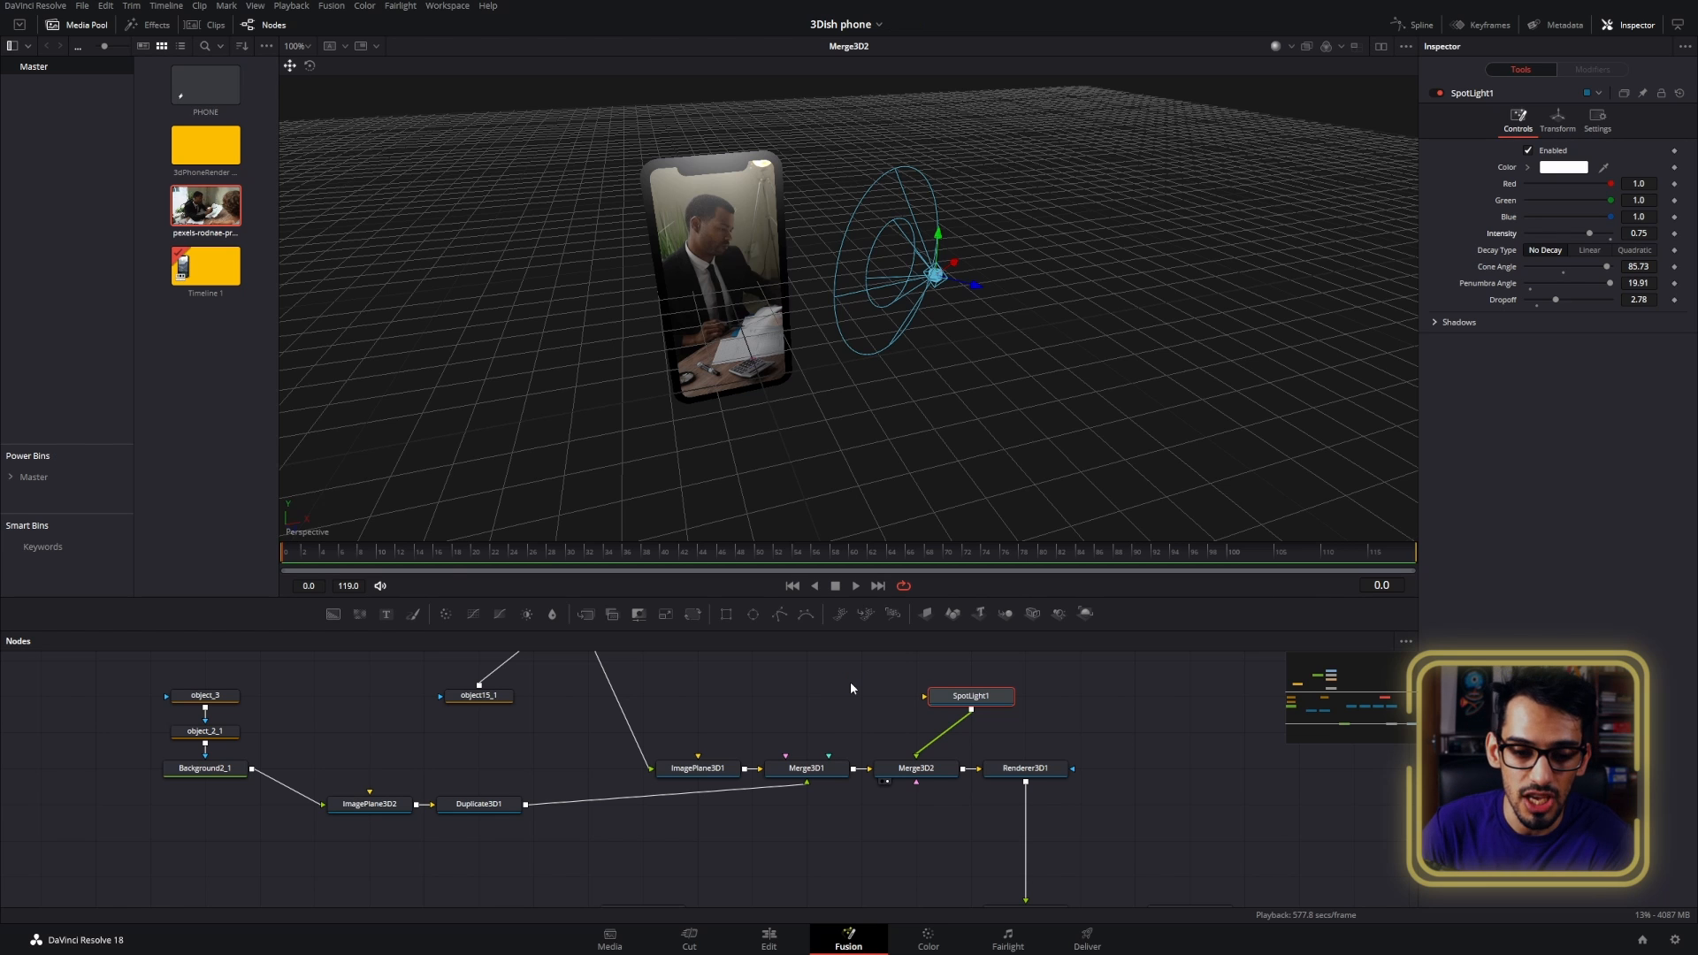
- Display MediaOut1 in the viewer to check the lit phone in the final output
scroll(547, 738, up, 3)
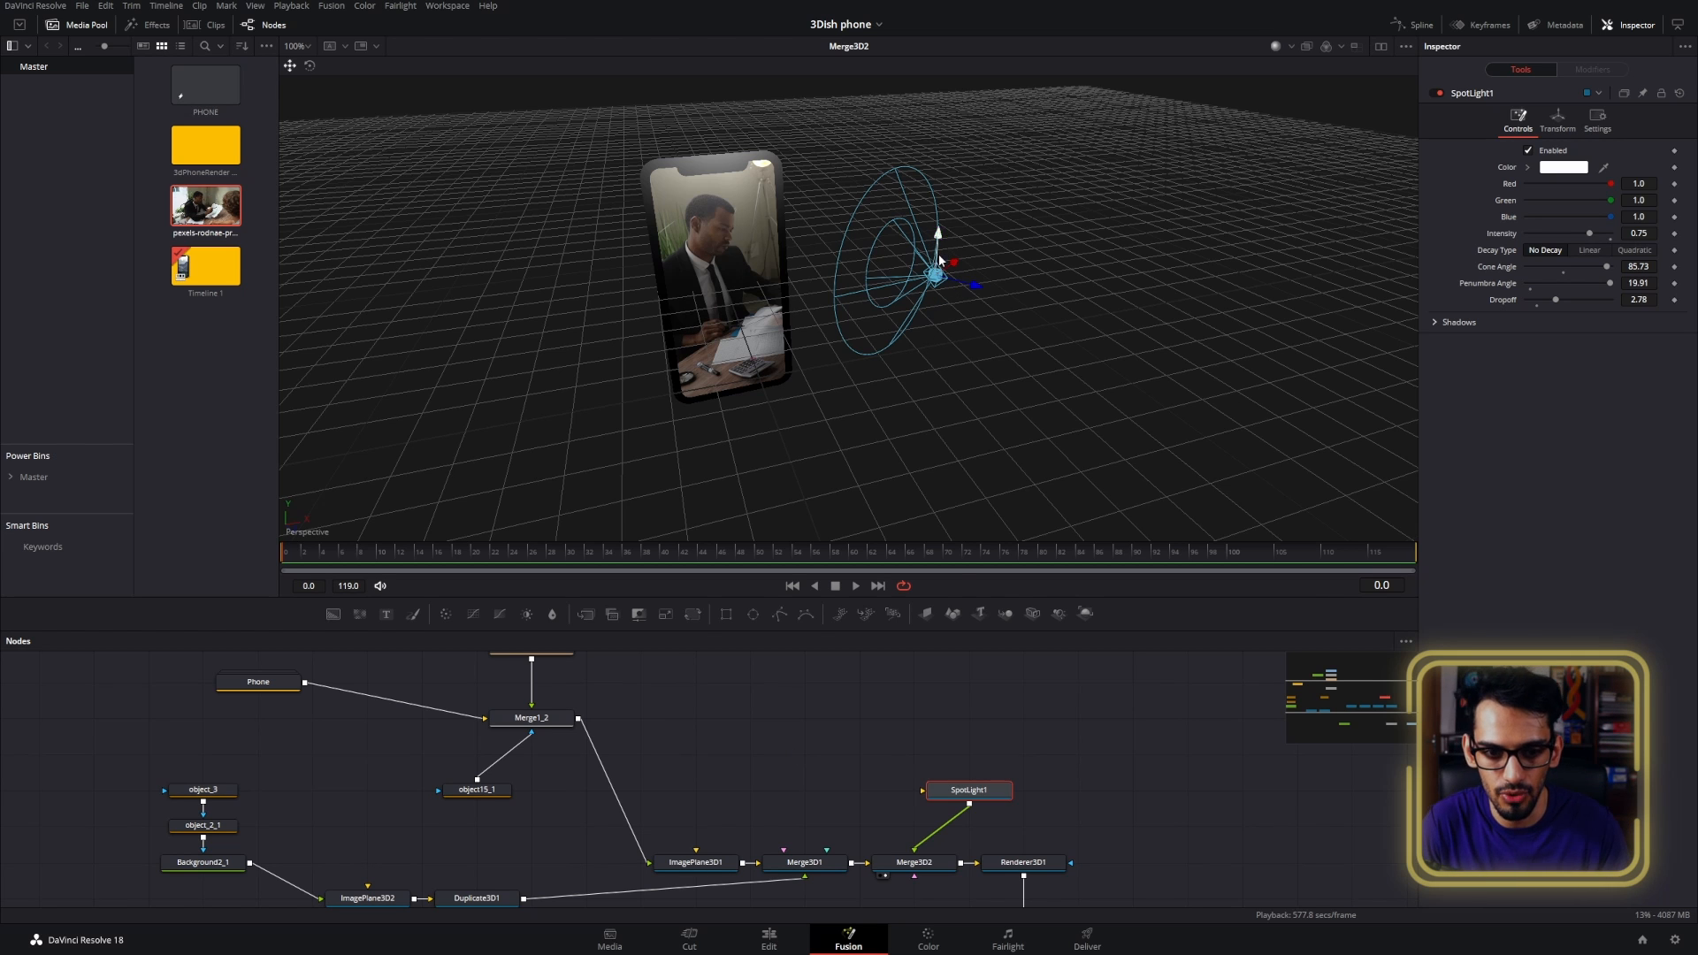
scroll(1145, 787, down, 10)
click(988, 750)
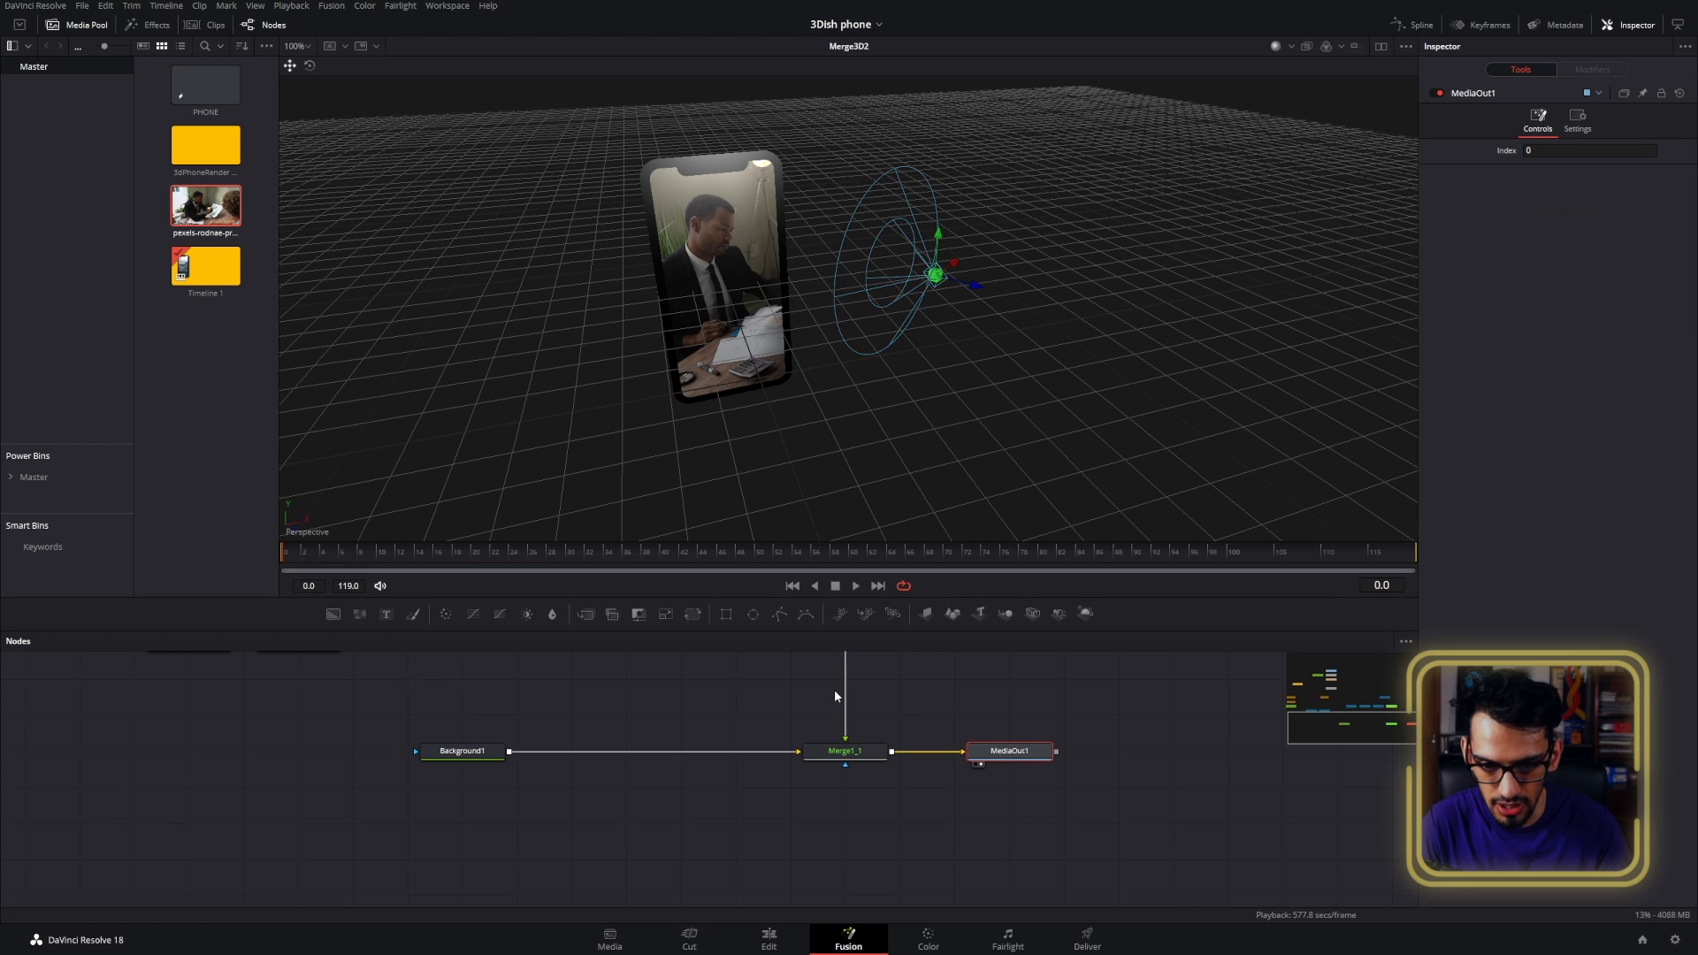
drag(835, 691, 911, 775)
click(707, 692)
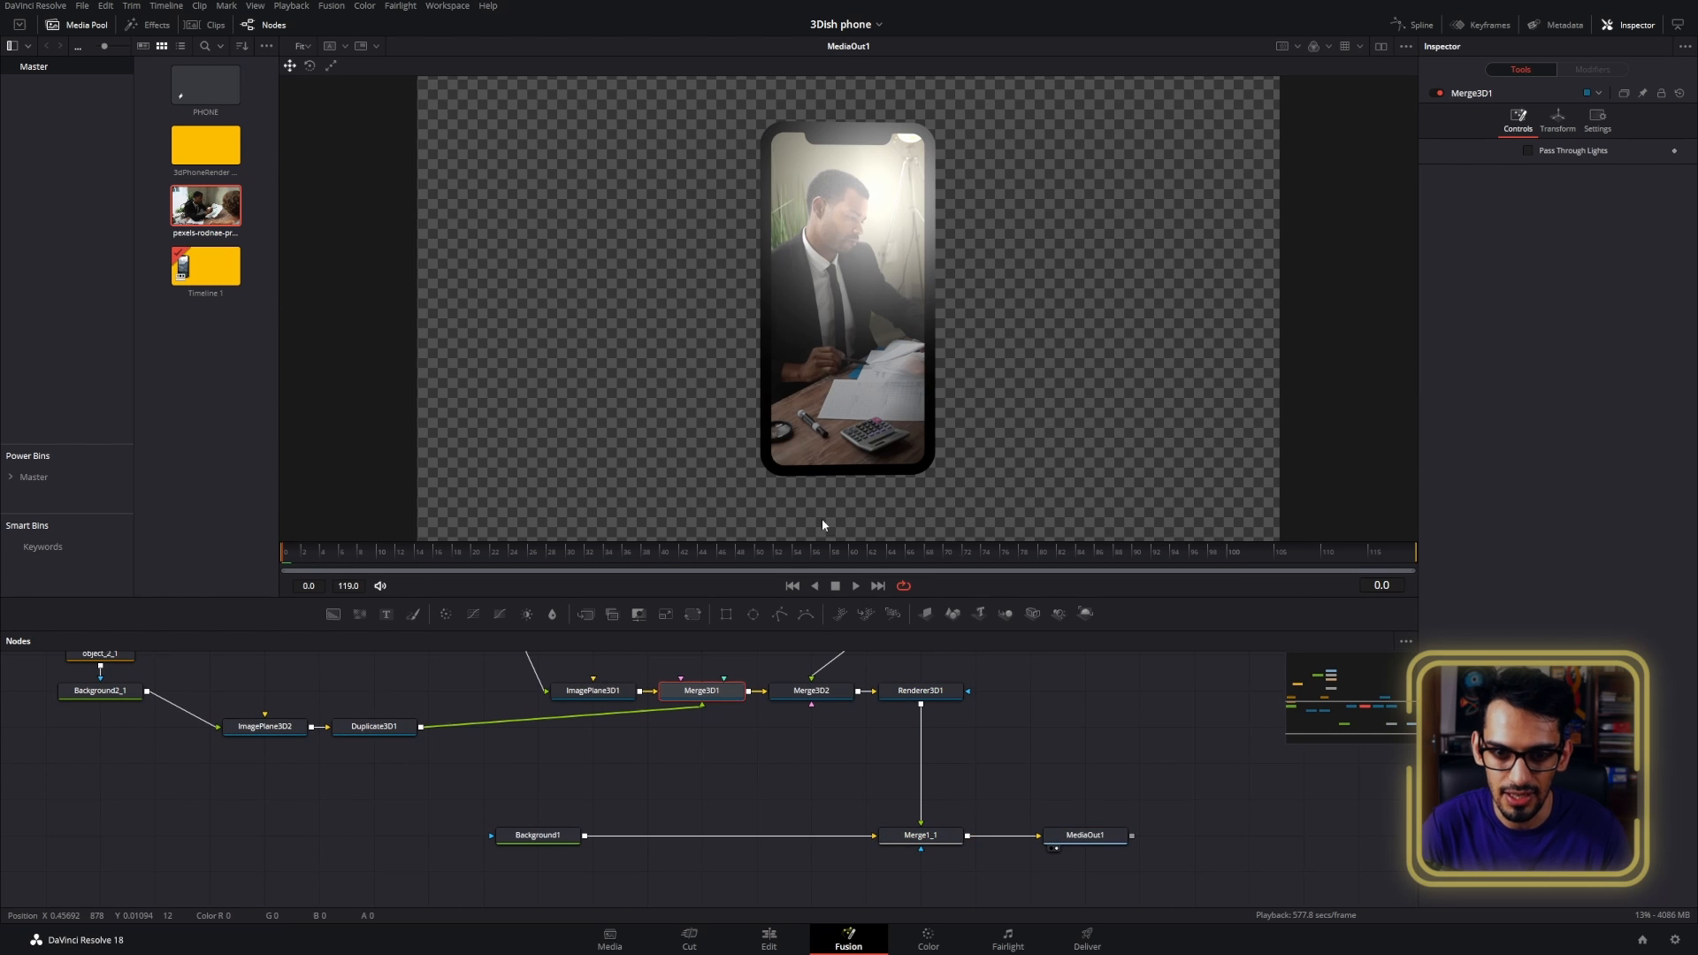
- Display Merge3D2, move the spotlight higher and farther away to about X 0.63, Y 1.41, Z 1.71, and show SpotLight1's transform settings
drag(891, 693, 1031, 337)
click(879, 703)
drag(978, 287, 1100, 182)
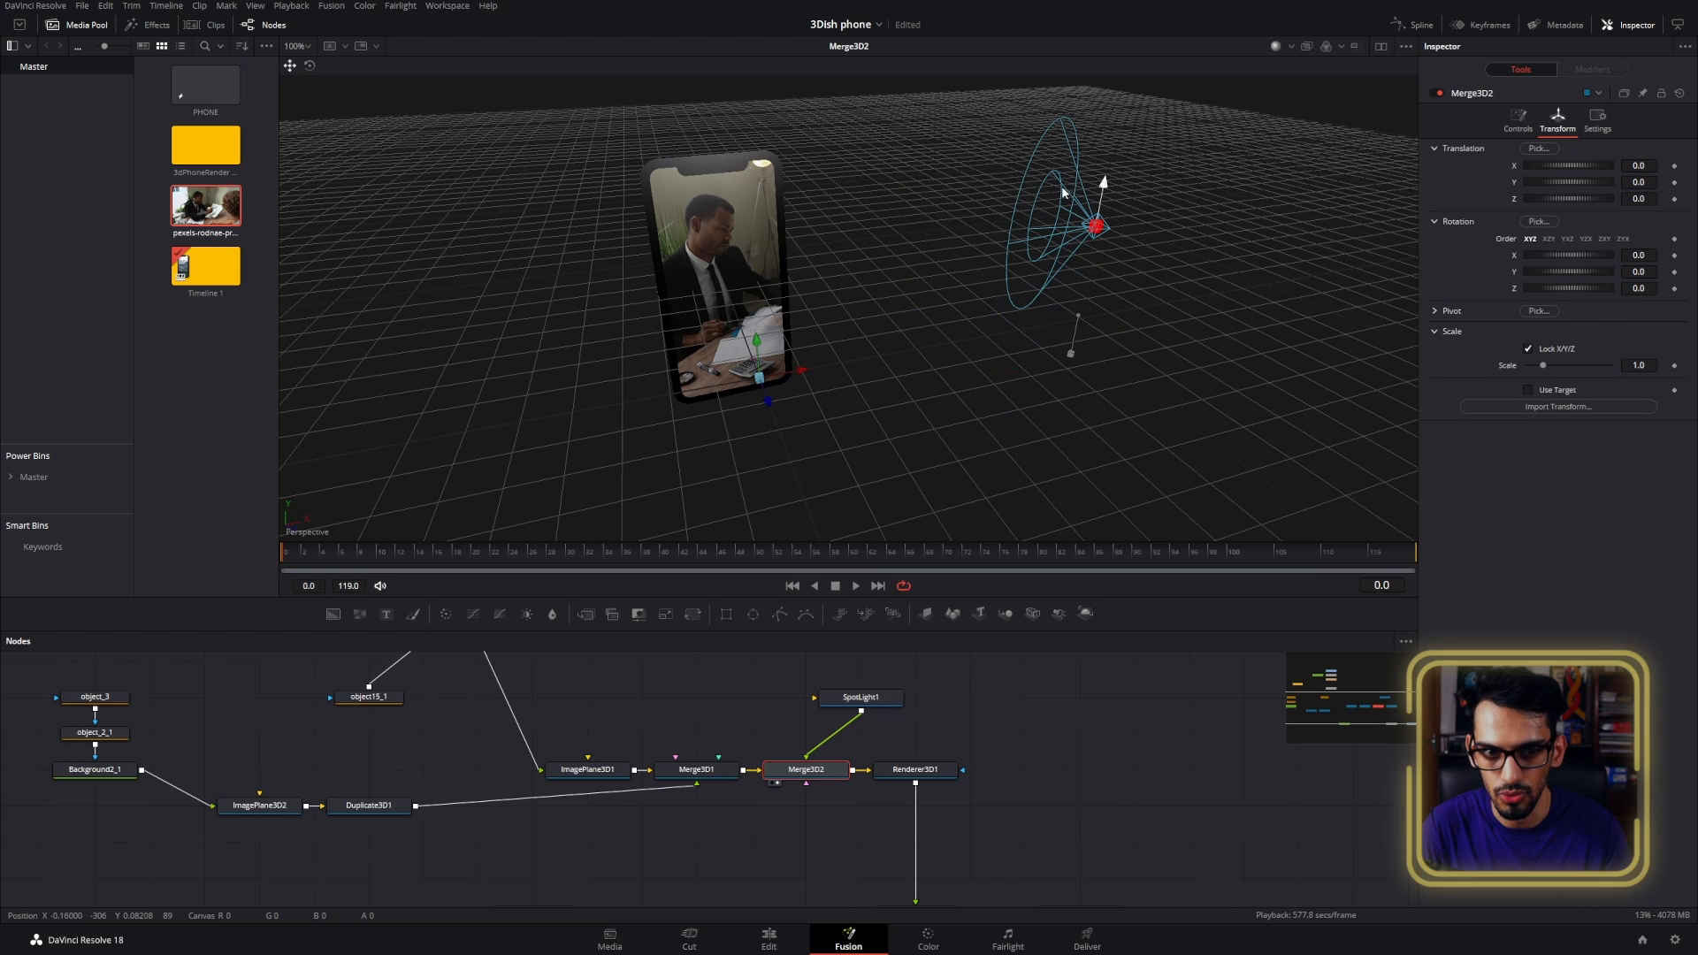
click(874, 702)
click(1558, 117)
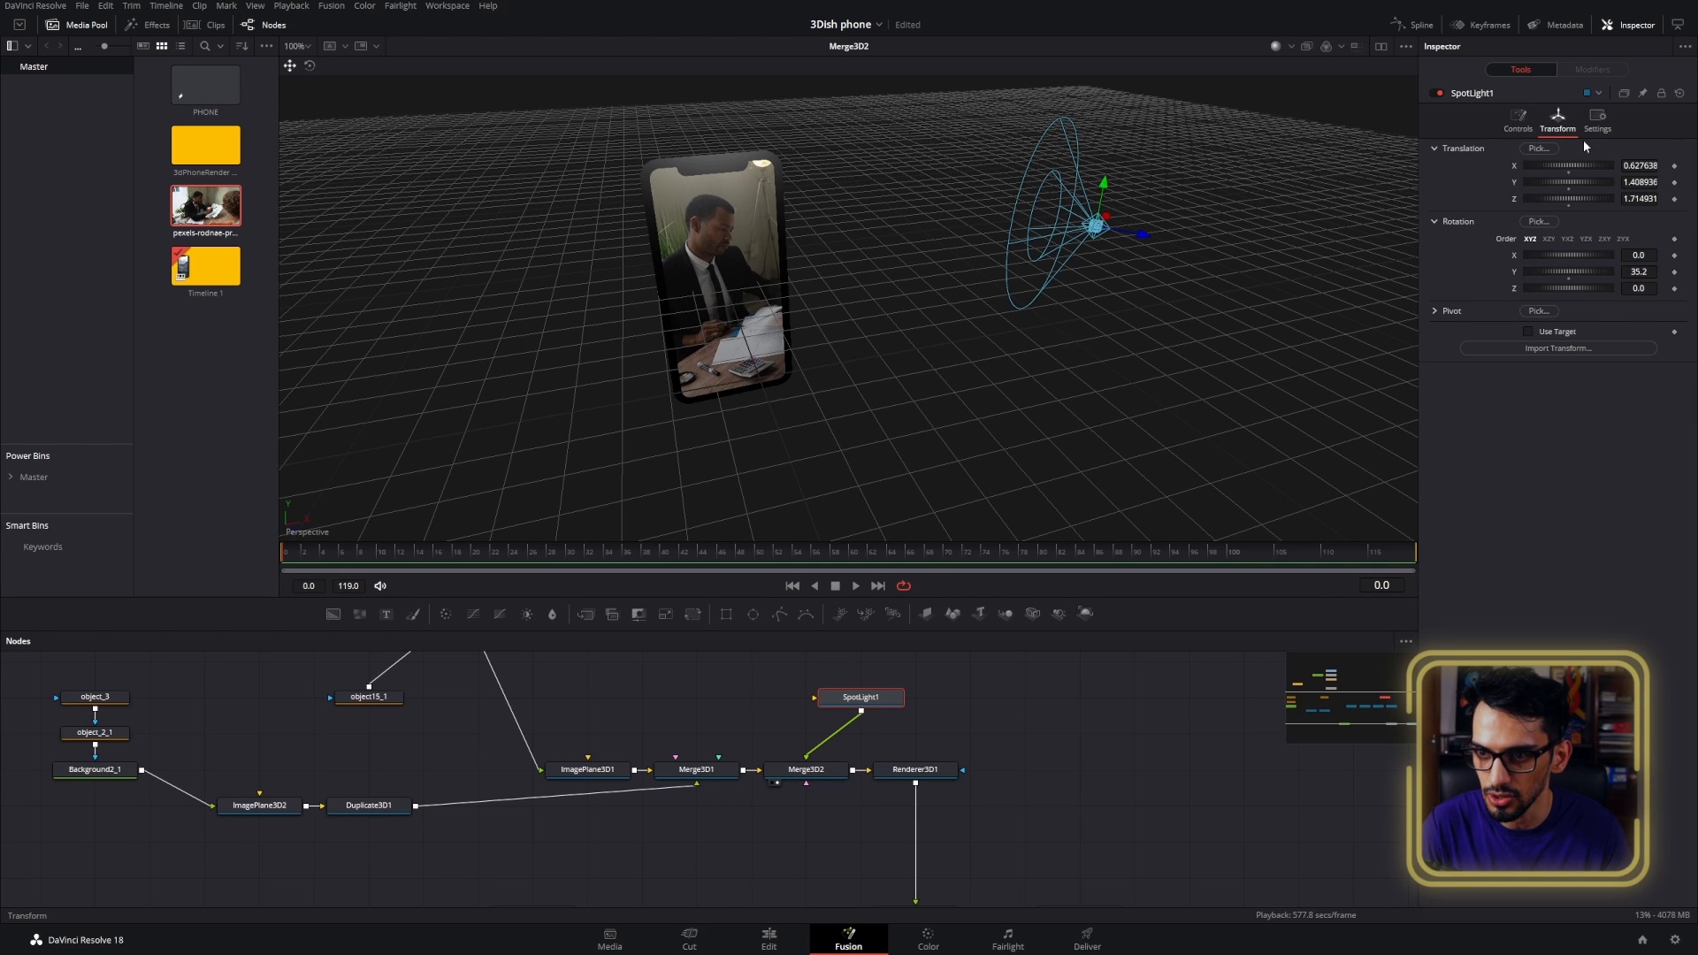
- Tilt SpotLight1 to an X rotation of -27.2, raise it to about Y 2.42, Z 1.28, and display MediaOut1 to check the lighting
drag(1638, 255, 1590, 255)
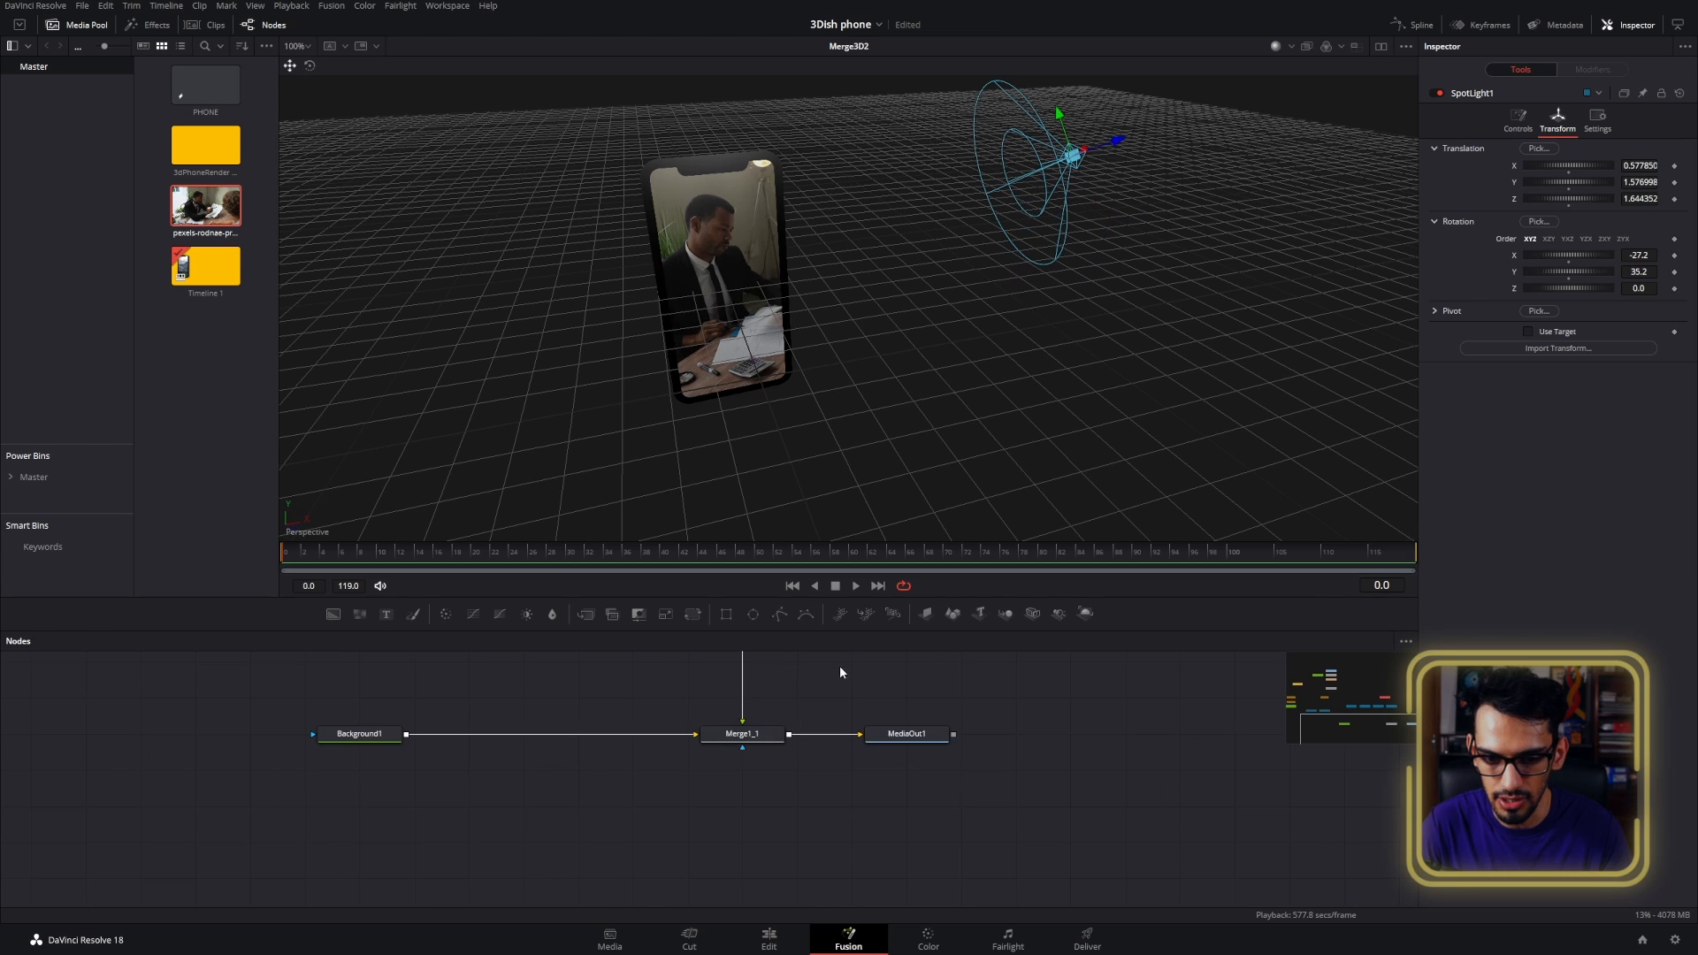
click(907, 734)
key(1)
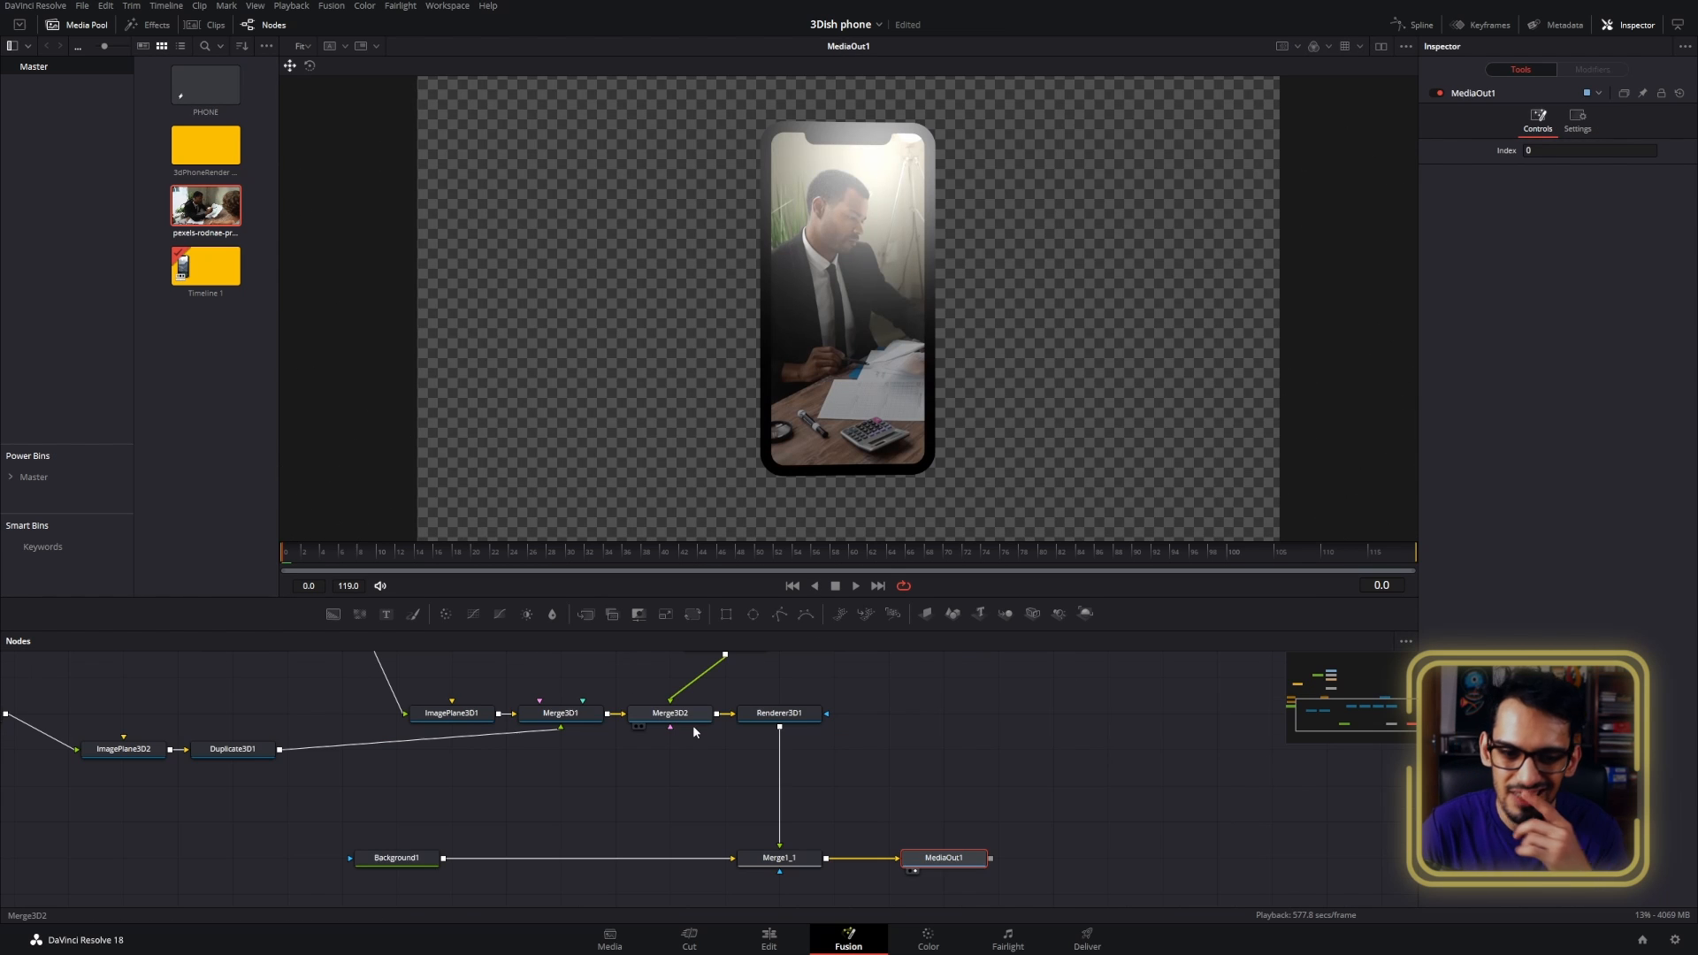
click(695, 715)
drag(761, 695, 839, 767)
click(800, 715)
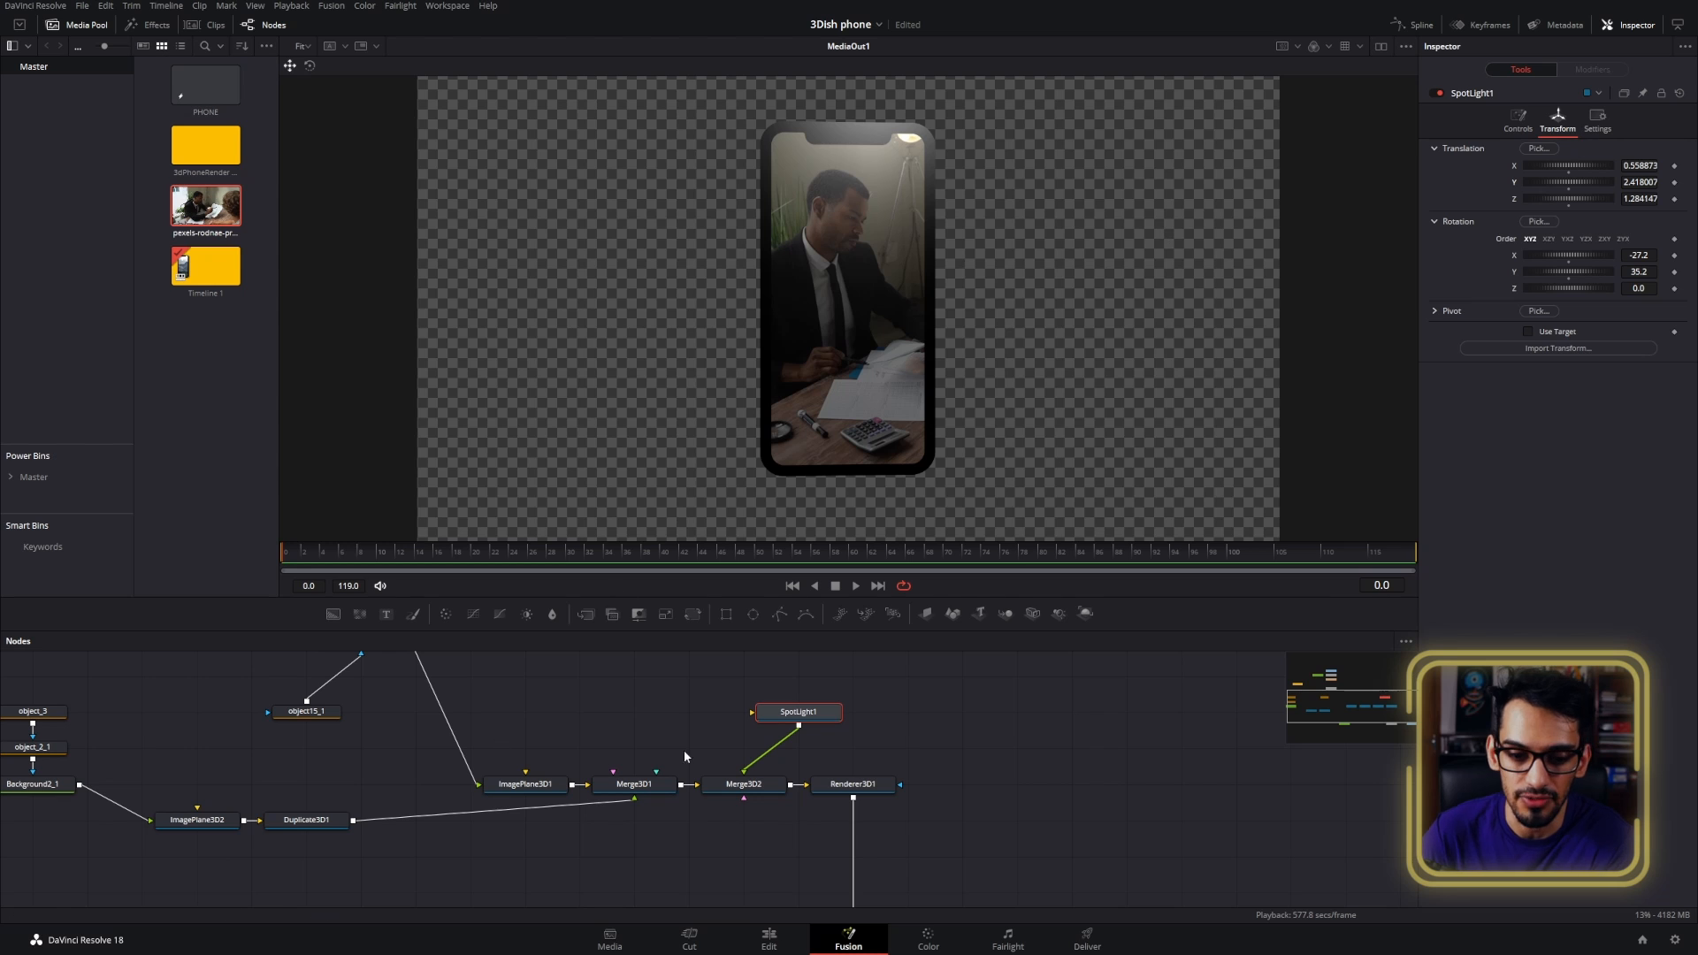
- Disable lighting and shadows in Renderer3D1
click(850, 784)
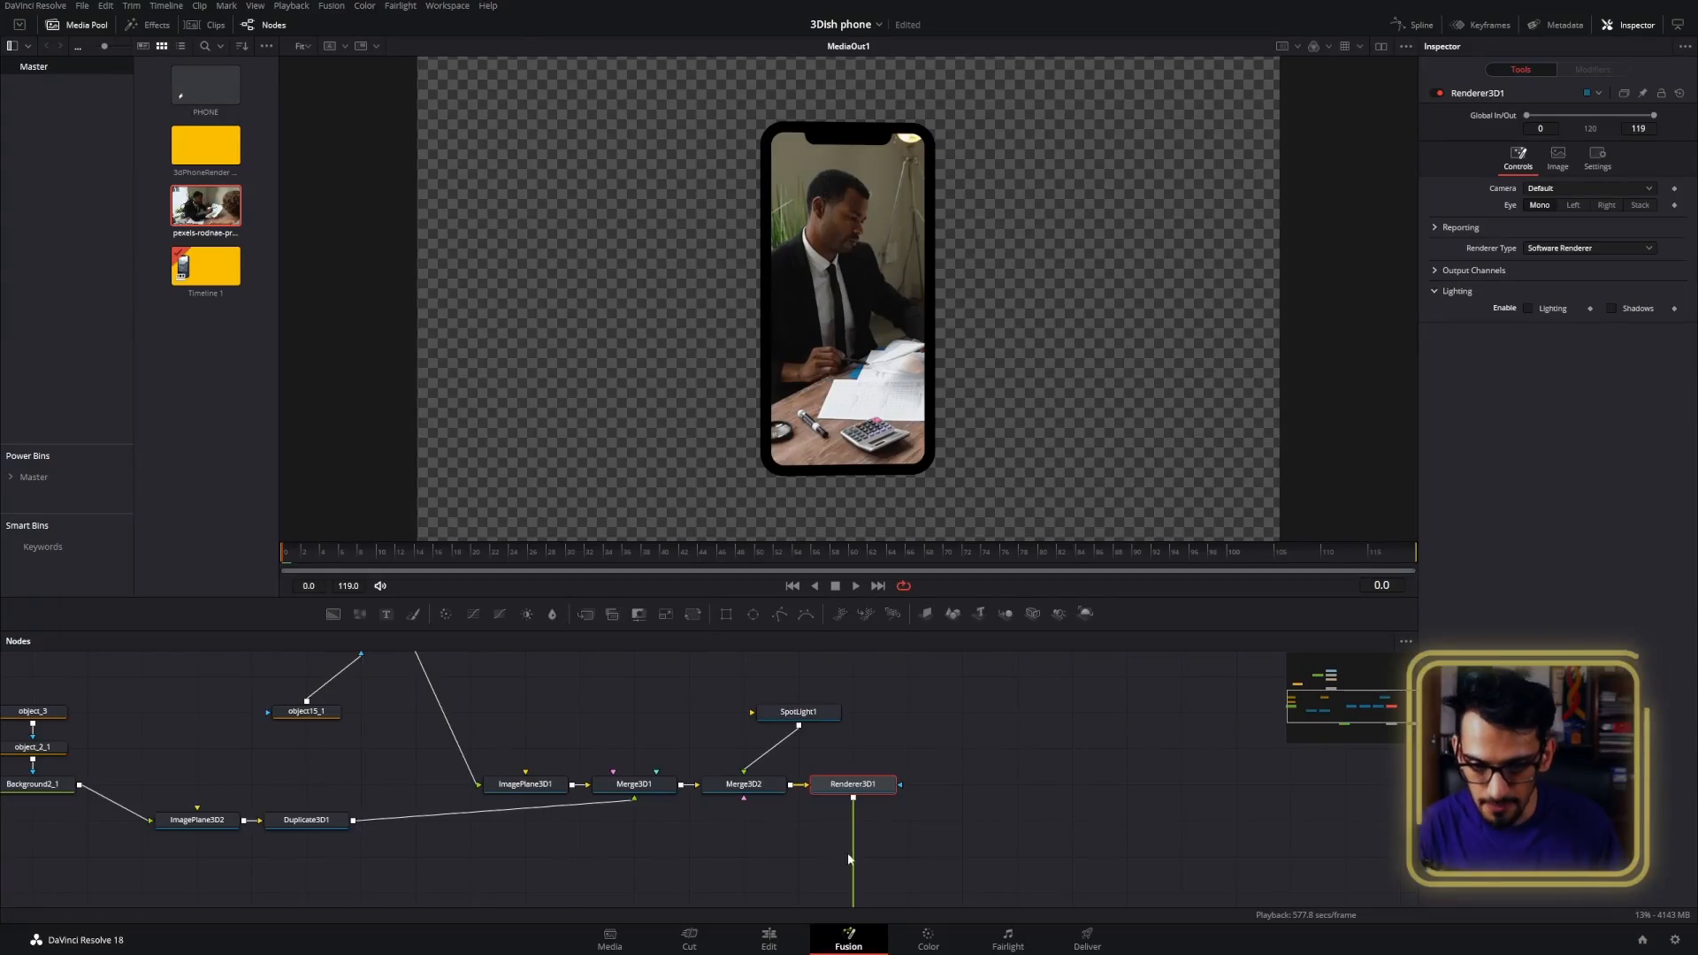
scroll(848, 853, up, 2)
drag(791, 717, 746, 763)
- Keyframe Merge3D1's Y and Z translation and Y rotation at frame 0, with Y translation -2.601 and Y rotation 32.7
click(508, 666)
drag(541, 698, 565, 765)
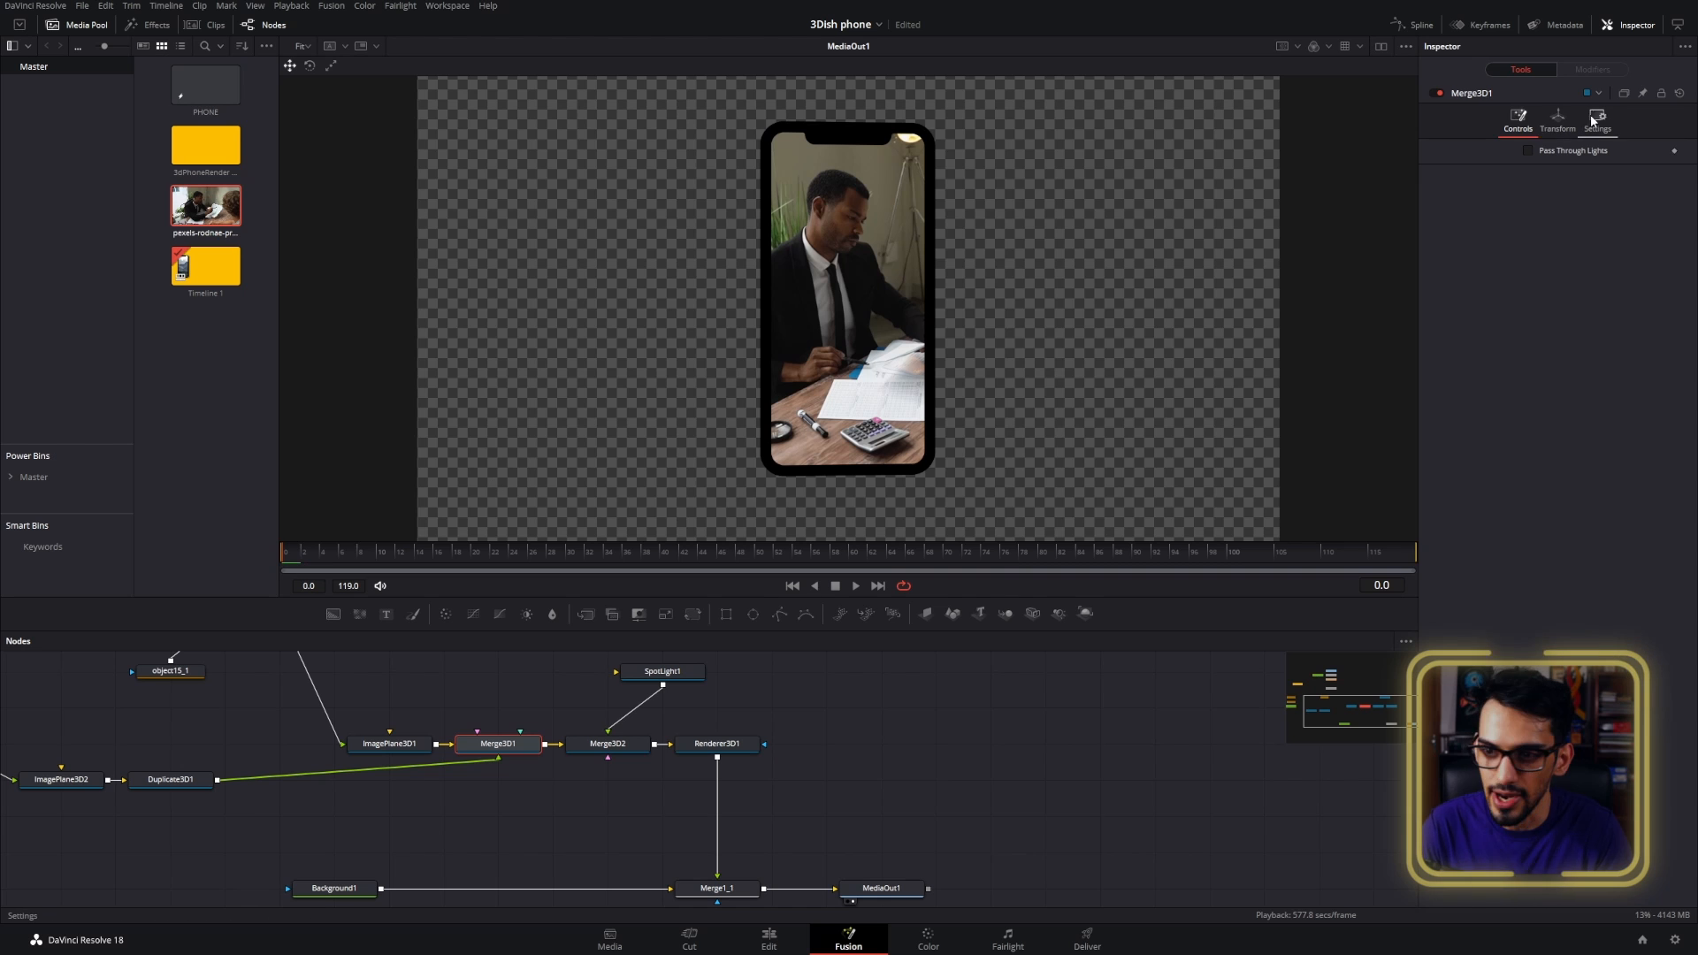
click(1558, 119)
click(1674, 202)
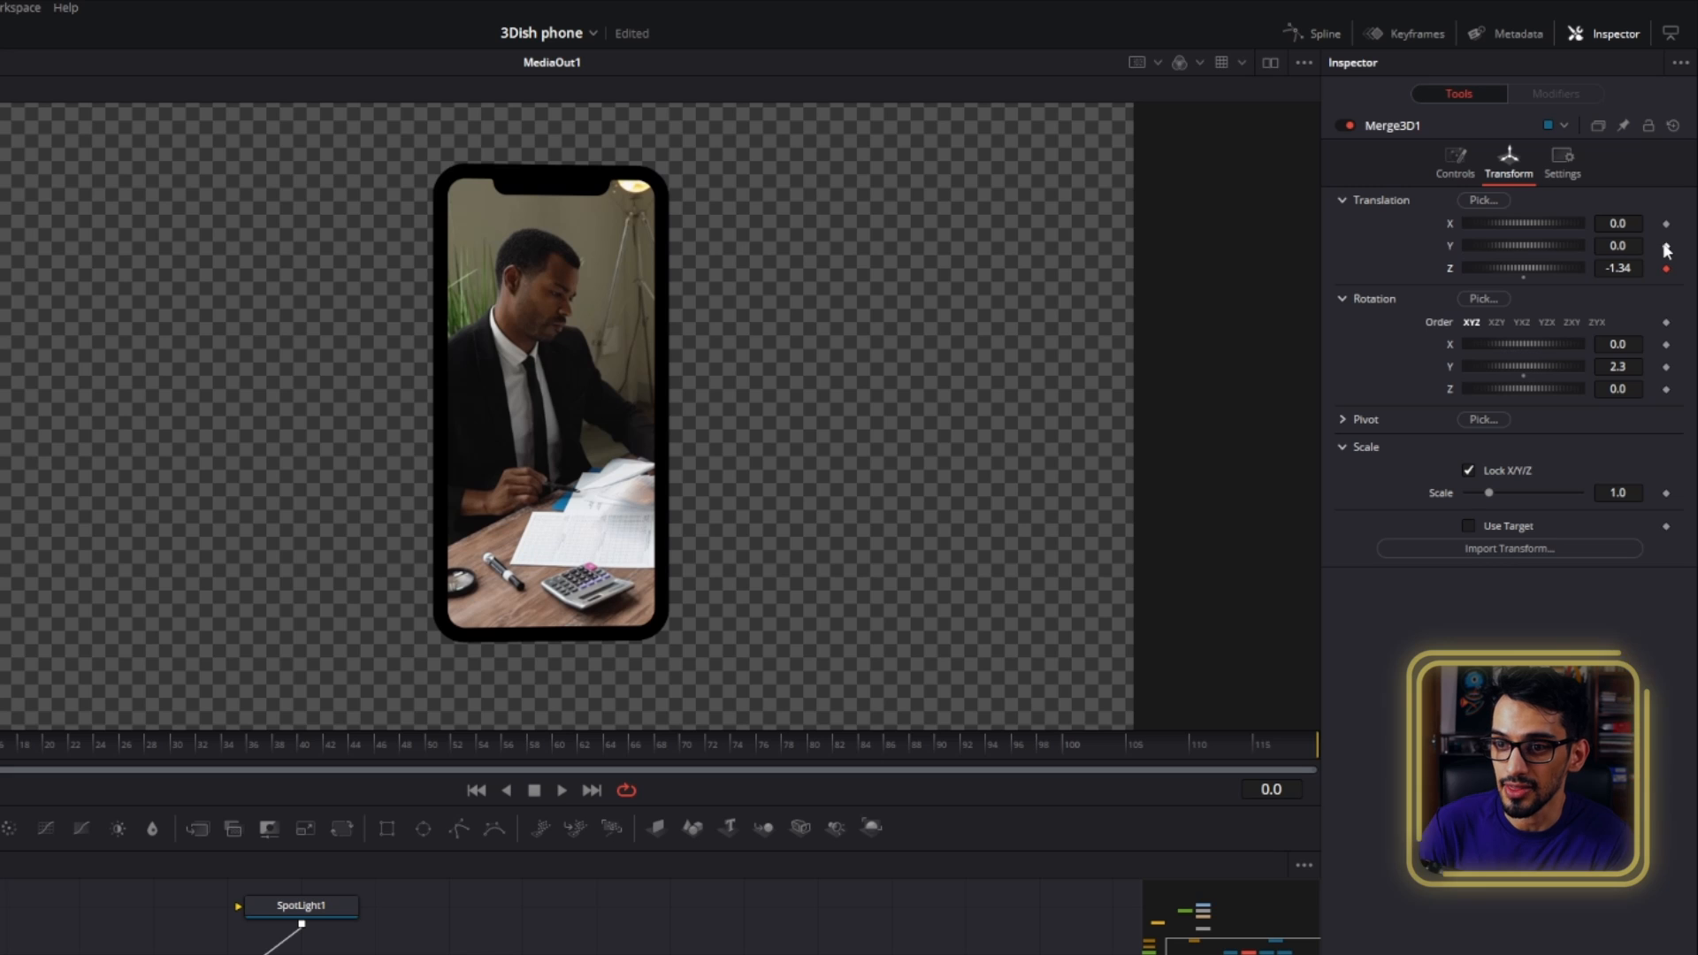
click(1666, 247)
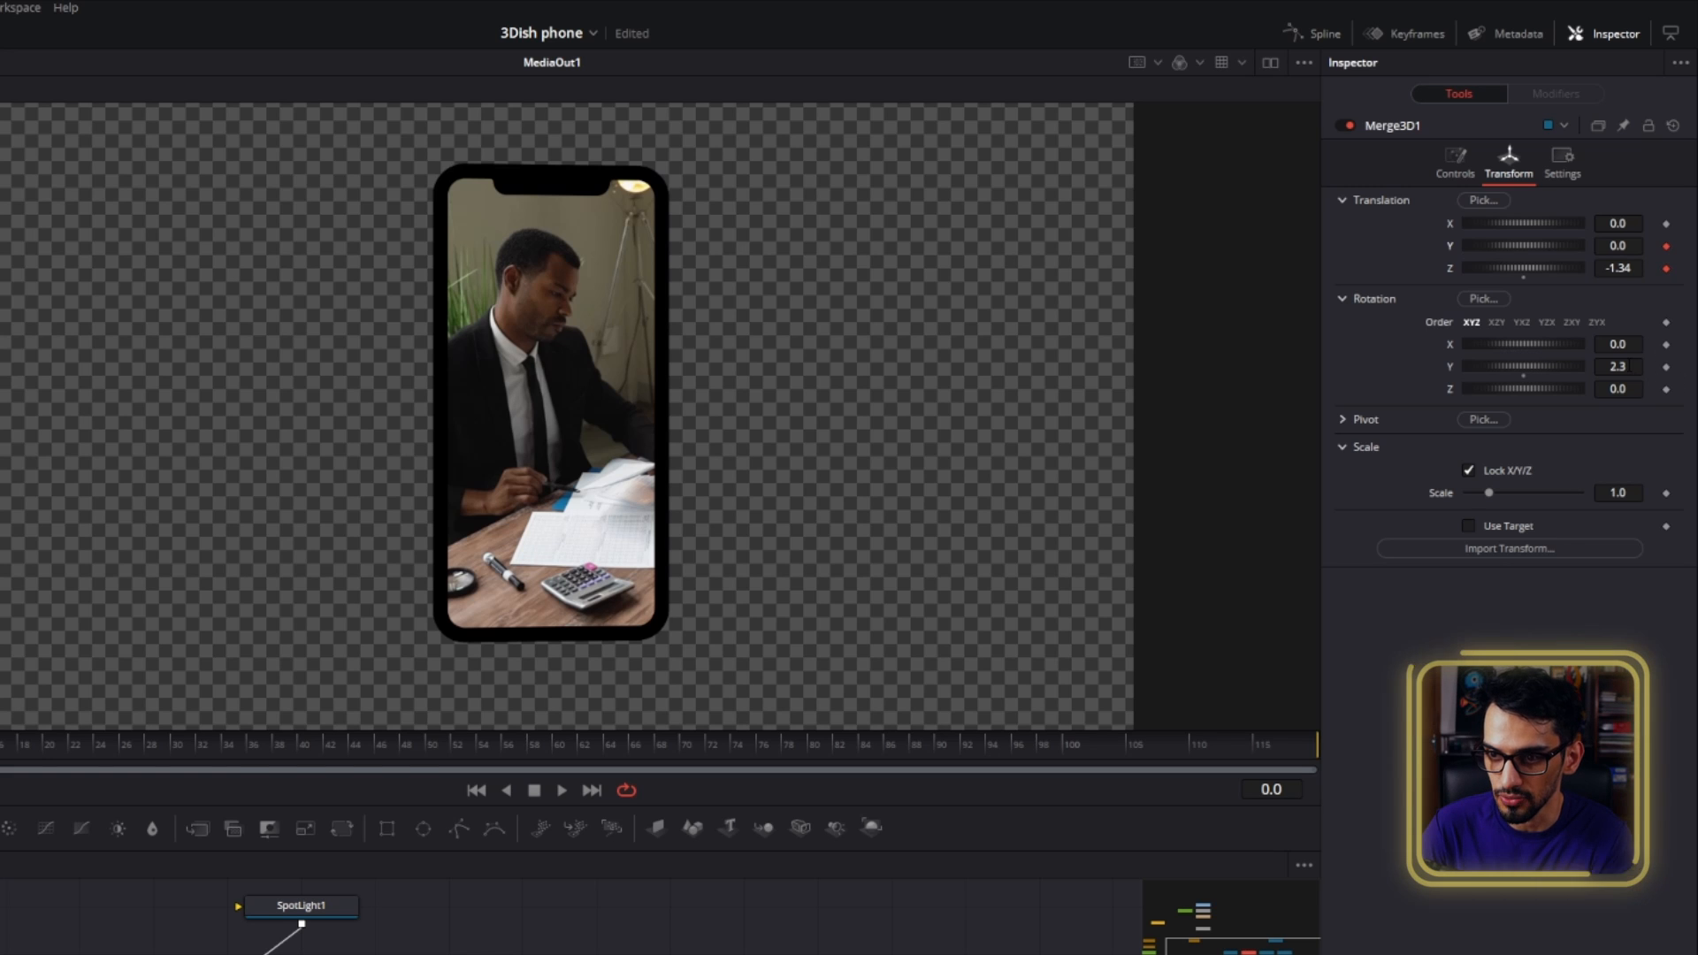
drag(1626, 366, 1665, 328)
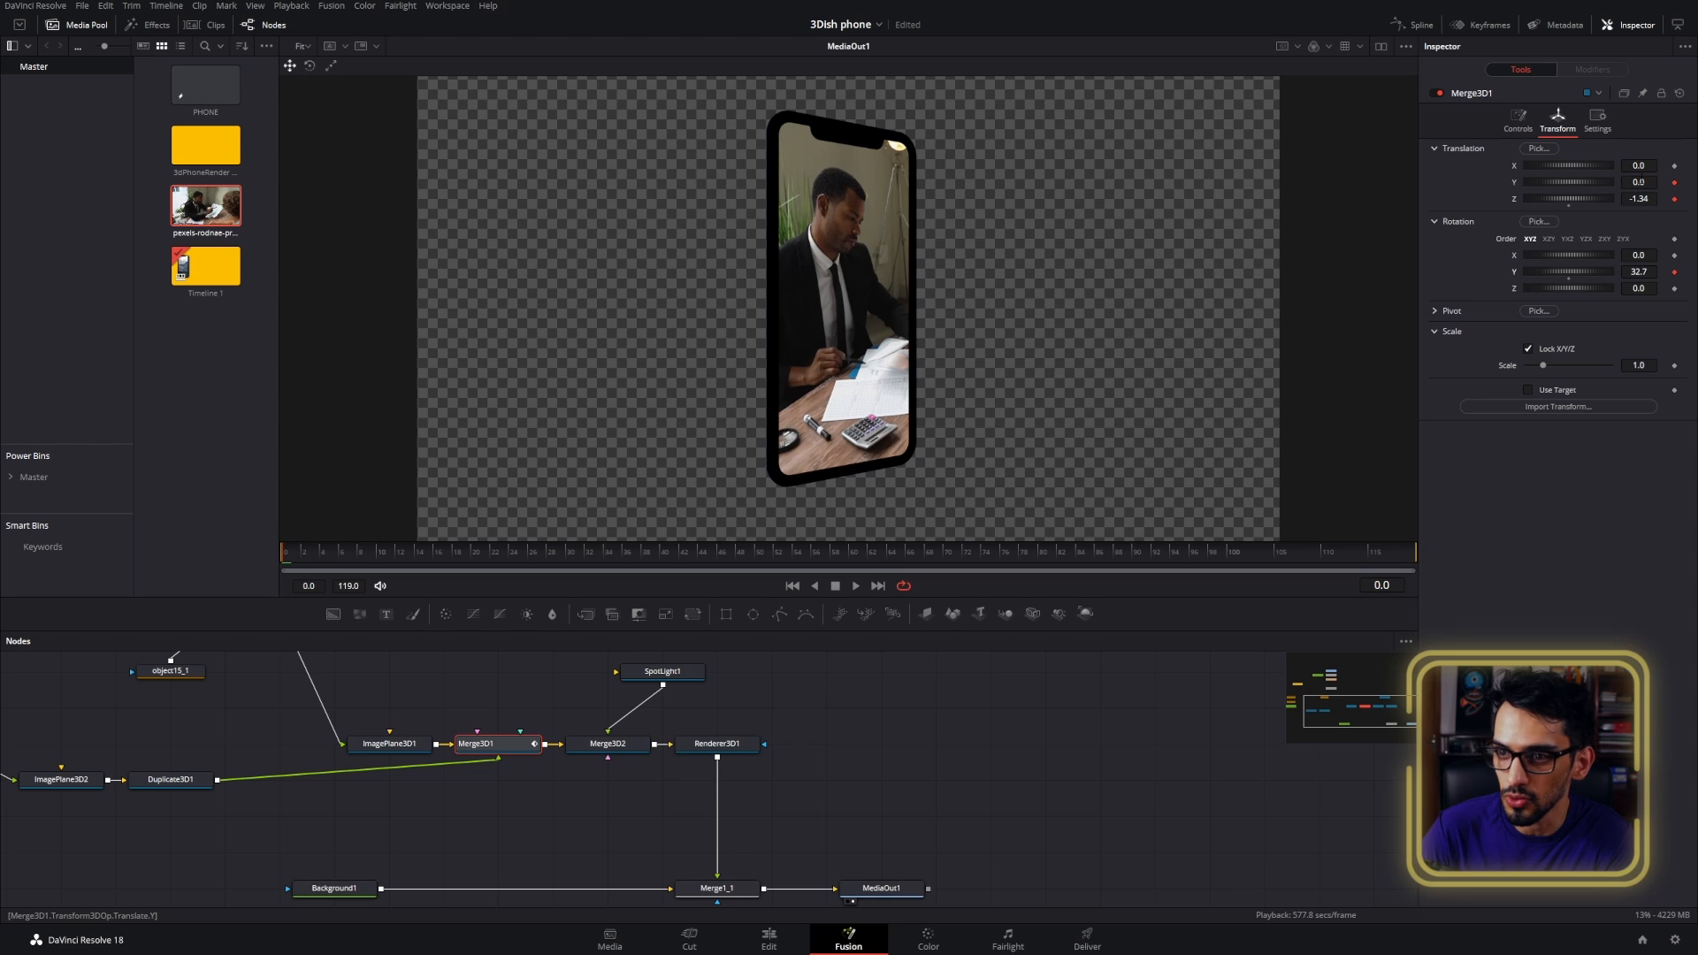
drag(1639, 182, 1539, 183)
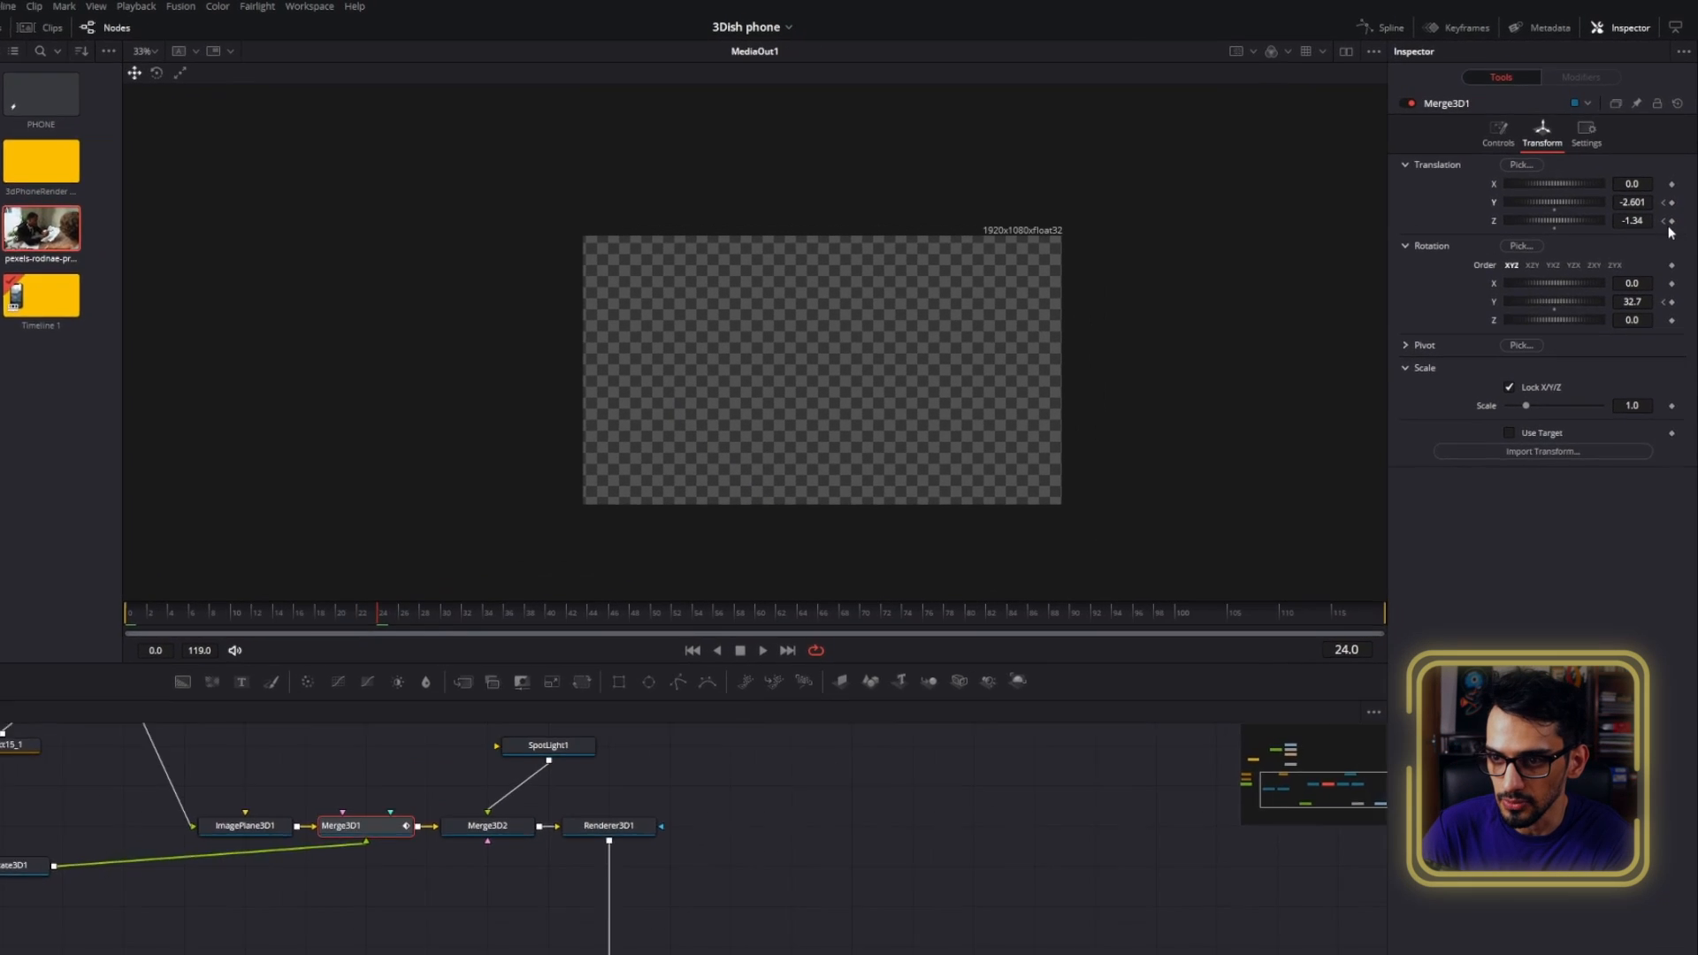
- At frame 24, keyframe Merge3D1 with Y translation 0, Z translation -1.61 and Y rotation 9.2
click(1620, 241)
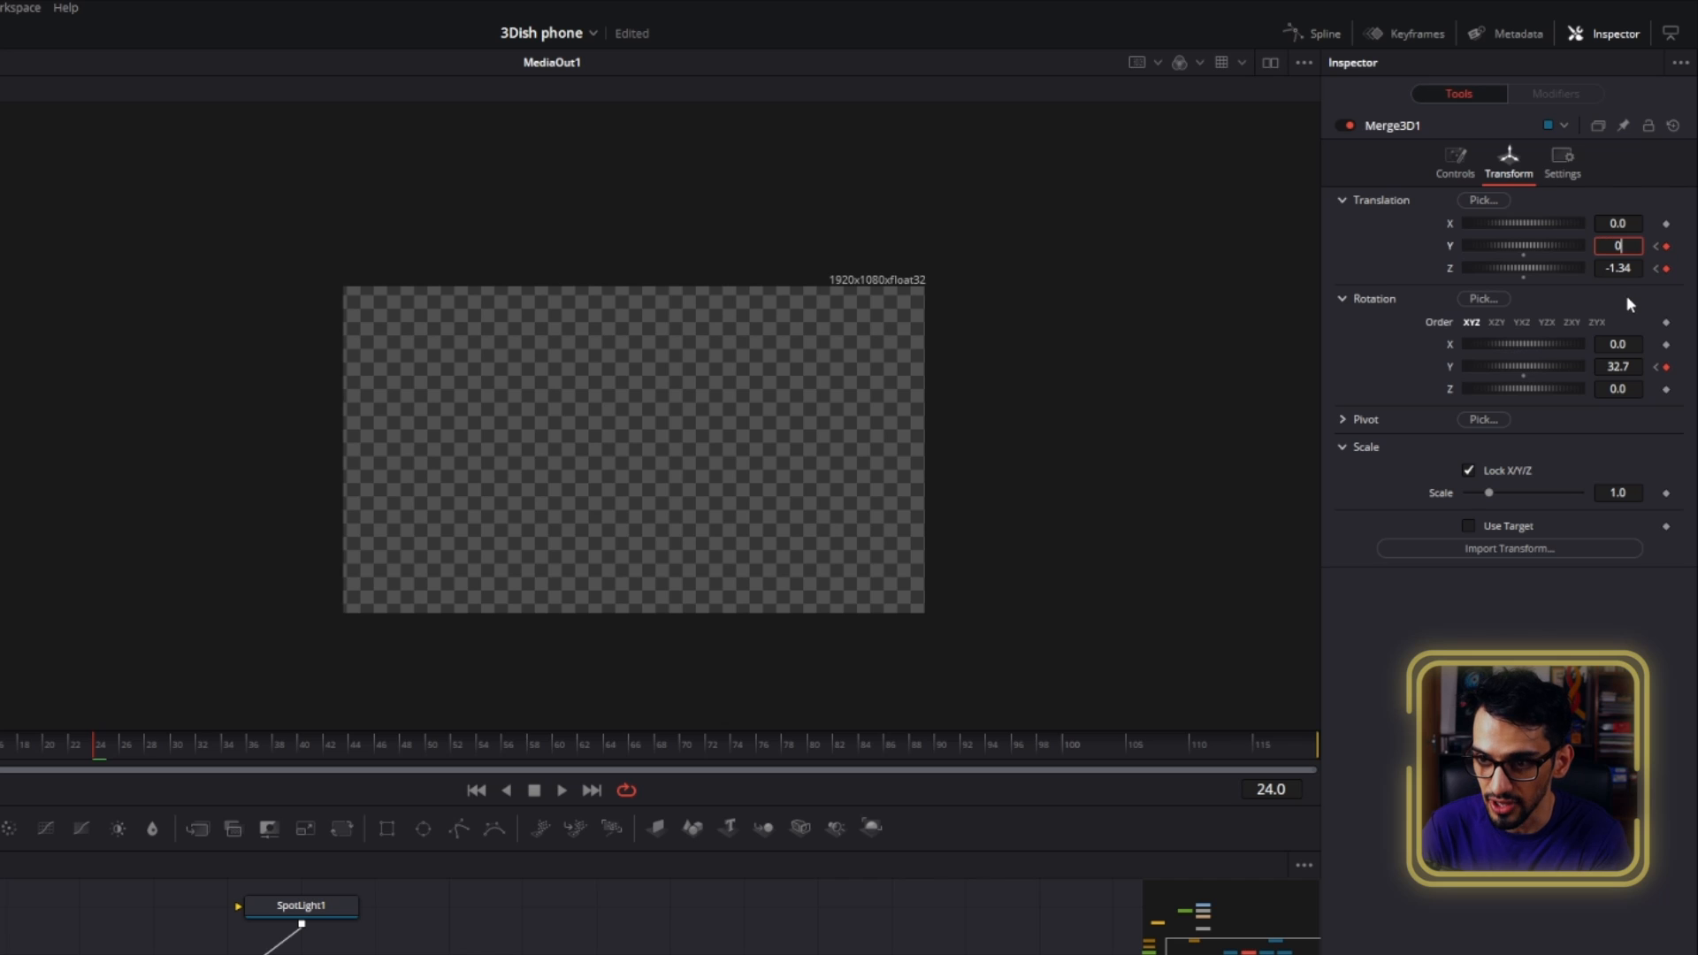
text(0)
key(Tab)
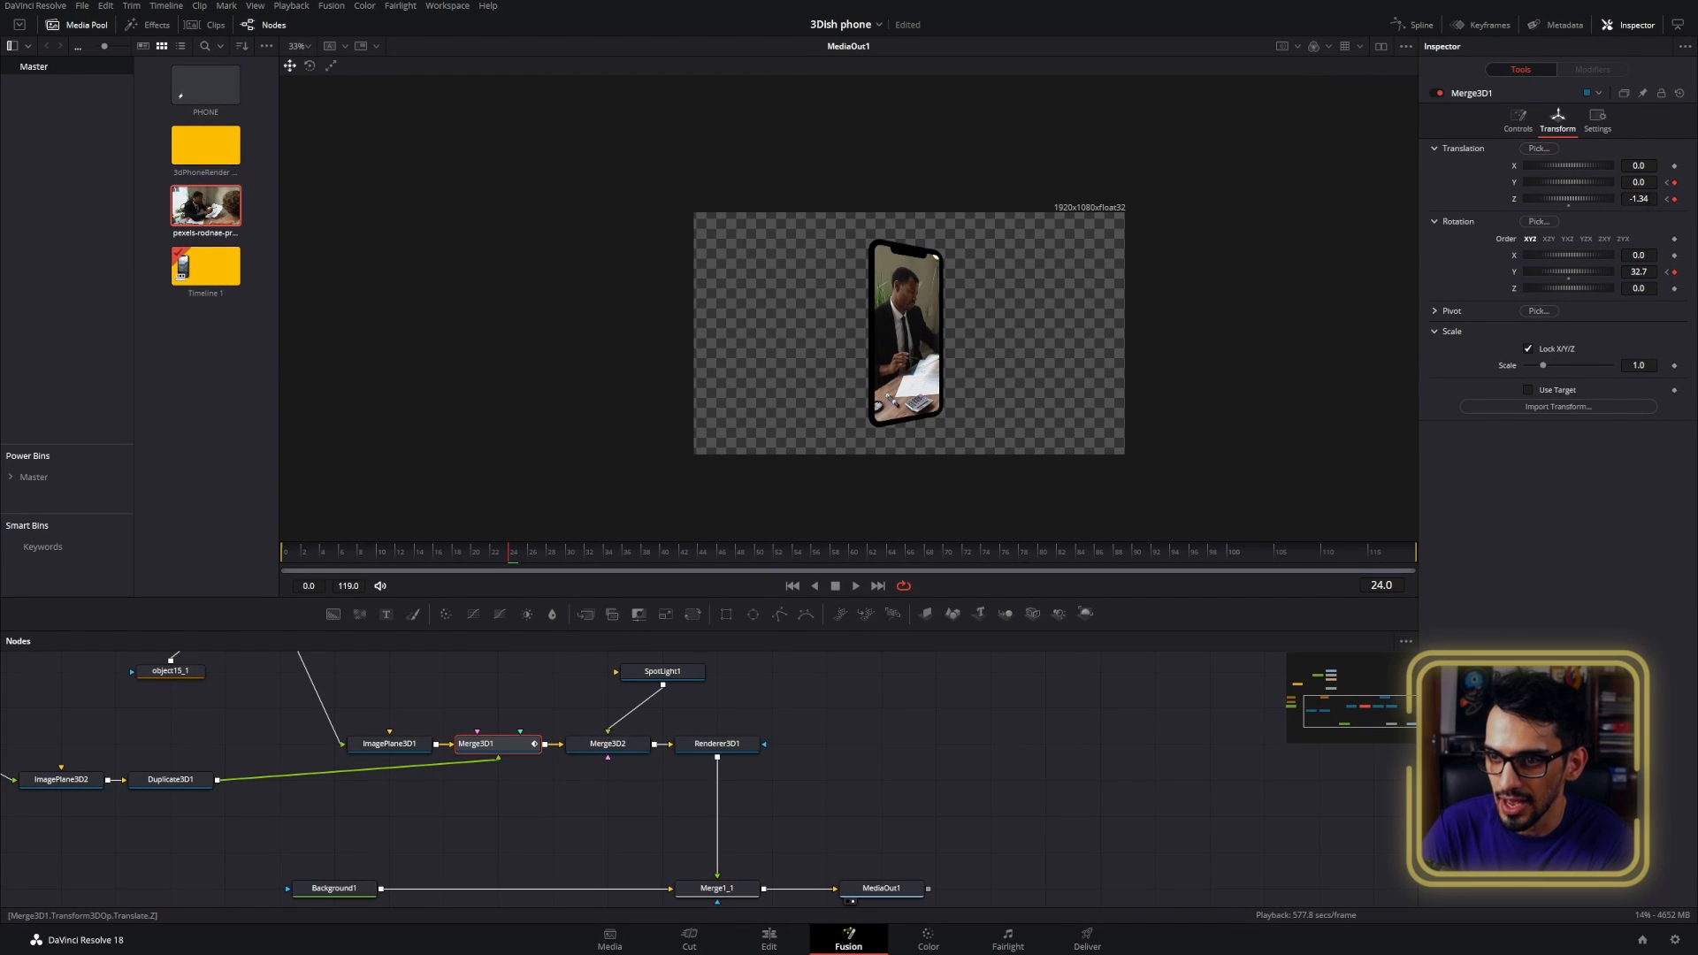
drag(1639, 199, 1635, 199)
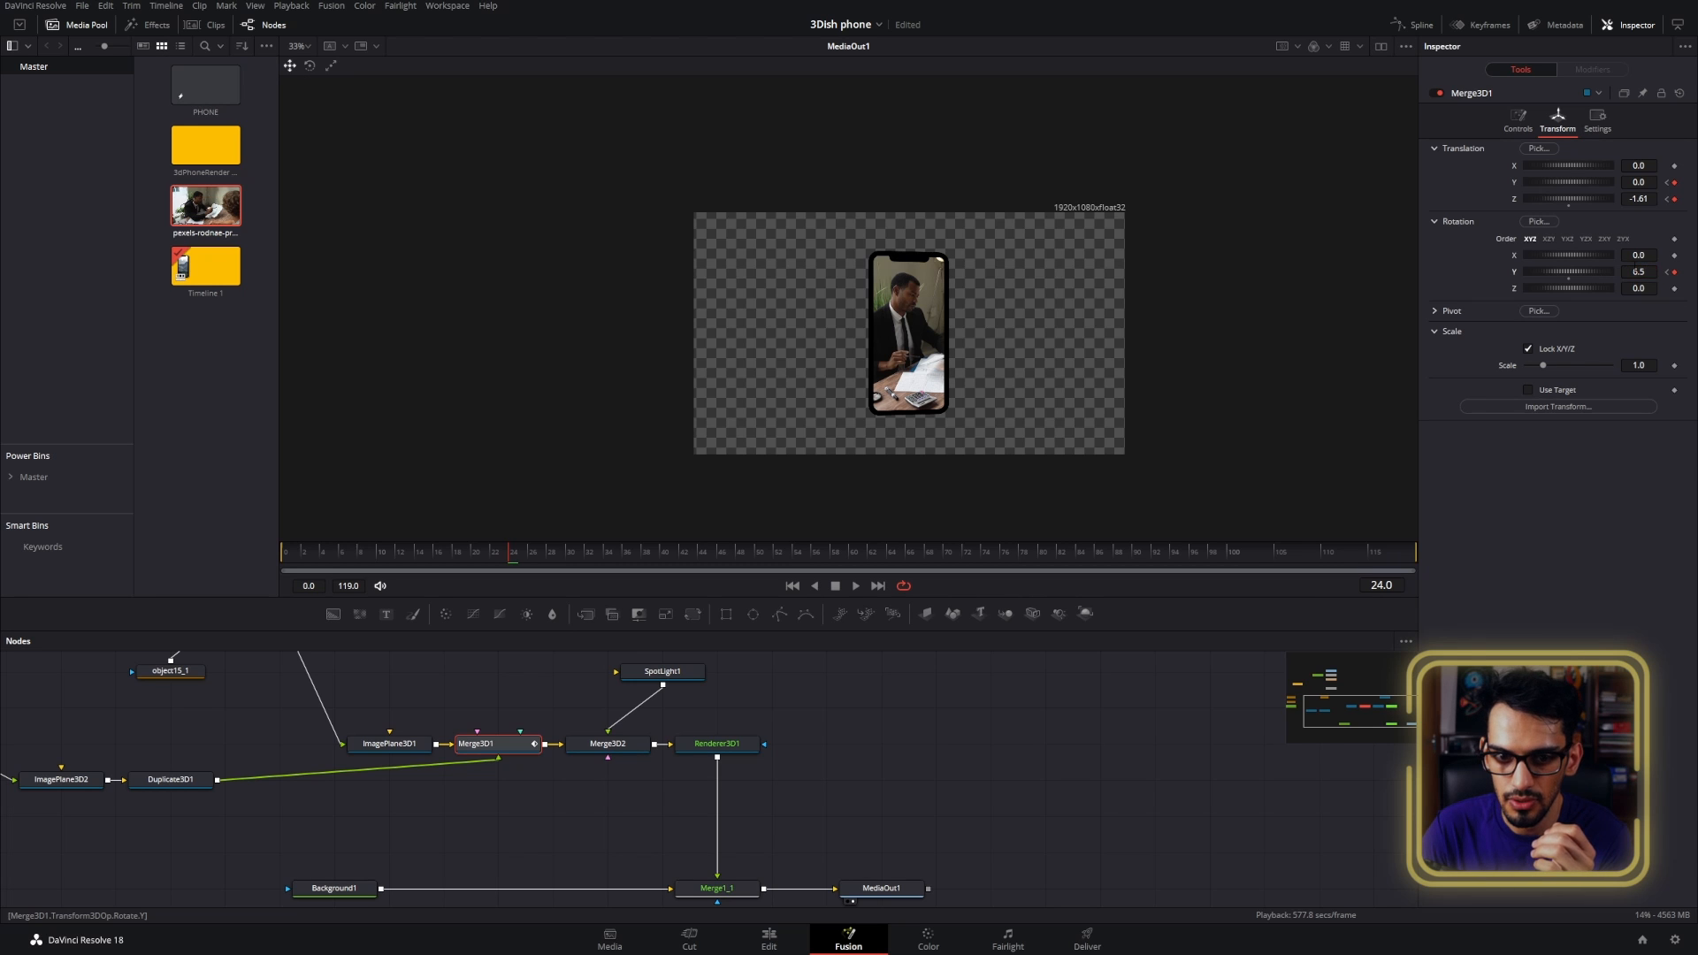
drag(1640, 272, 1652, 272)
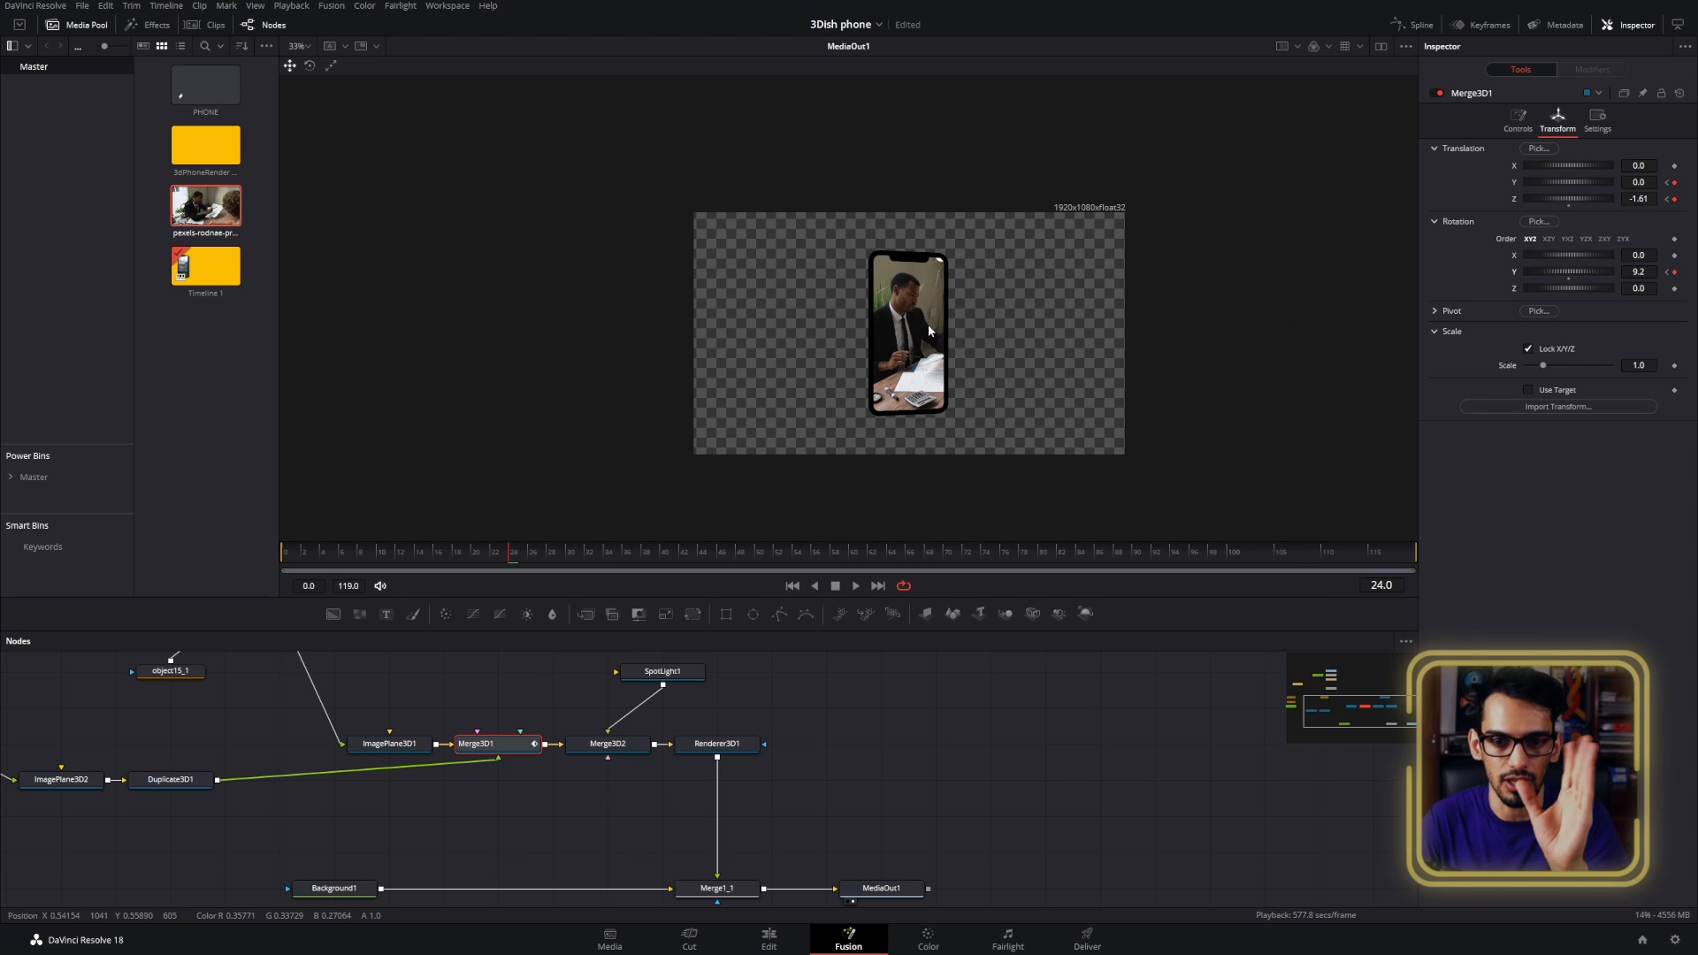
- Play the phone's entrance animation from frame 0, then stop and return to frame 24
drag(428, 552, 280, 584)
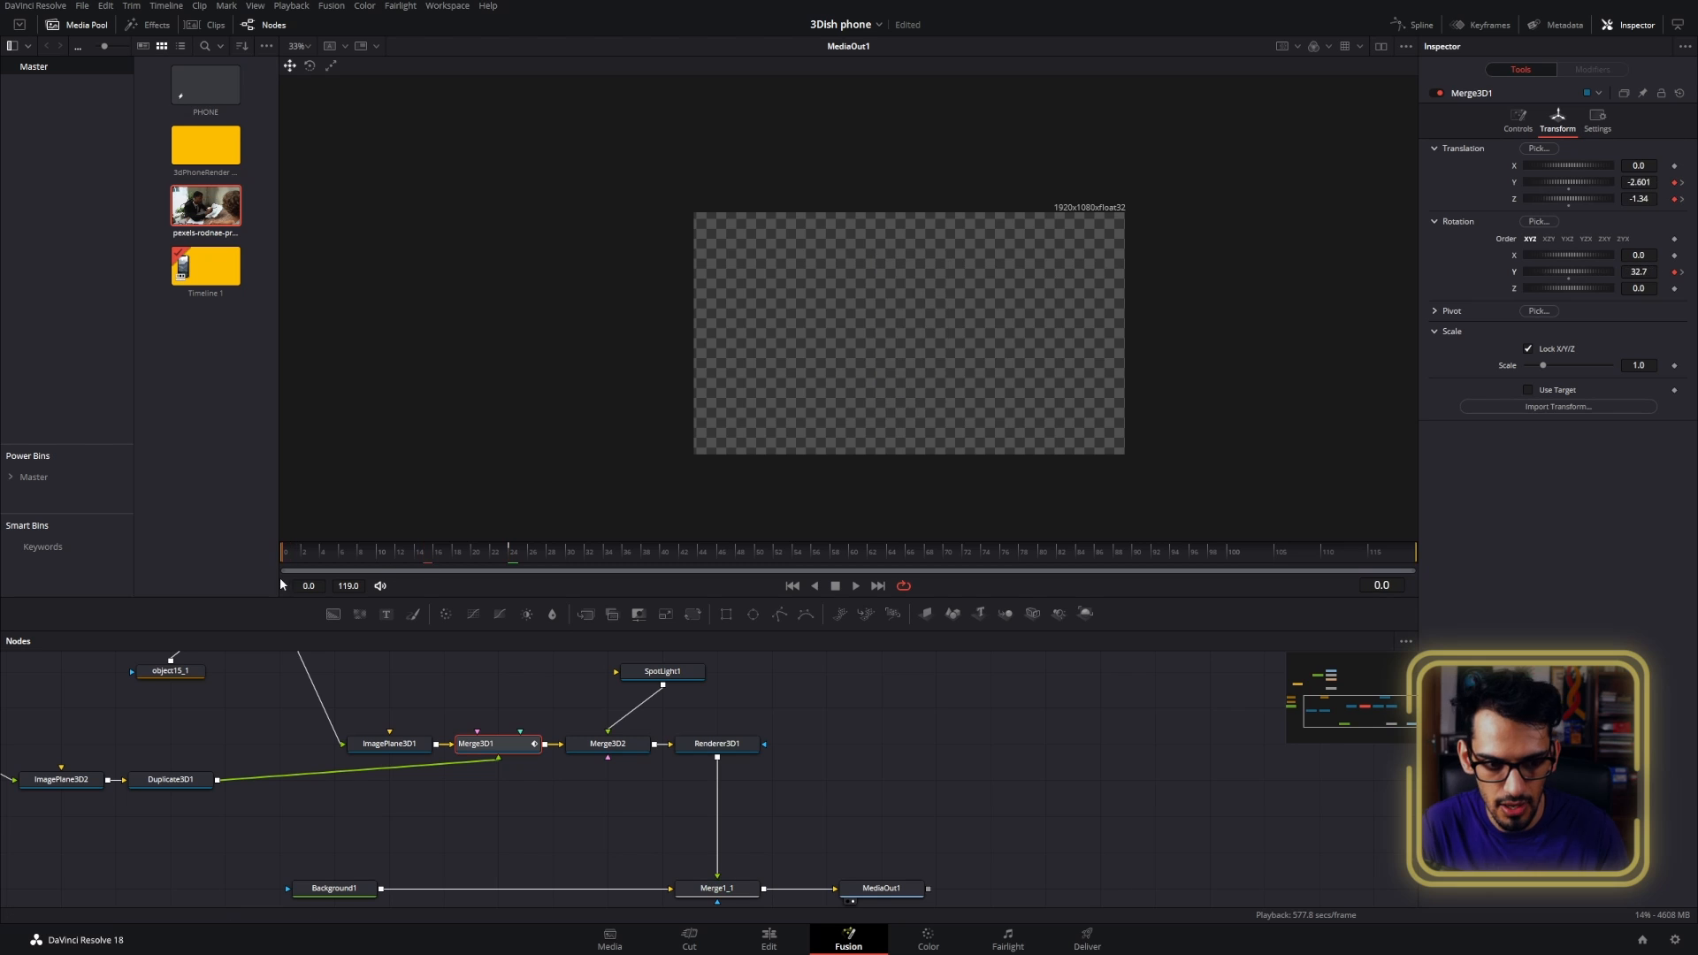
scroll(915, 407, up, 2)
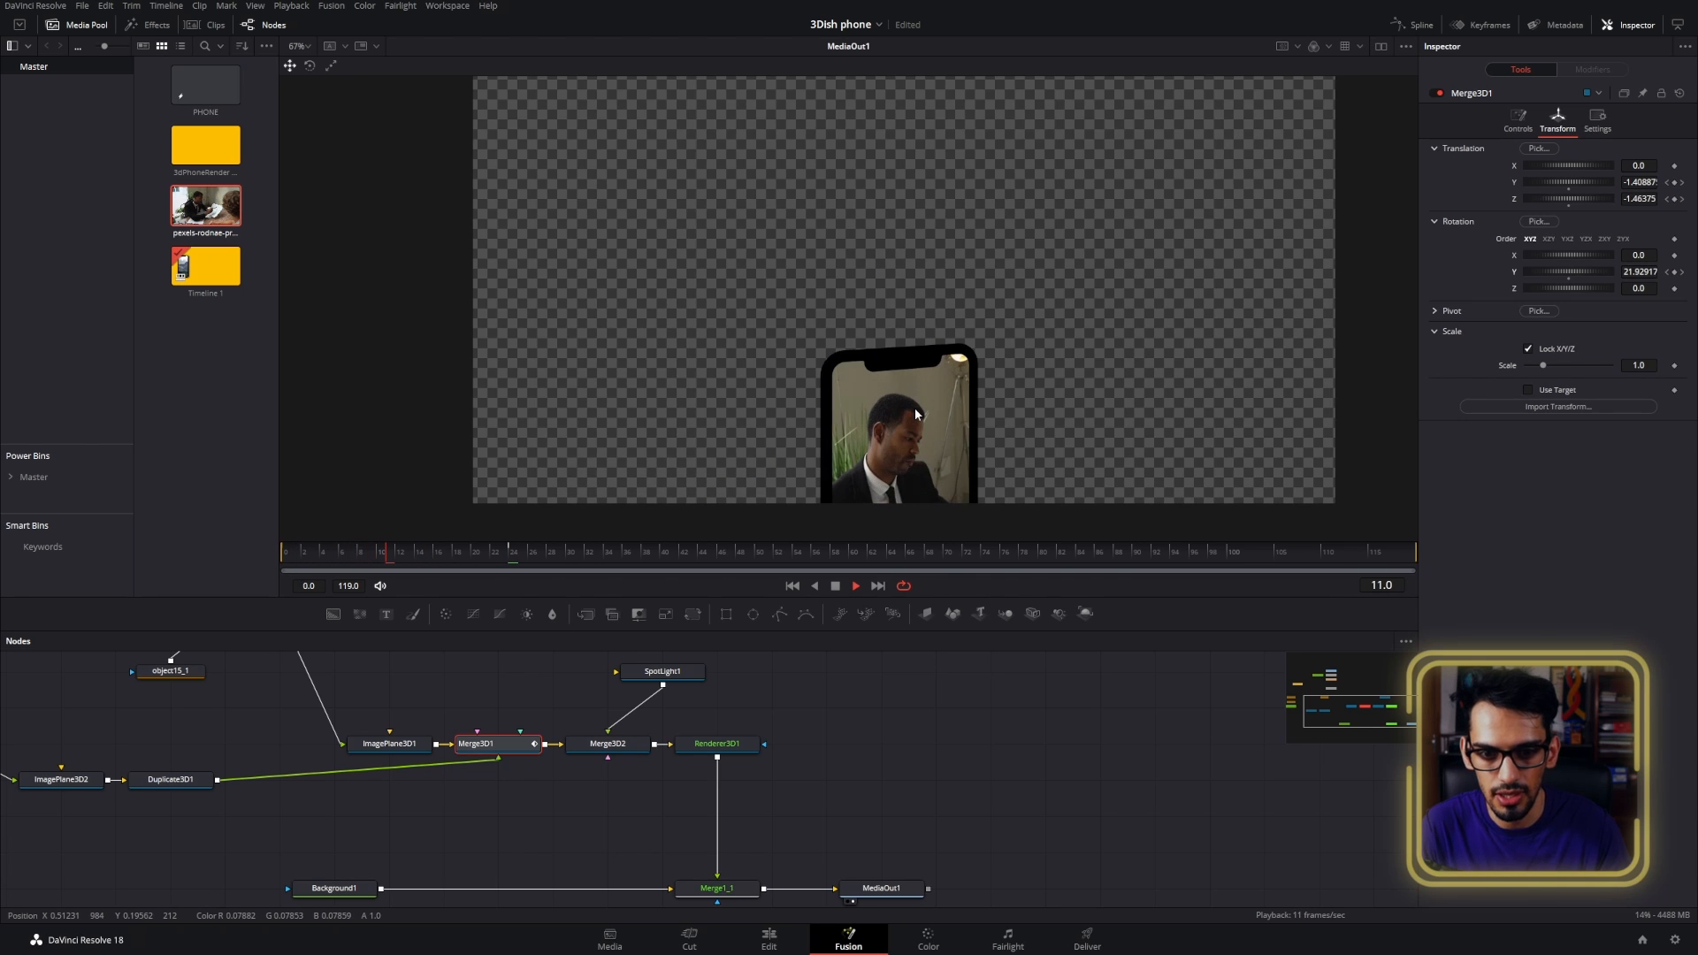
scroll(915, 407, down, 1)
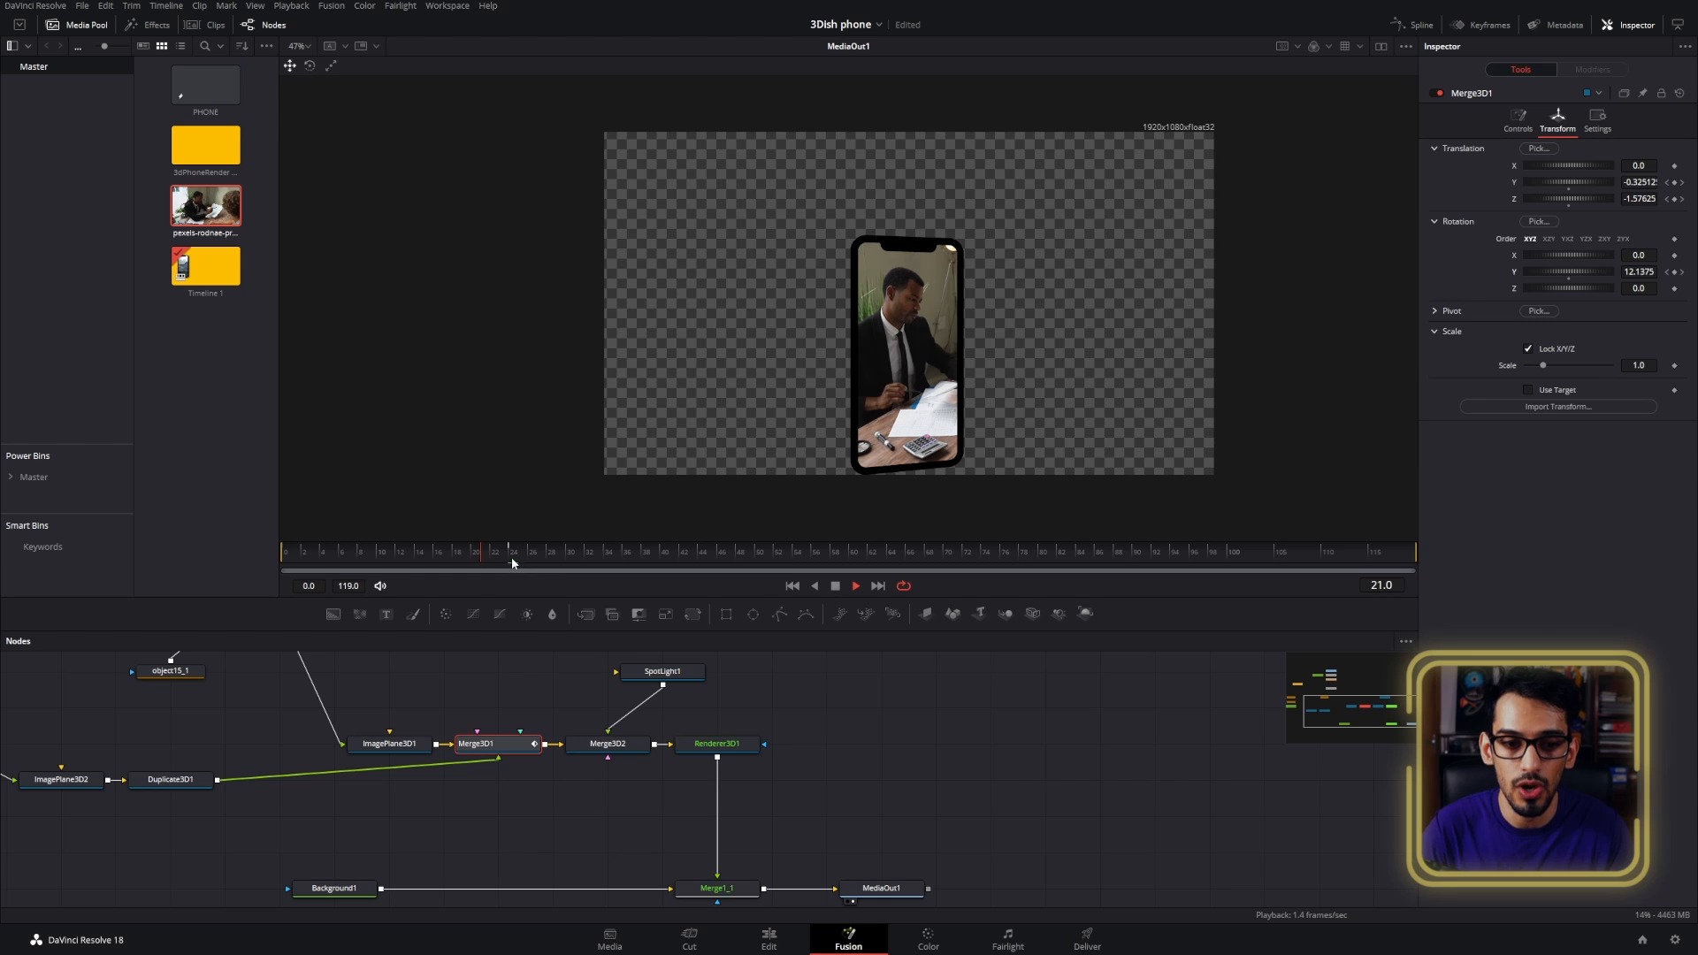
key(space)
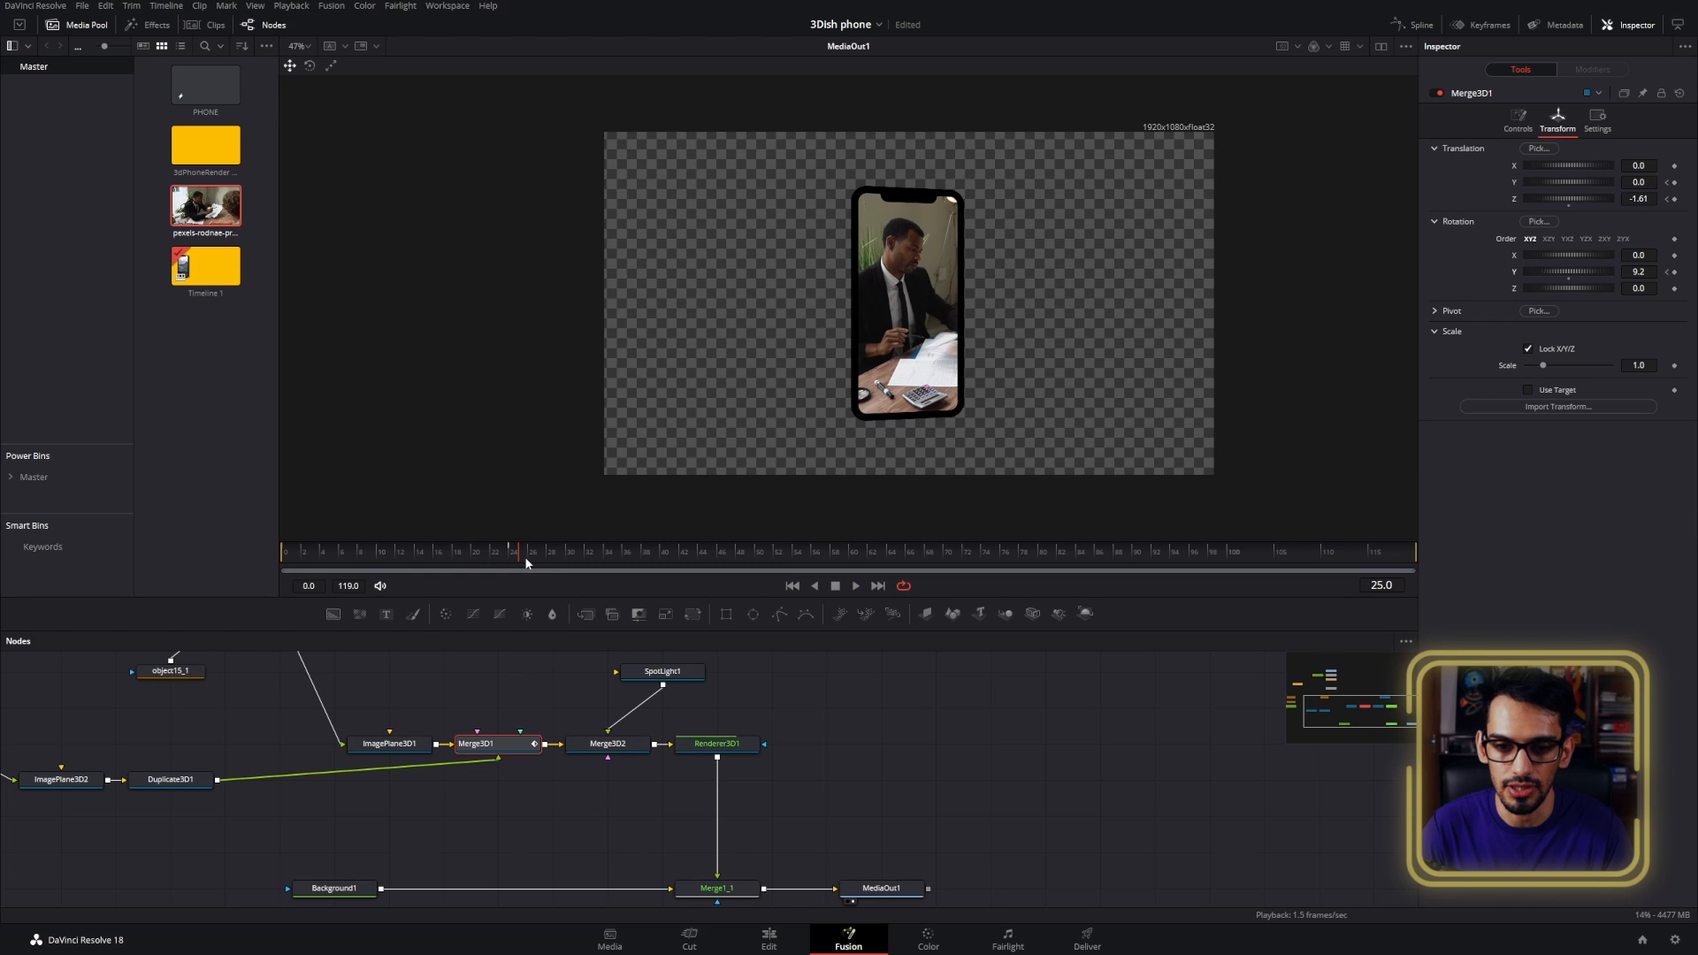
click(512, 558)
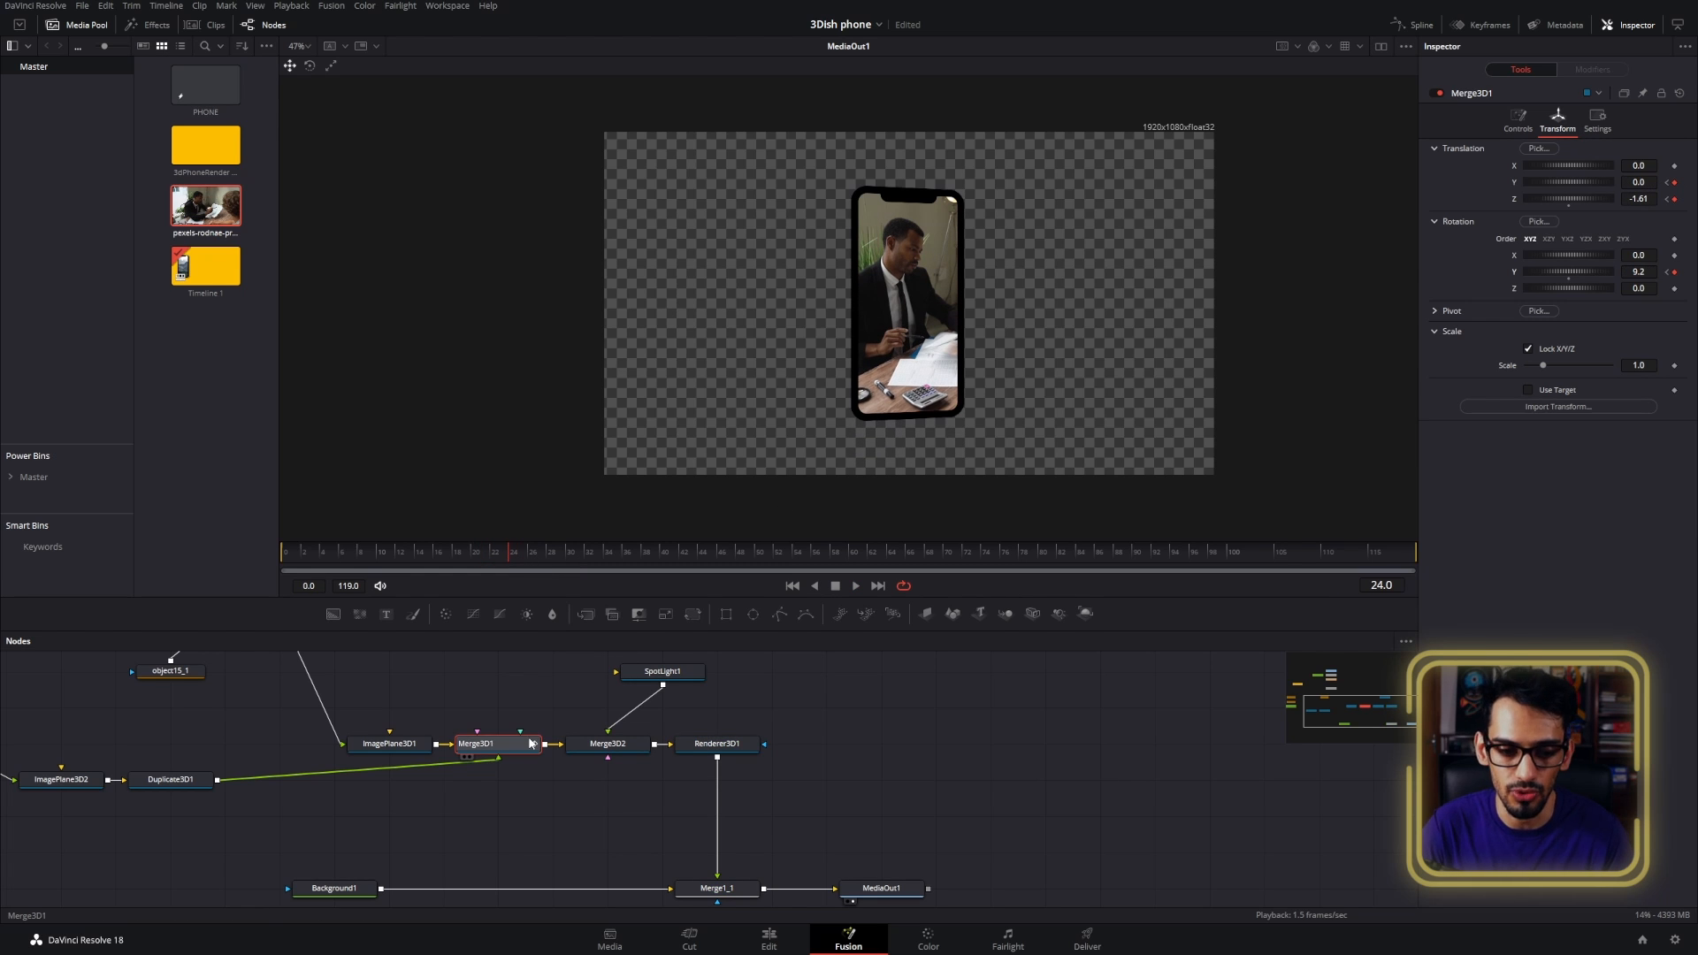
- Enable motion blur on Renderer3D1 with a shutter angle of 80
click(742, 748)
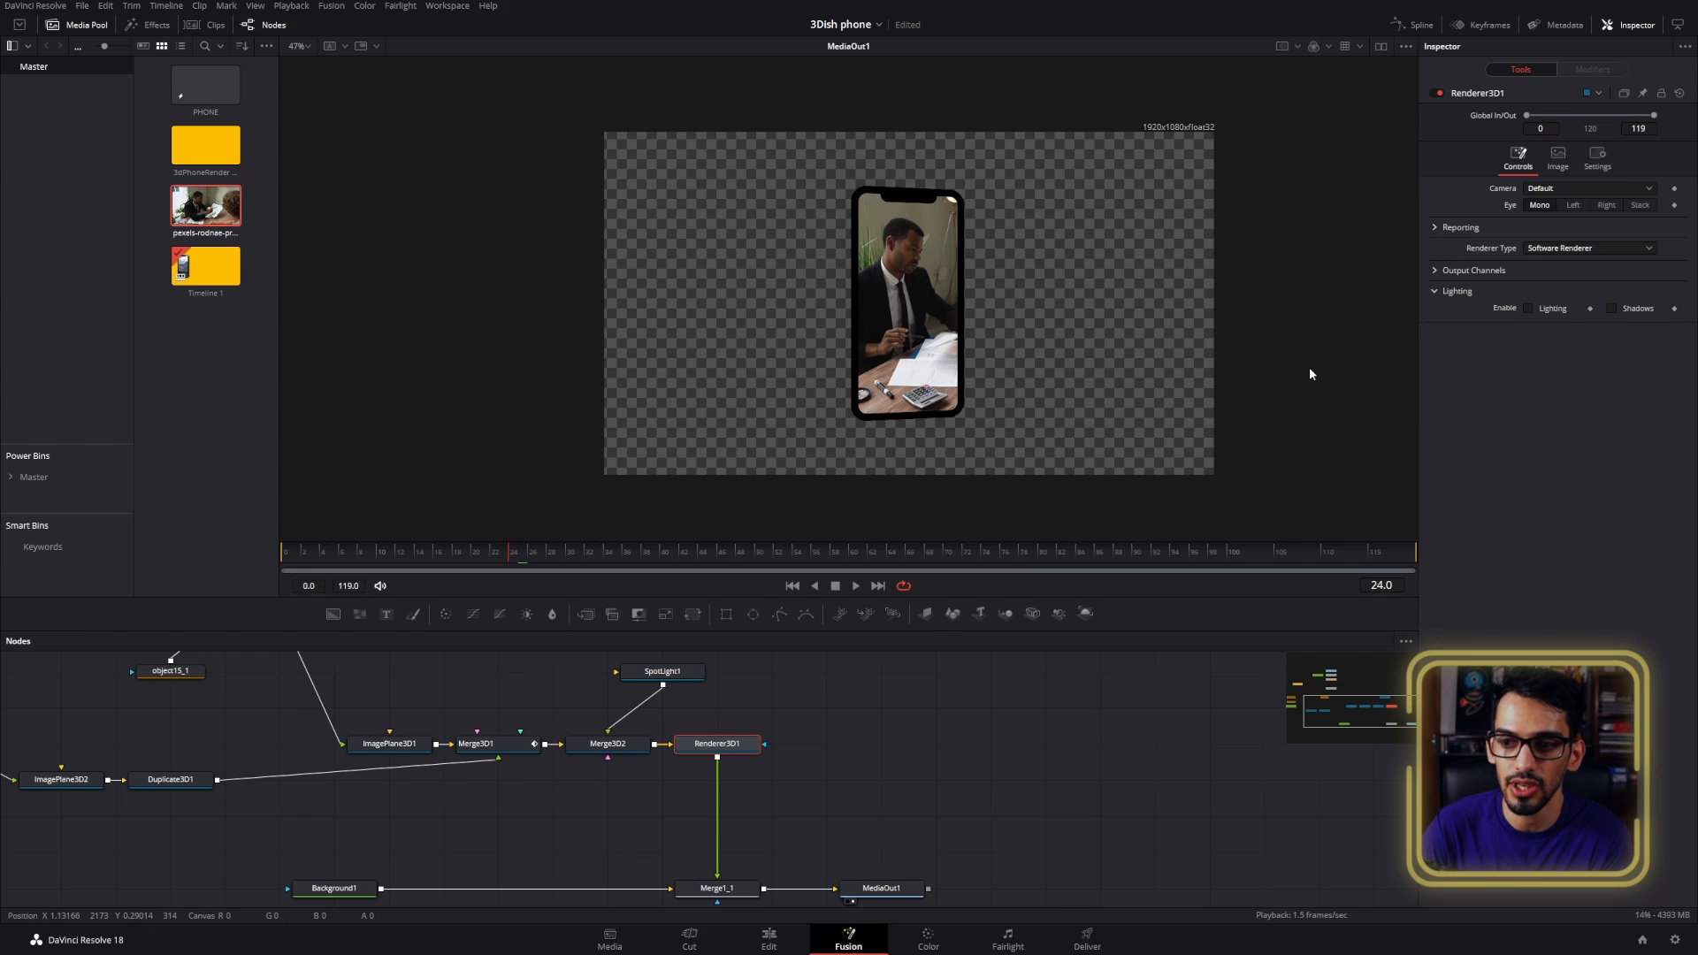
click(1597, 165)
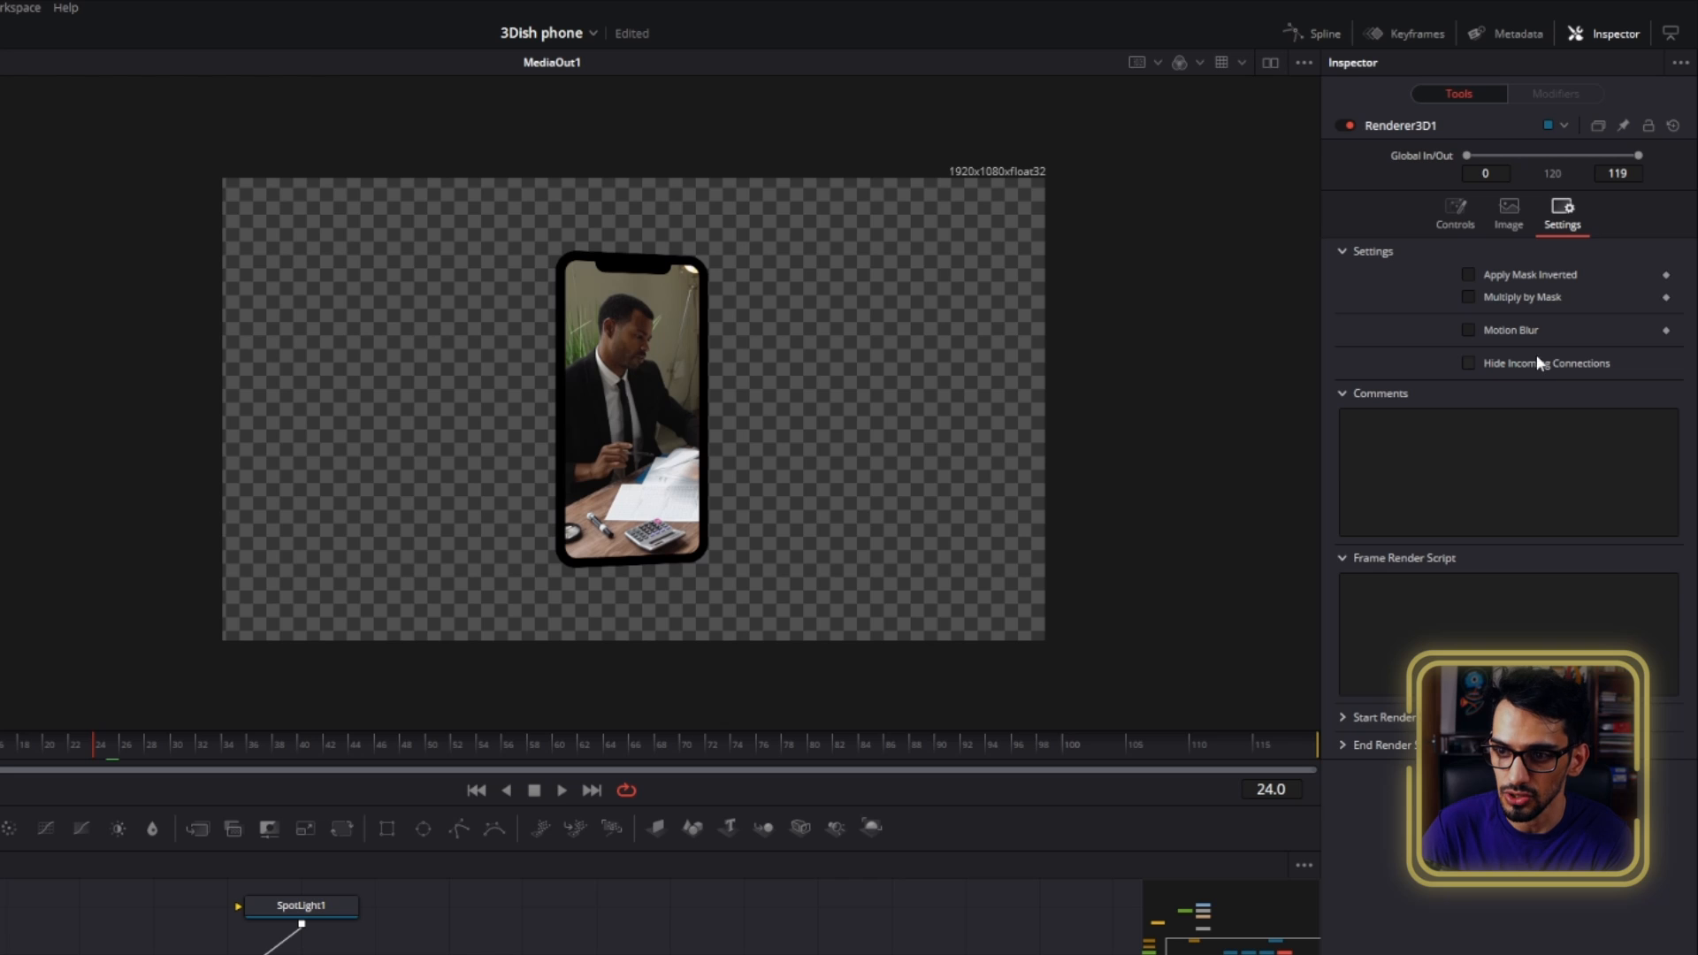
click(1514, 332)
click(1484, 370)
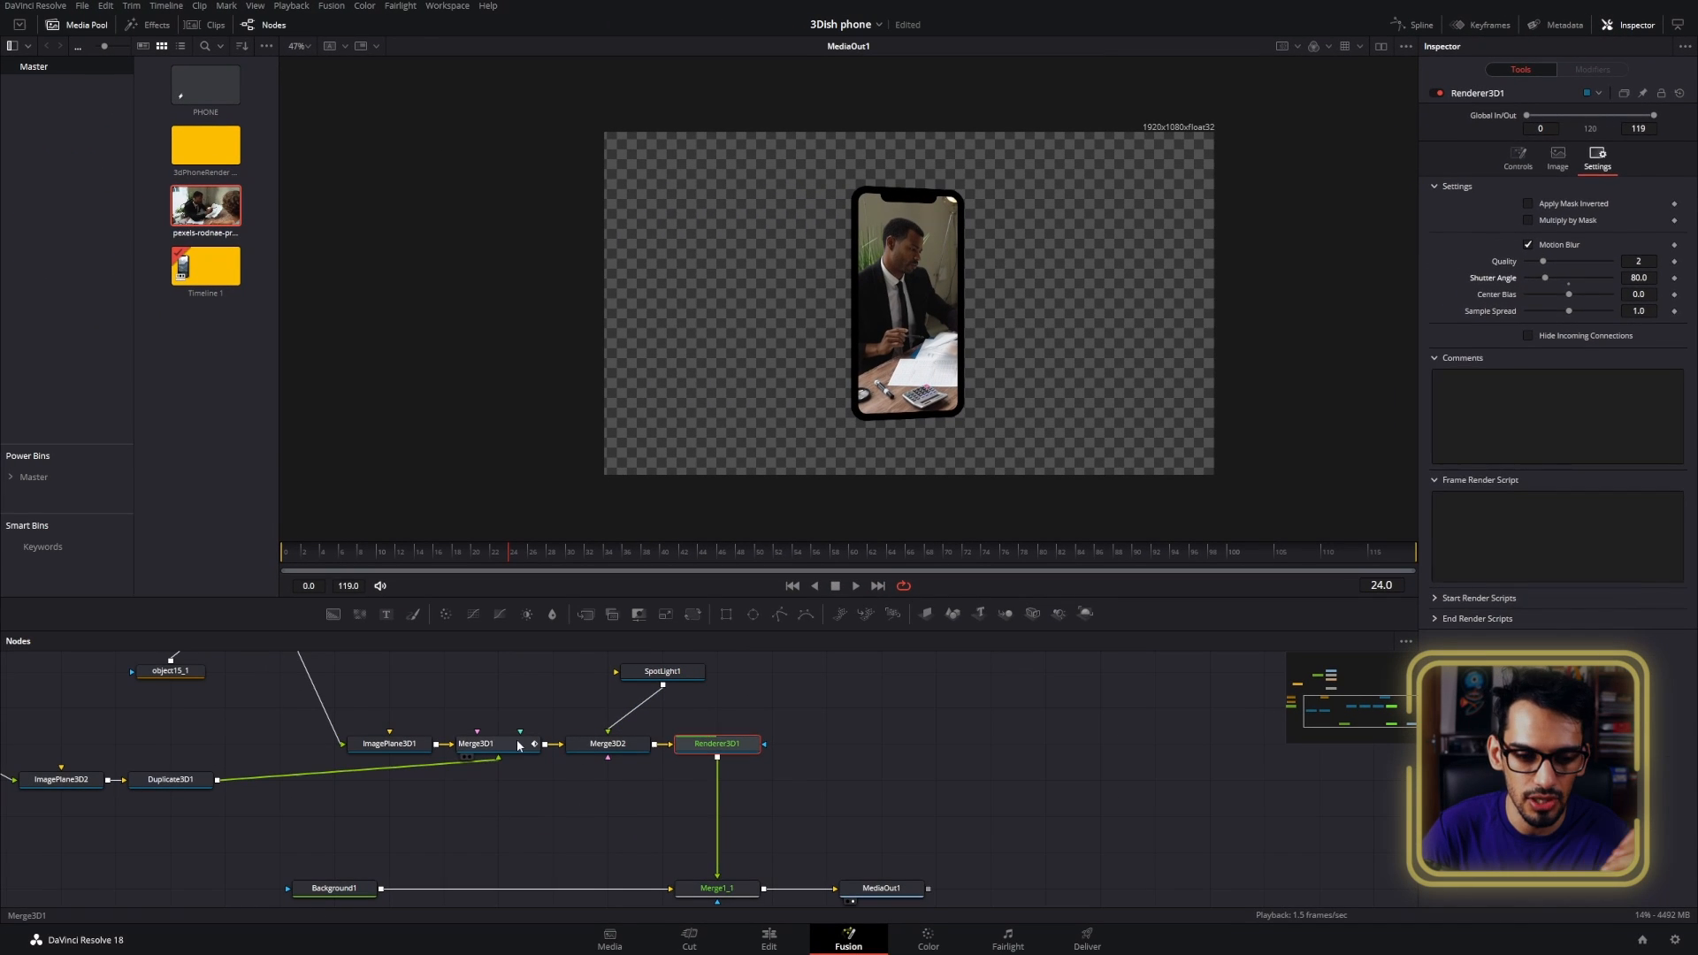
- Display Merge3D1's Y Offset, Z Offset and Y Rotation curves in the spline editor and fit them to view
click(524, 742)
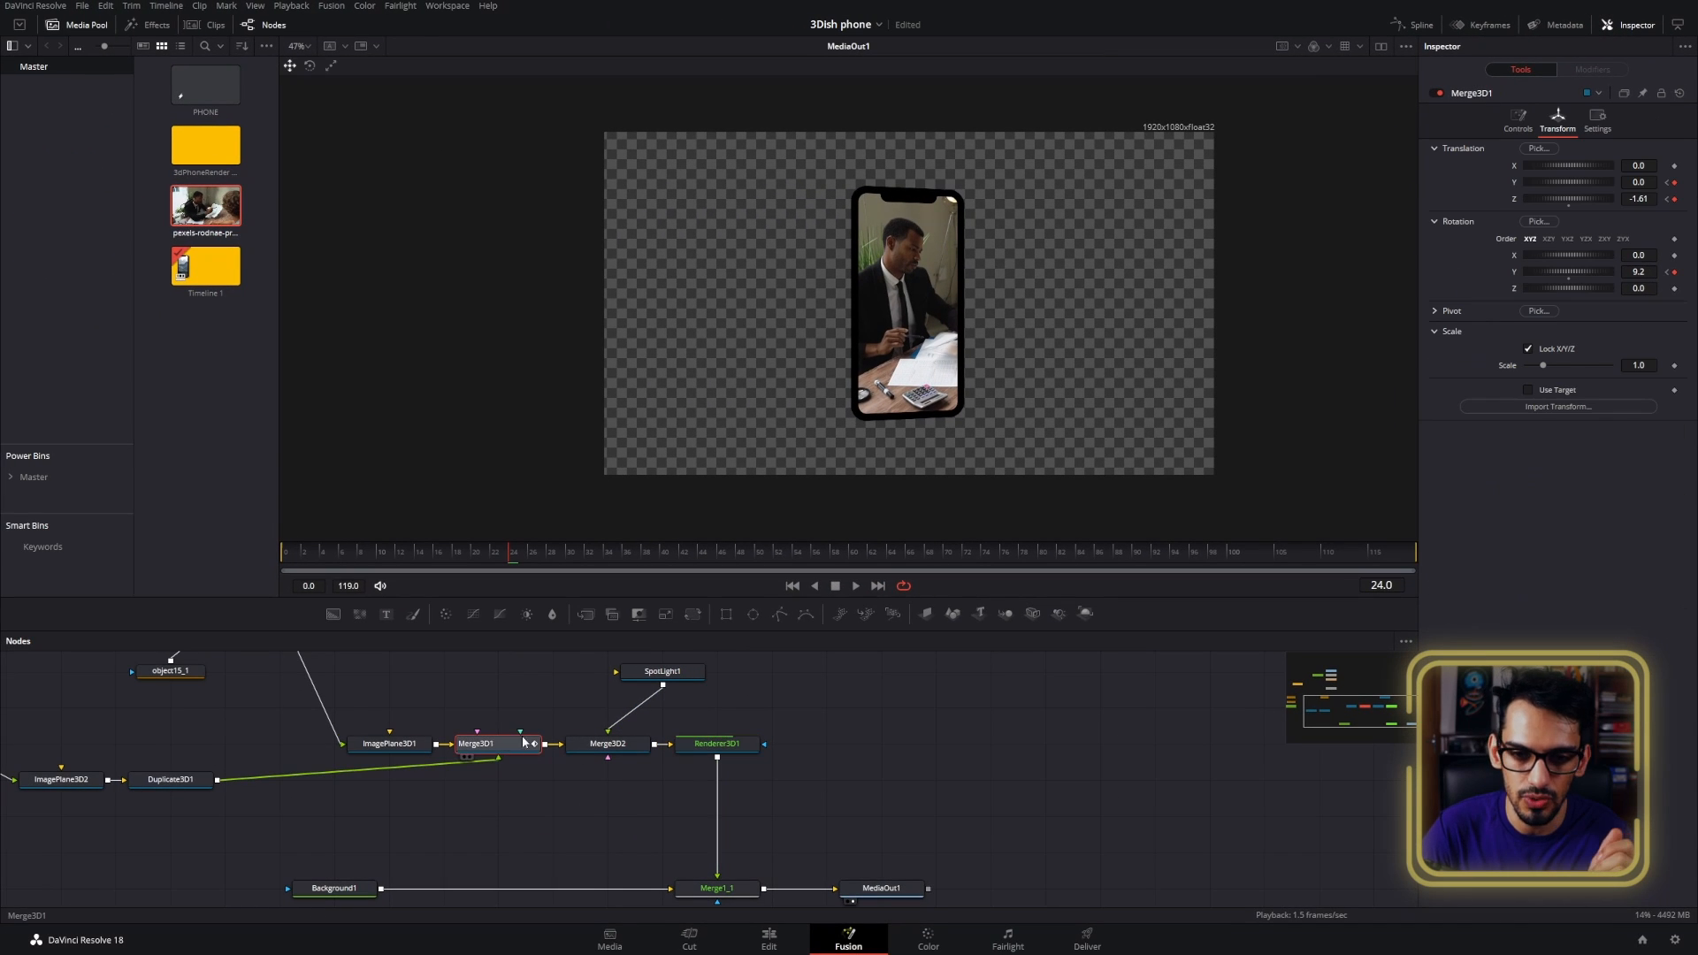
click(1410, 25)
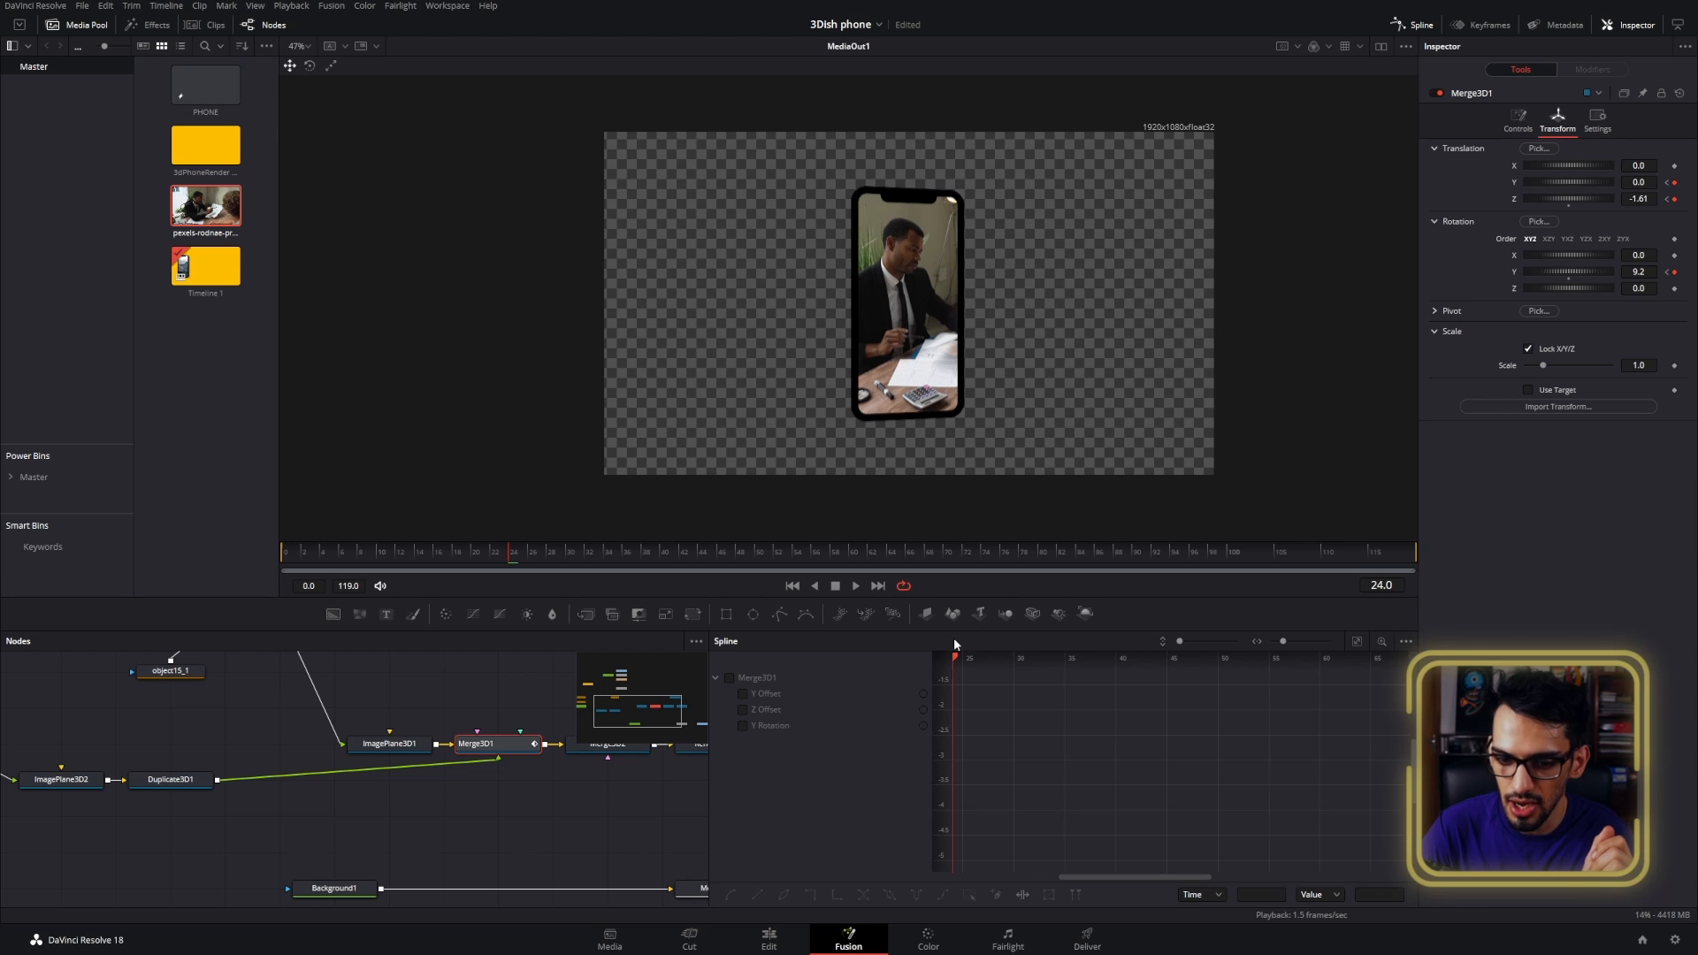
click(754, 680)
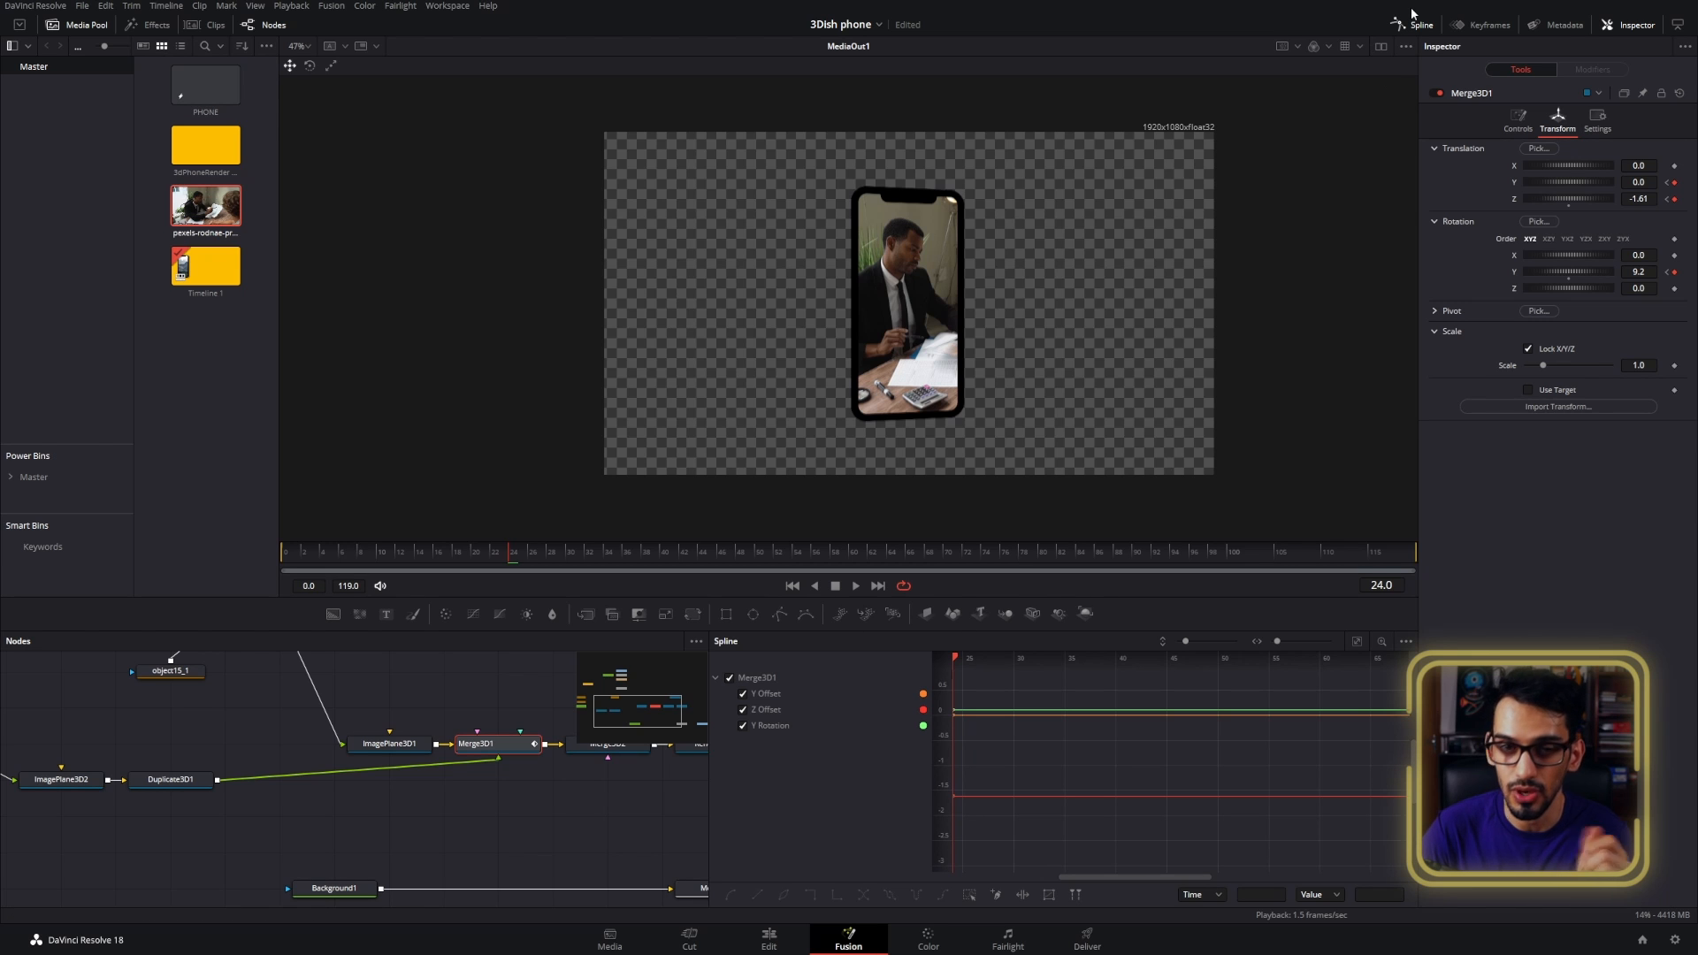
click(1357, 643)
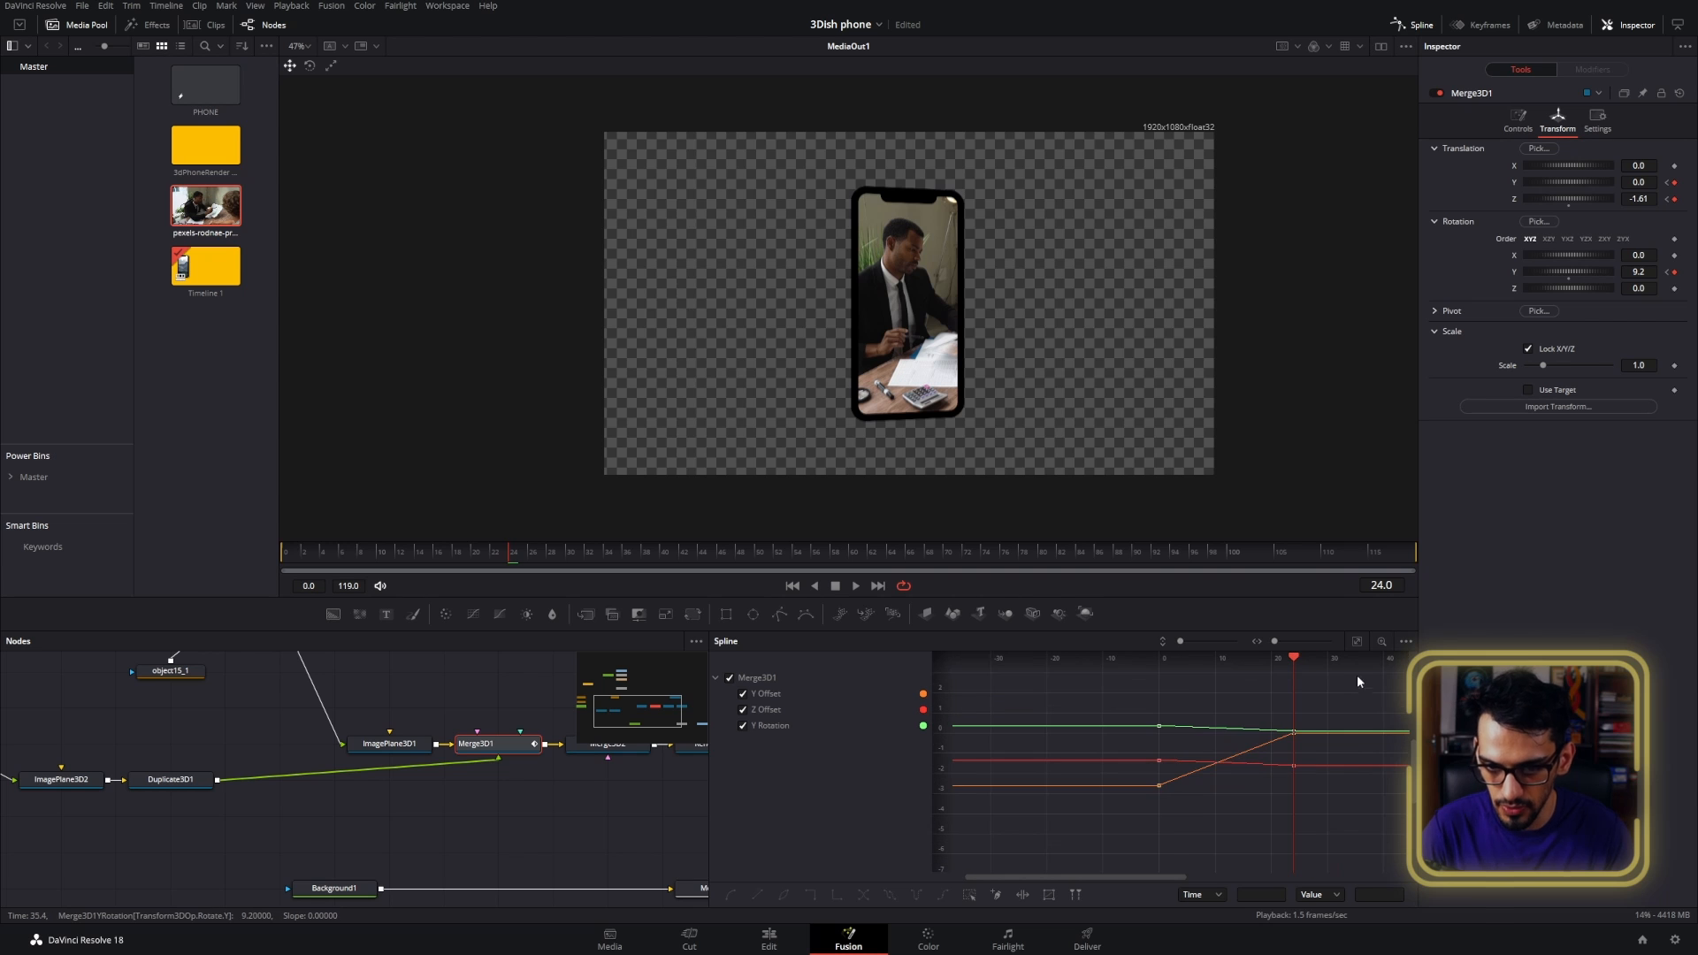
- Smooth all Merge3D1 keyframes, set ease in to 57.5 and ease out to 55.1, and play the animation from the start
scroll(1244, 764, up, 2)
drag(1228, 762, 1149, 764)
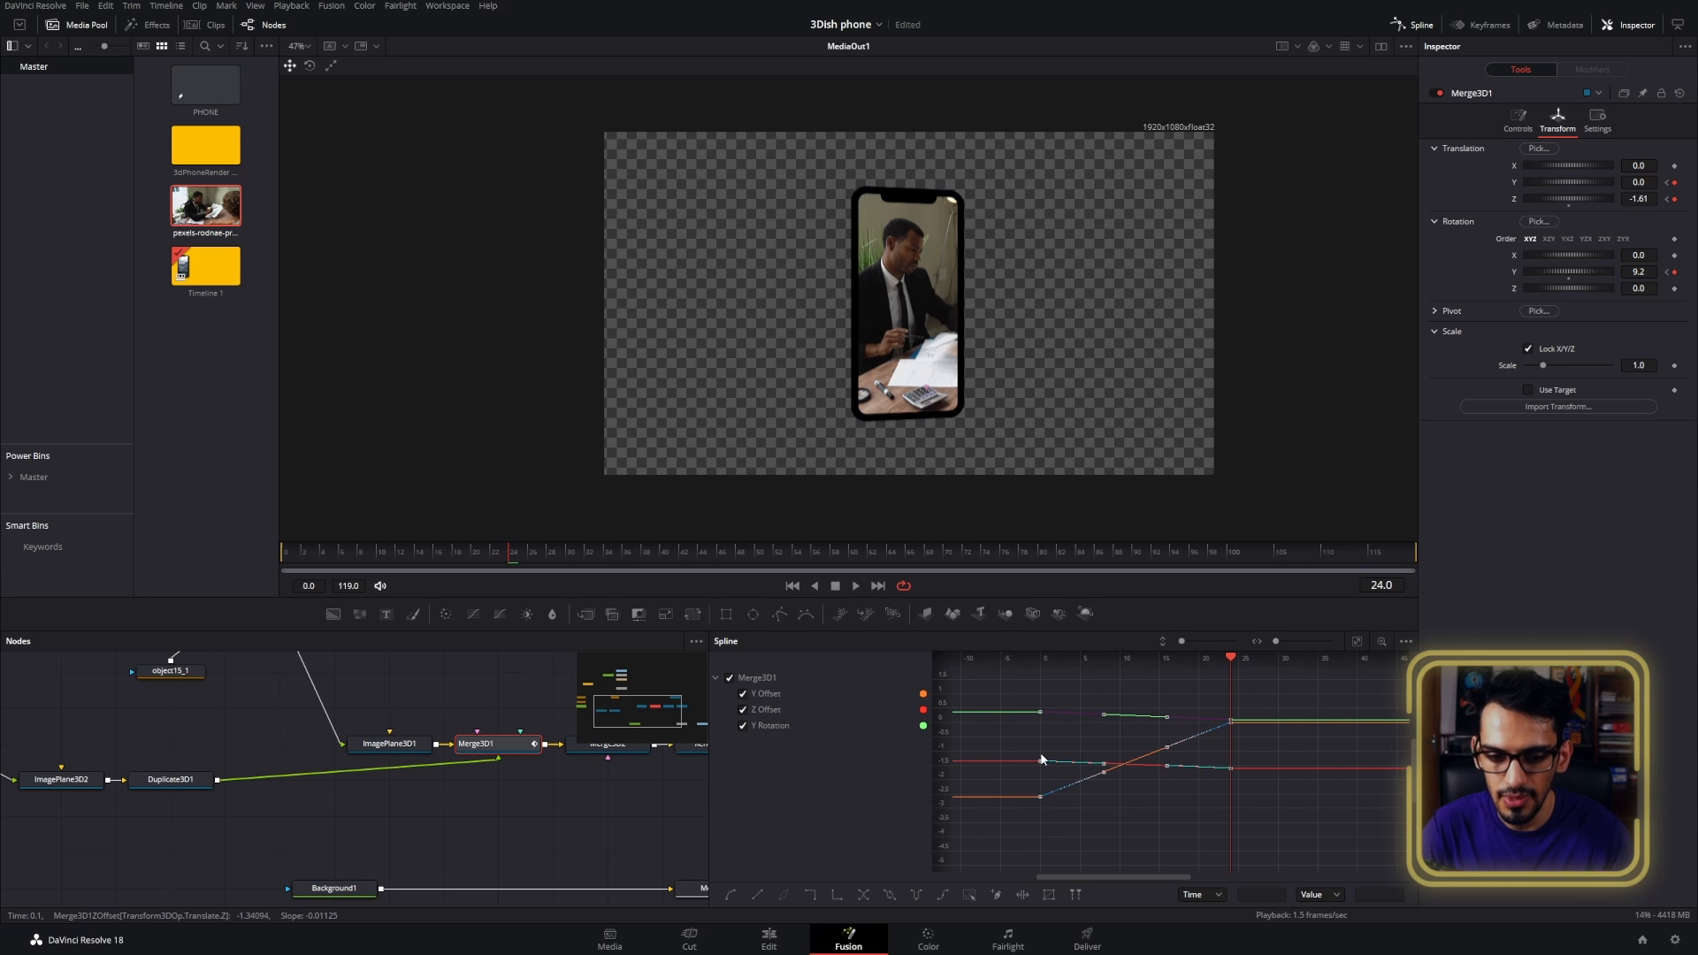
key(f)
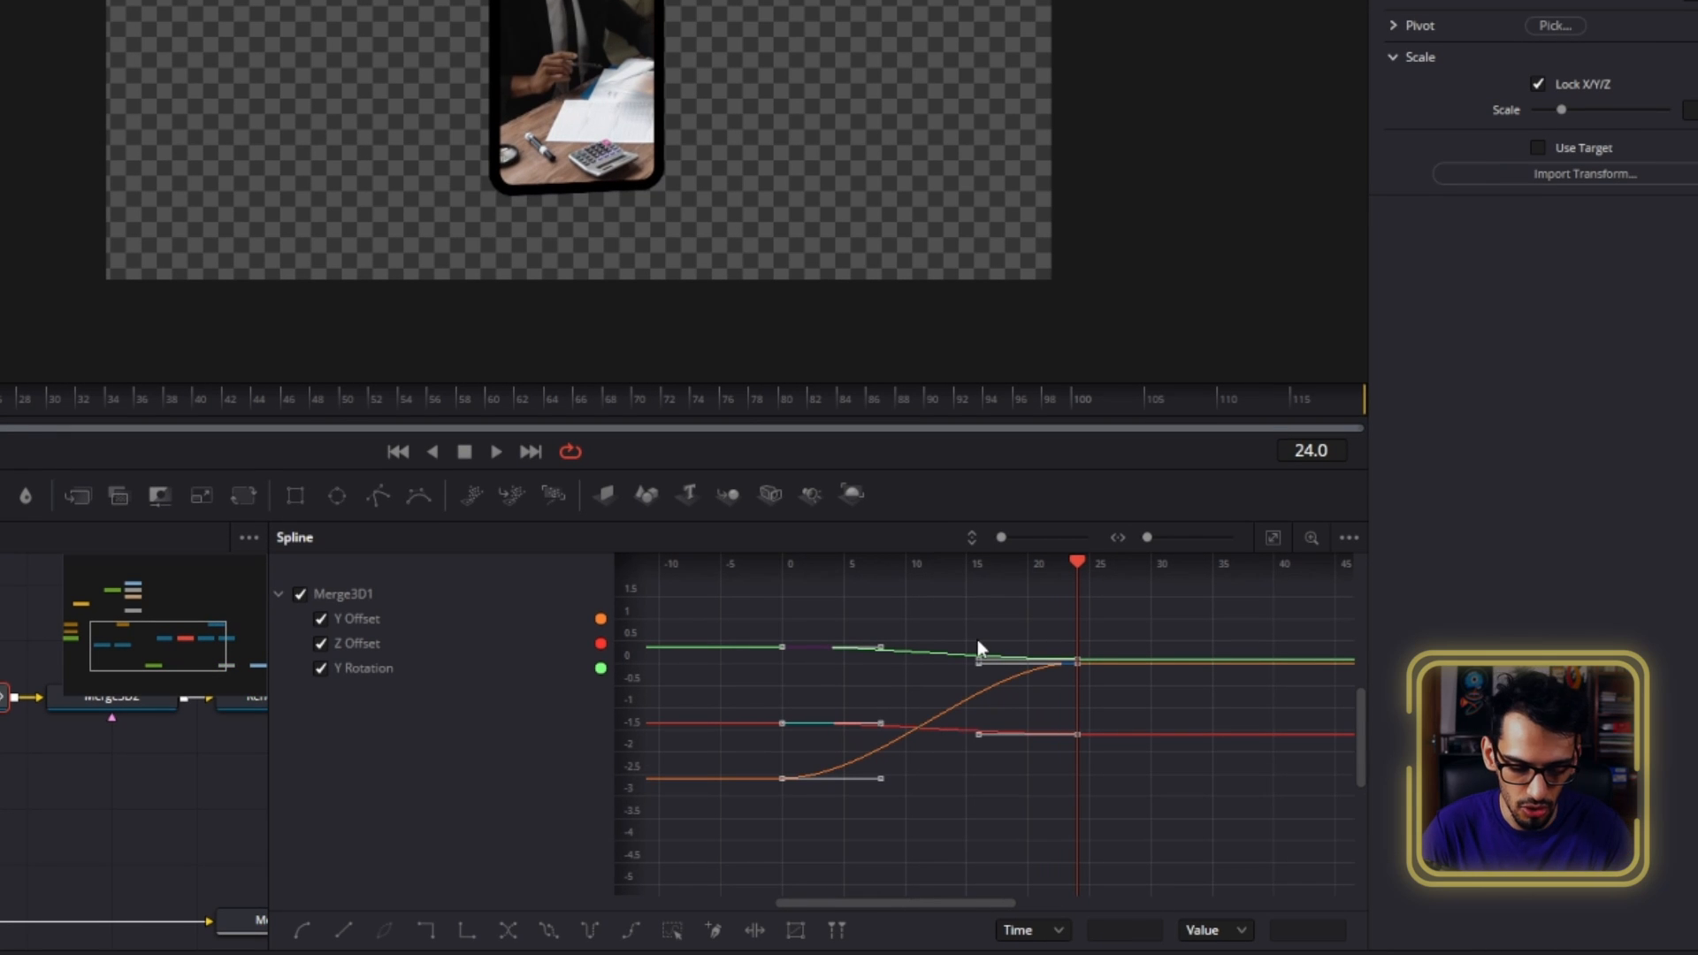
key(t)
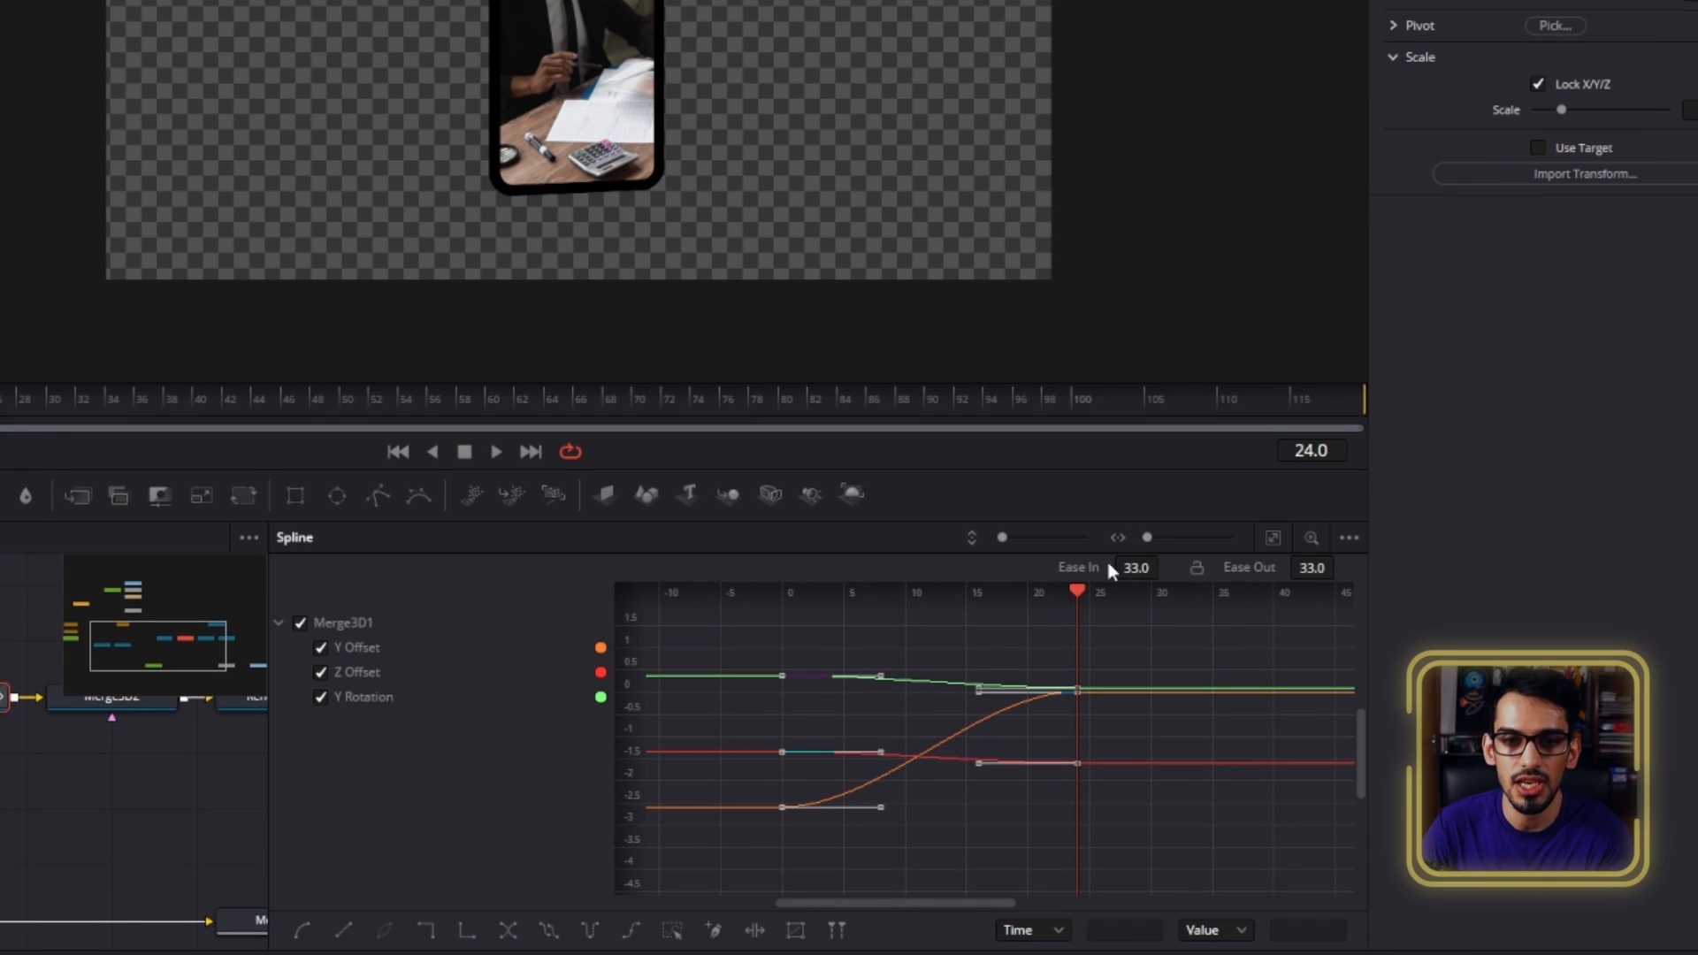
drag(1148, 572, 1168, 575)
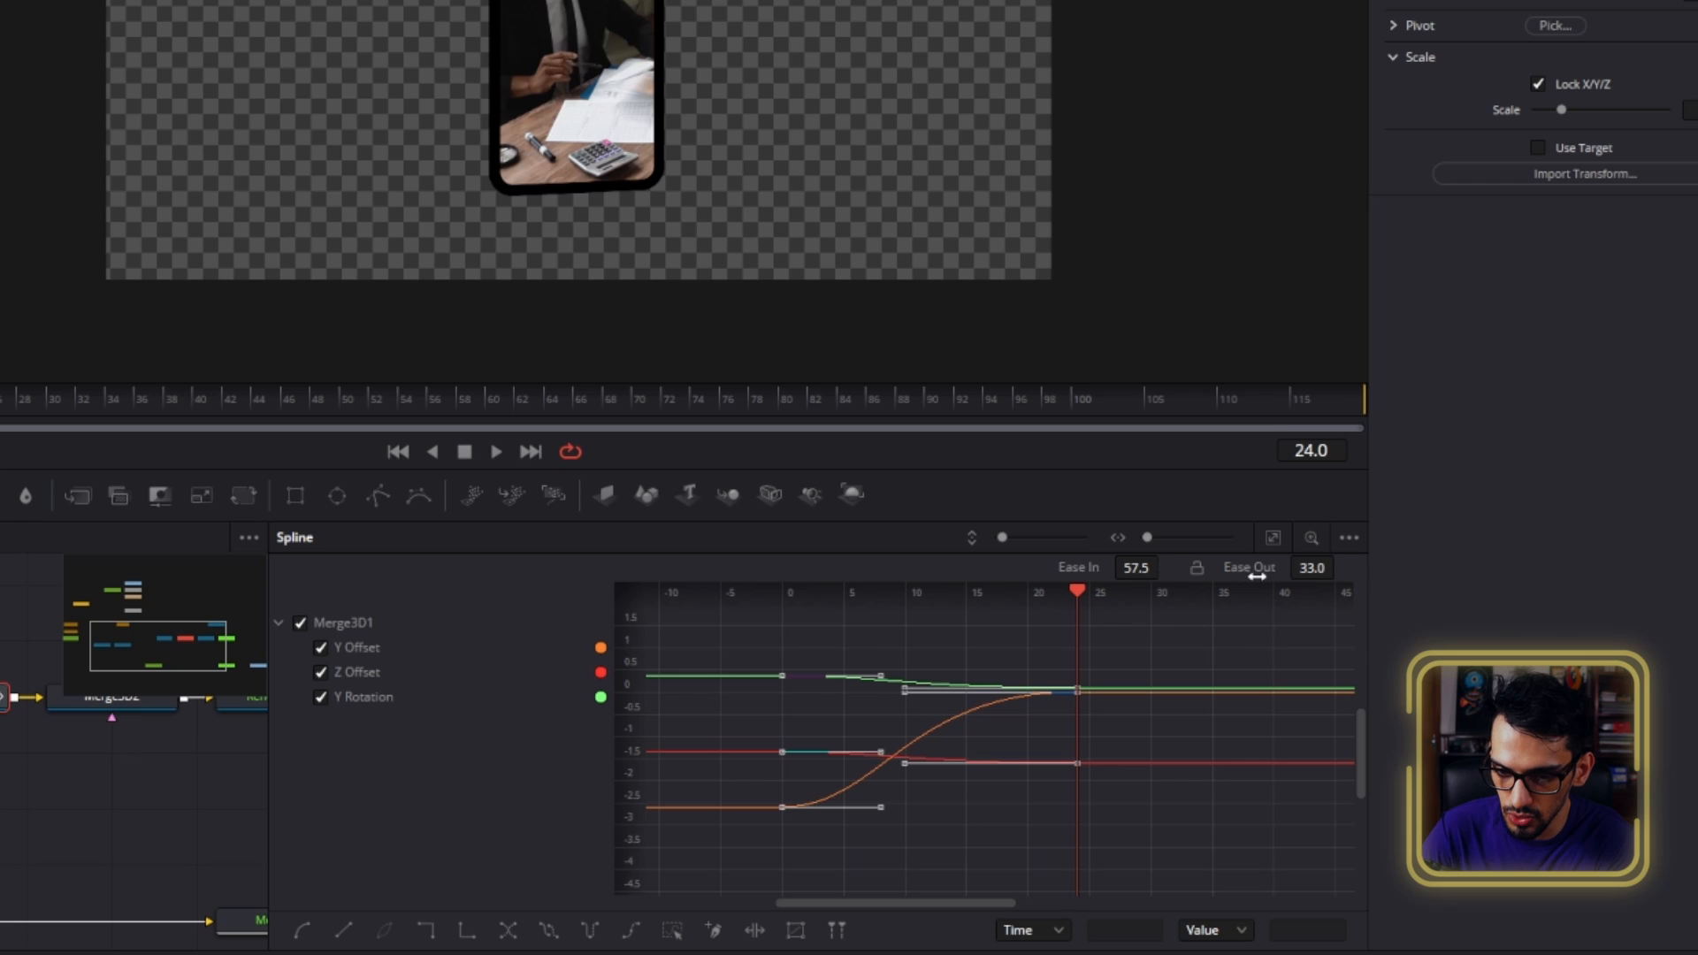
drag(1320, 571, 1339, 568)
drag(3, 399, 0, 399)
key(space)
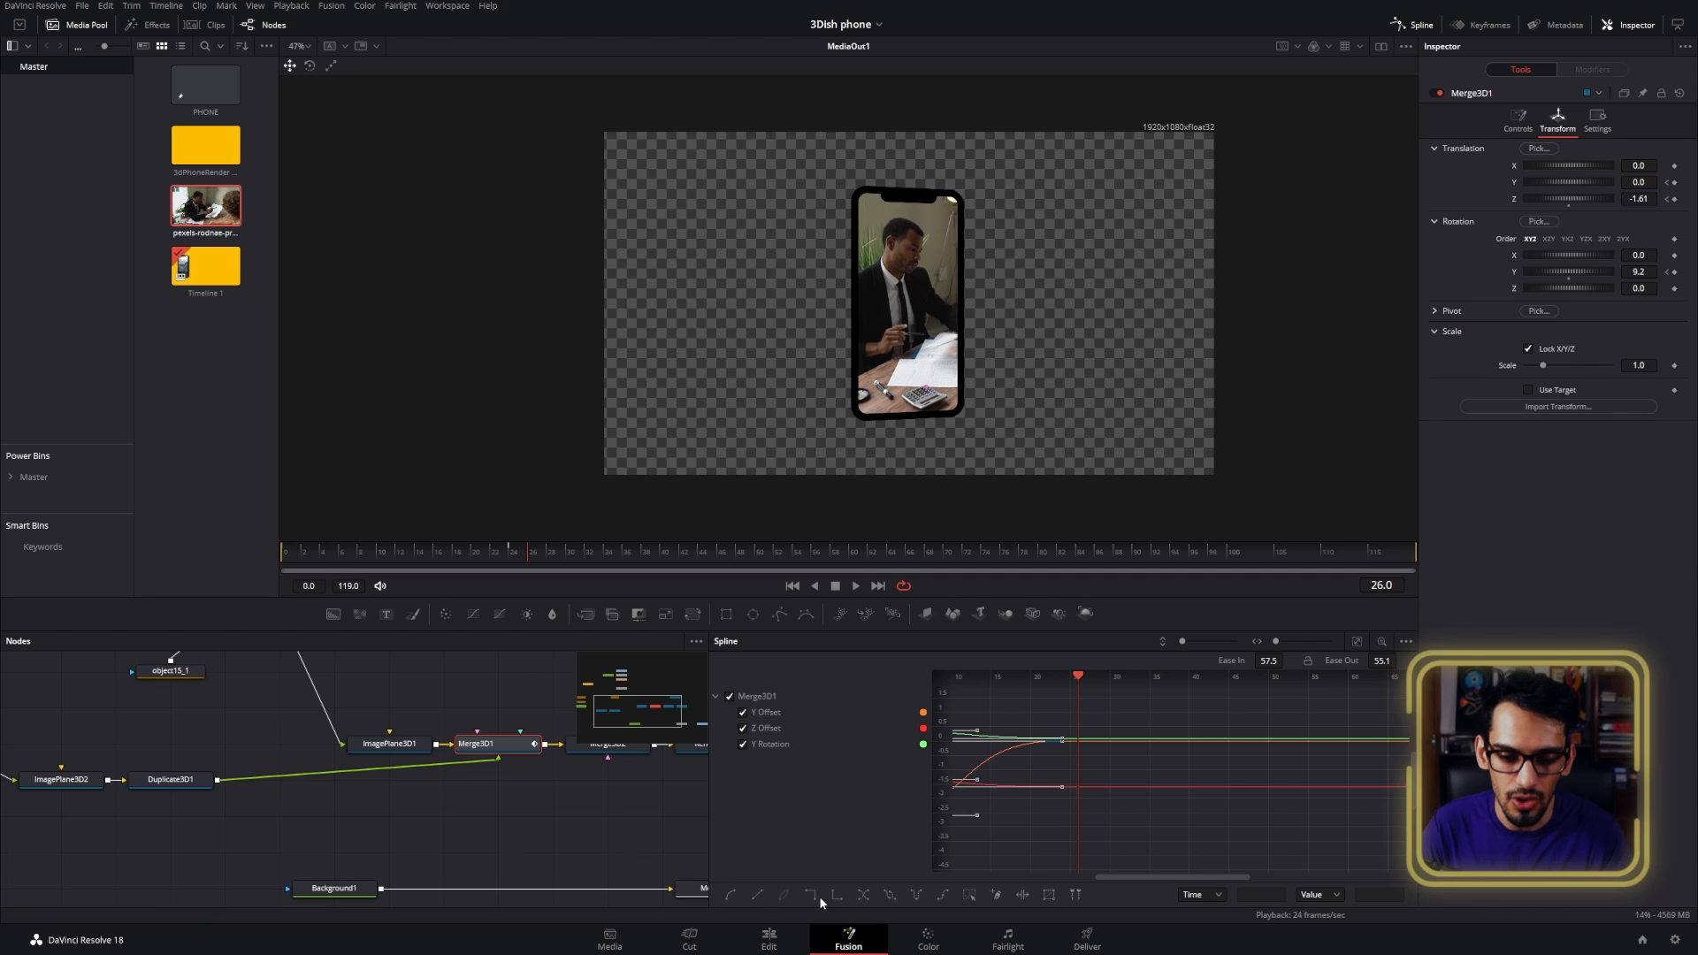
- Switch to the Edit page, go to the start of the PHONE clip and move the clip up to track V2
click(768, 940)
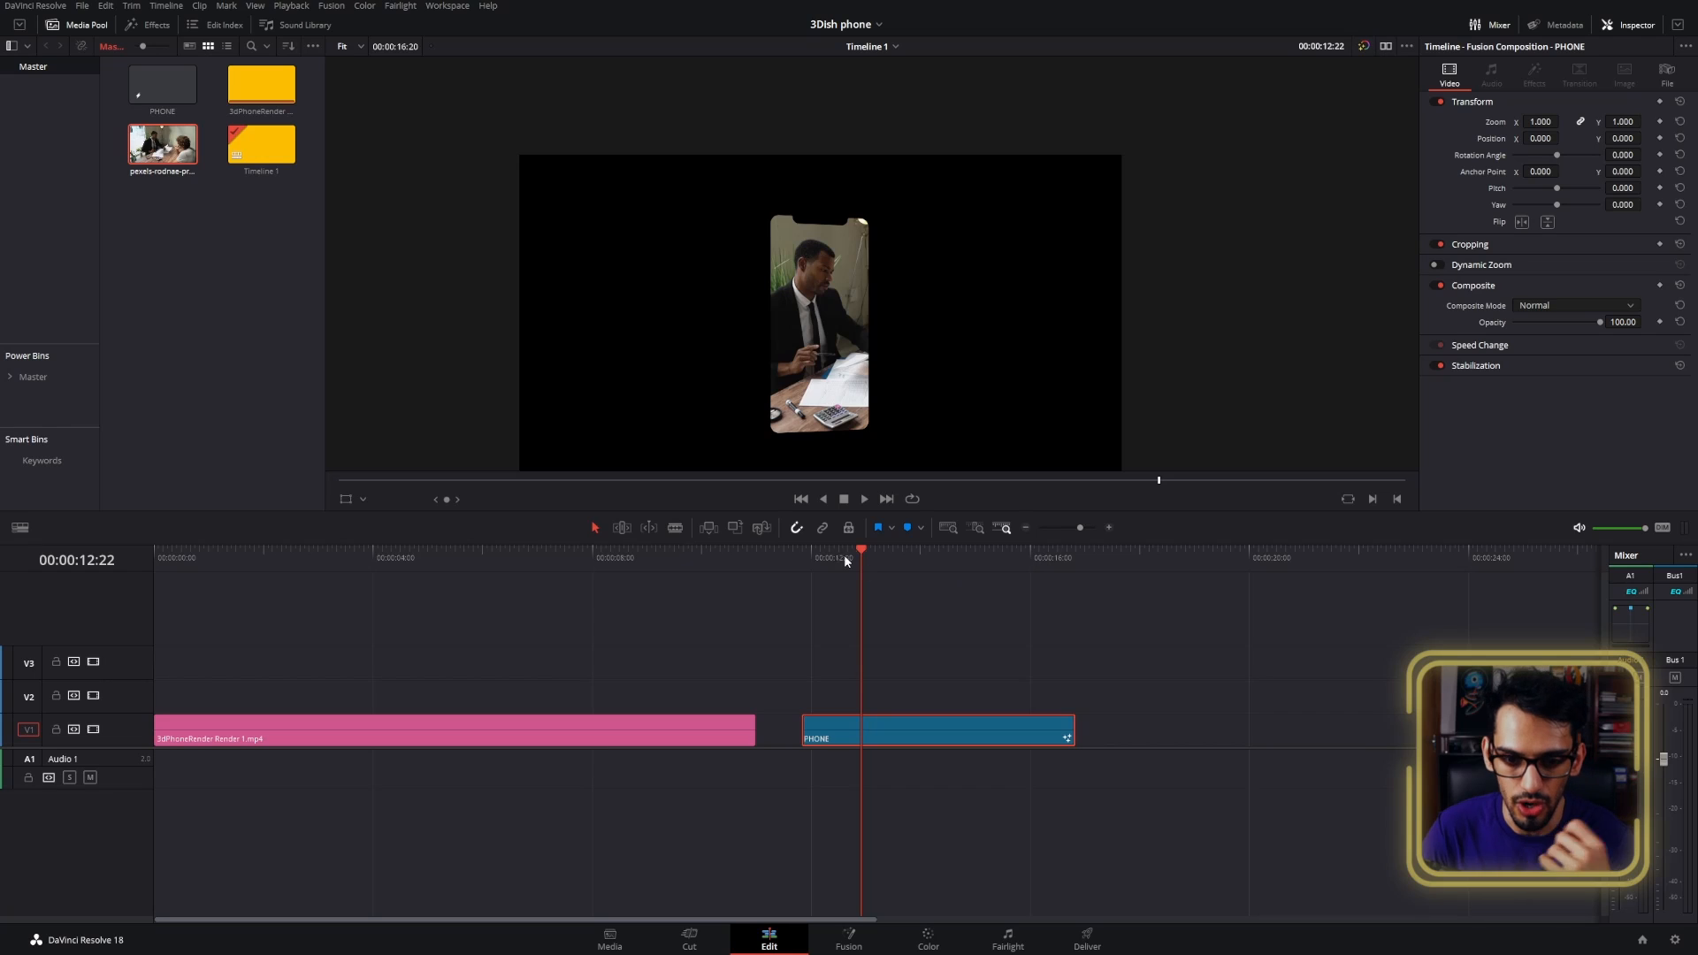
click(803, 555)
drag(842, 727, 842, 699)
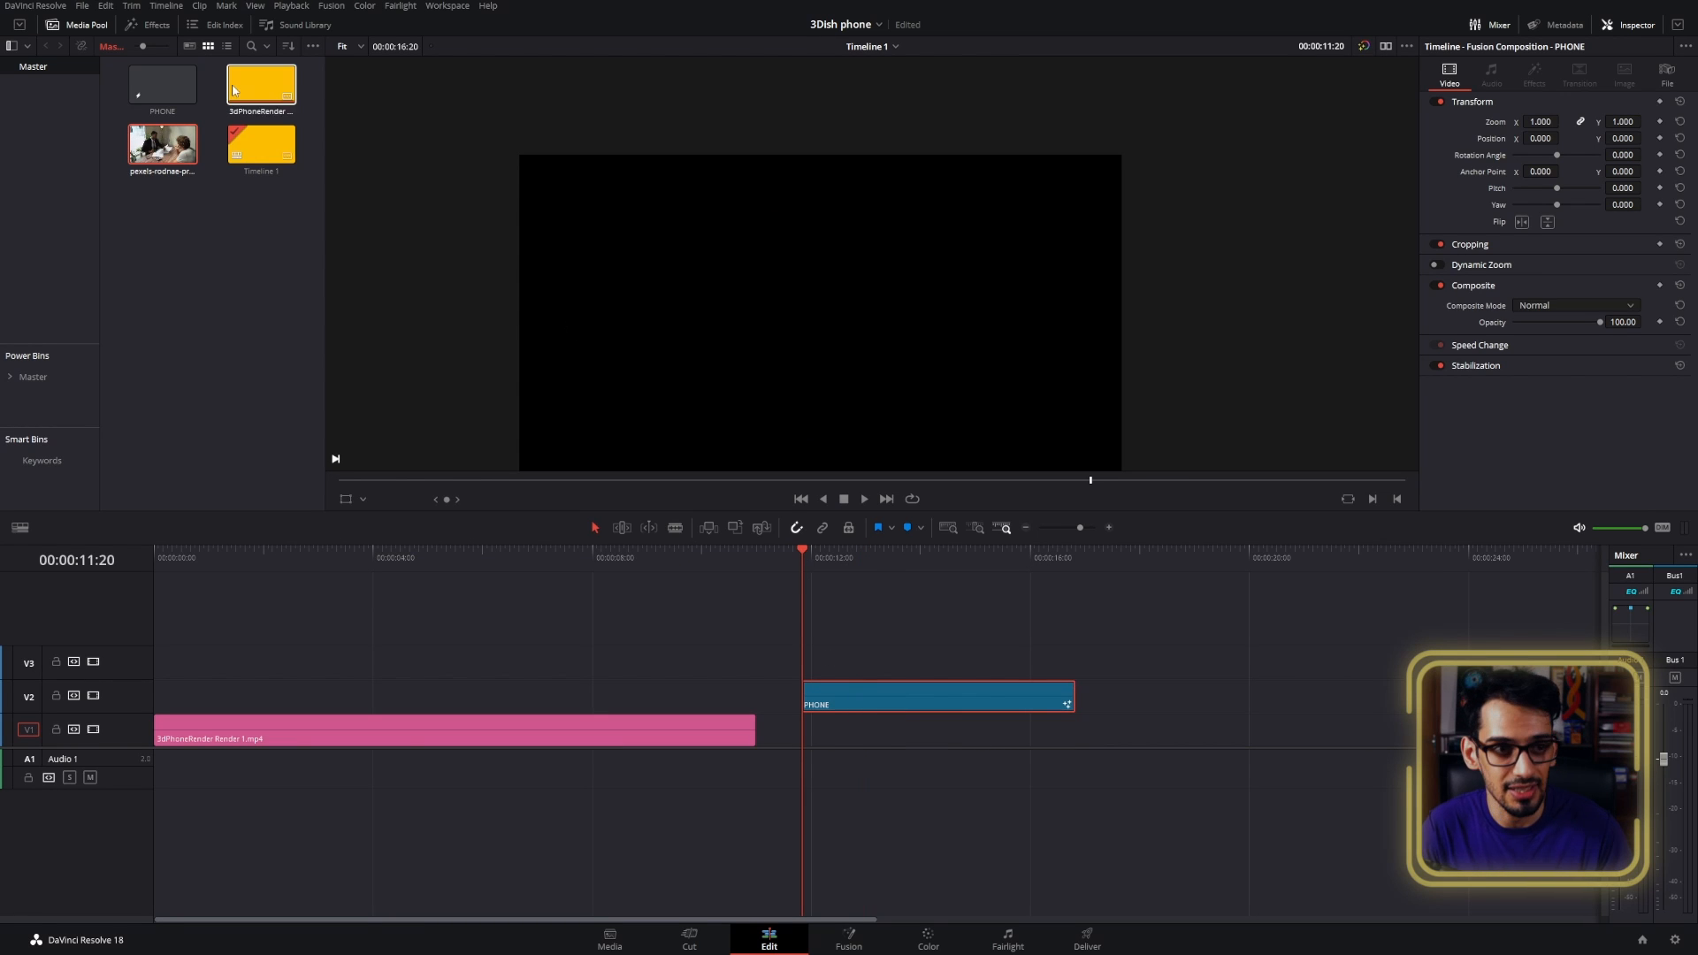
- Add a Solid Color generator to track V1 directly beneath the PHONE clip, matching its start and length
click(149, 25)
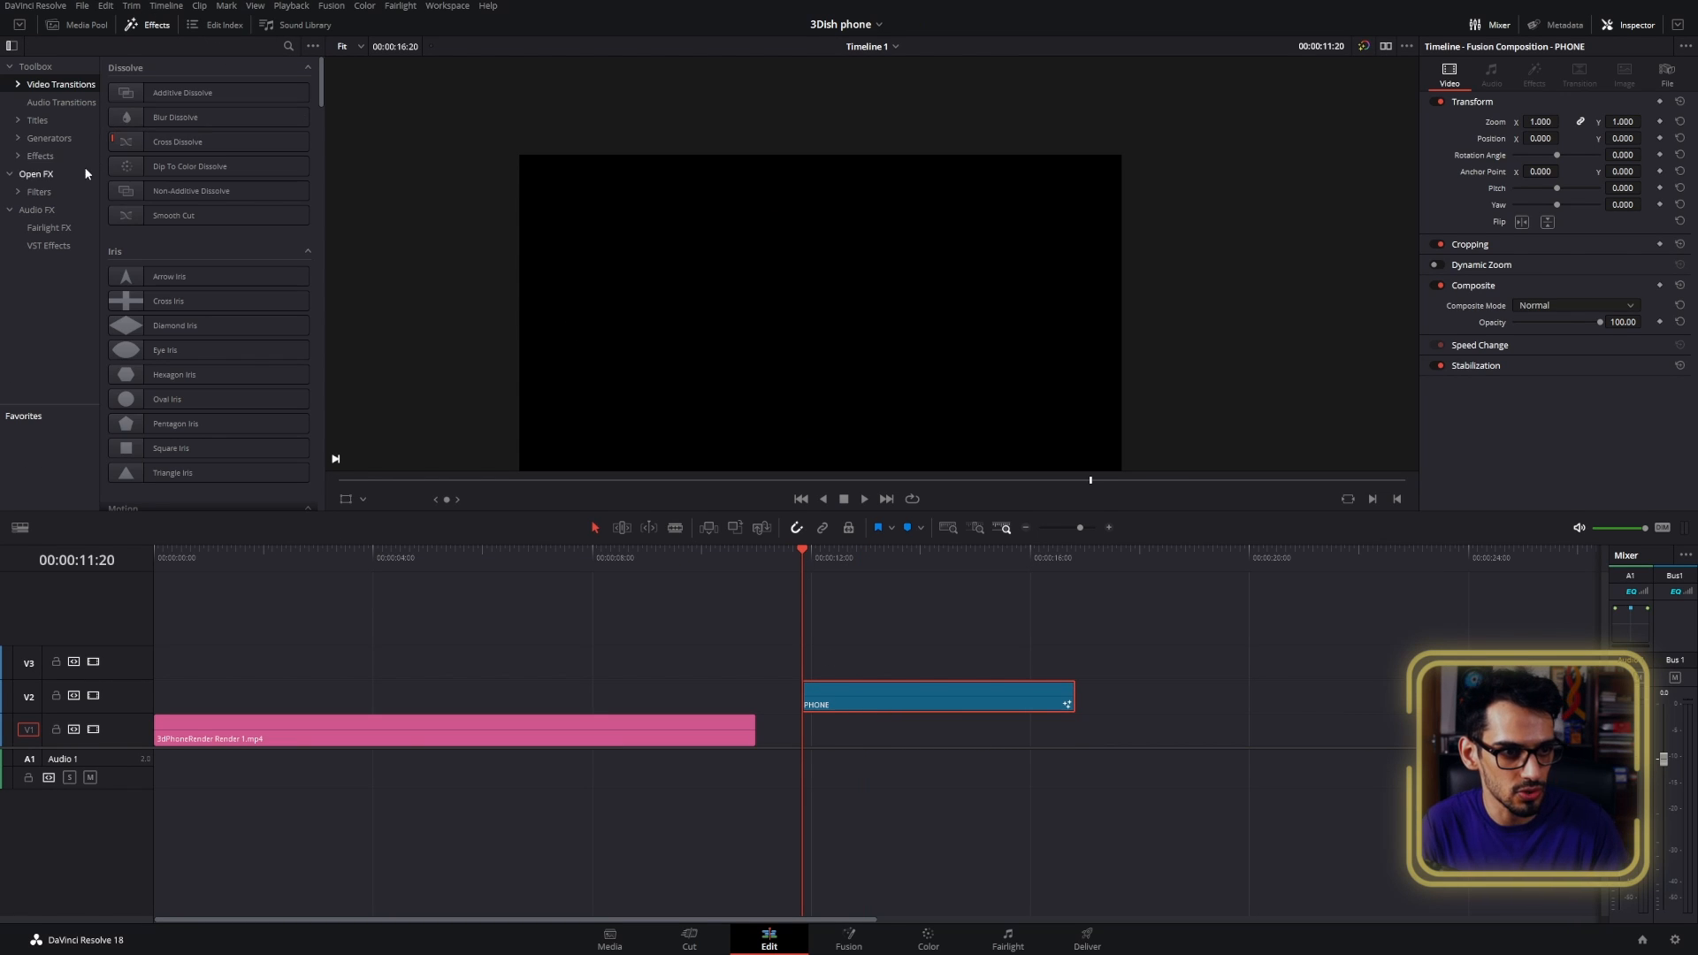
click(41, 156)
click(48, 138)
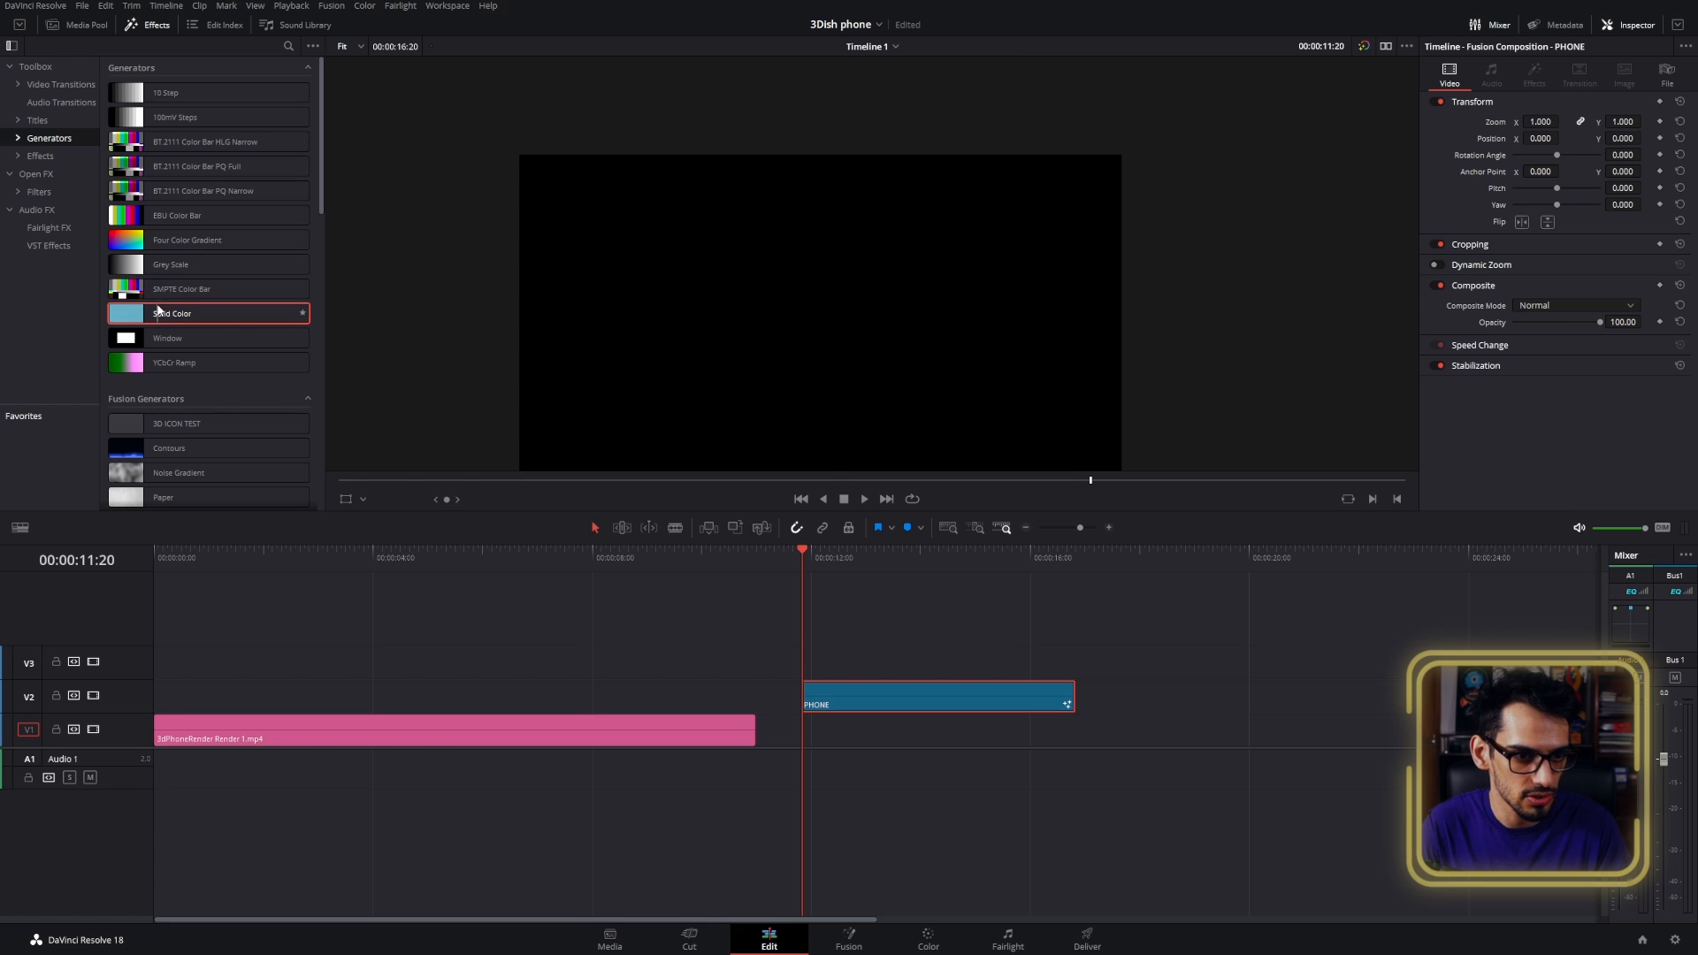
drag(209, 314, 814, 743)
- Set the Solid Color generator's color to the saved custom blue #2ba2f1
click(1552, 142)
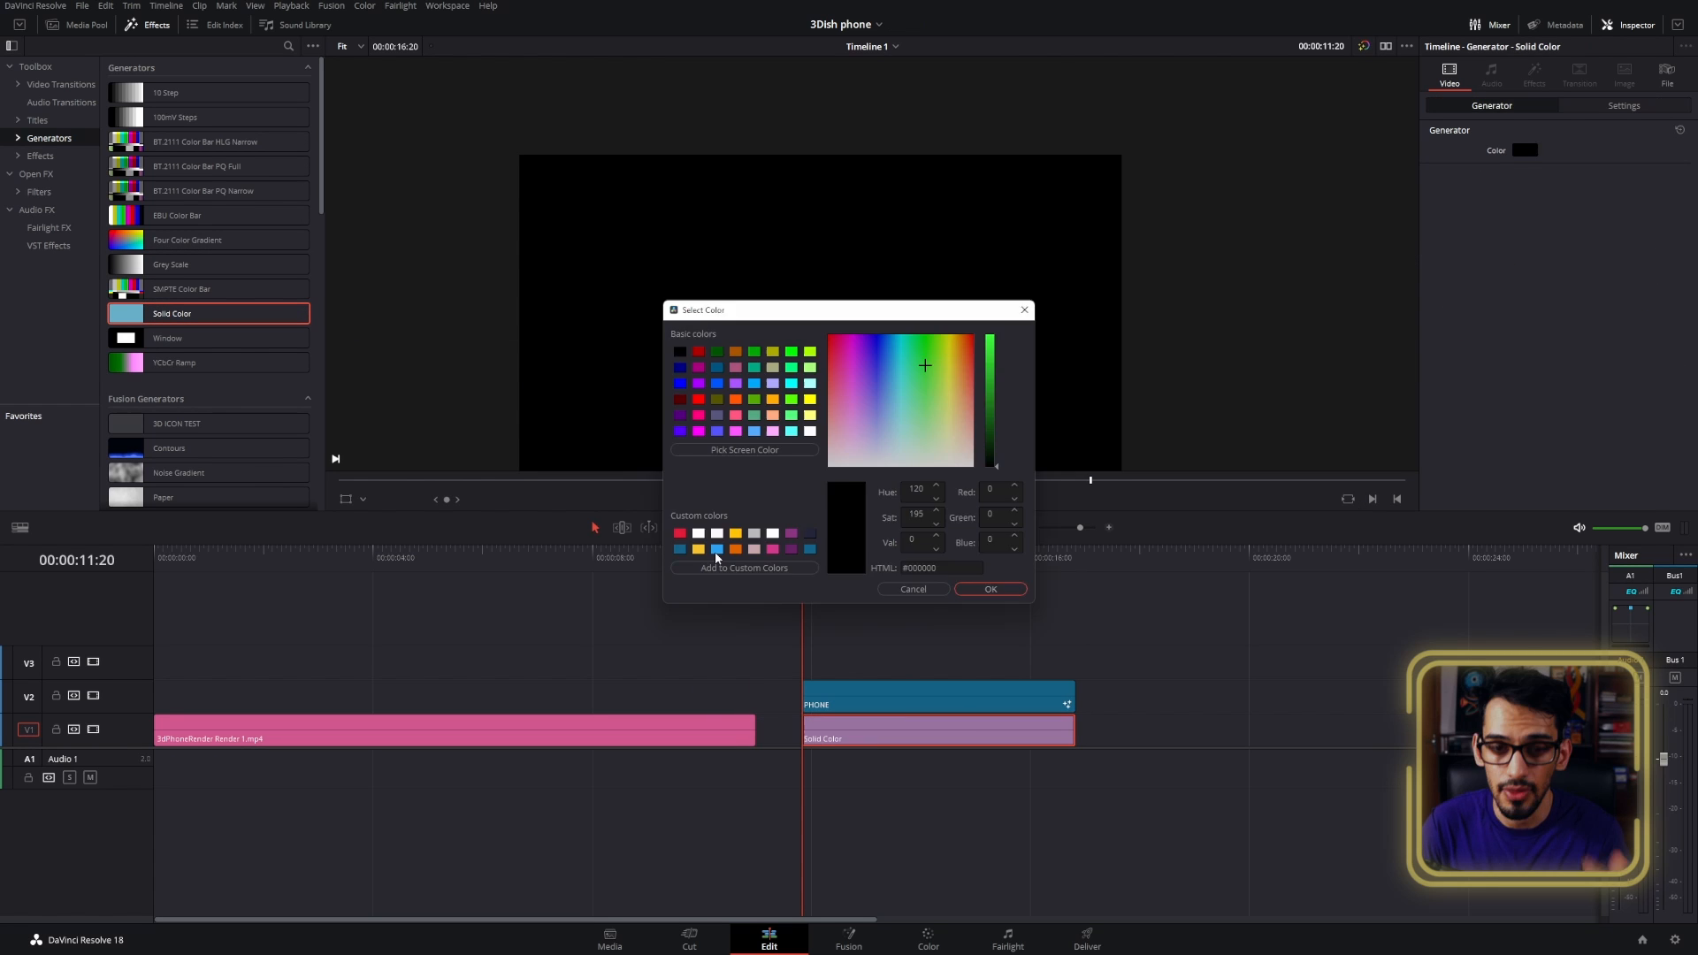
click(715, 549)
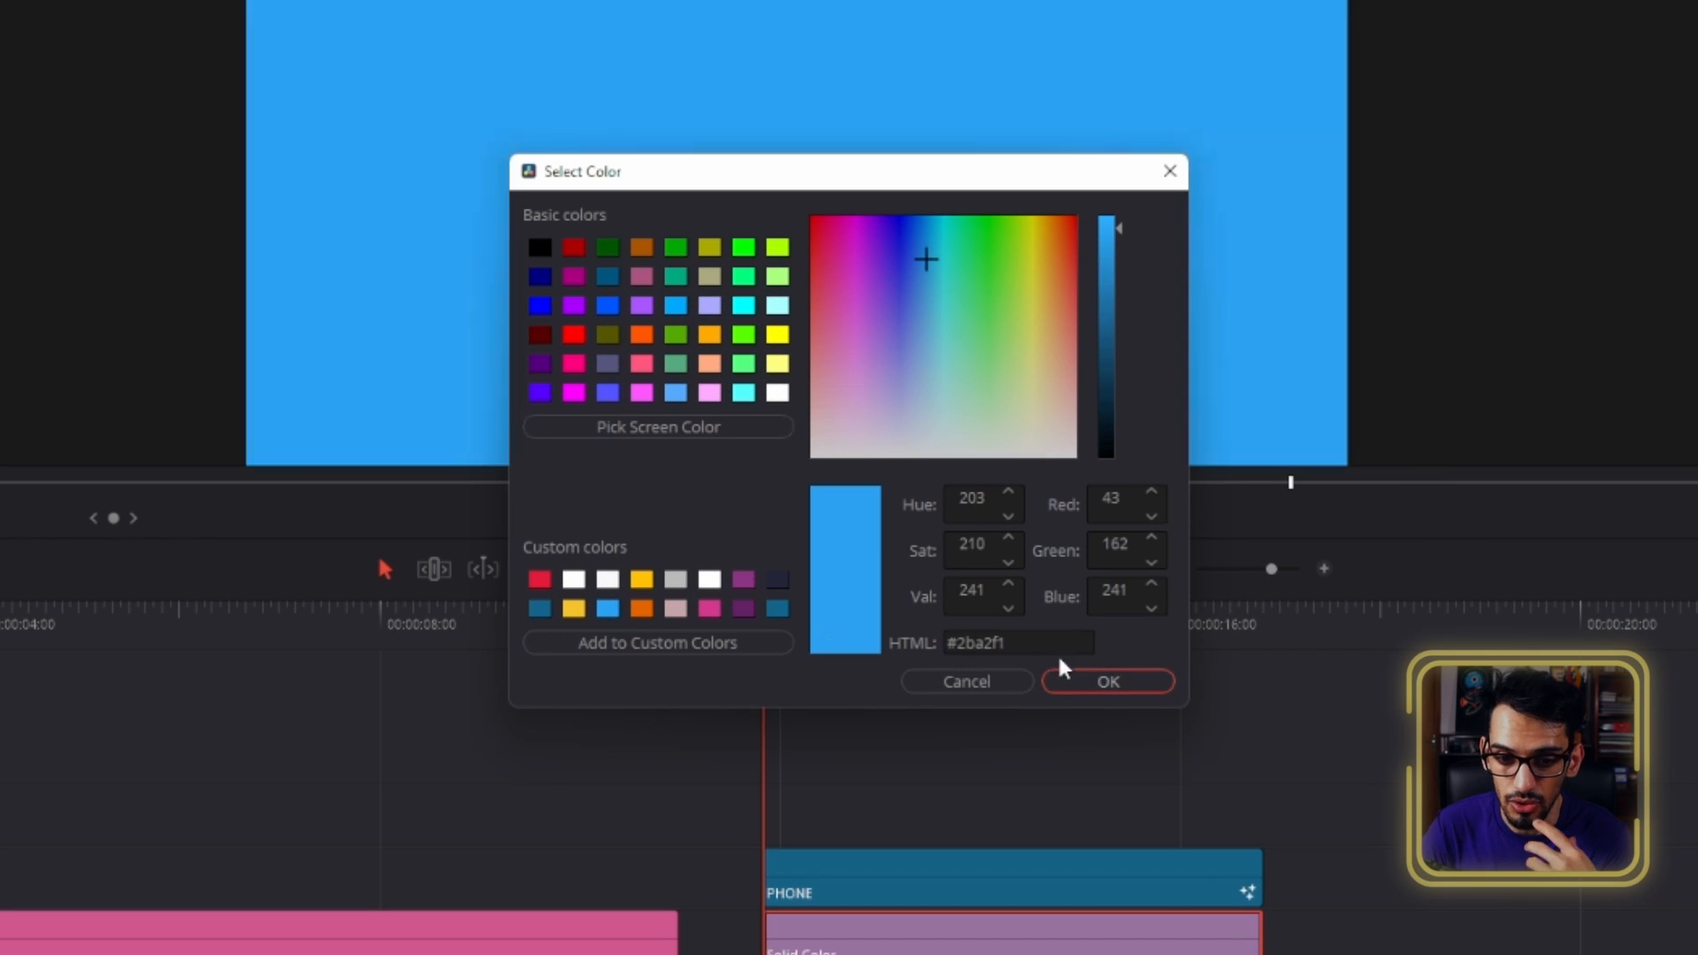
click(1084, 674)
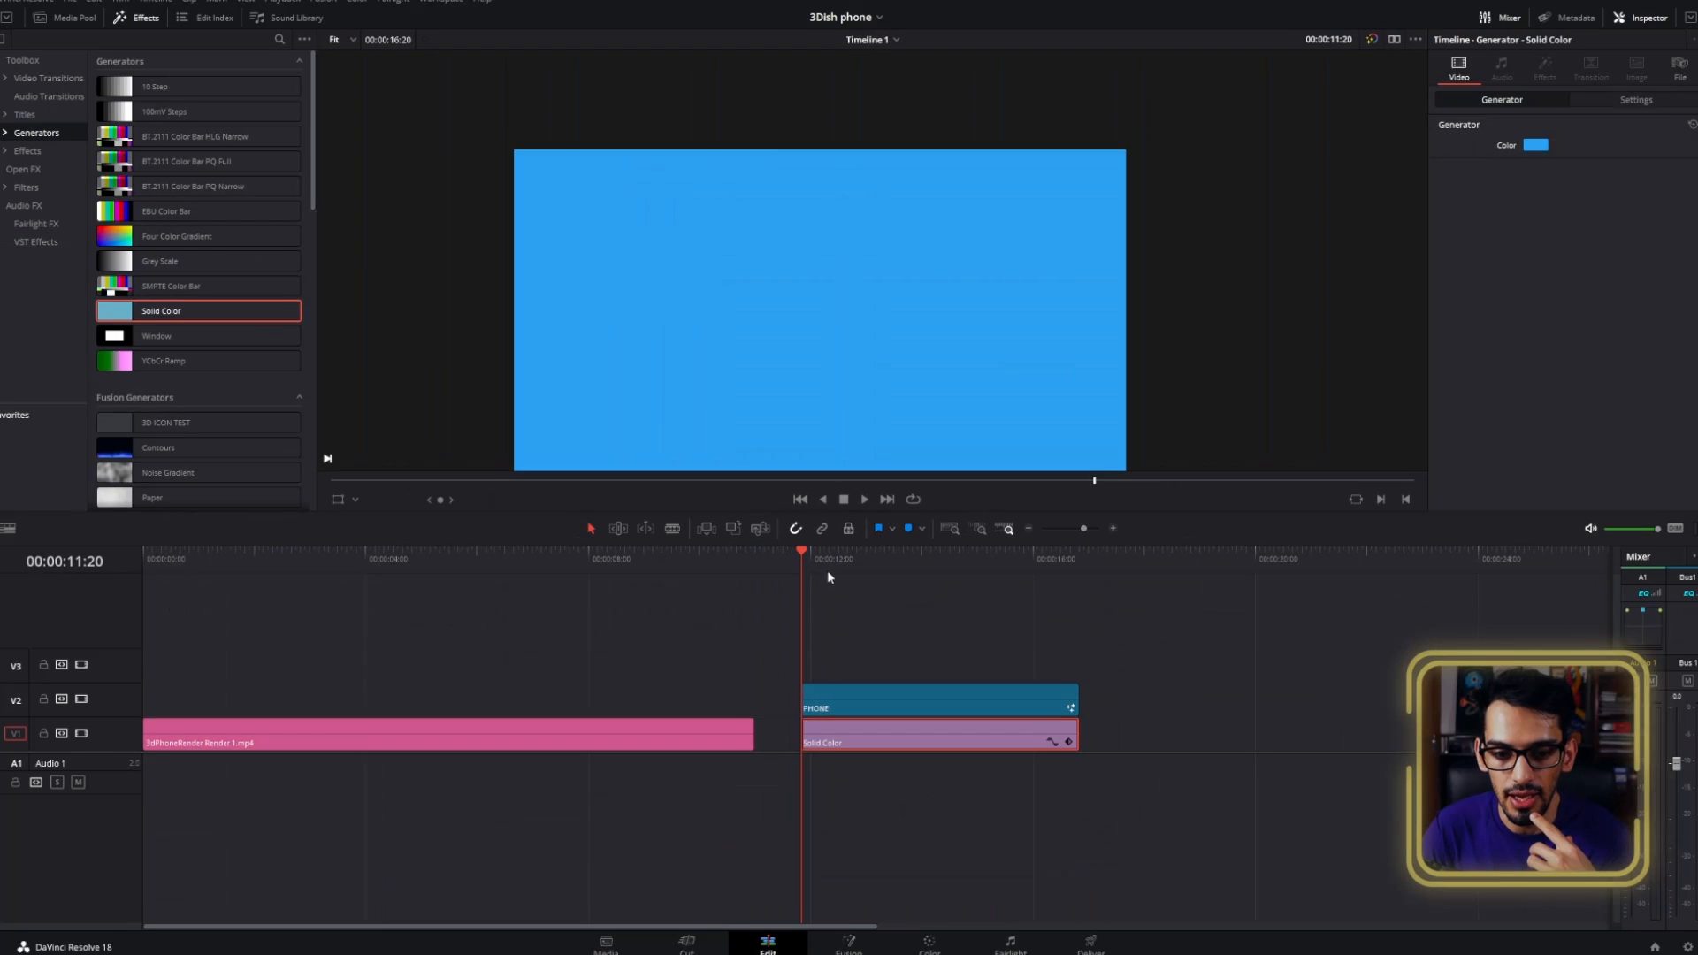
- Play the phone animation over the background and inspect the full frame at 00:00:13:17
drag(822, 561, 811, 555)
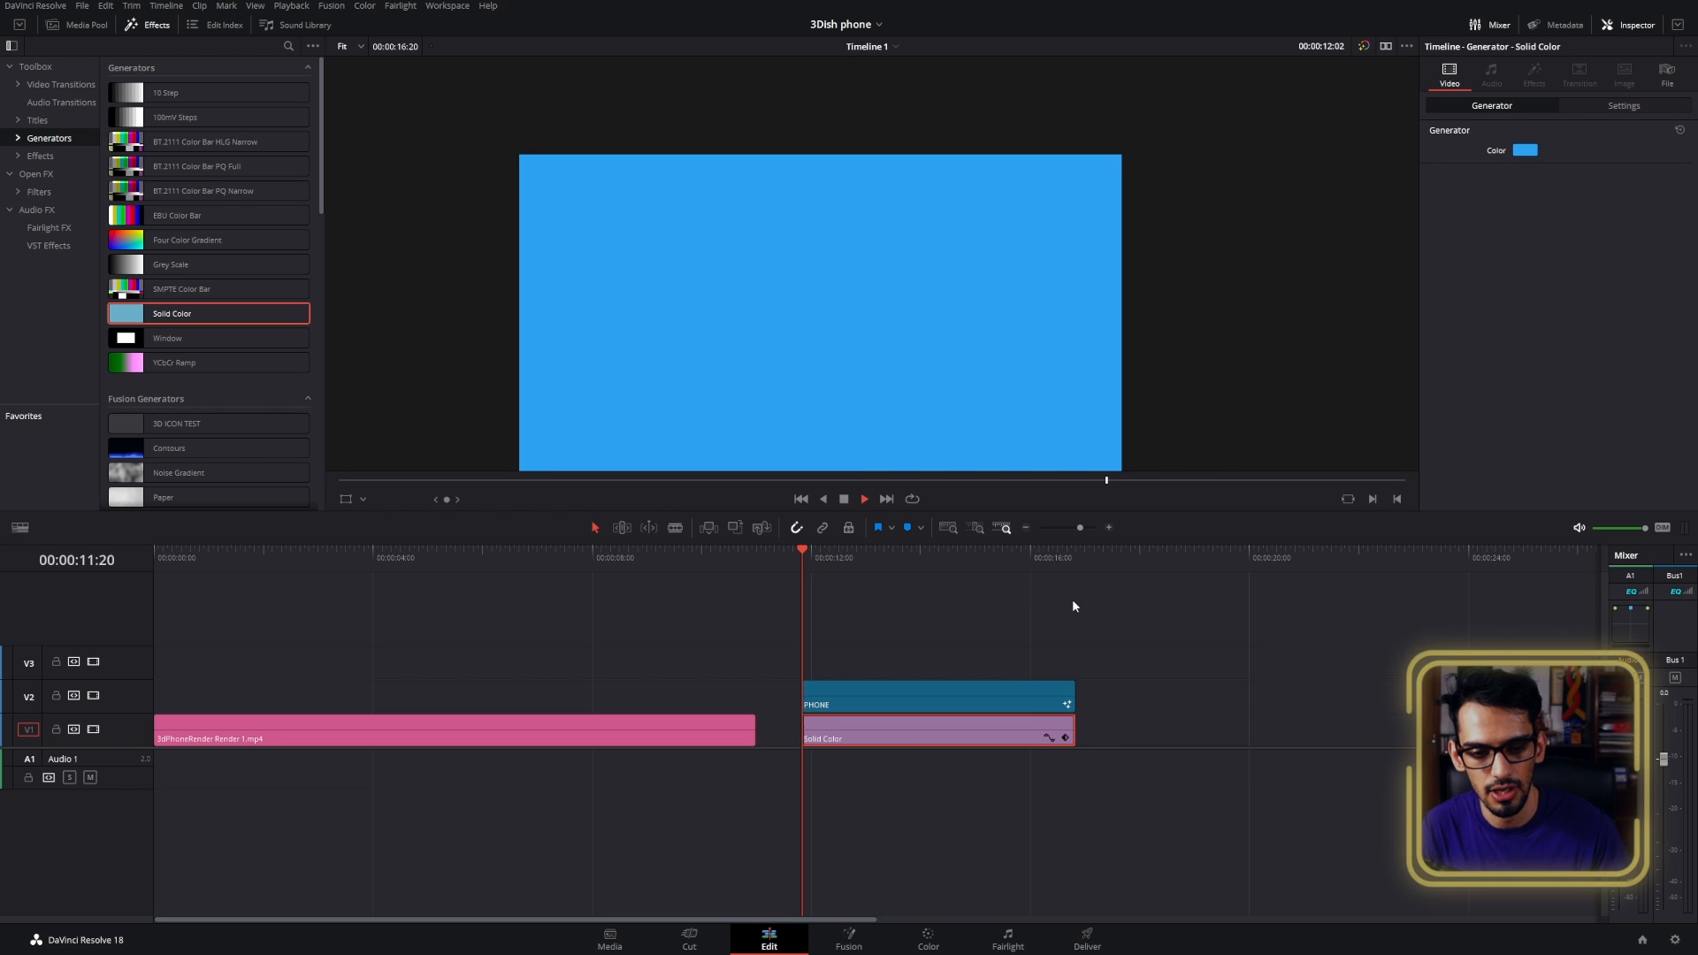
key(space)
click(905, 560)
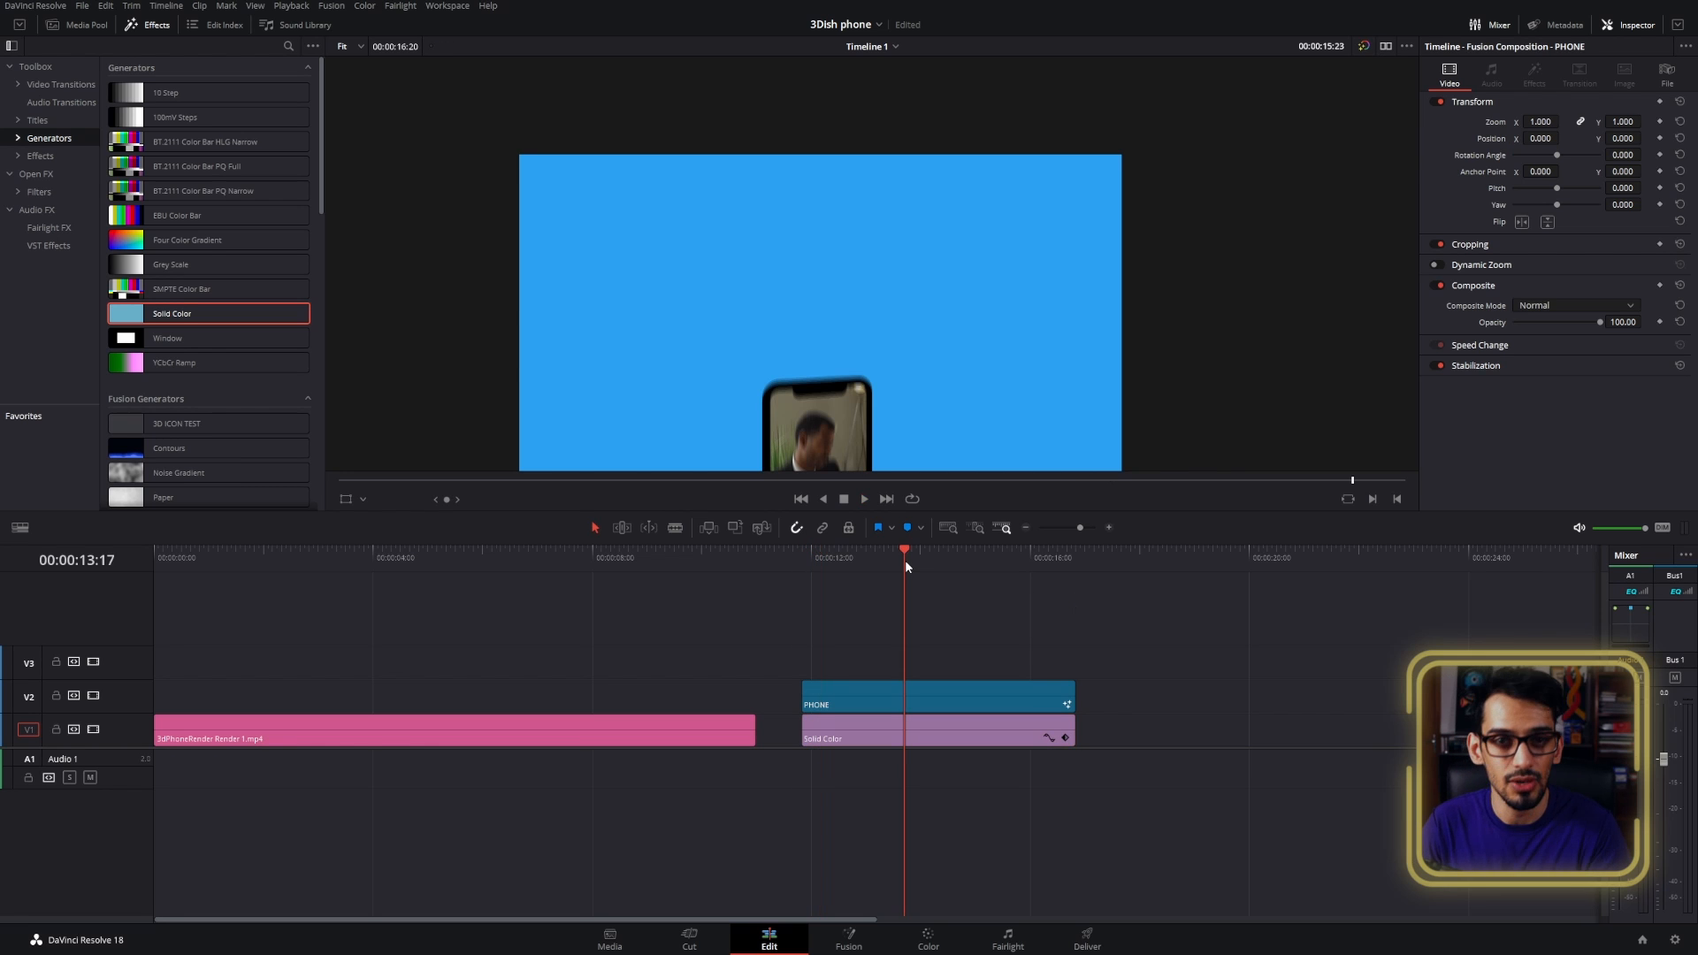
drag(974, 628, 923, 623)
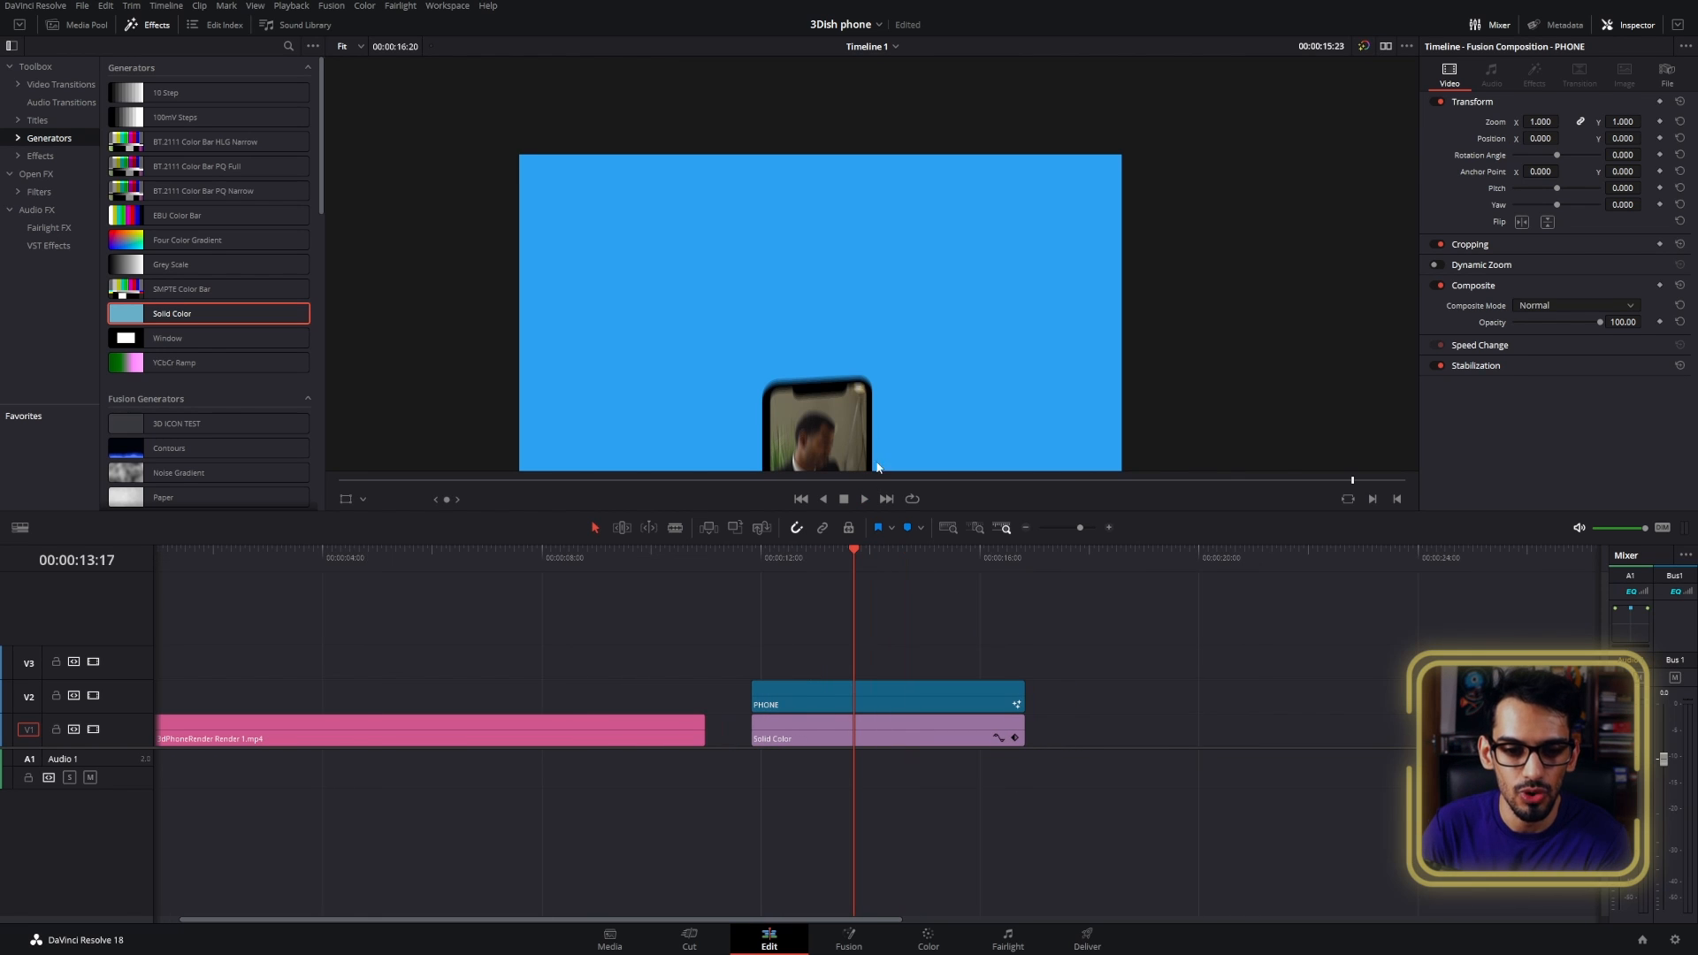
drag(872, 395, 867, 339)
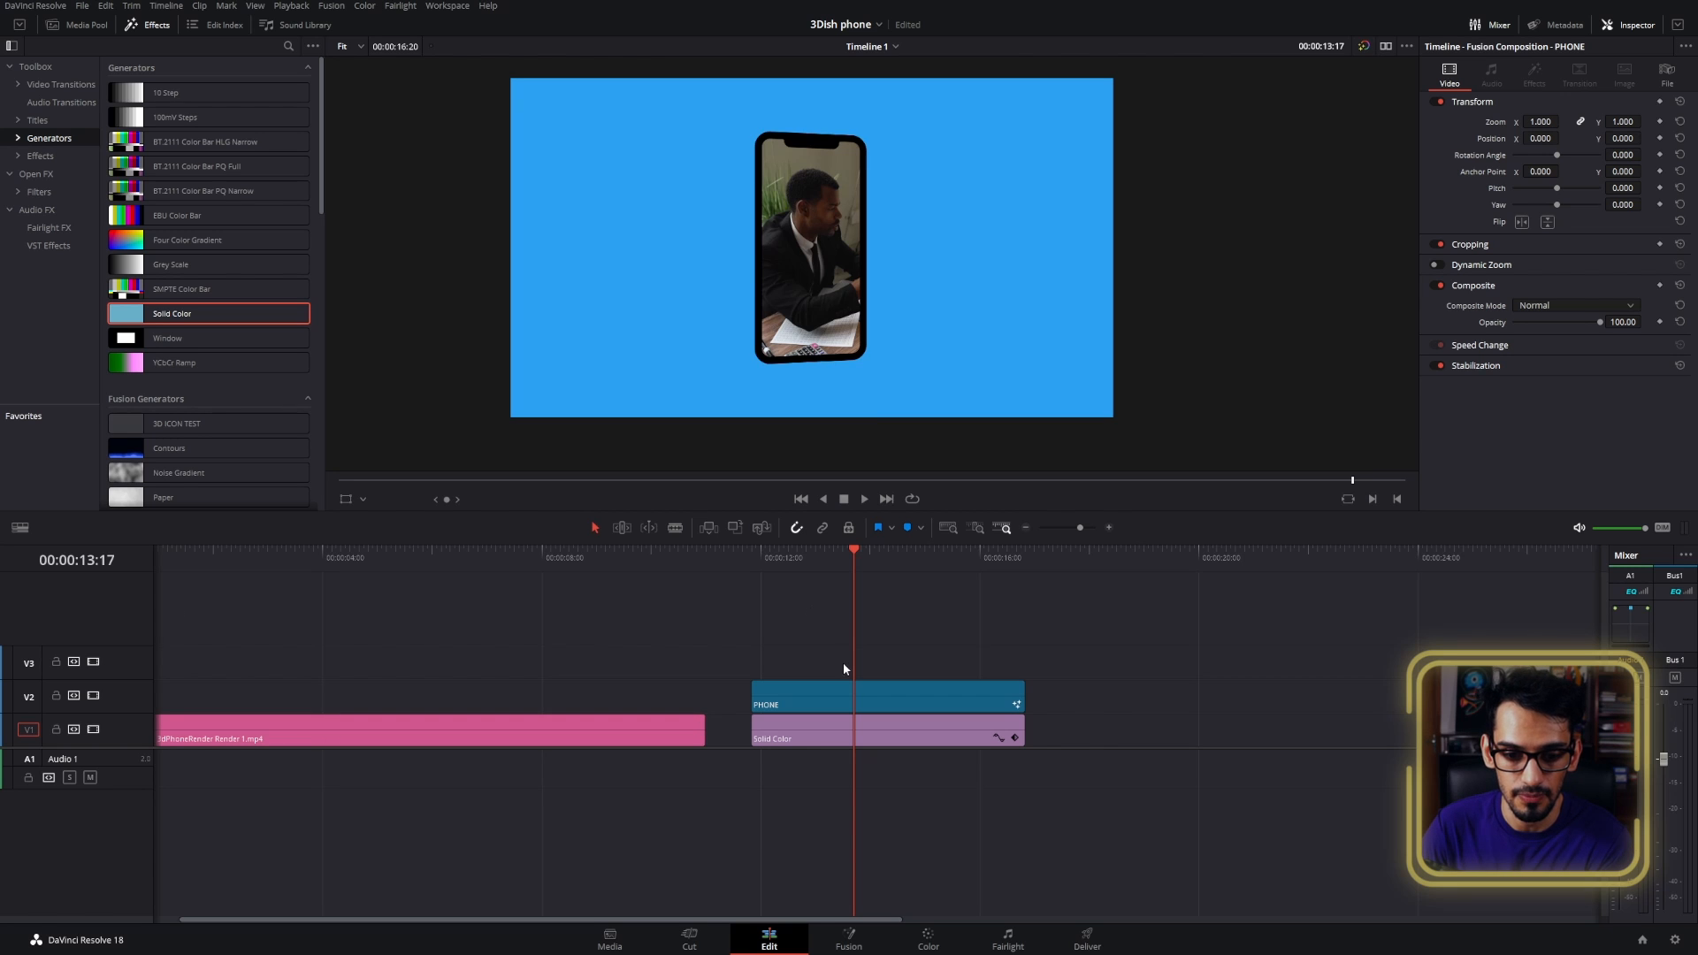
- Apply the Open FX Drop Shadow effect to the PHONE clip and set its Drop Distance to 0.020
click(876, 694)
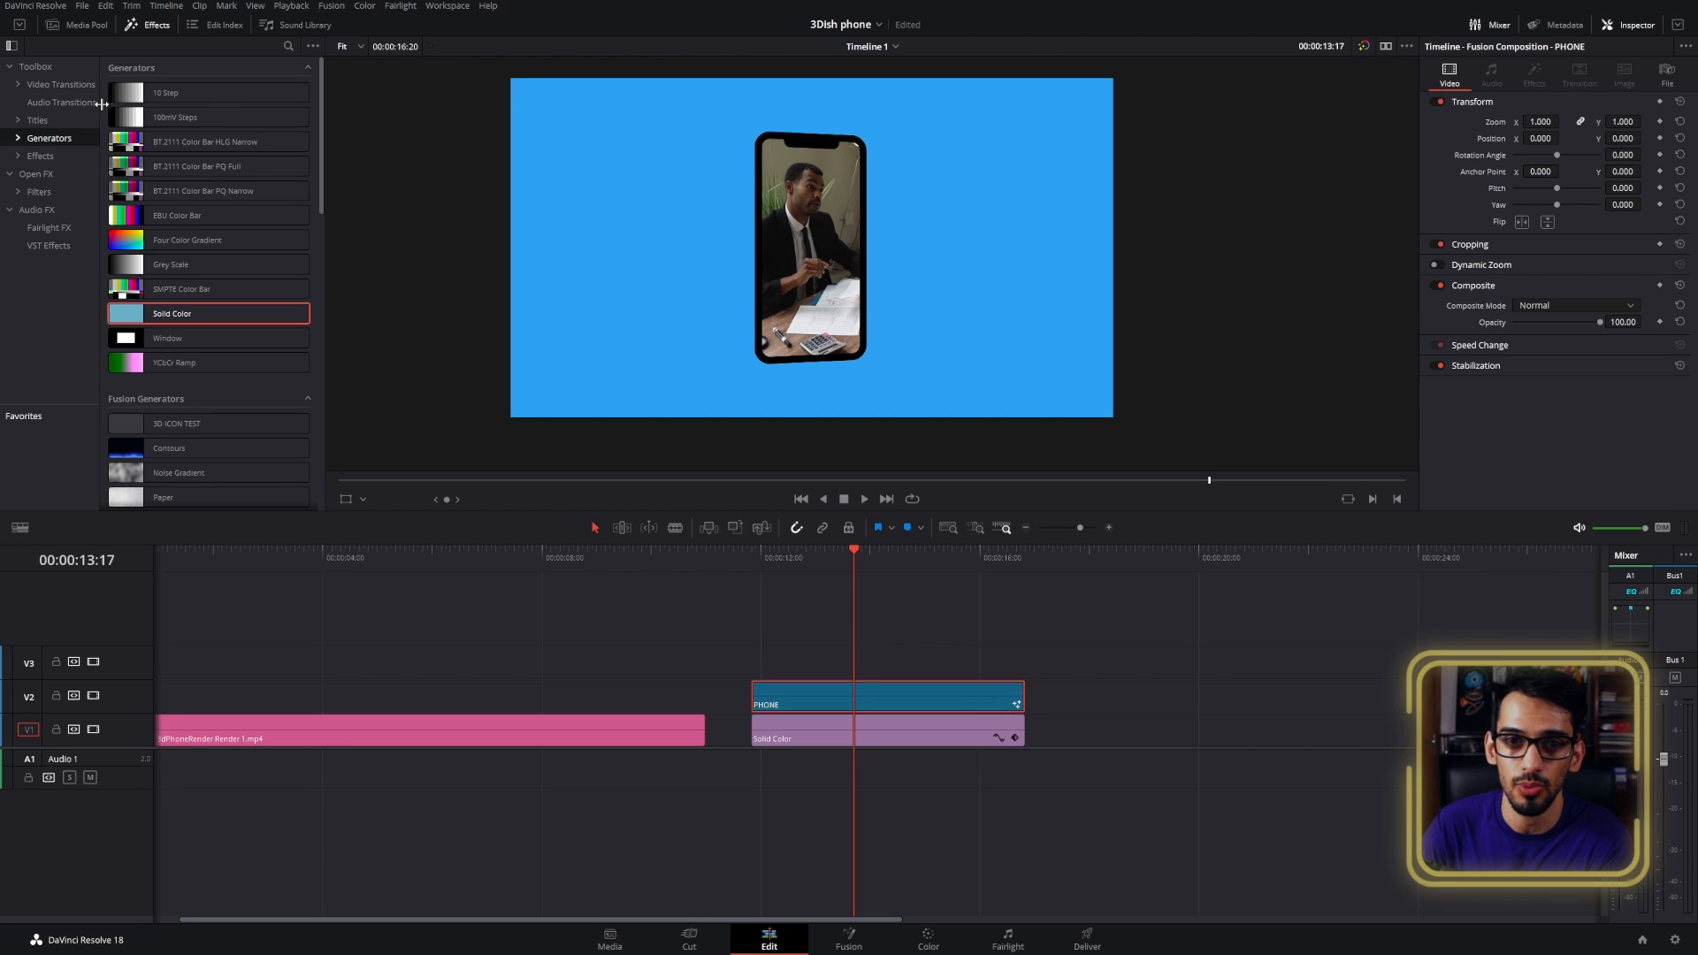
click(50, 159)
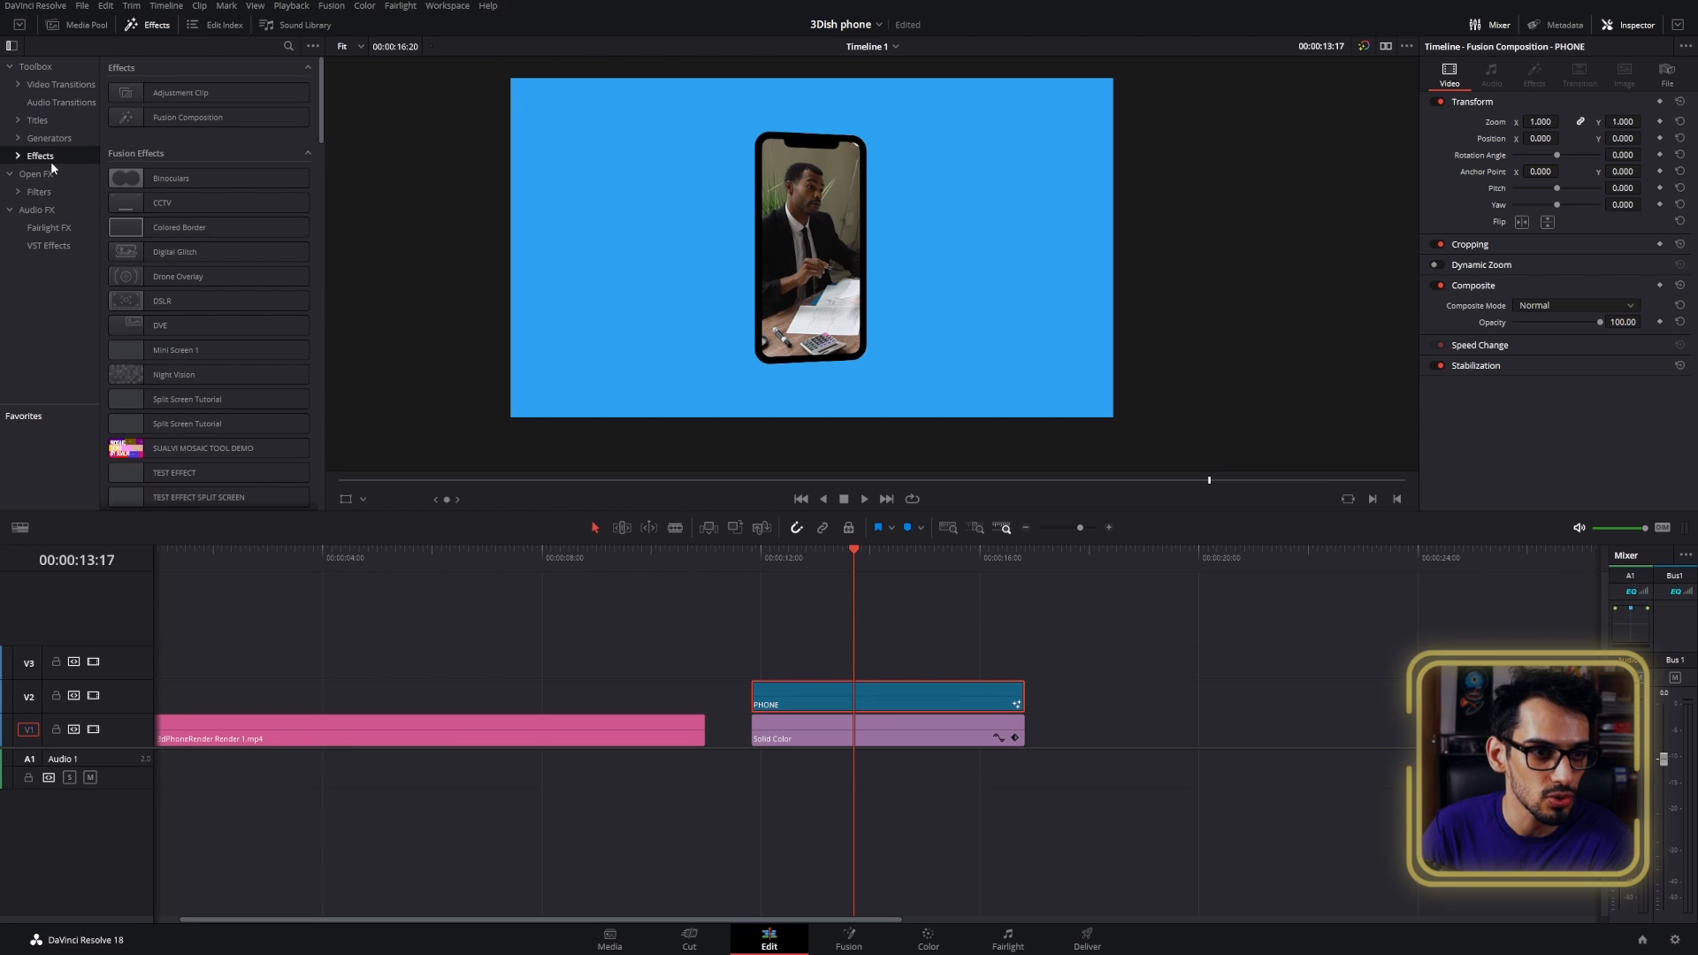
click(294, 46)
text(c)
key(BackSpace)
text(dr)
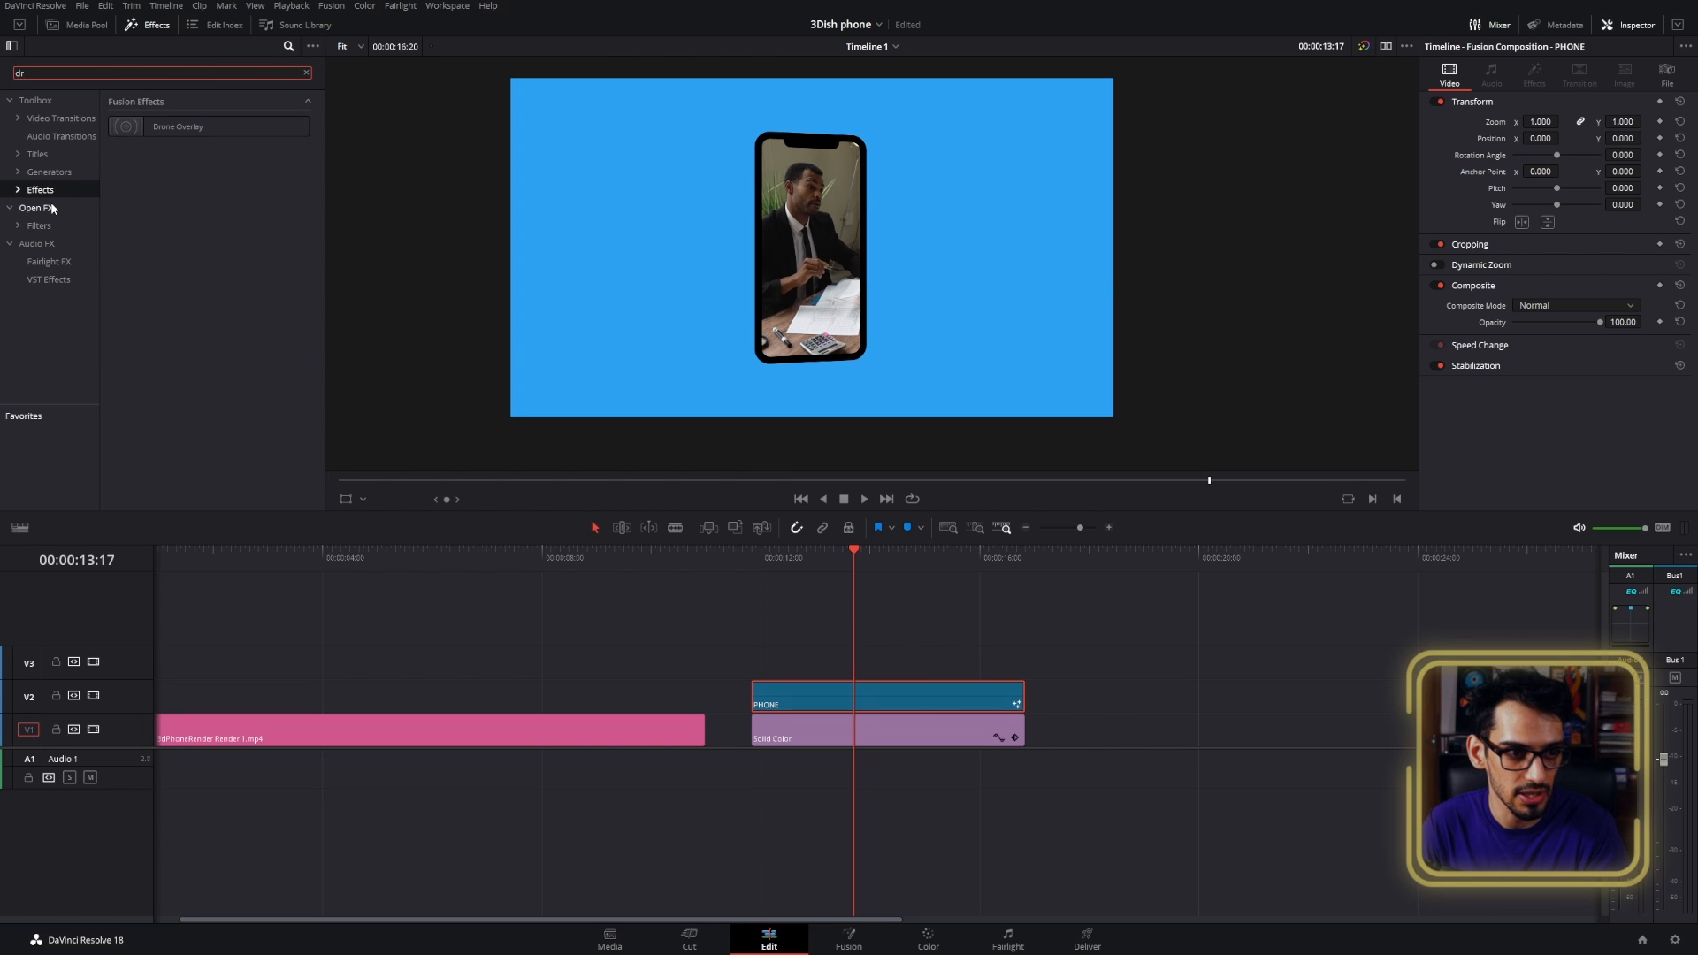
click(149, 133)
drag(155, 131, 852, 701)
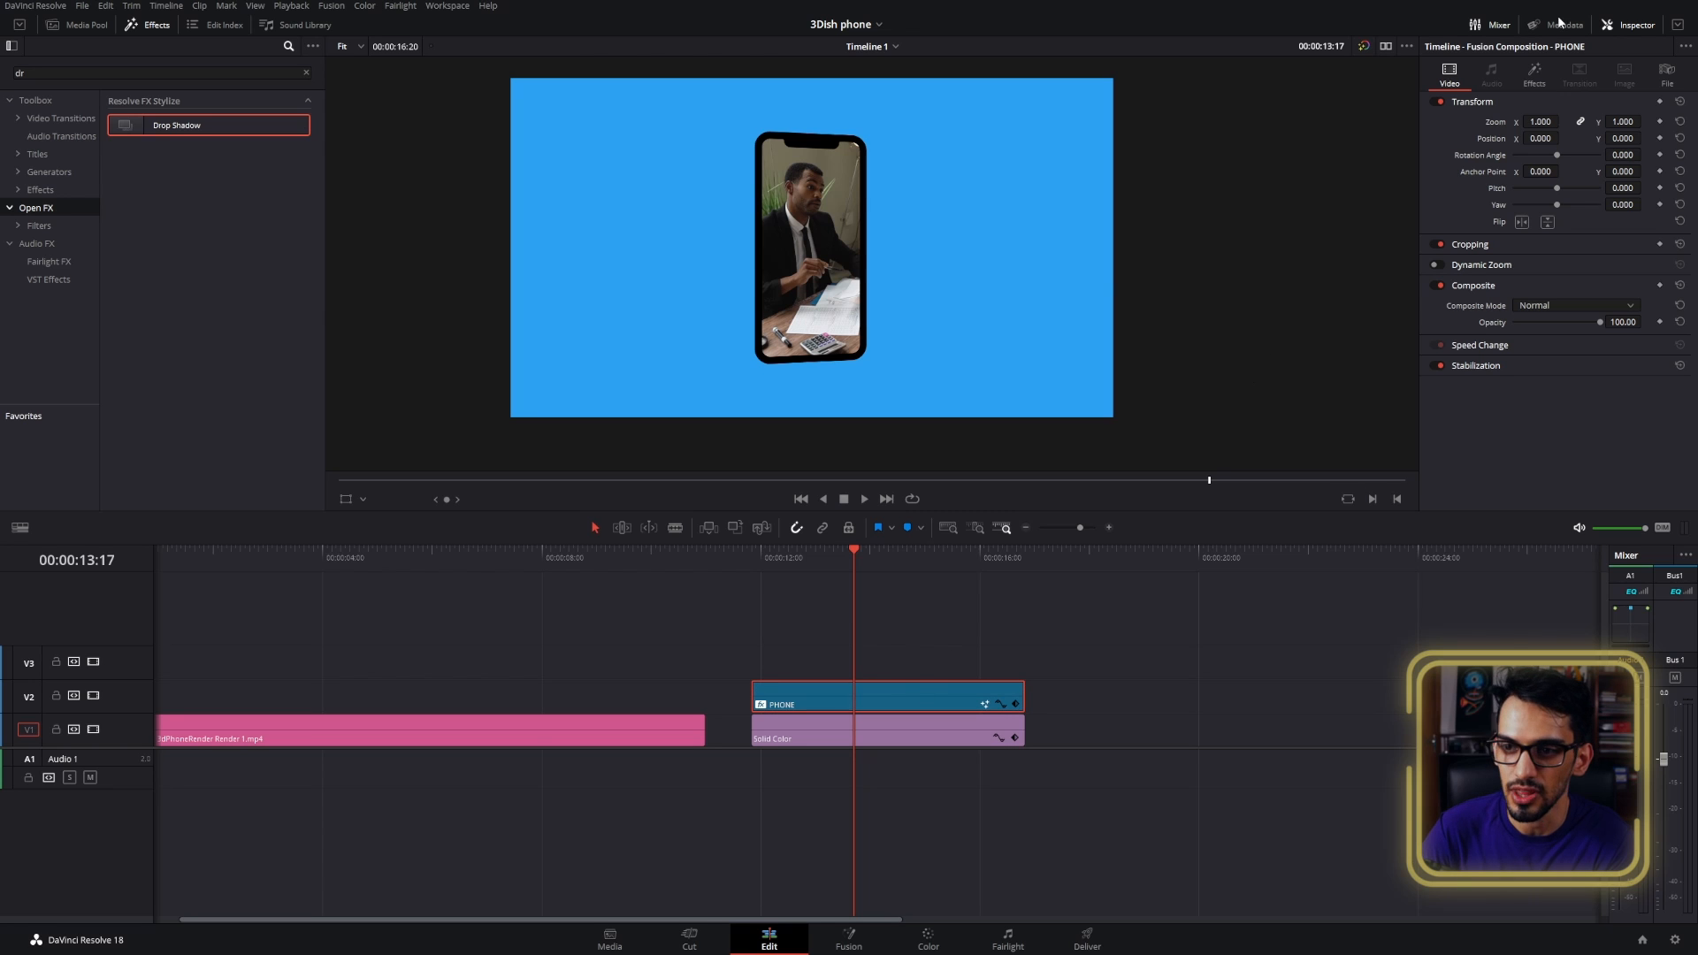
click(1543, 76)
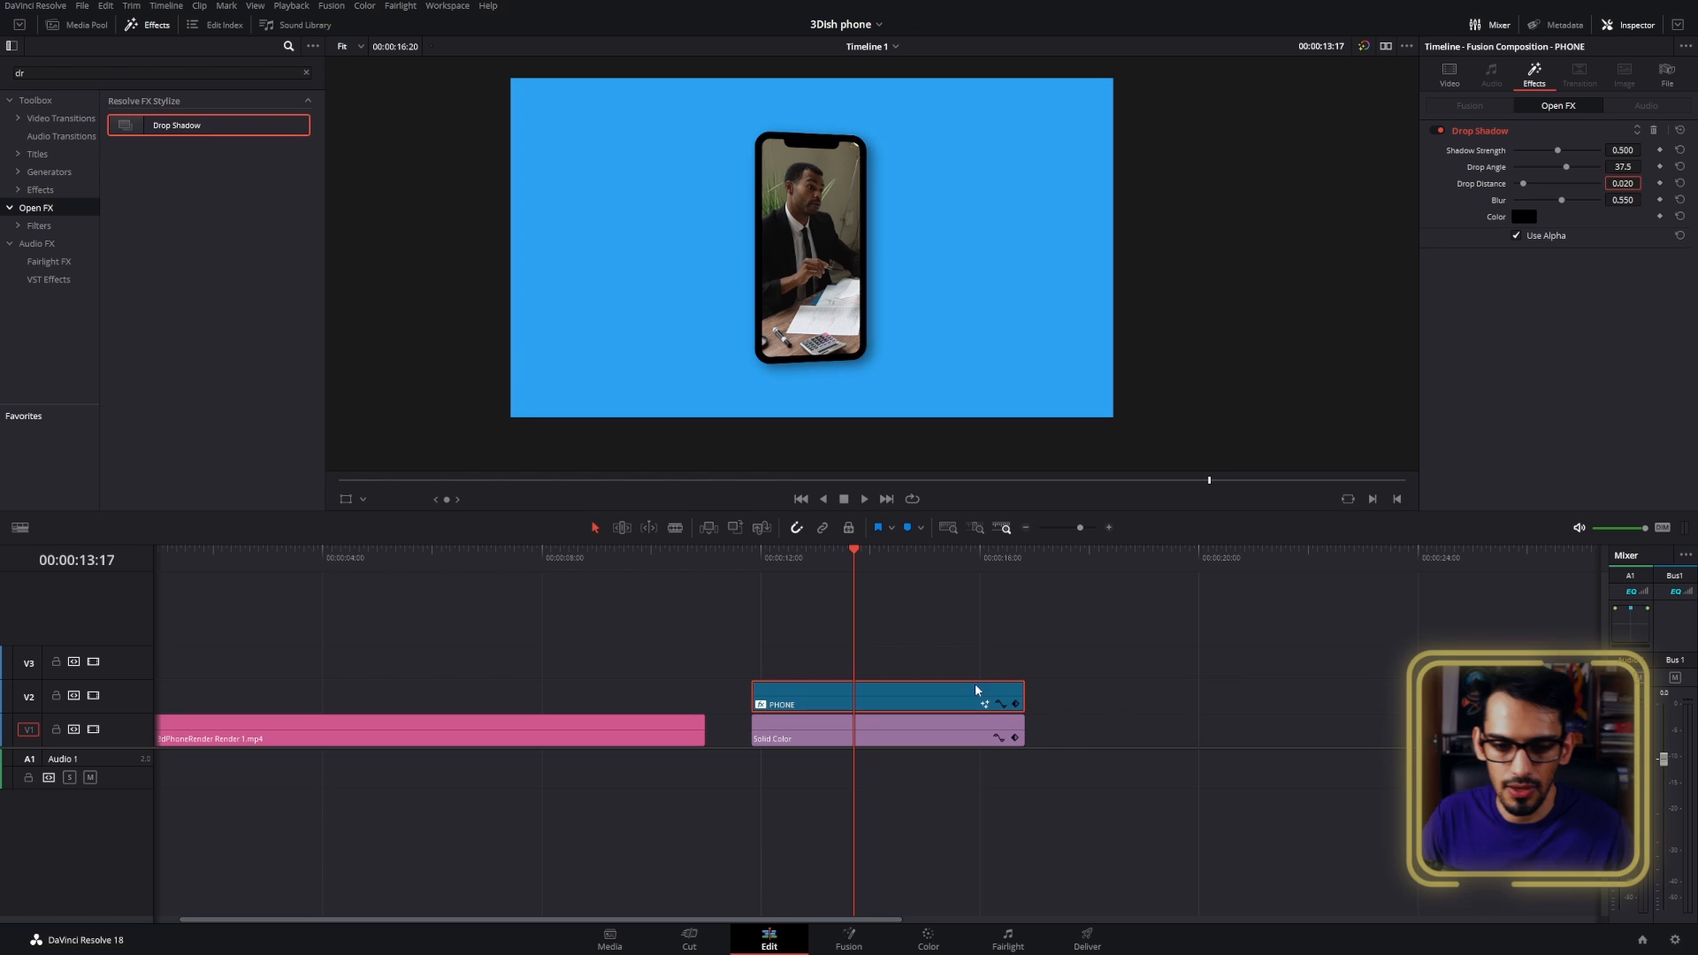
- Play the PHONE clip from its start to check the shadow, and move the clip up to track V3
click(752, 557)
key(space)
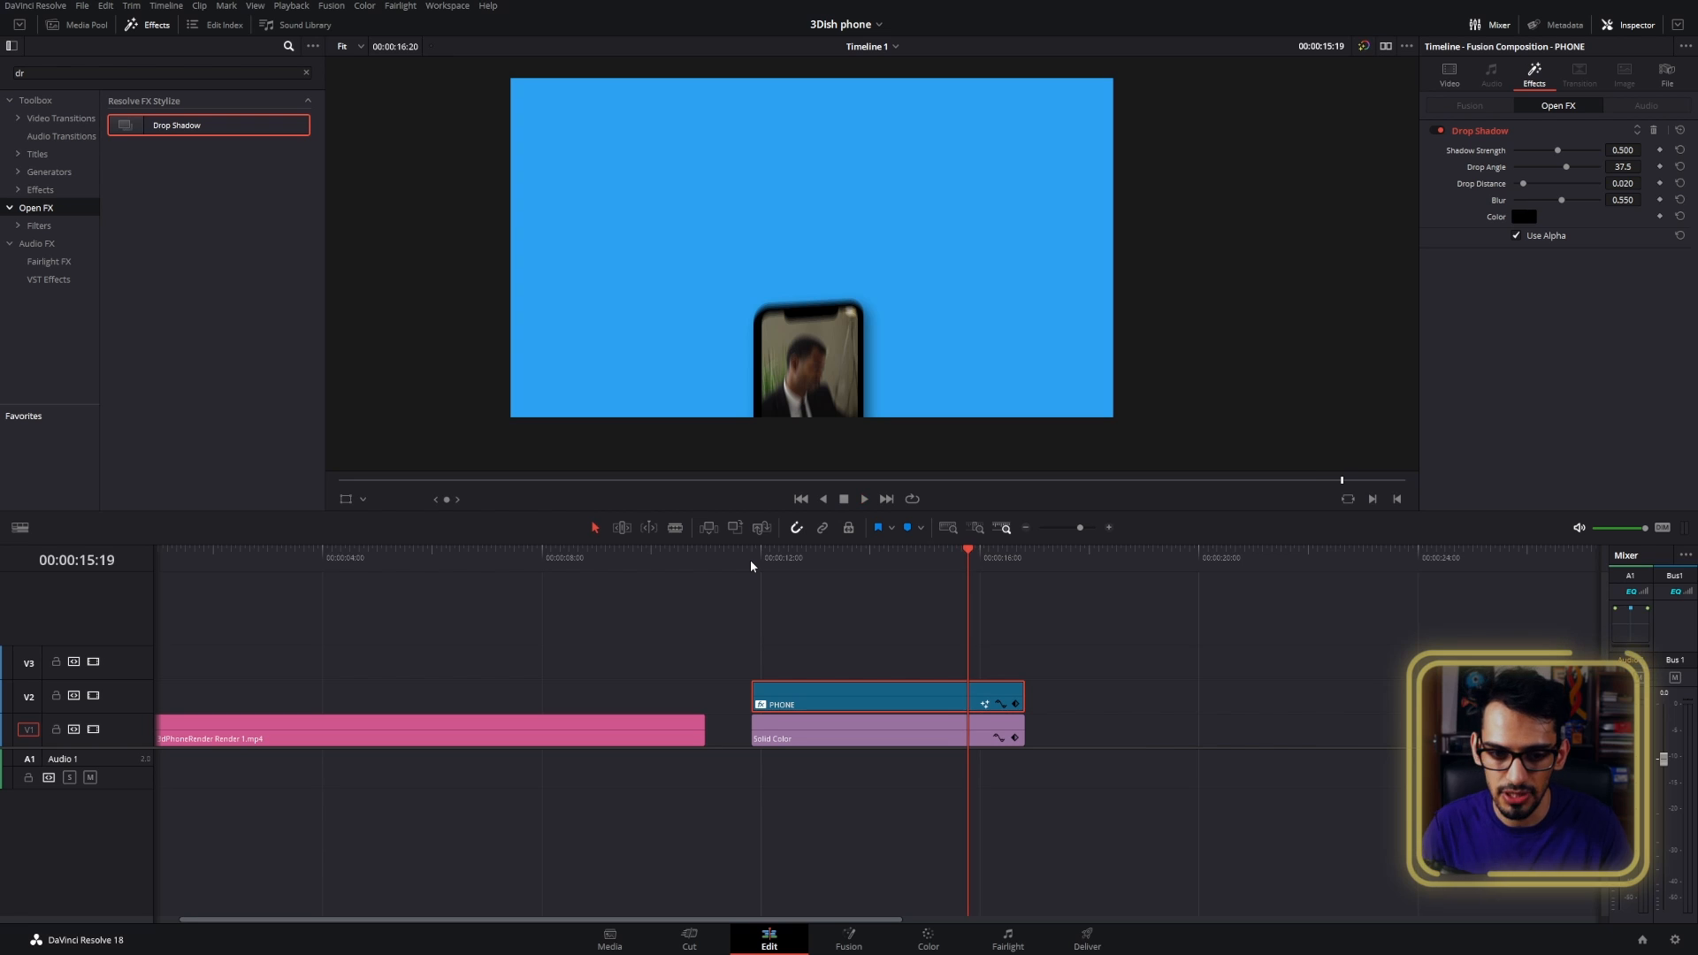
click(753, 565)
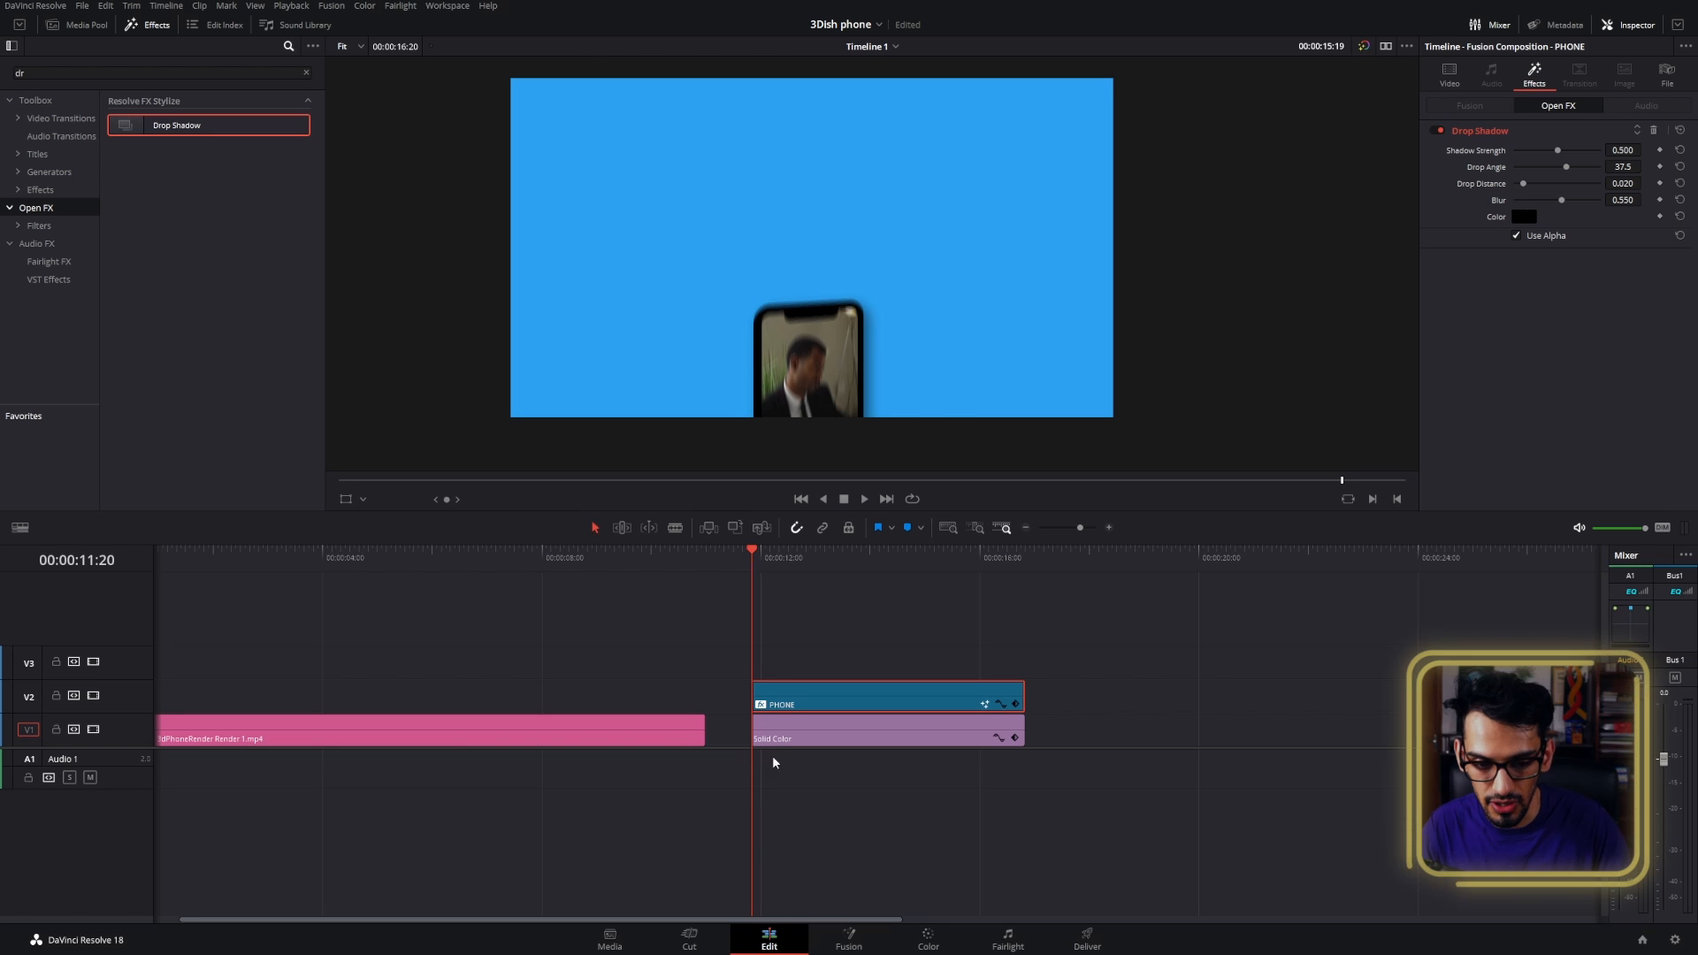
drag(787, 708, 789, 682)
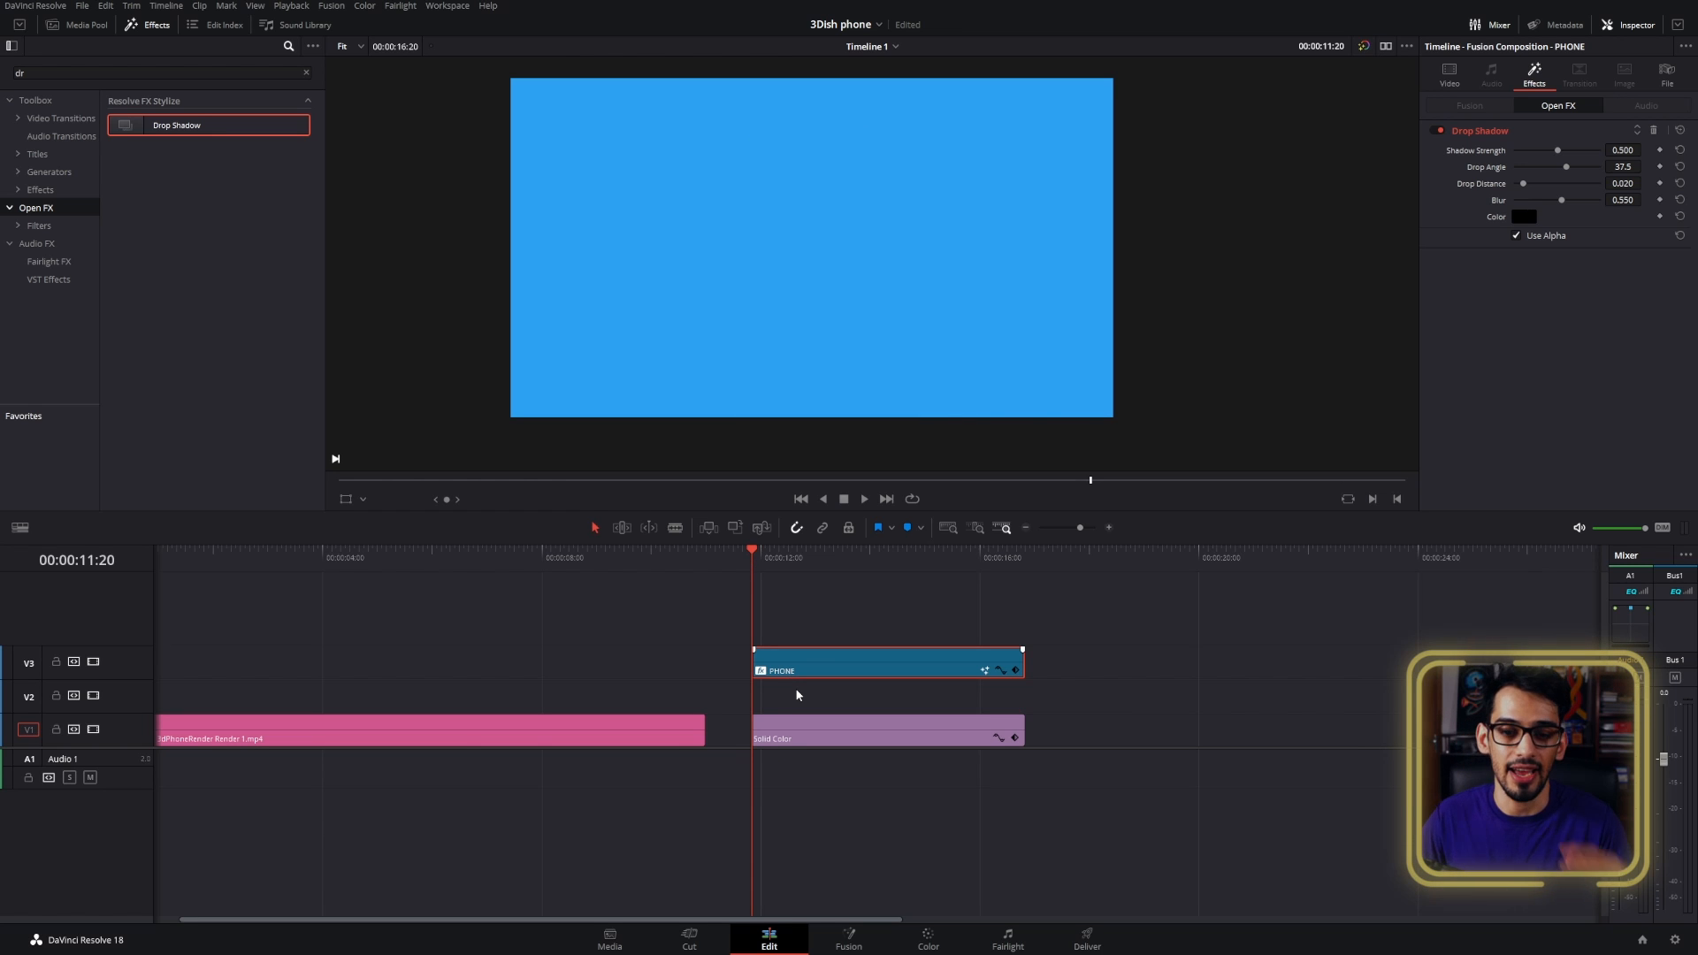